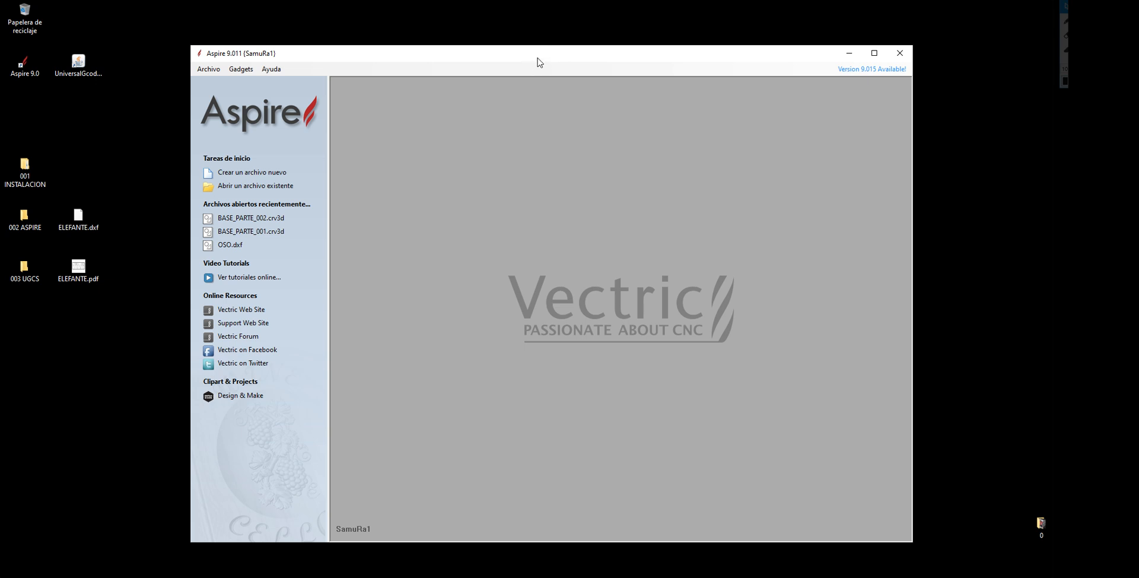
Step: Create a new file
drag(539, 61, 507, 49)
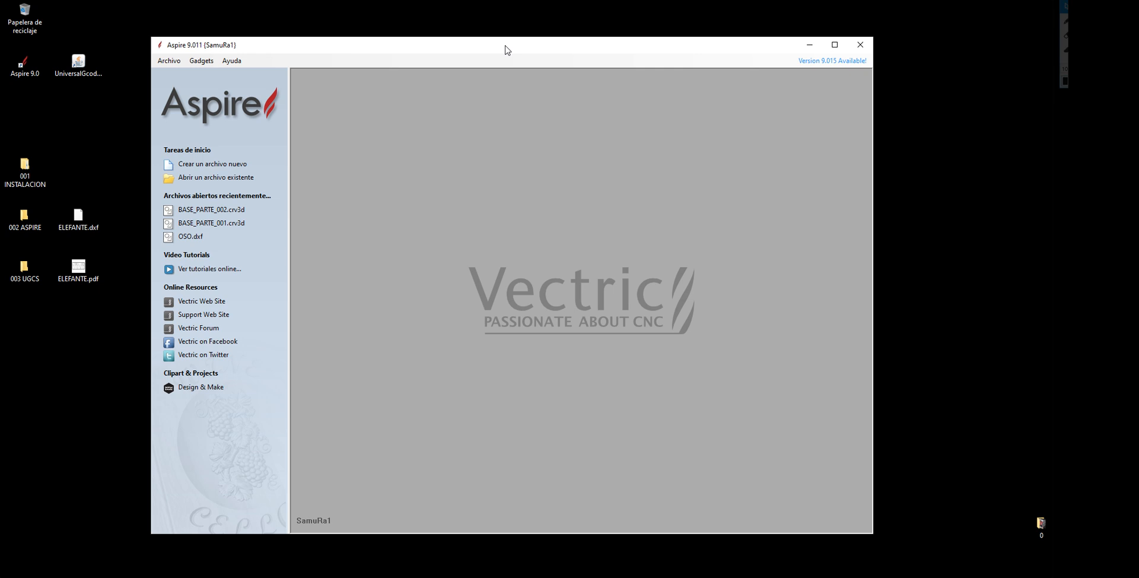
click(212, 164)
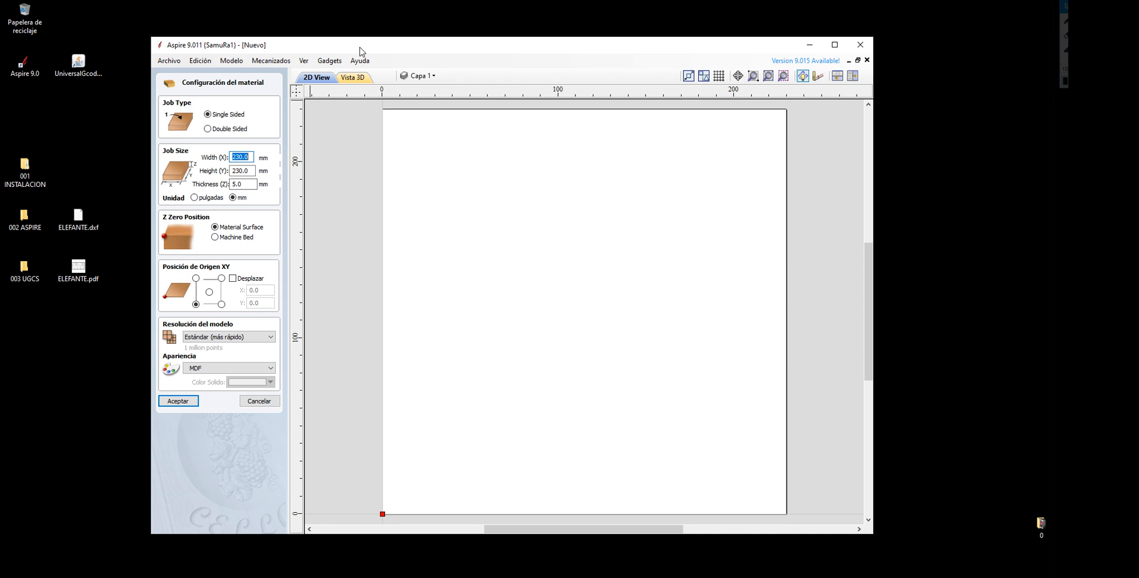
drag(363, 46, 410, 46)
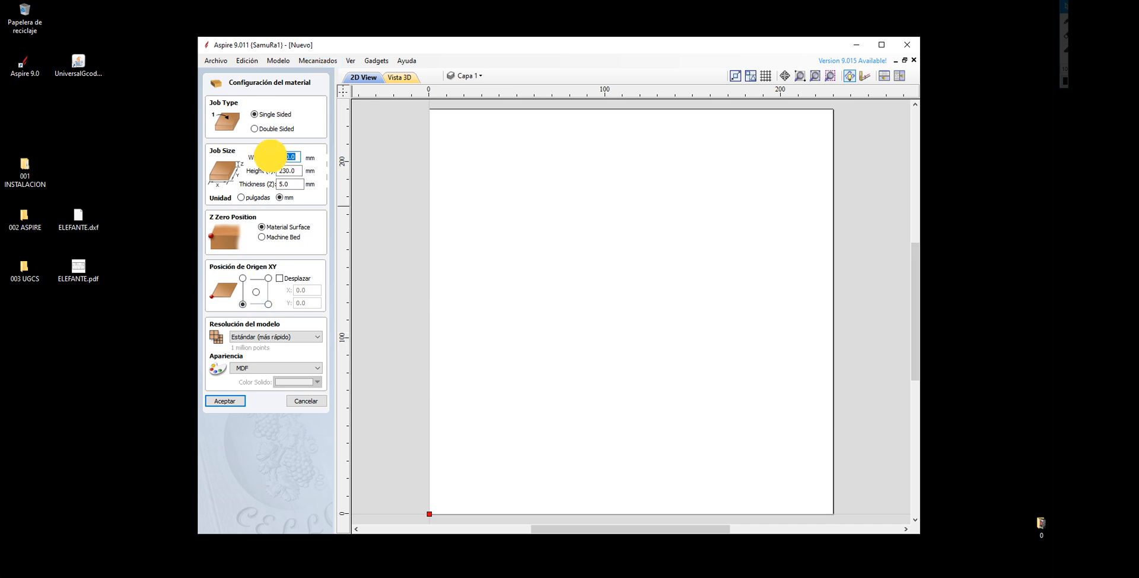
Step: Set the job width (X) and height (Y) to 200 mm each
click(288, 171)
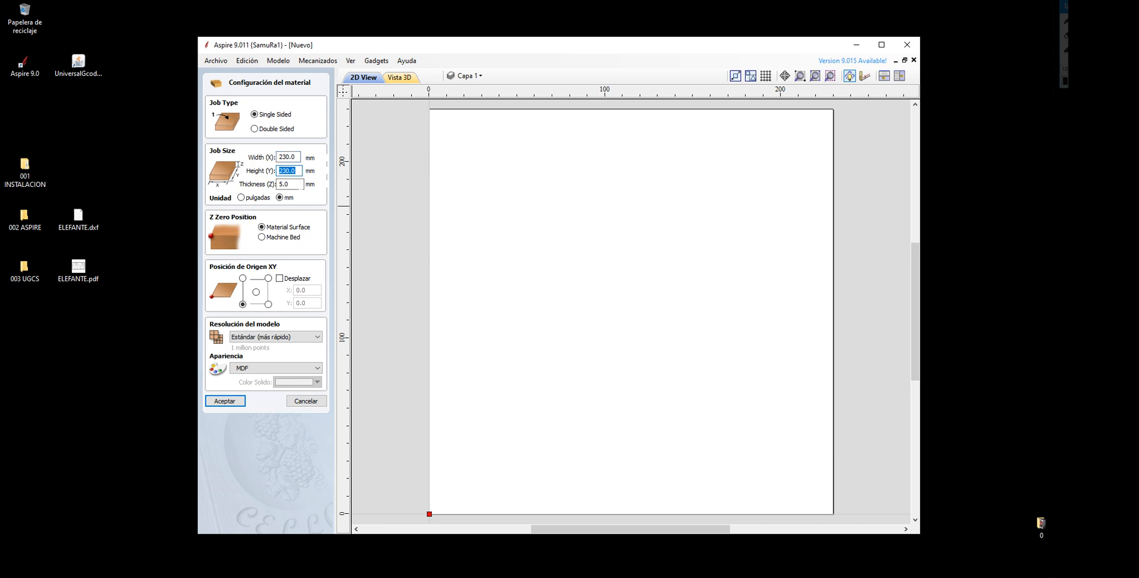
click(271, 158)
text(200)
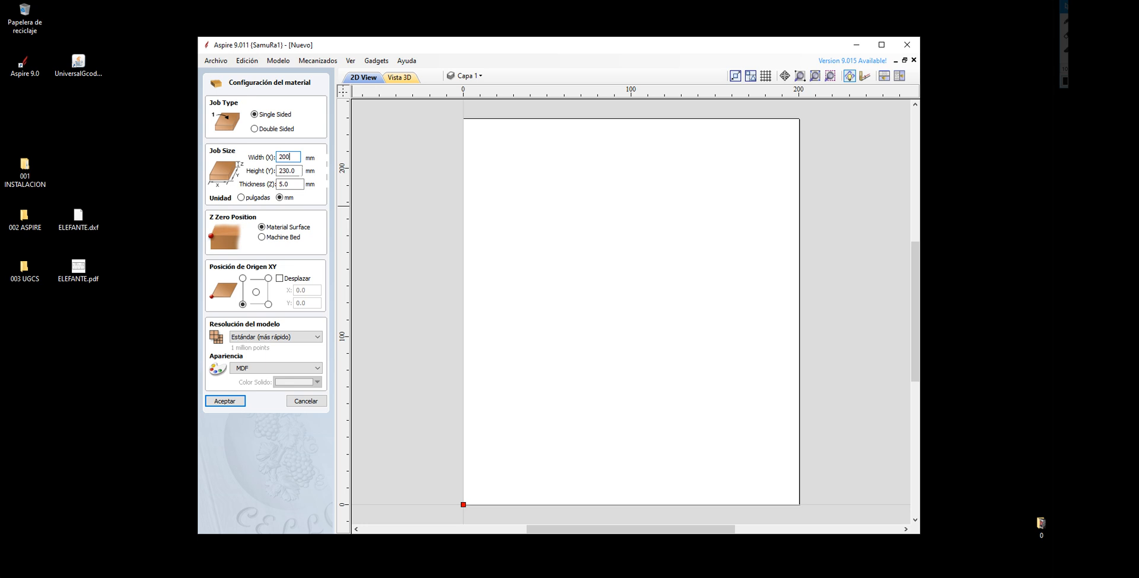
double_click(285, 171)
click(296, 157)
double_click(285, 157)
double_click(287, 171)
text(200)
Step: Set the material thickness (Z) to 5 mm
click(274, 183)
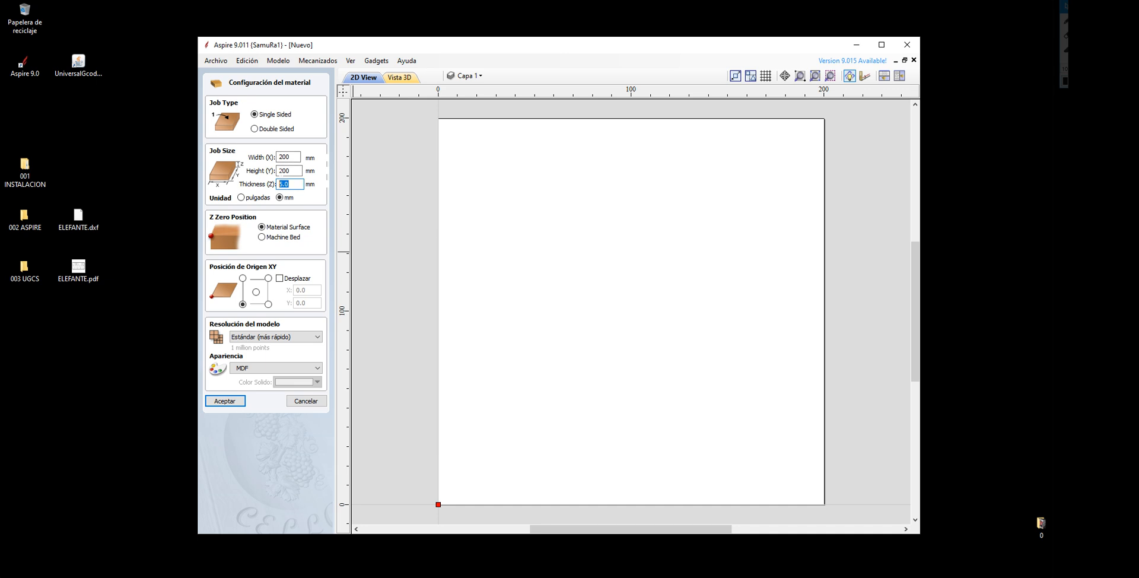
click(257, 186)
click(294, 156)
click(278, 171)
click(300, 184)
double_click(276, 184)
double_click(288, 184)
Step: Try the XY origin at the other corners and the centre, and return it to the material's lower-left corner
click(242, 277)
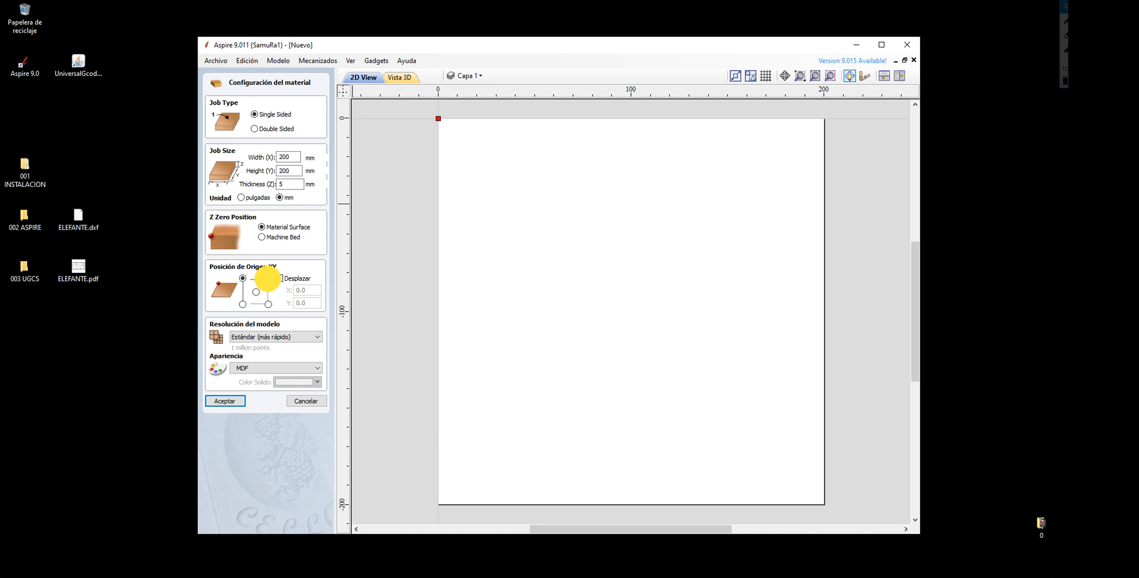
click(268, 278)
click(268, 304)
click(255, 291)
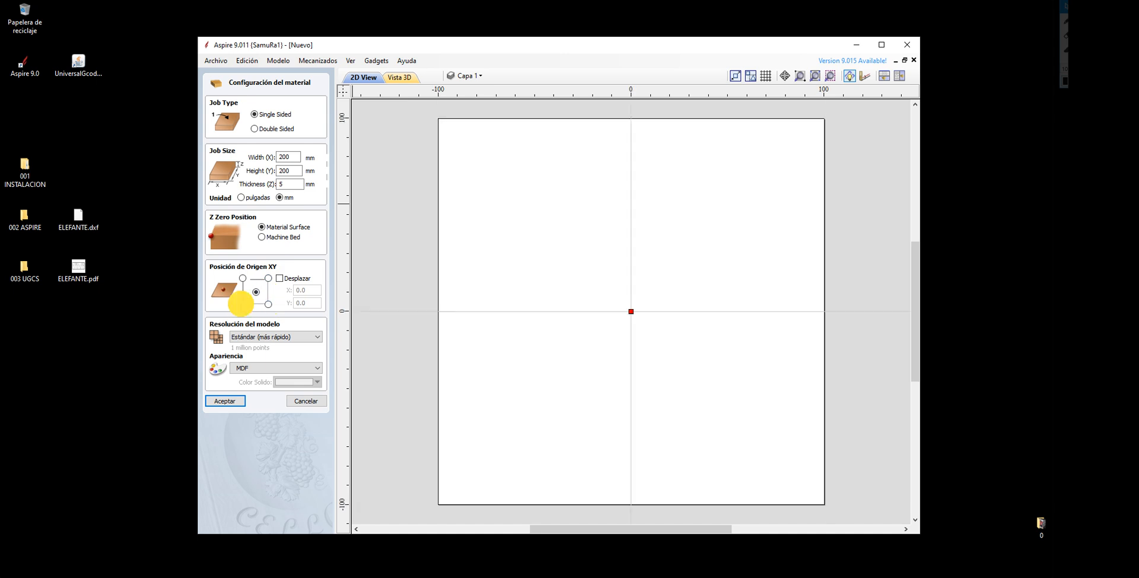
click(242, 303)
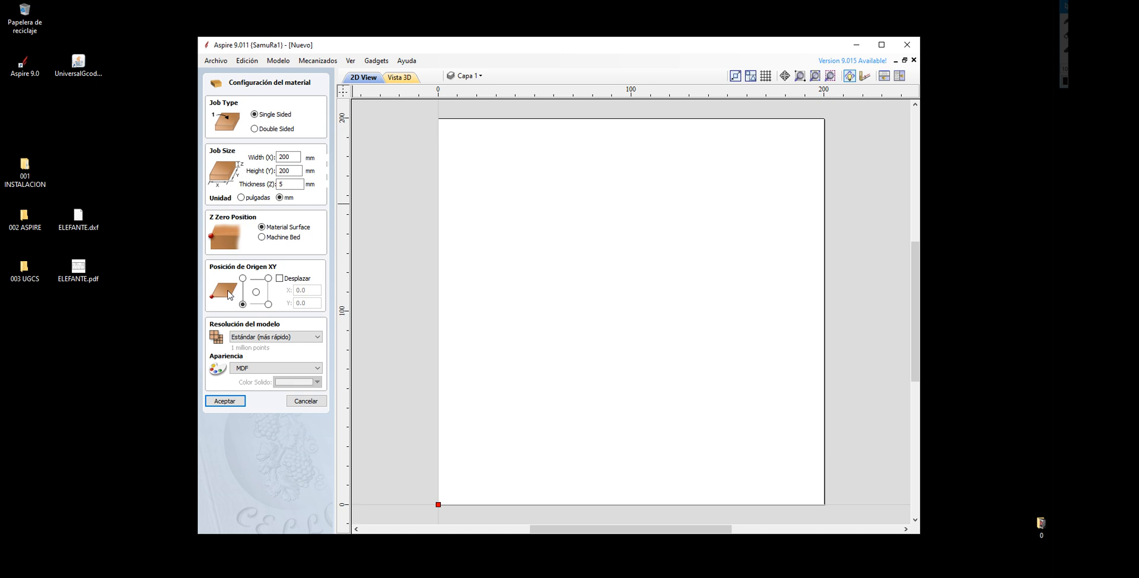
click(243, 277)
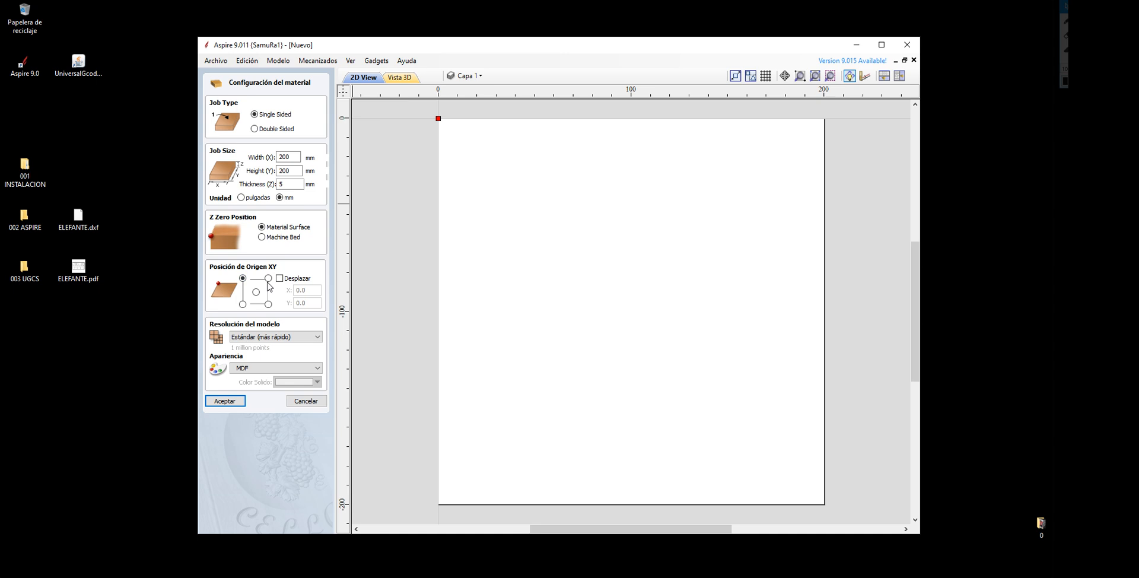
click(268, 304)
click(268, 277)
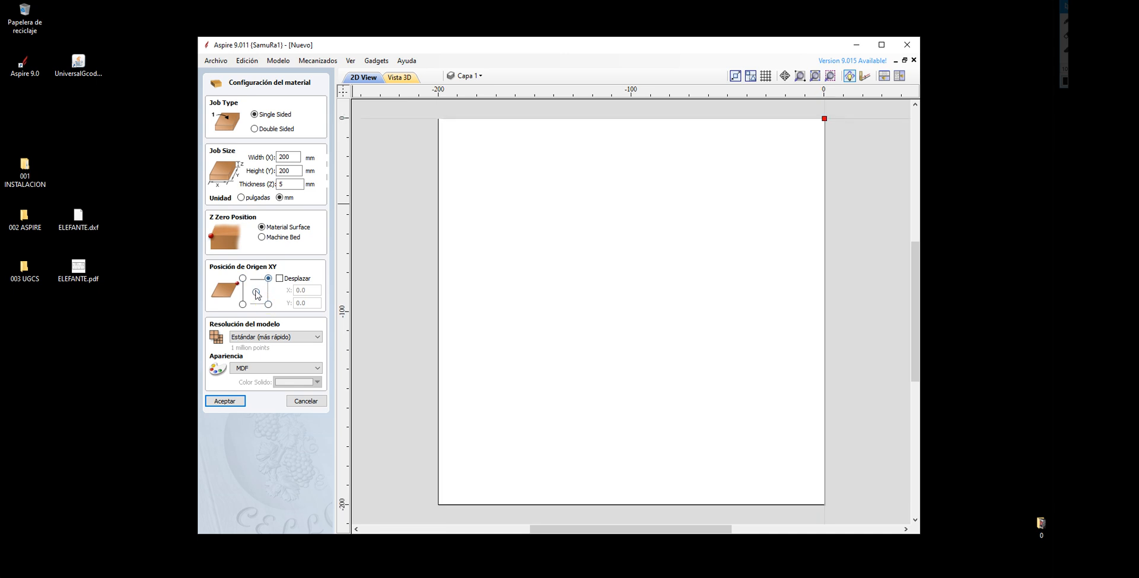
click(256, 292)
click(242, 304)
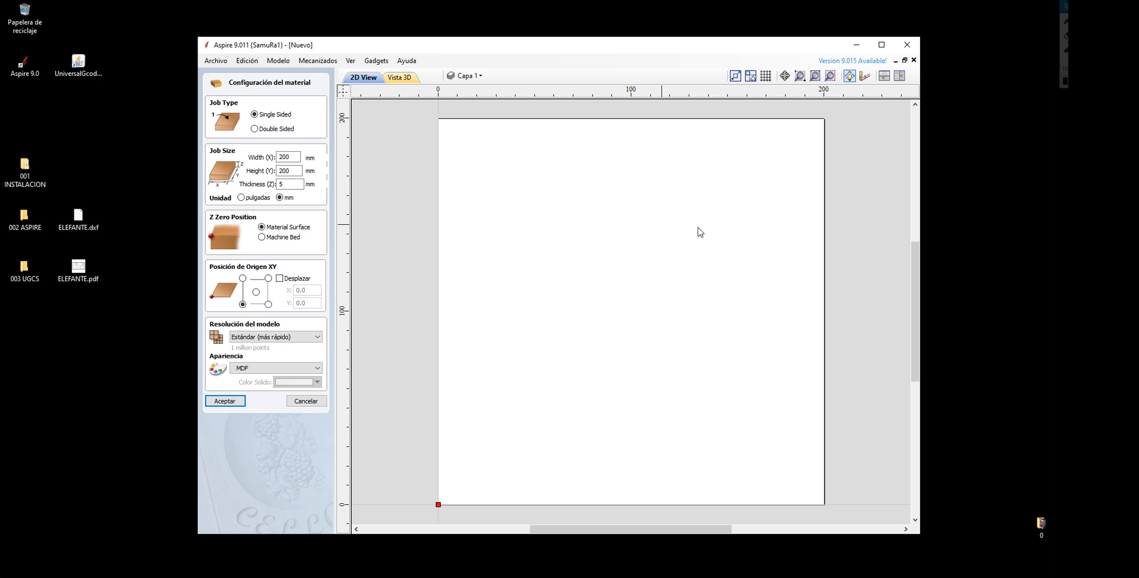
Step: Try the XY origin offset option and turn it off again, keeping the origin at the material's lower-left corner
click(279, 278)
click(291, 291)
key(Tab)
click(280, 278)
click(242, 304)
click(438, 506)
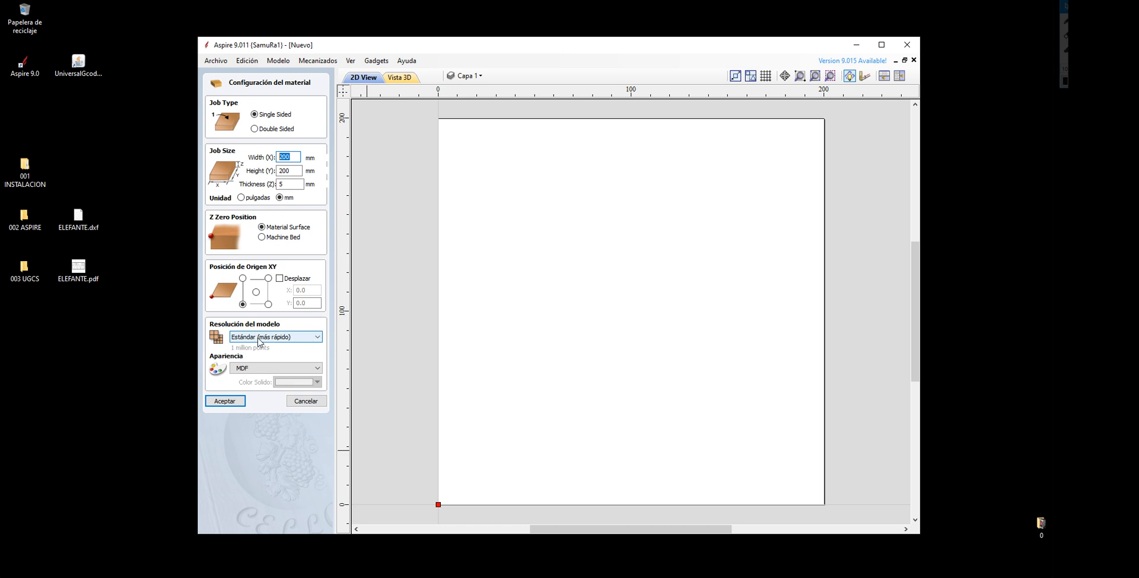
Step: Review the model resolution choices and keep Estándar (más rápido)
click(305, 339)
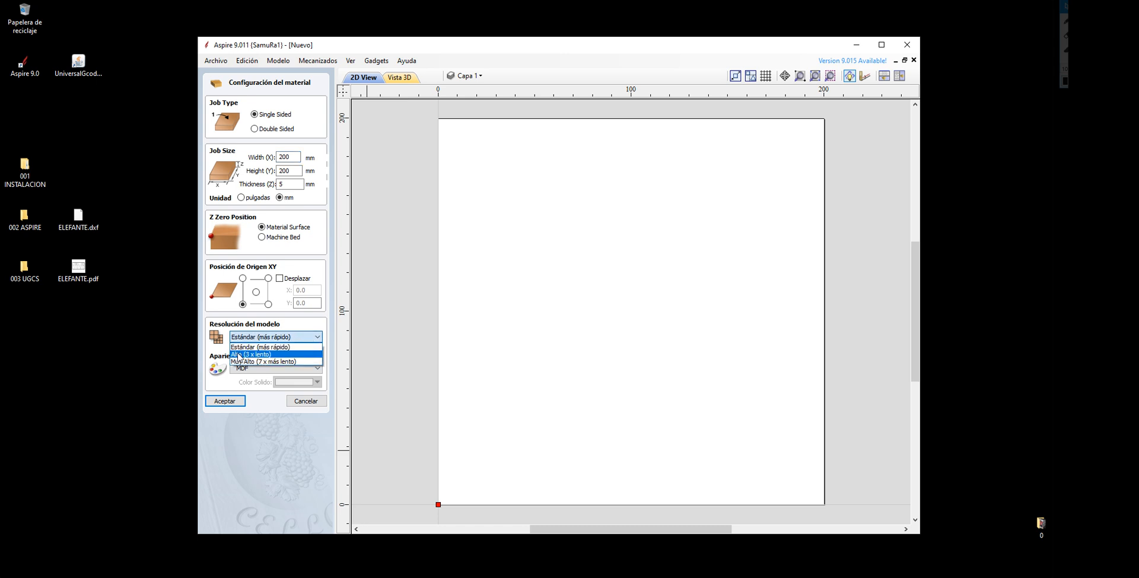
click(285, 347)
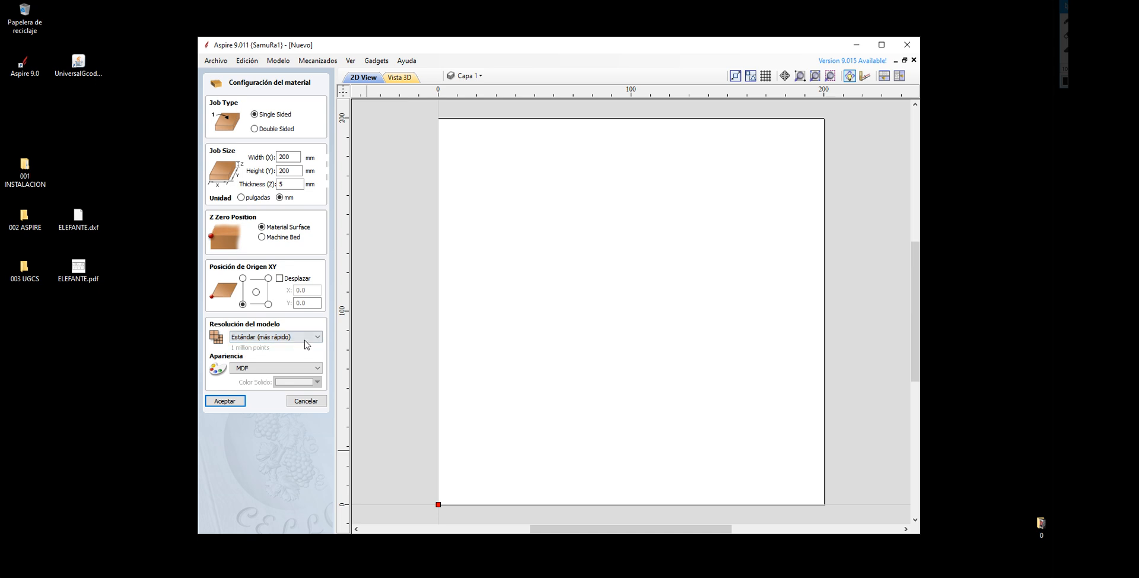
click(308, 337)
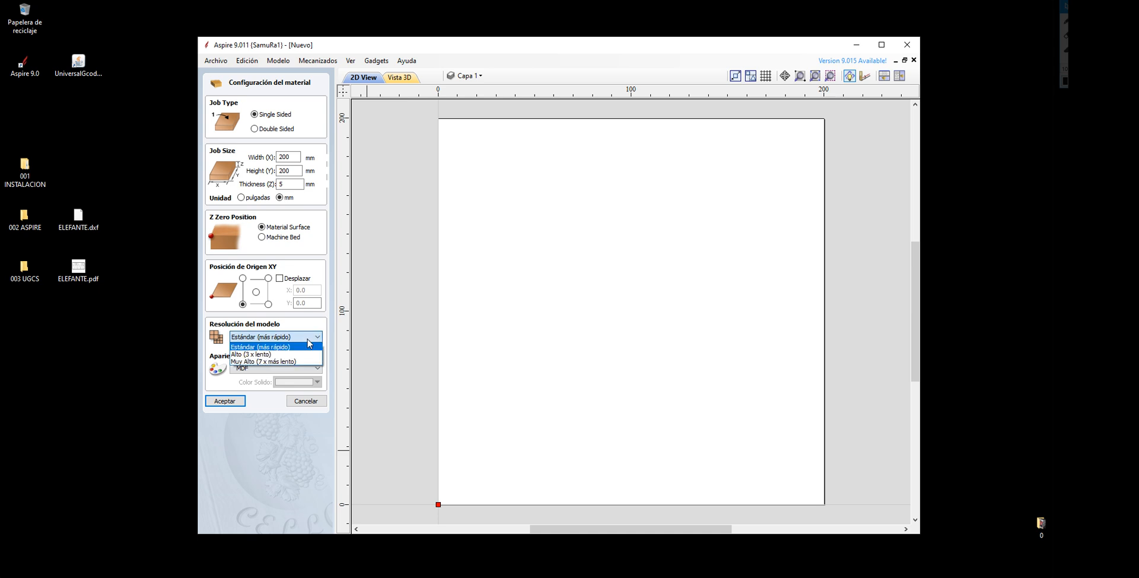
click(307, 339)
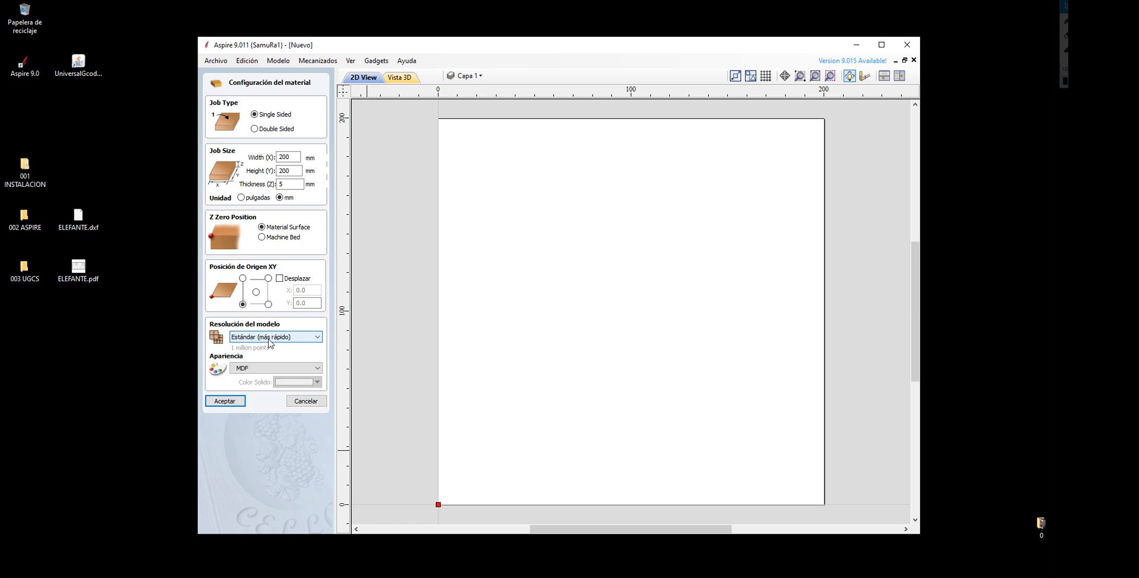
click(273, 334)
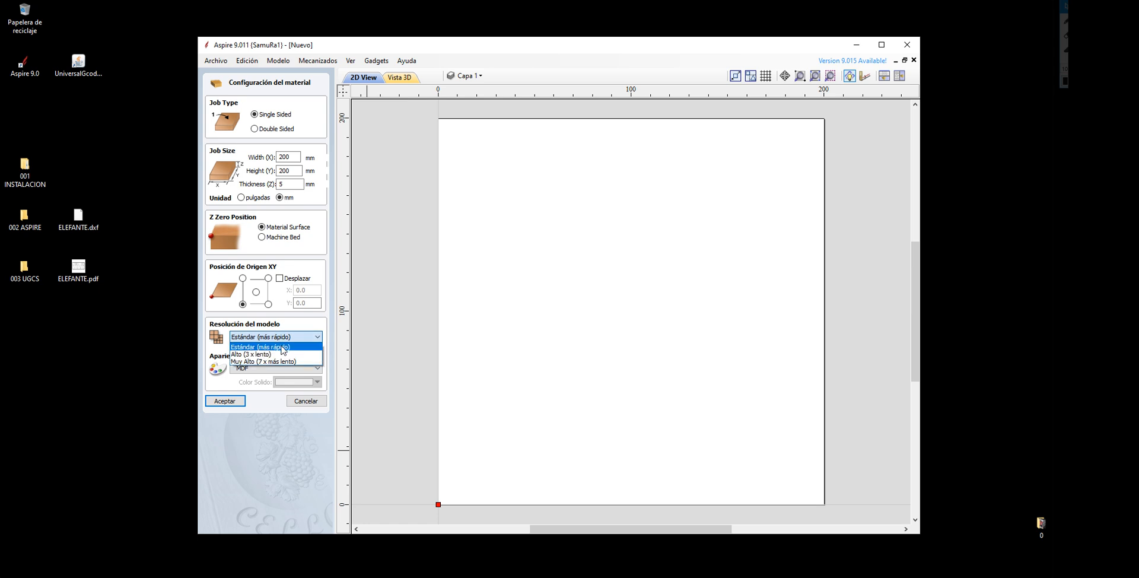
click(281, 346)
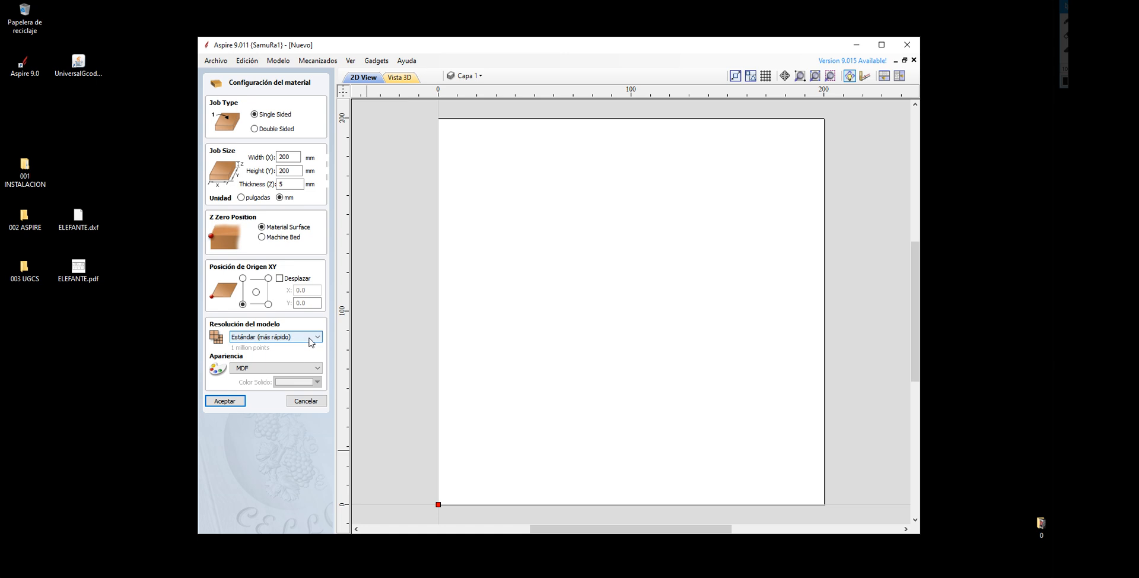
Step: Look through the material appearances, choose MDF and accept the material setup
click(302, 375)
drag(318, 462, 323, 437)
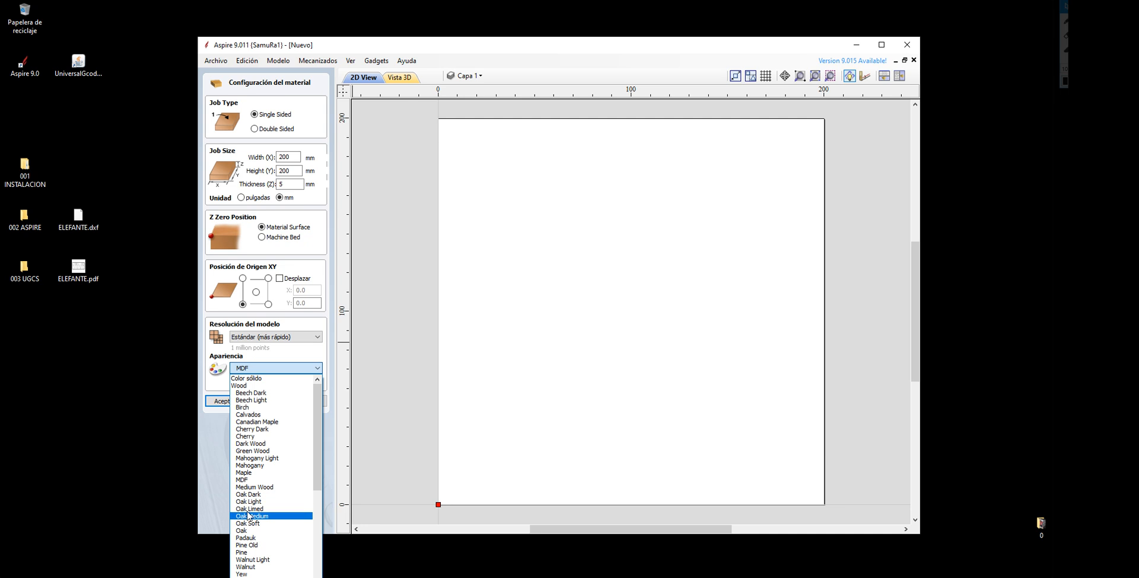
drag(318, 432, 315, 516)
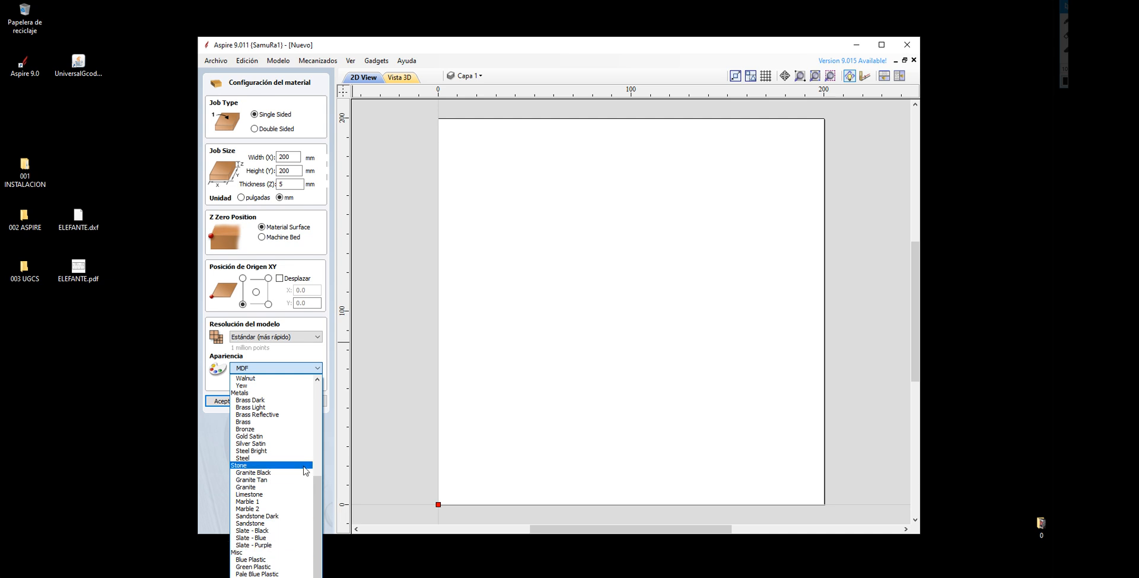
drag(318, 482, 315, 389)
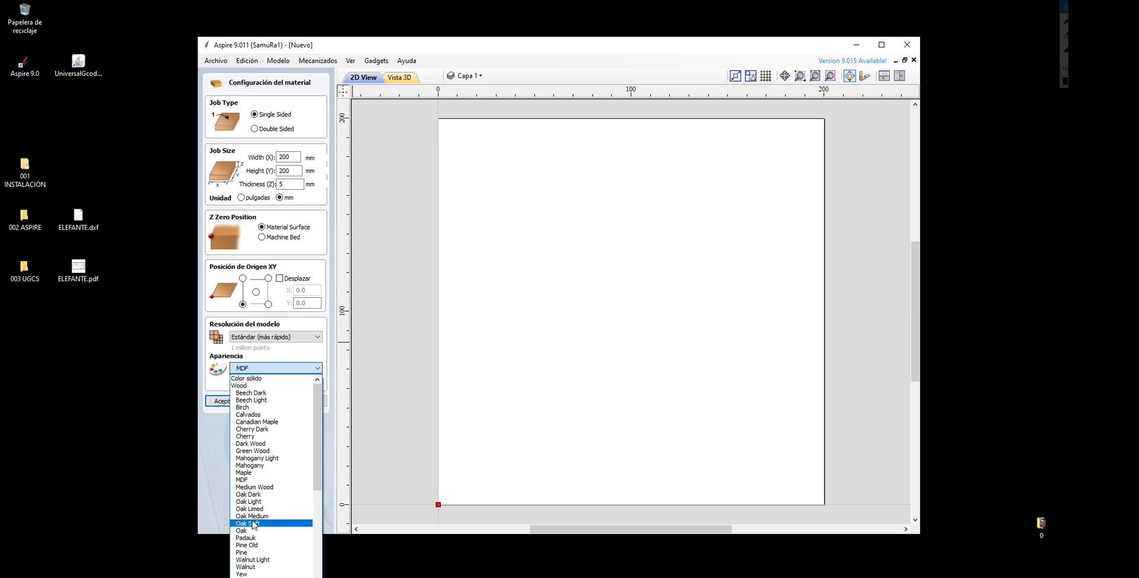
click(255, 480)
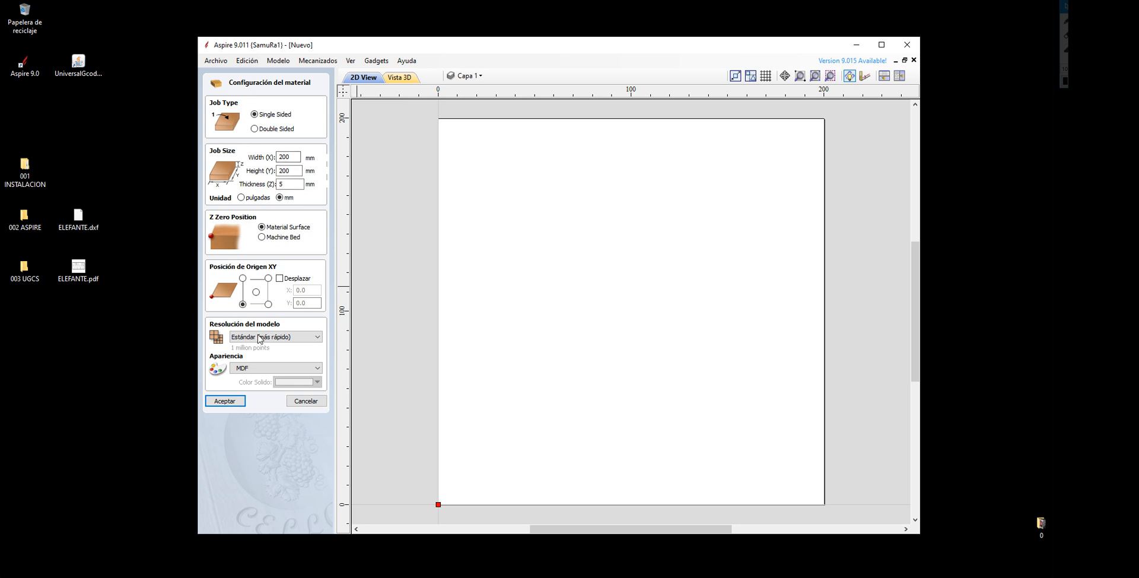
click(226, 406)
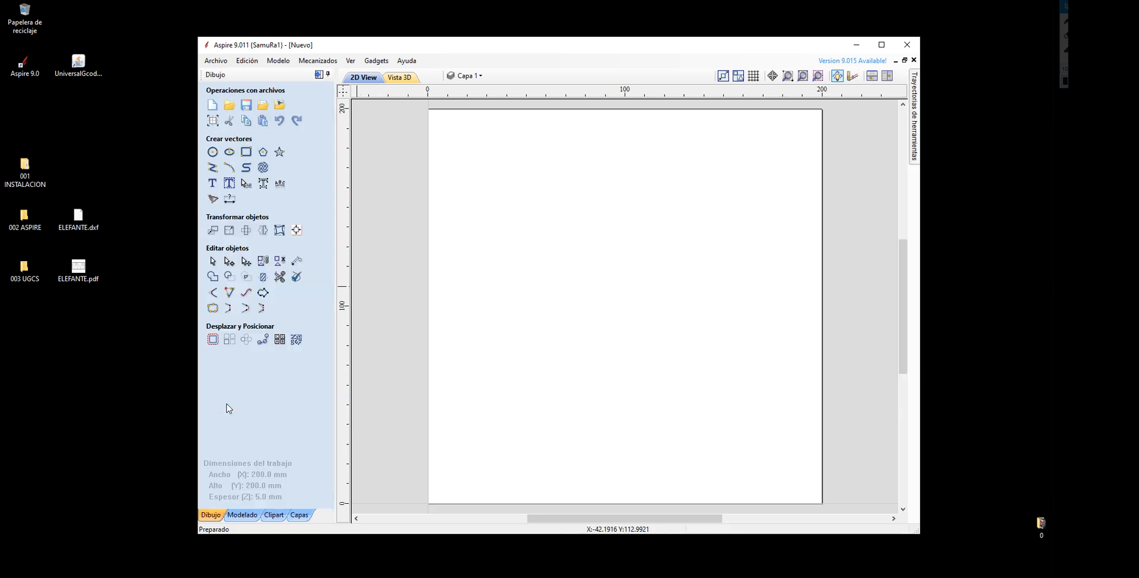
Step: Move the program window and enlarge it to give the 2D view more room
drag(612, 50, 558, 43)
click(697, 275)
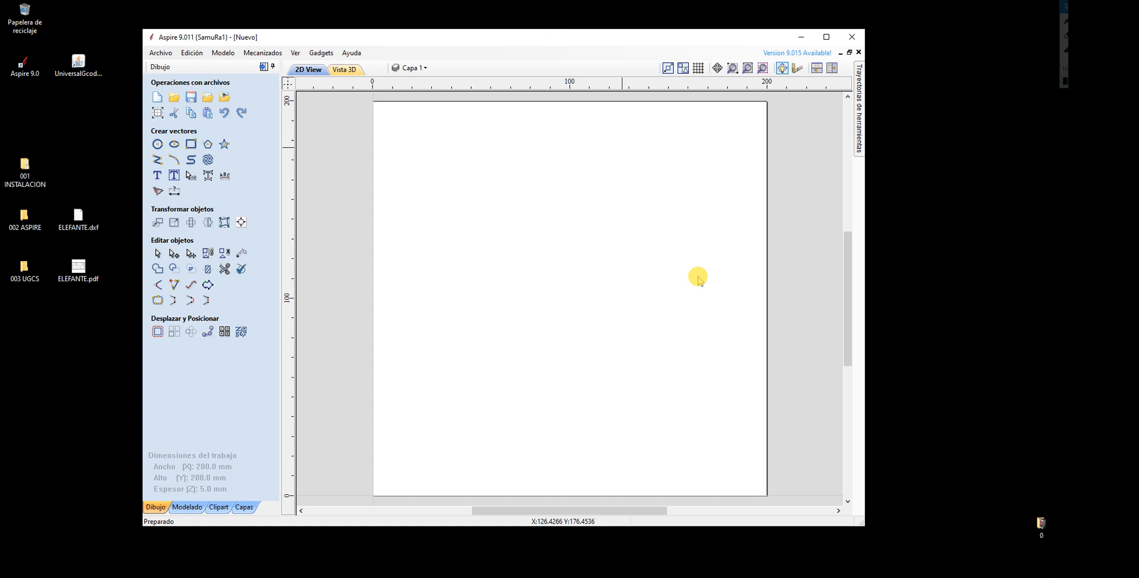
drag(863, 521, 903, 550)
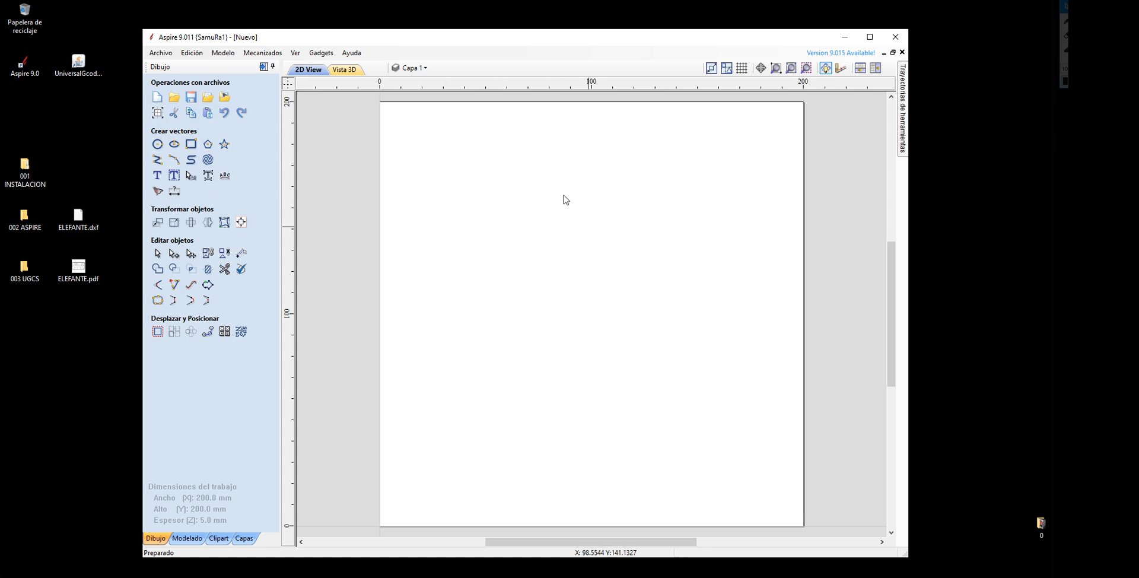
right_click(433, 205)
click(671, 280)
Step: Draw three connected three-point arcs, starting with one from about X 57.8, Y 141.4 to X 151.9, Y 145.1
click(172, 160)
click(502, 226)
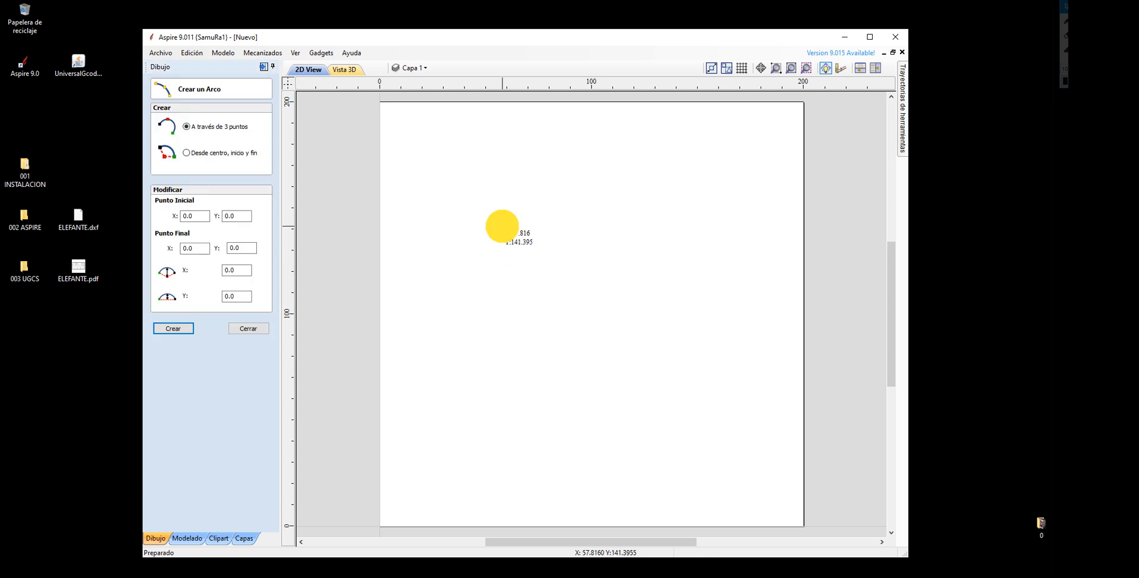
click(607, 181)
click(703, 221)
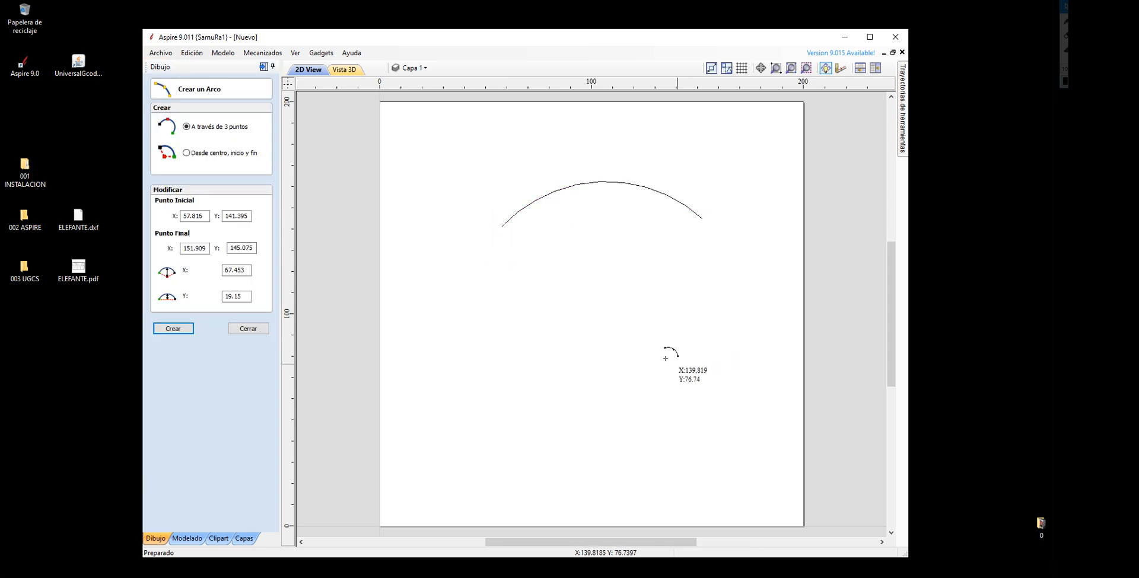
click(503, 228)
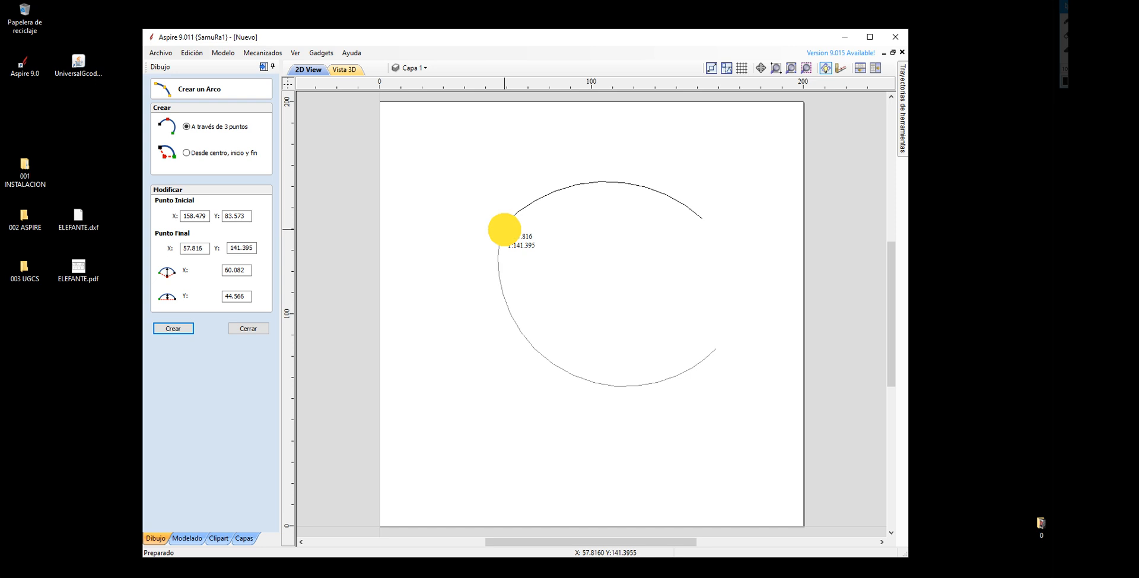
click(703, 220)
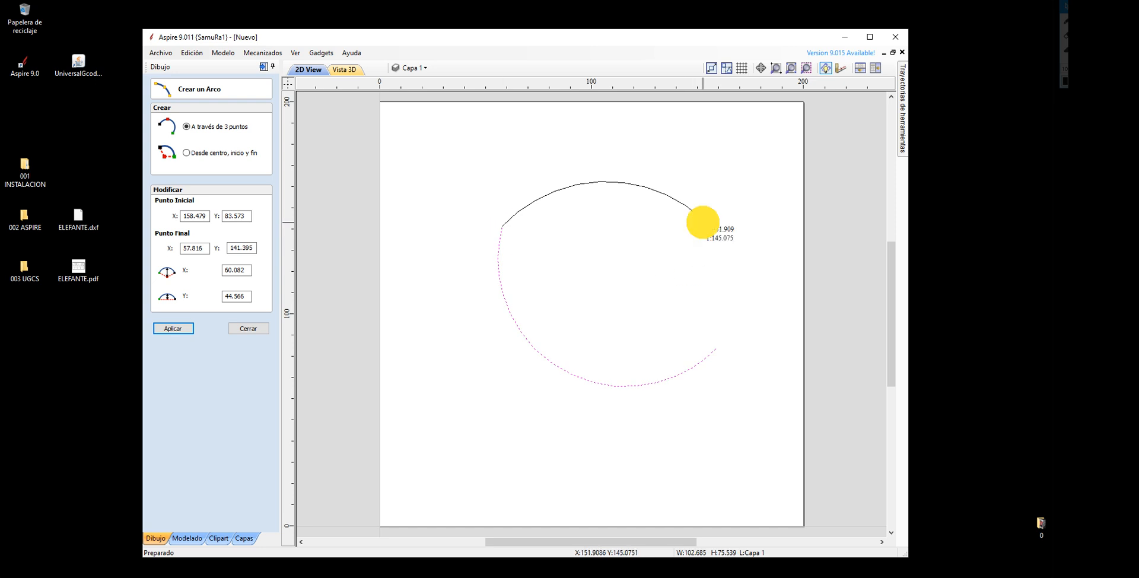
click(716, 350)
click(455, 470)
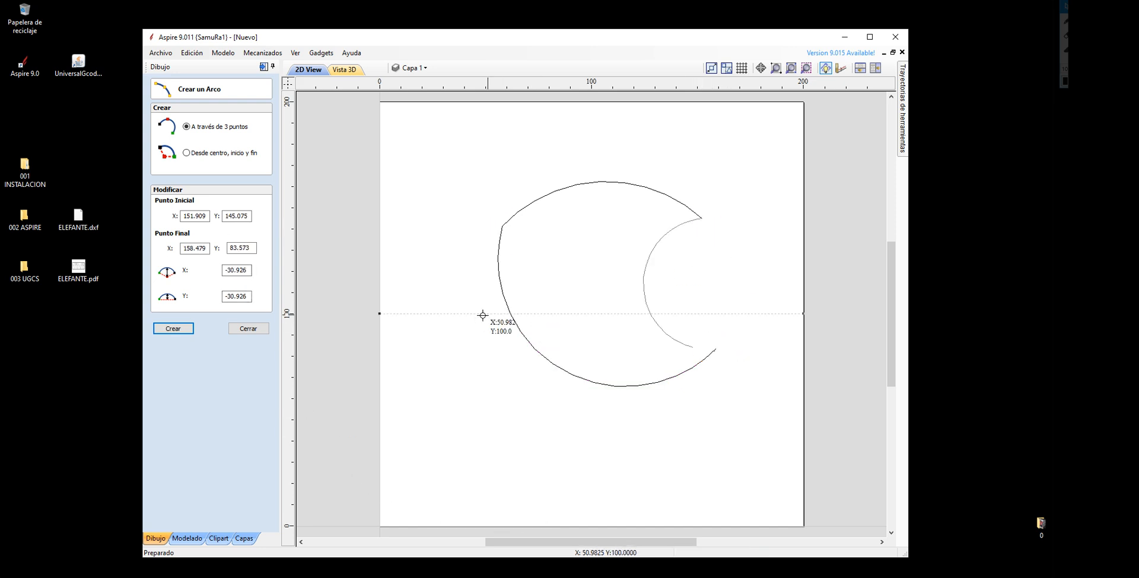
click(500, 375)
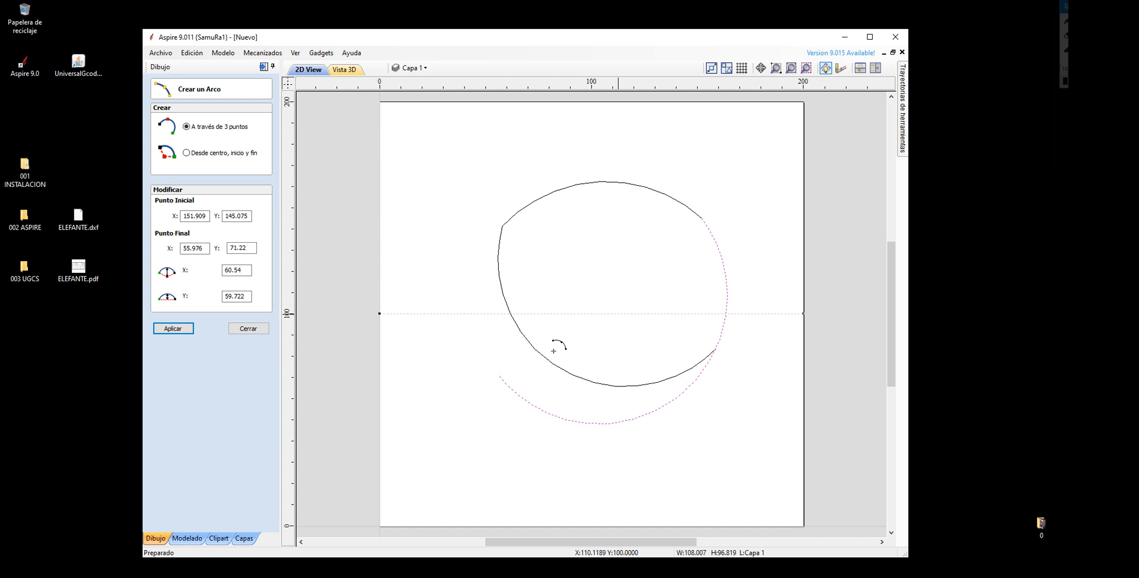
click(248, 328)
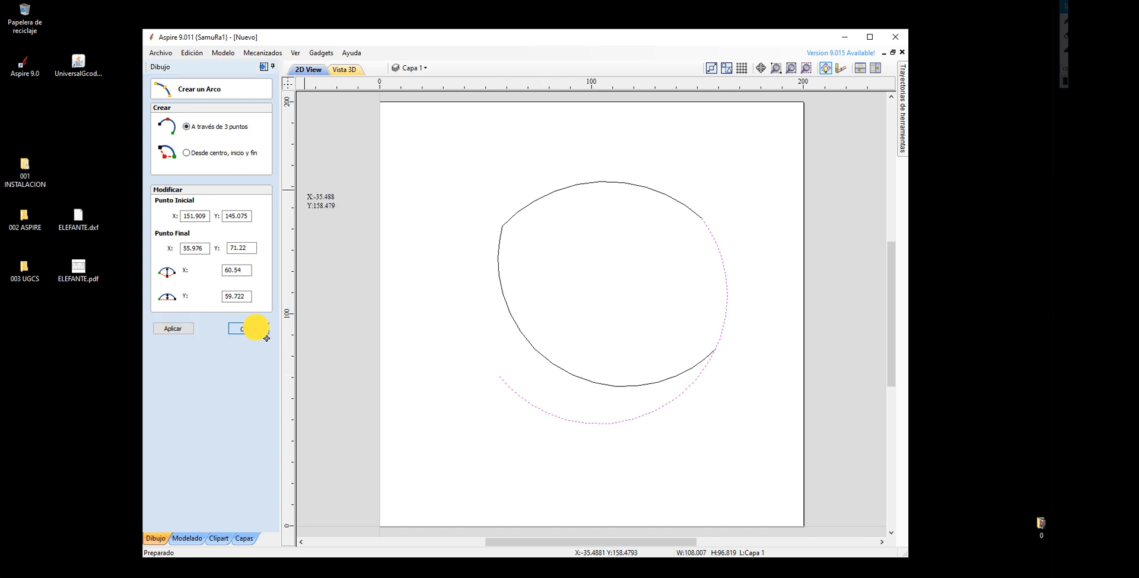
Step: Delete all the arcs from the work area
mouse_move(444, 143)
mouse_down()
mouse_move(649, 393)
mouse_move(749, 472)
mouse_up()
key(Delete)
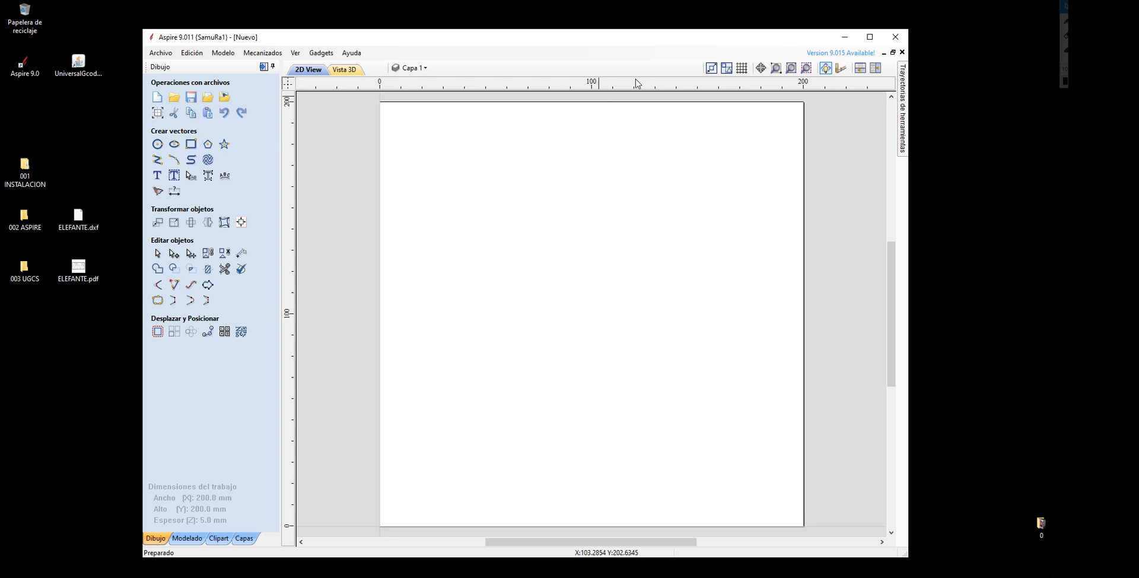
drag(627, 42, 631, 33)
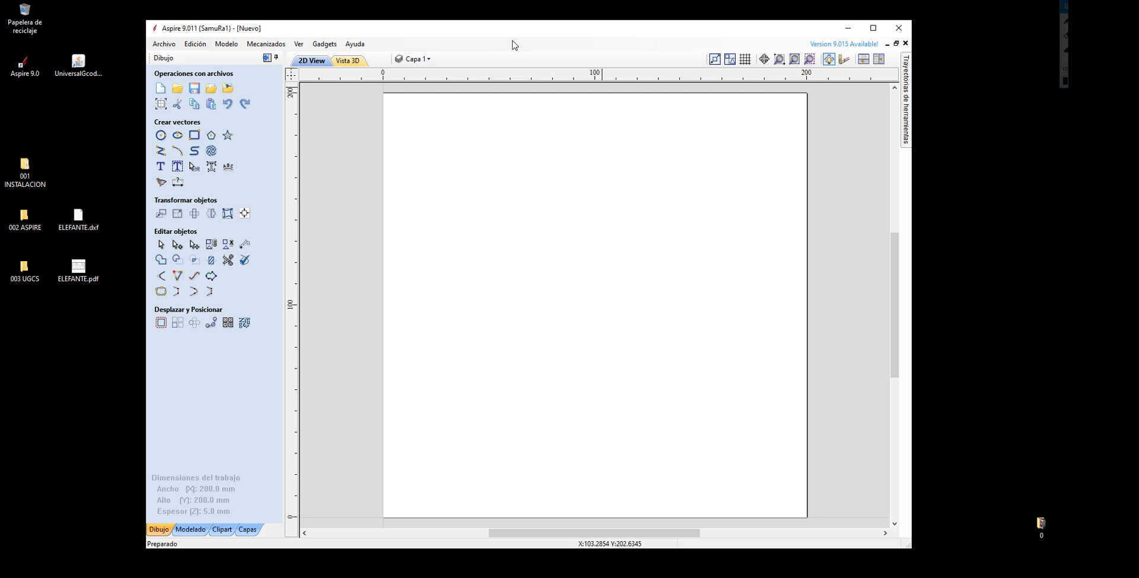
drag(516, 29, 528, 30)
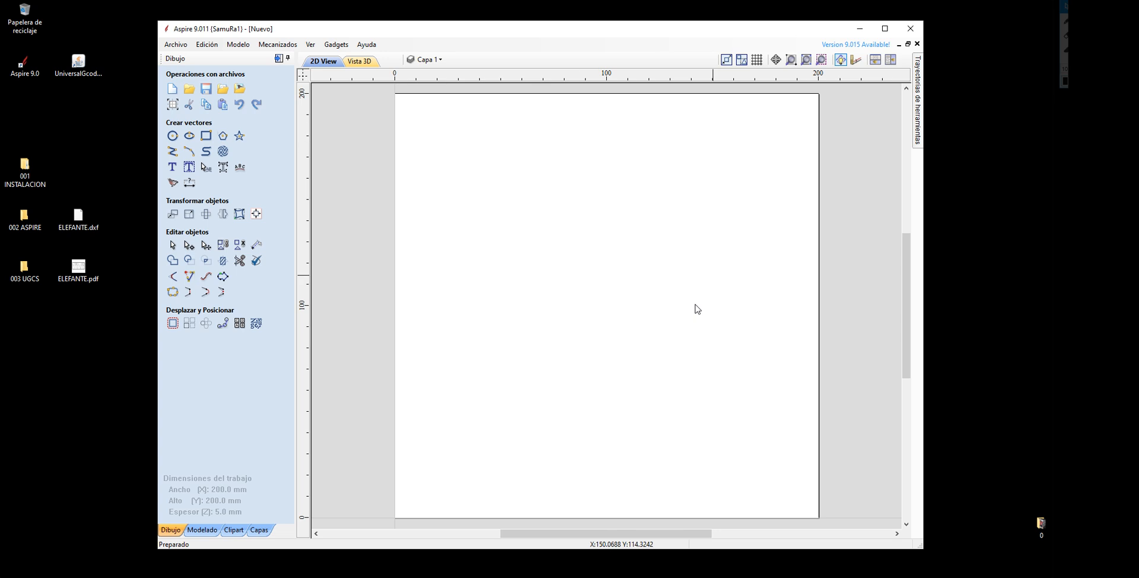
scroll(574, 328, down, 1)
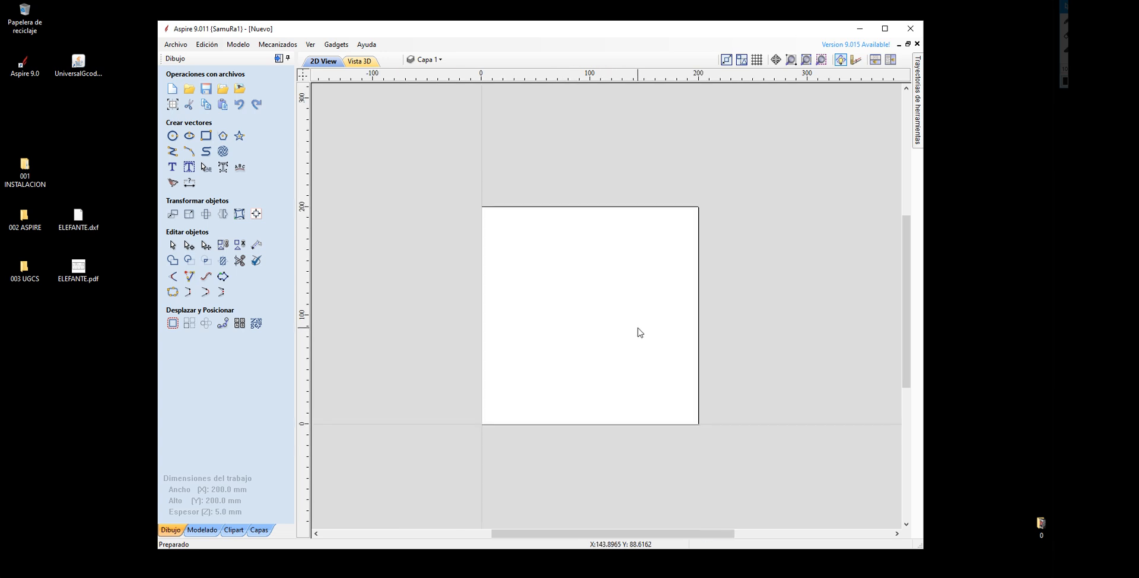
scroll(639, 332, up, 1)
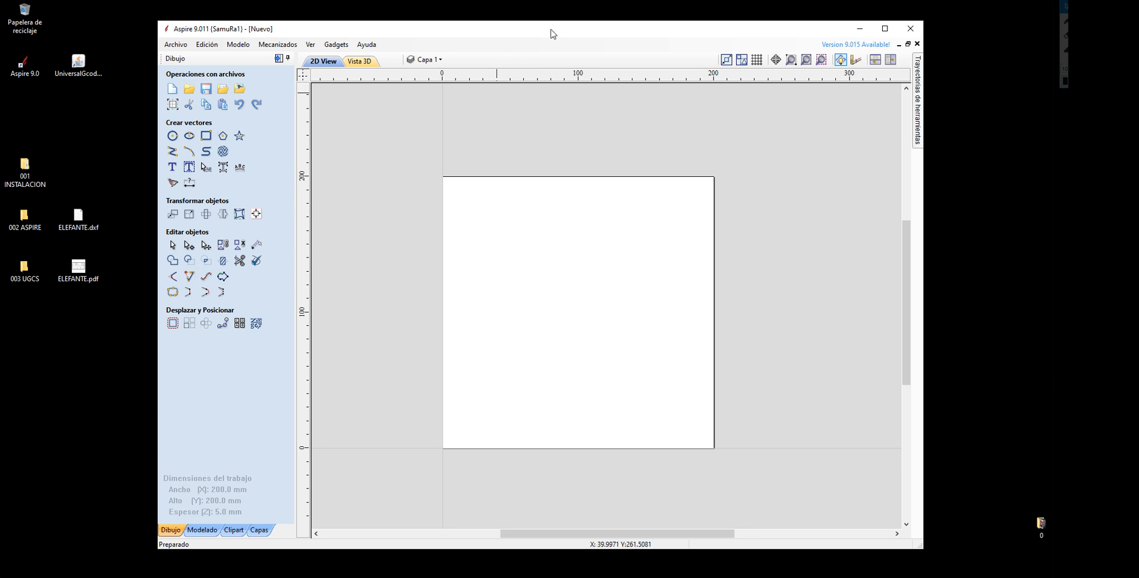
drag(550, 34, 658, 31)
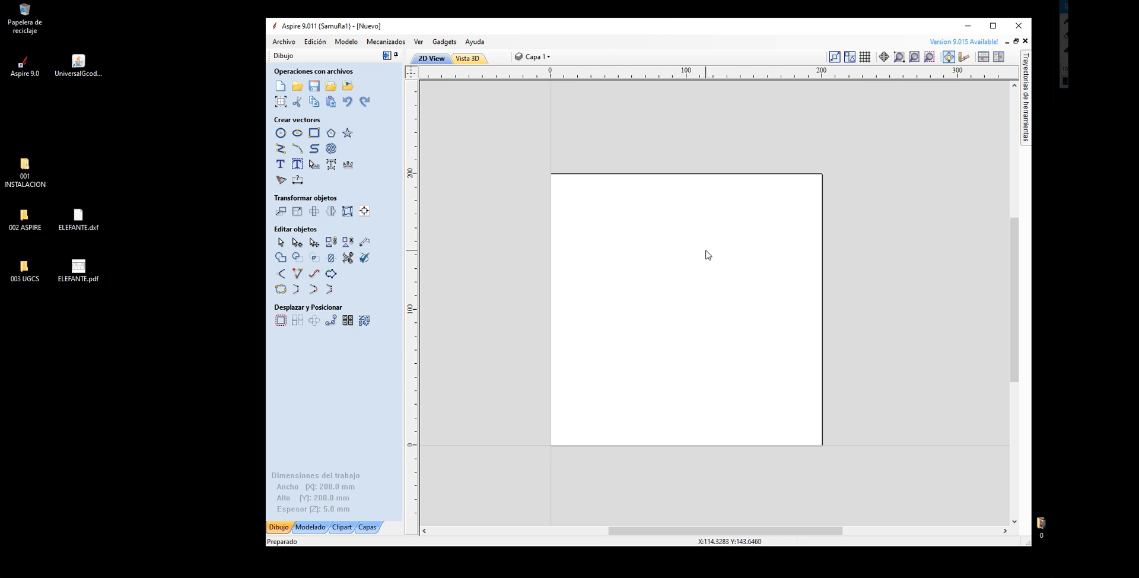
drag(568, 28, 542, 28)
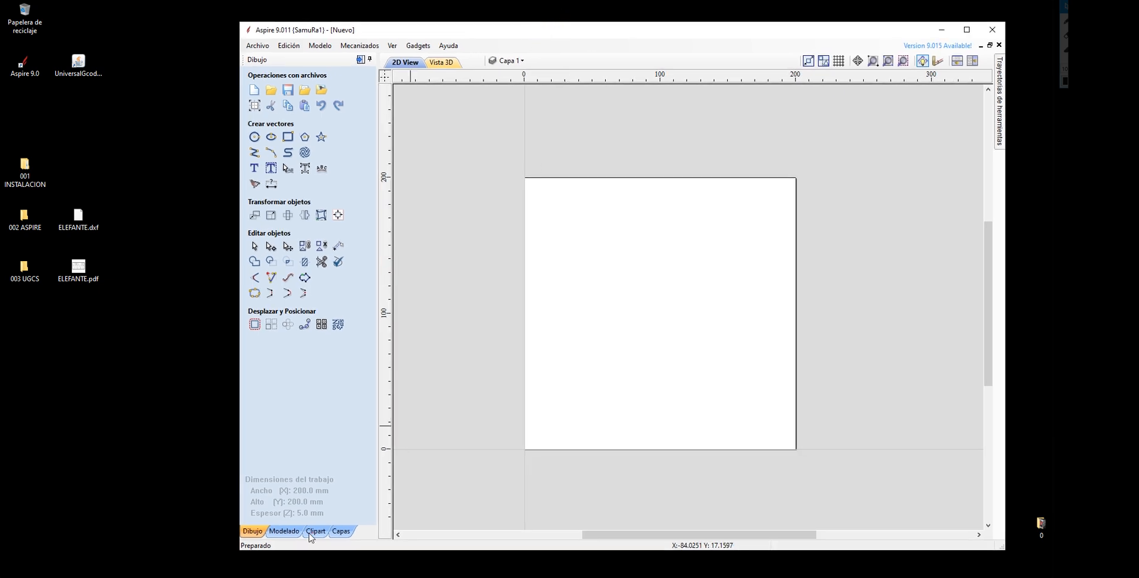
Step: Switch to CorelDRAW, look over its blank A4 document and minimise it again
click(423, 576)
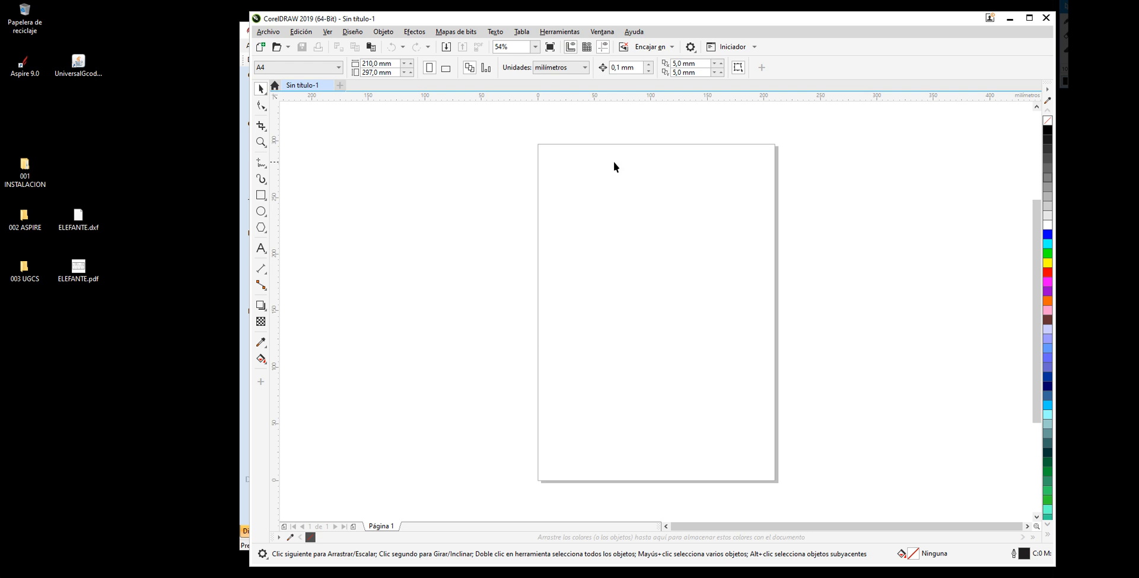
drag(605, 19, 412, 23)
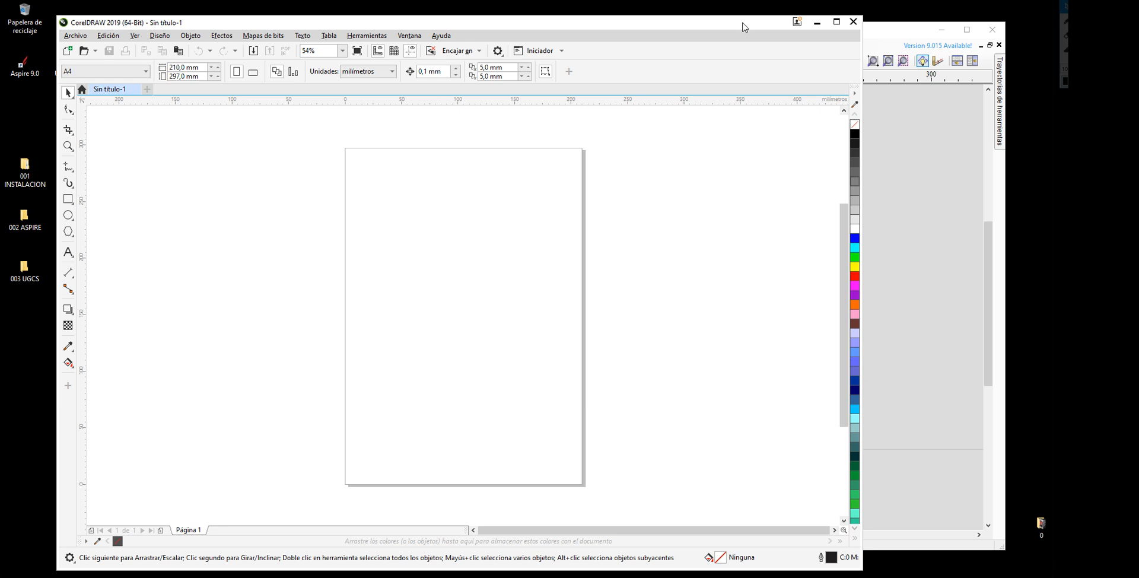
drag(744, 27, 748, 18)
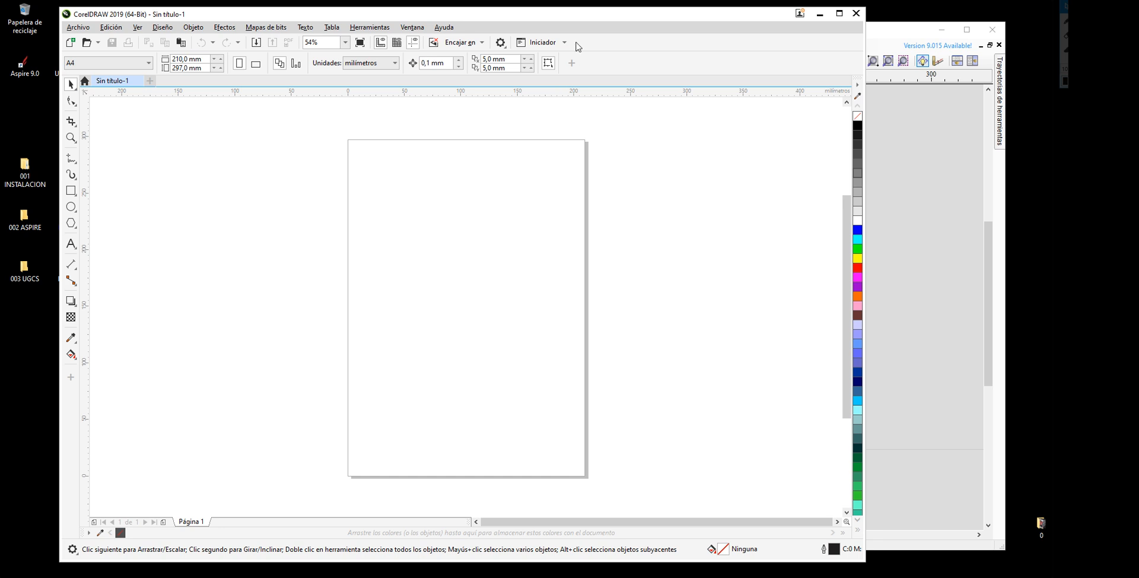
drag(578, 14, 562, 13)
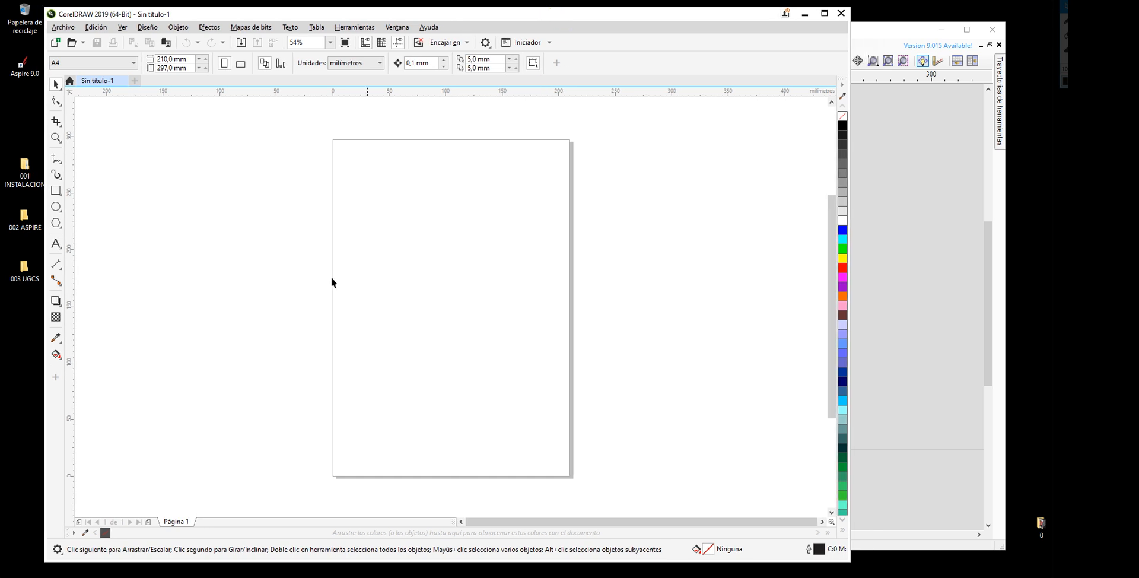
click(805, 14)
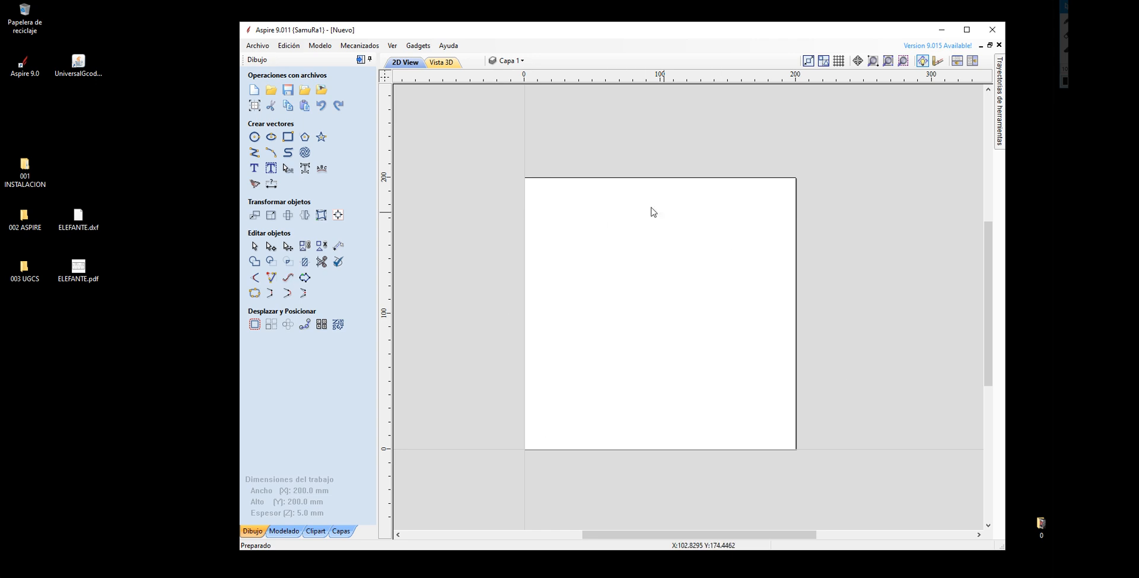
scroll(687, 305, down, 1)
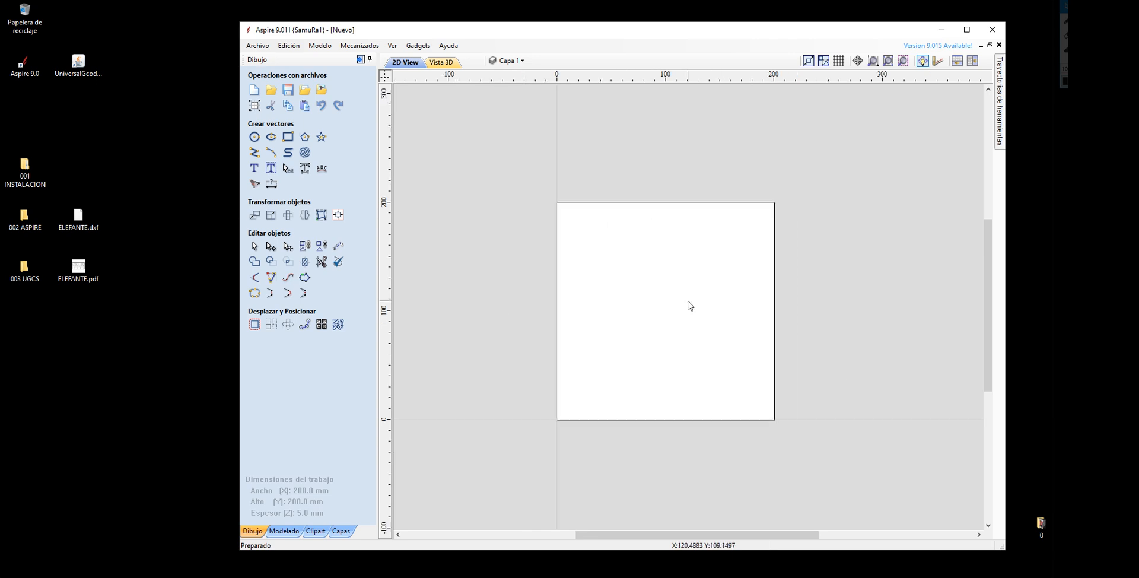
scroll(690, 305, up, 1)
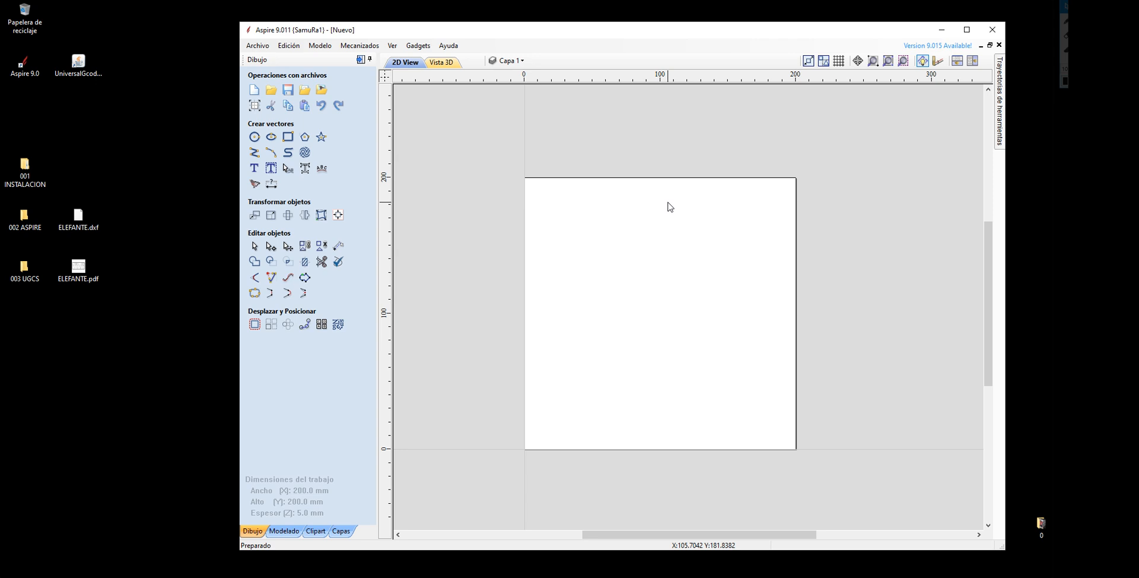
scroll(668, 204, down, 1)
scroll(668, 287, up, 1)
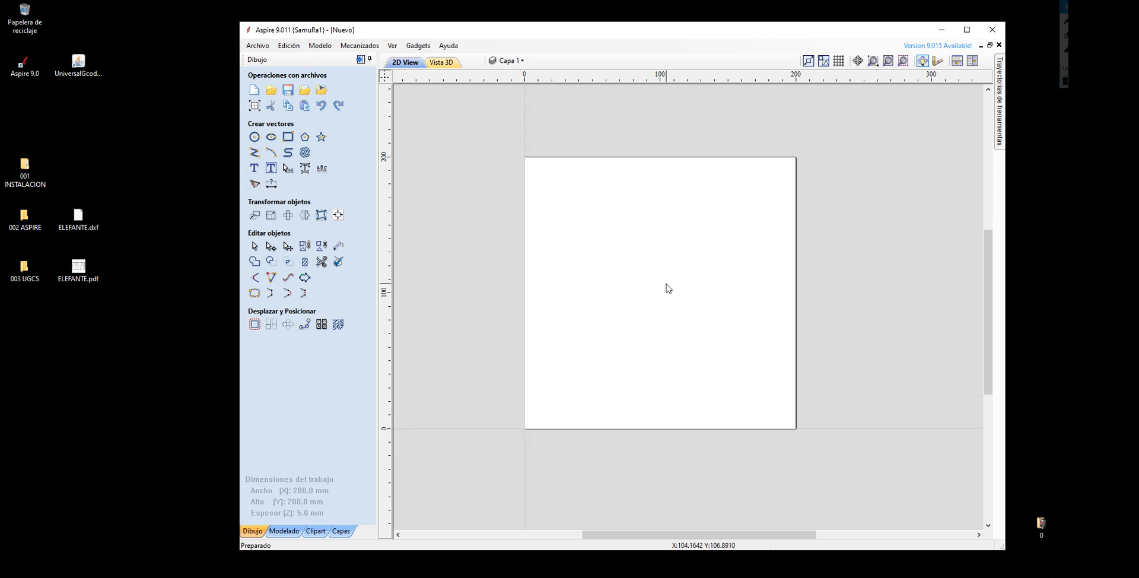
scroll(668, 288, up, 1)
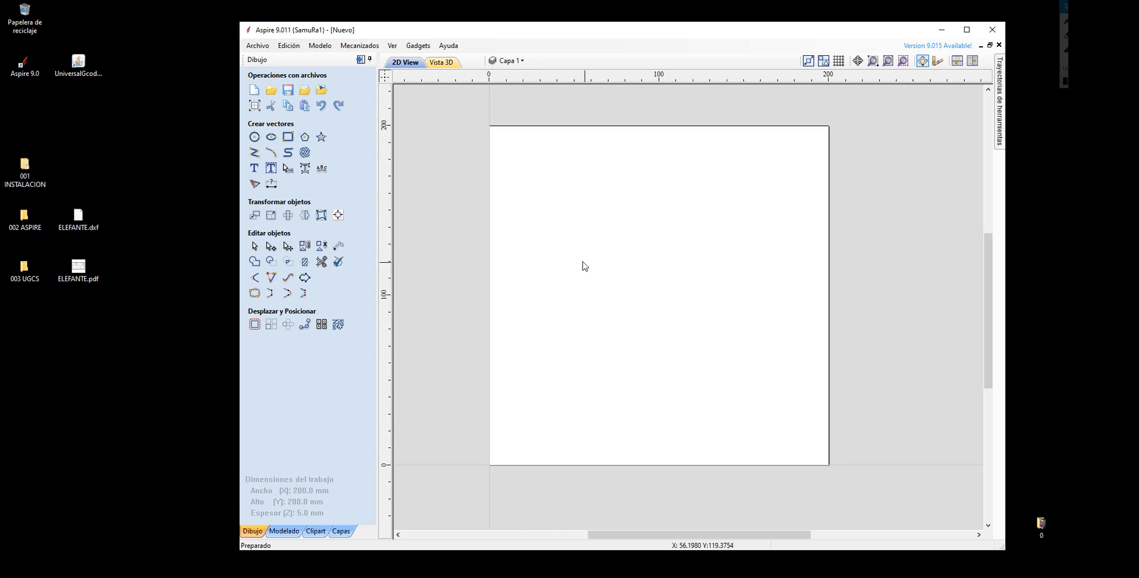
Step: Point out the ELEFANTE.dxf and ELEFANTE.pdf files on the desktop by selecting them
drag(121, 188, 58, 329)
click(134, 218)
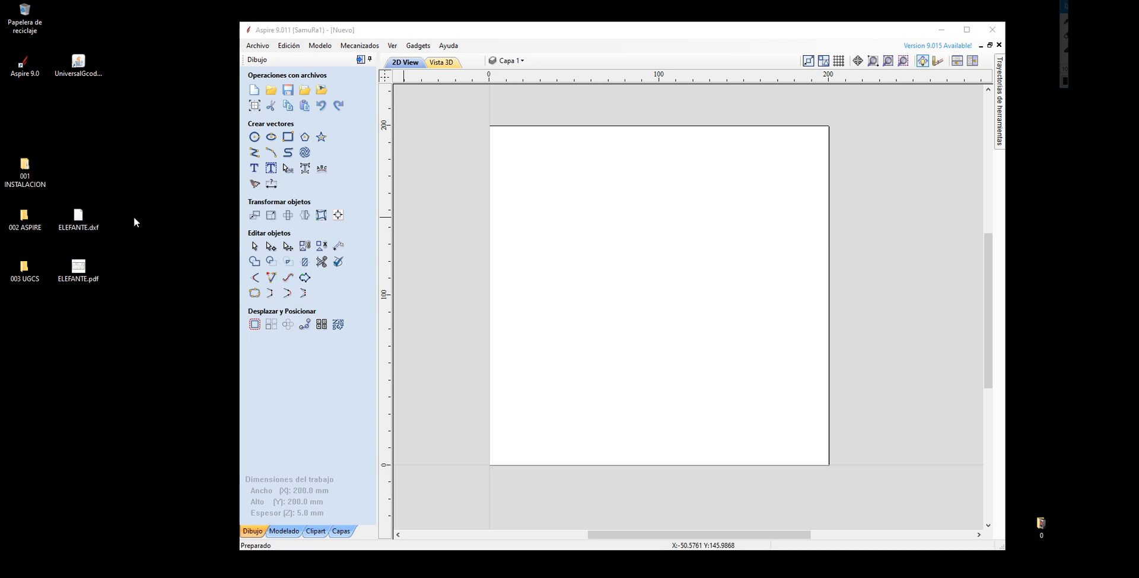
click(80, 218)
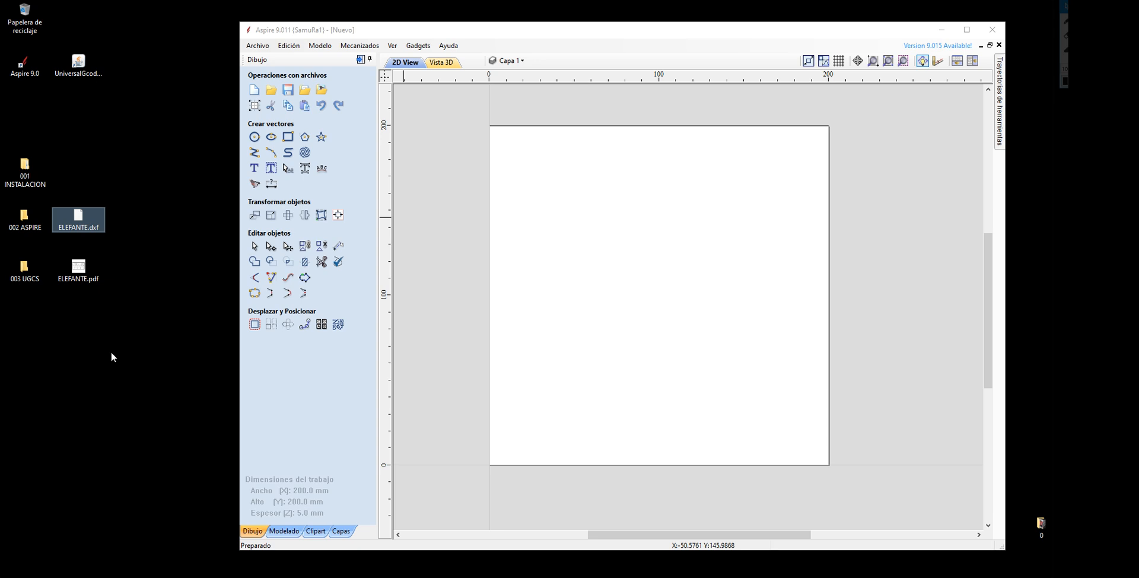
click(83, 266)
ctrl+click(88, 220)
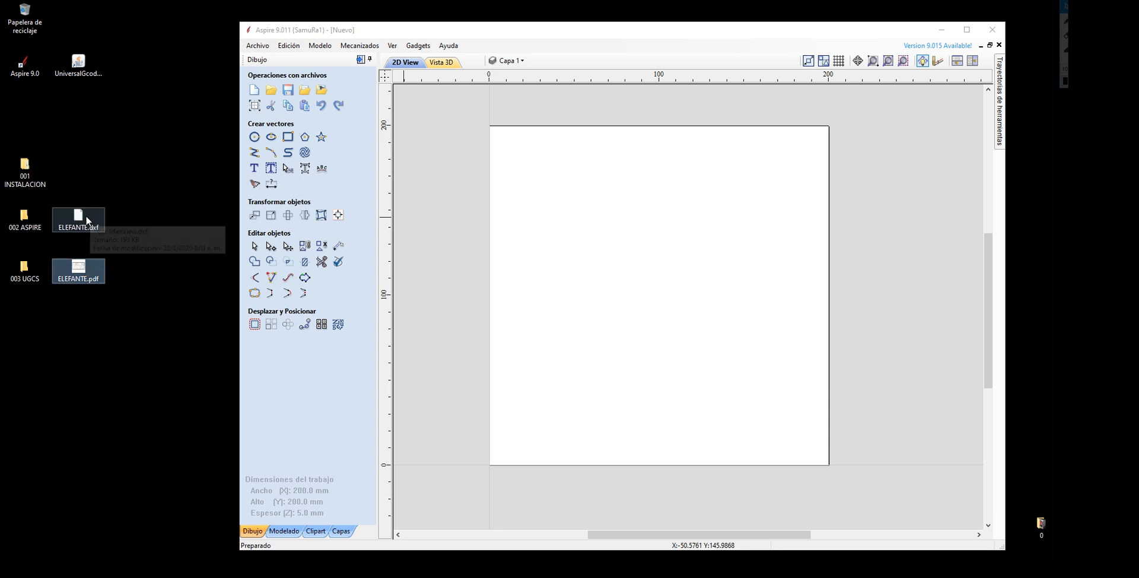
click(87, 220)
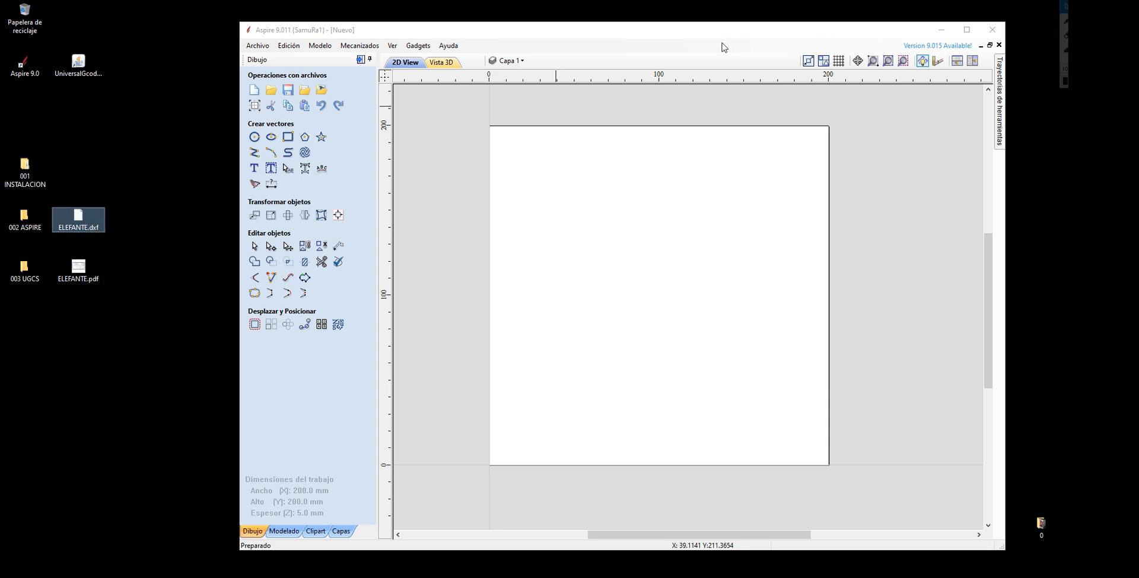
Step: Move the Aspire window aside, switch to CorelDRAW and place its window so the desktop ELEFANTE files stay accessible
drag(699, 34, 783, 55)
click(316, 577)
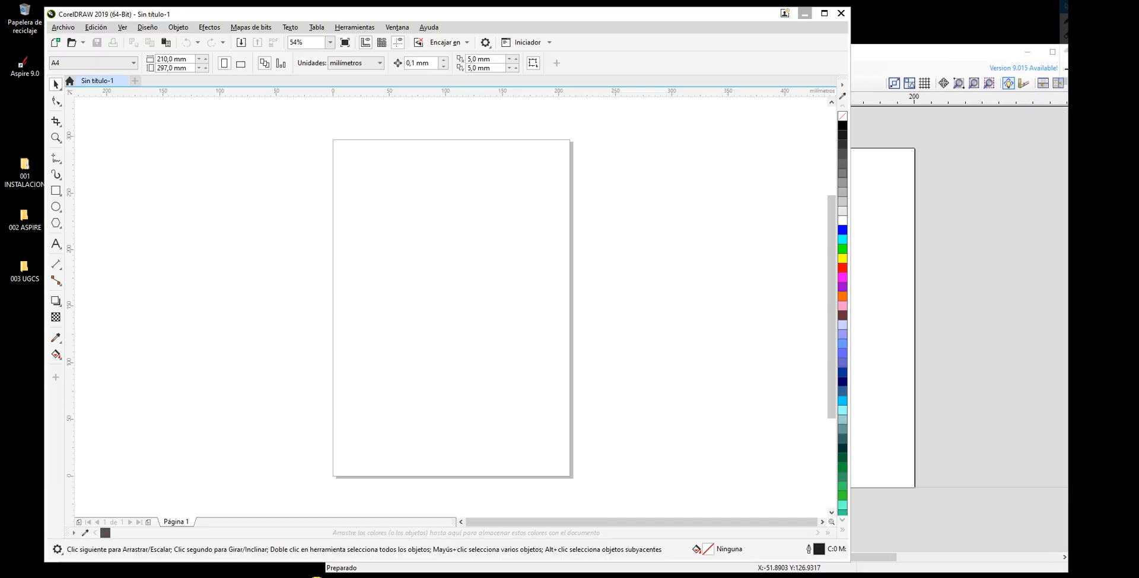
drag(480, 14, 481, 14)
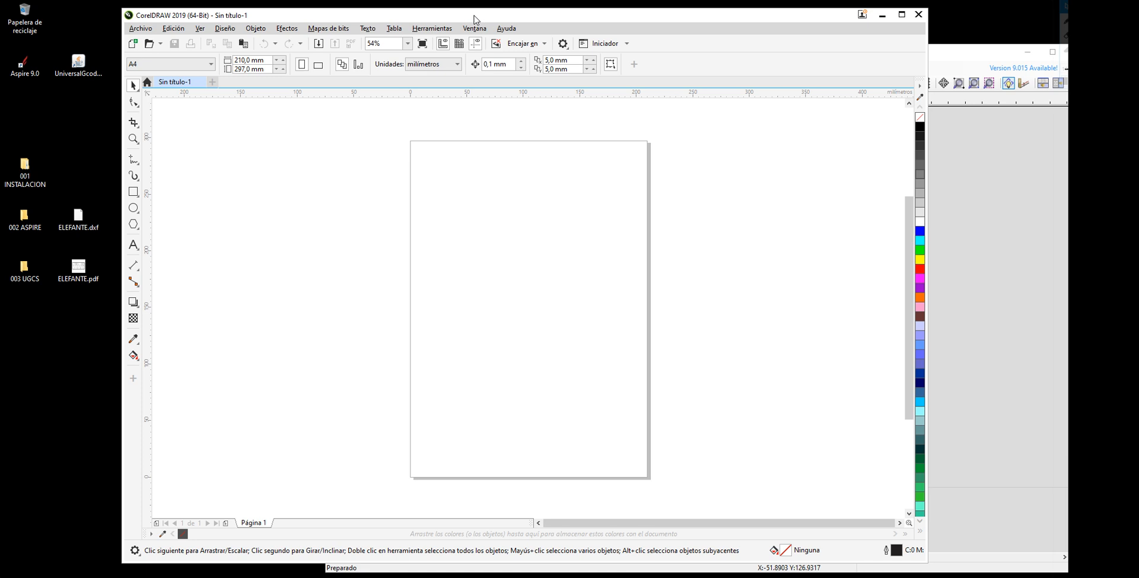
click(475, 18)
drag(478, 15, 461, 16)
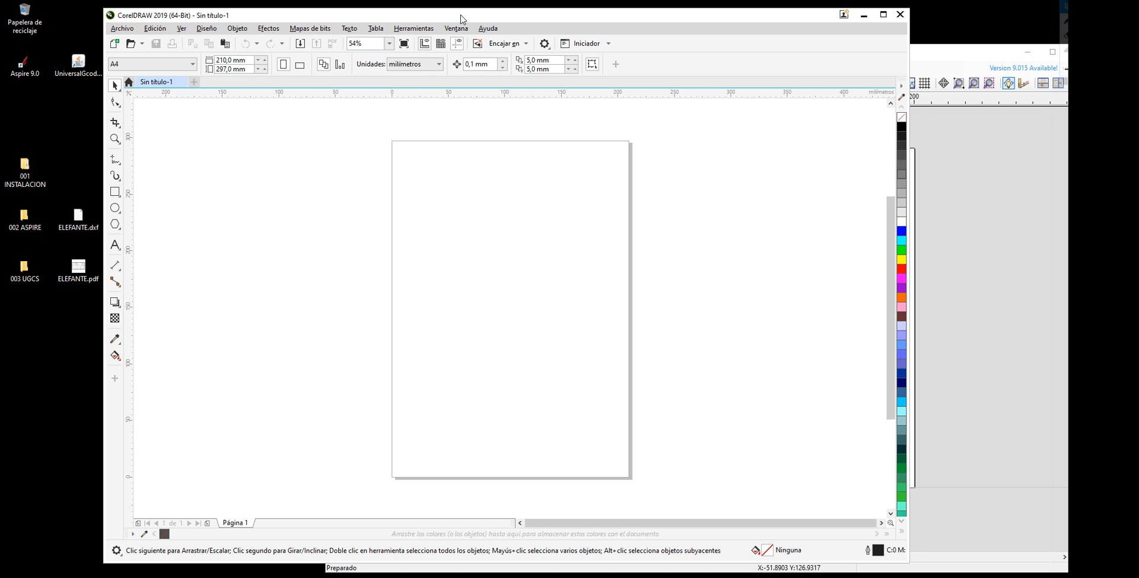
Step: Draw a closed B-spline curve about 298 mm long in the upper part of the page and delete it
click(115, 160)
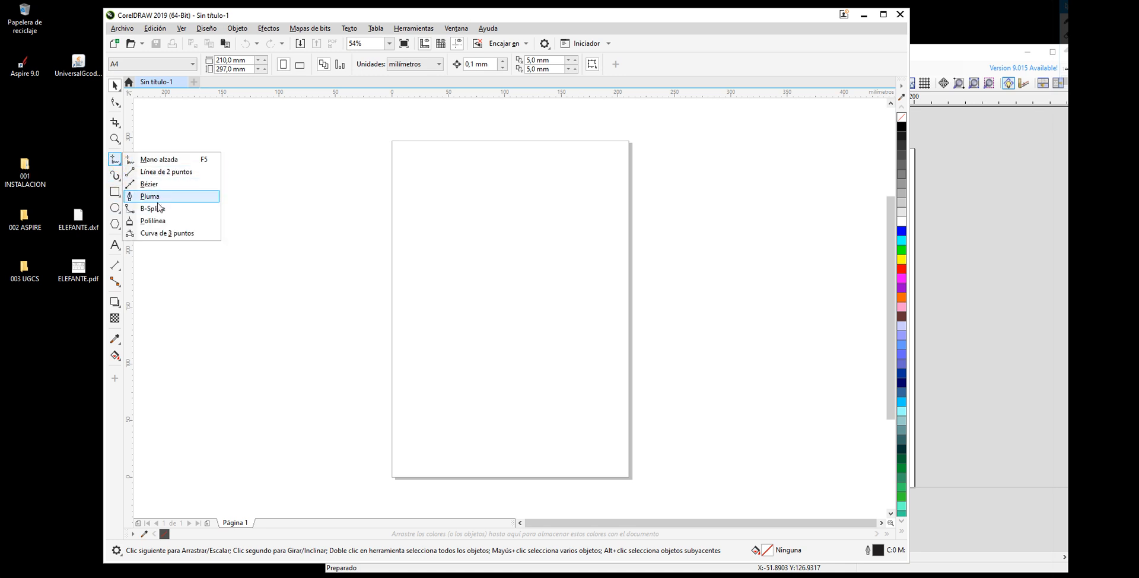
click(153, 208)
click(440, 210)
click(554, 194)
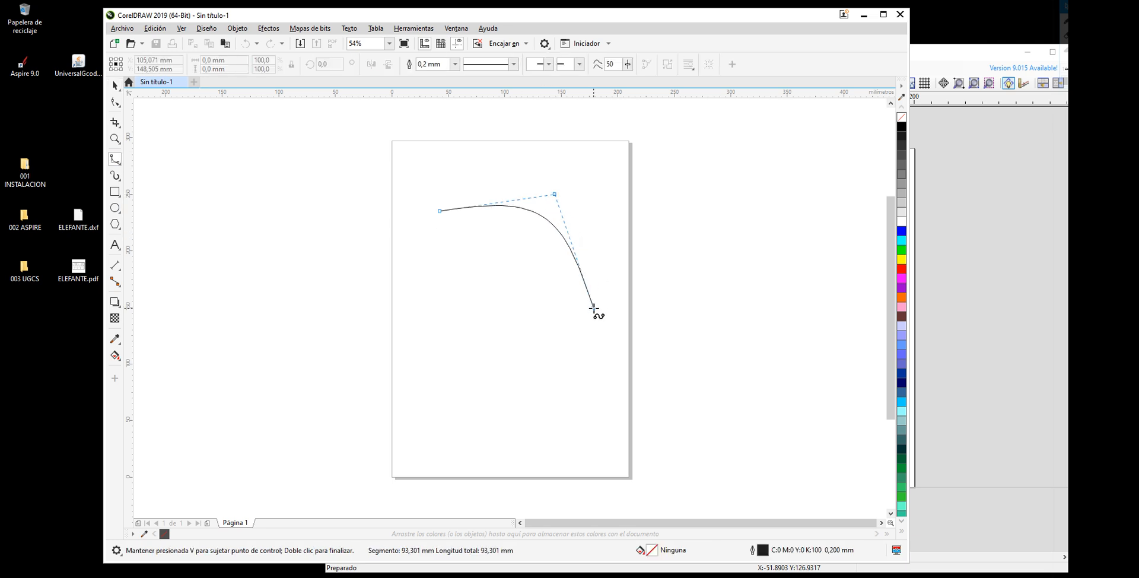
click(593, 307)
click(457, 358)
click(431, 256)
click(439, 211)
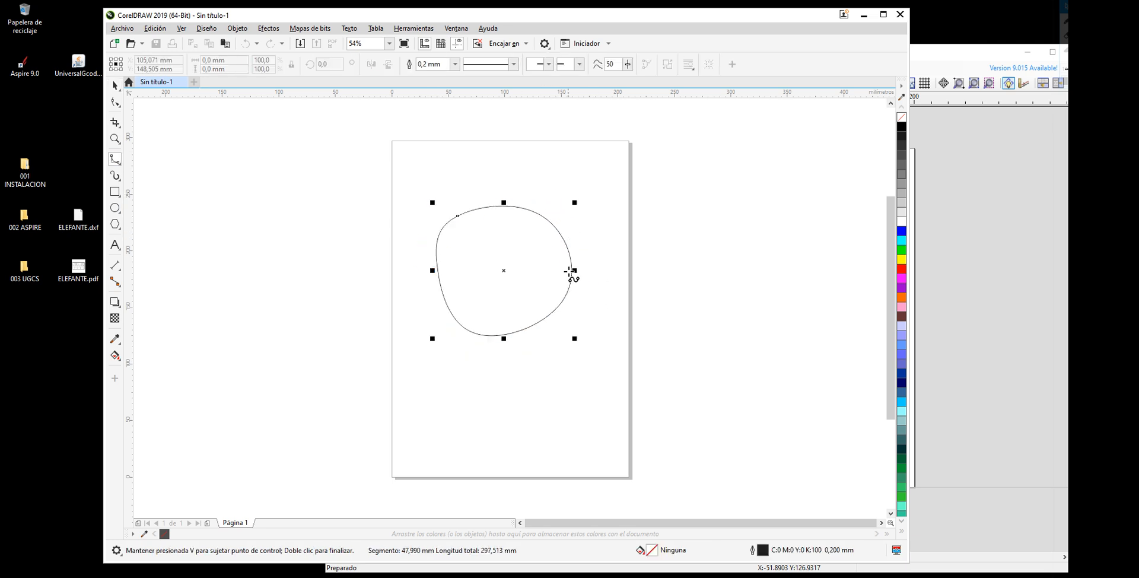
key(Delete)
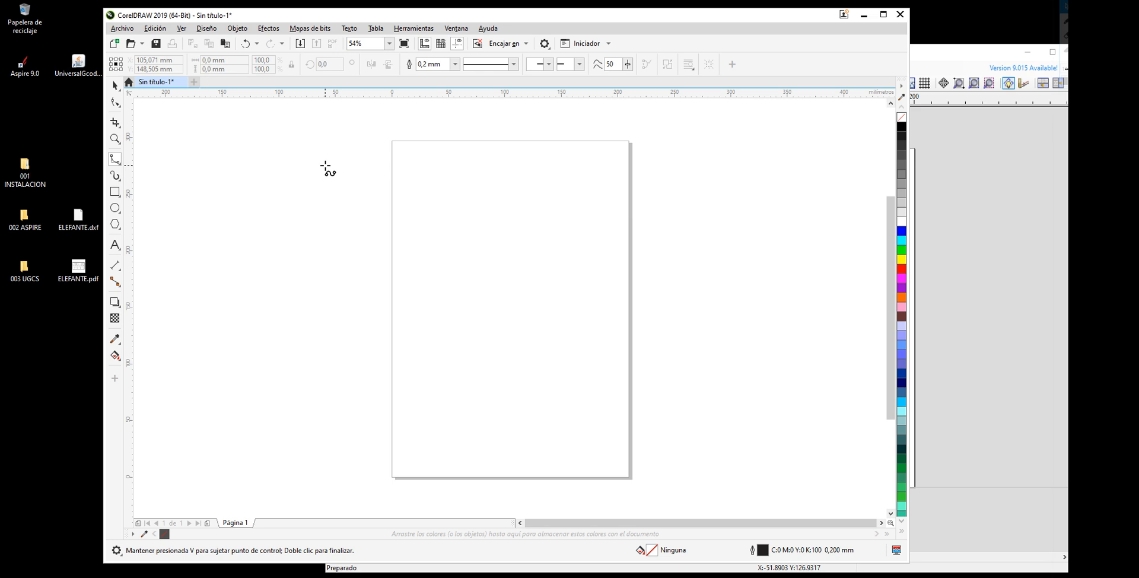
Step: Return to the Pick tool and import ELEFANTE.dxf from the desktop onto the page
drag(417, 18, 440, 22)
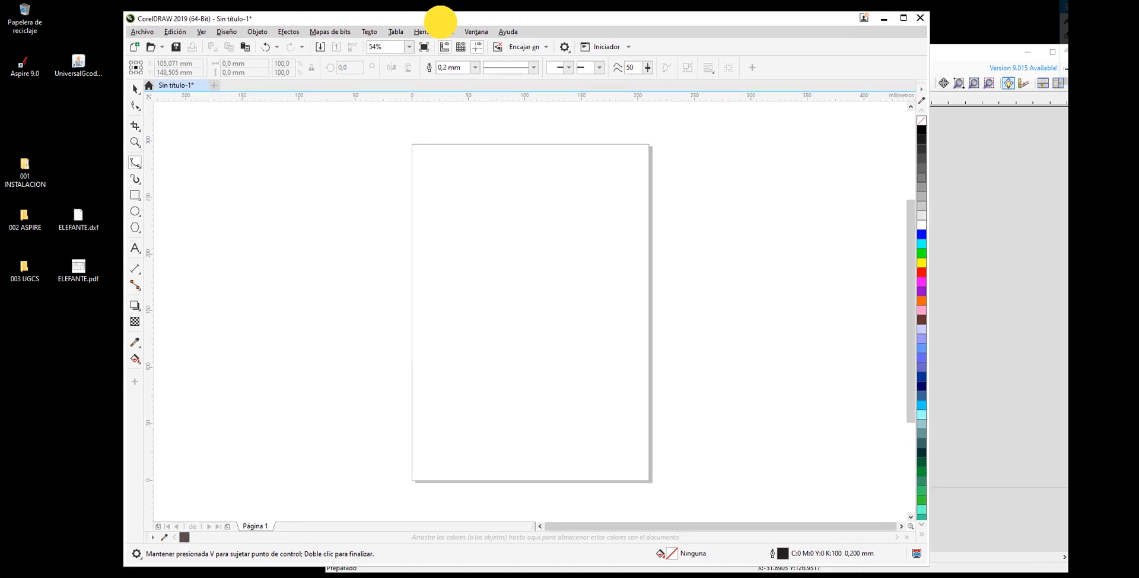
click(134, 88)
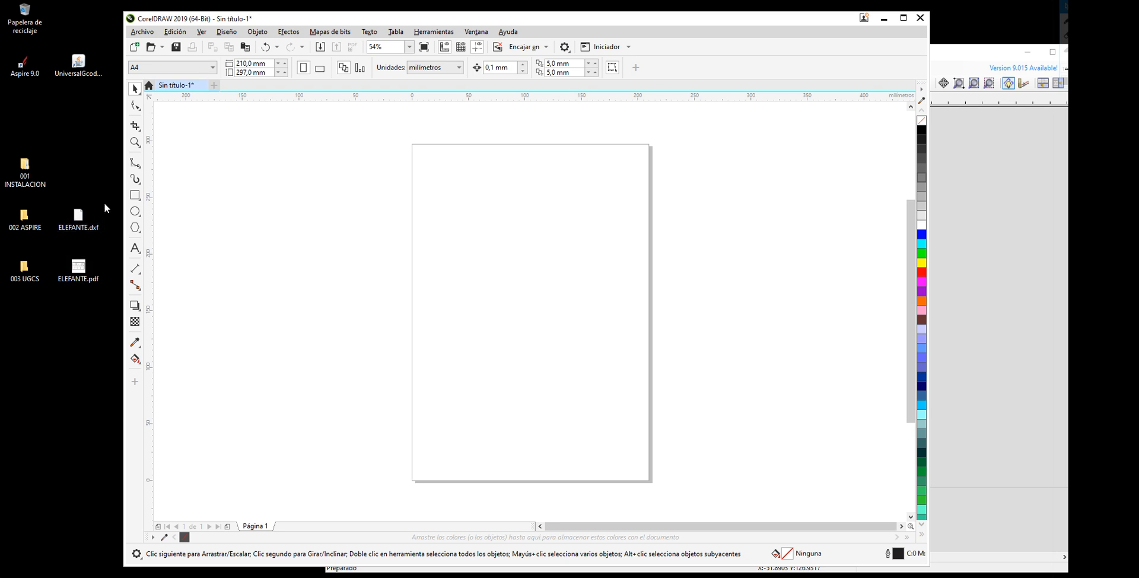
click(89, 229)
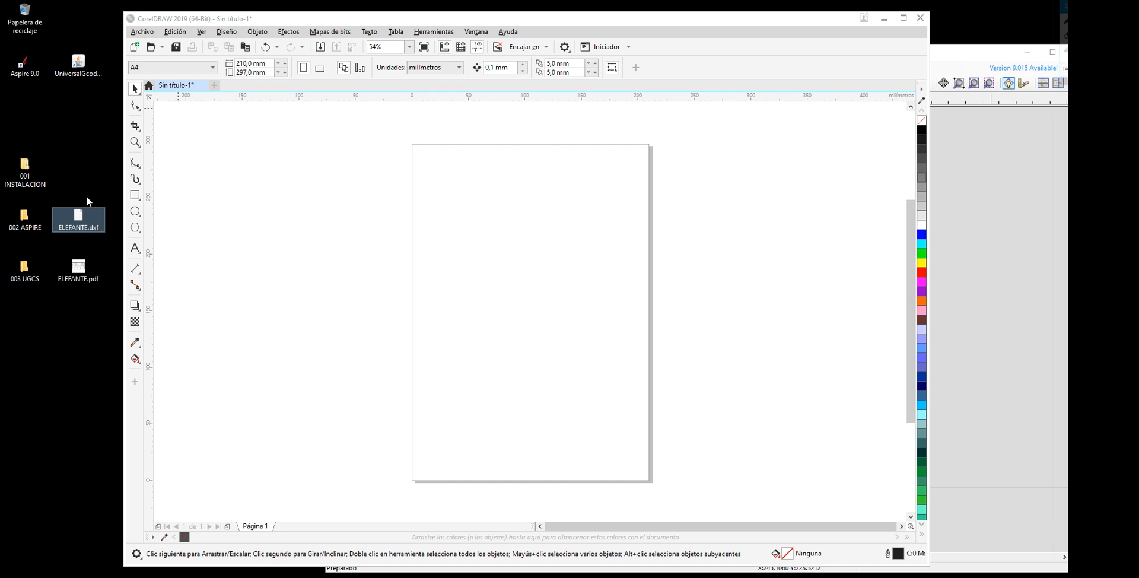
drag(88, 217, 590, 312)
click(550, 359)
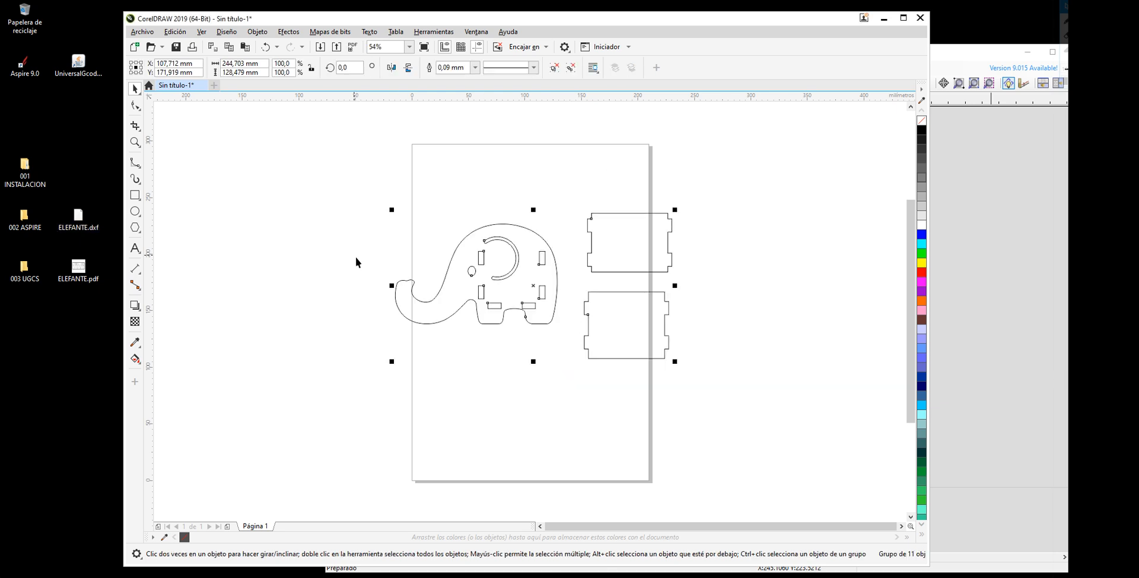
Step: Select the imported elephant group and move it to about X 100.6 mm, Y 163.8 mm
click(613, 197)
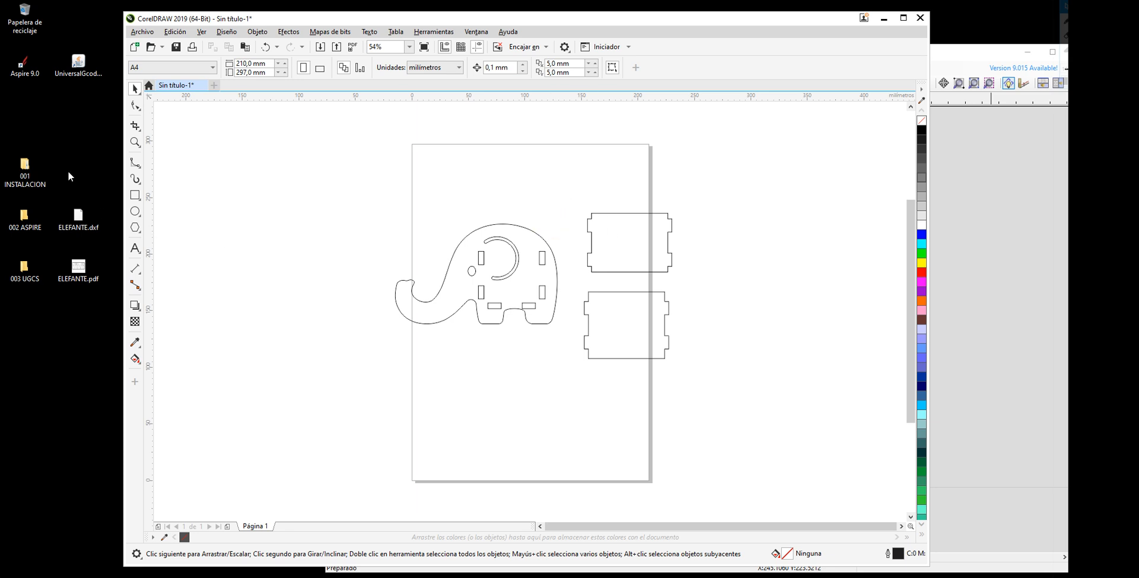
click(513, 245)
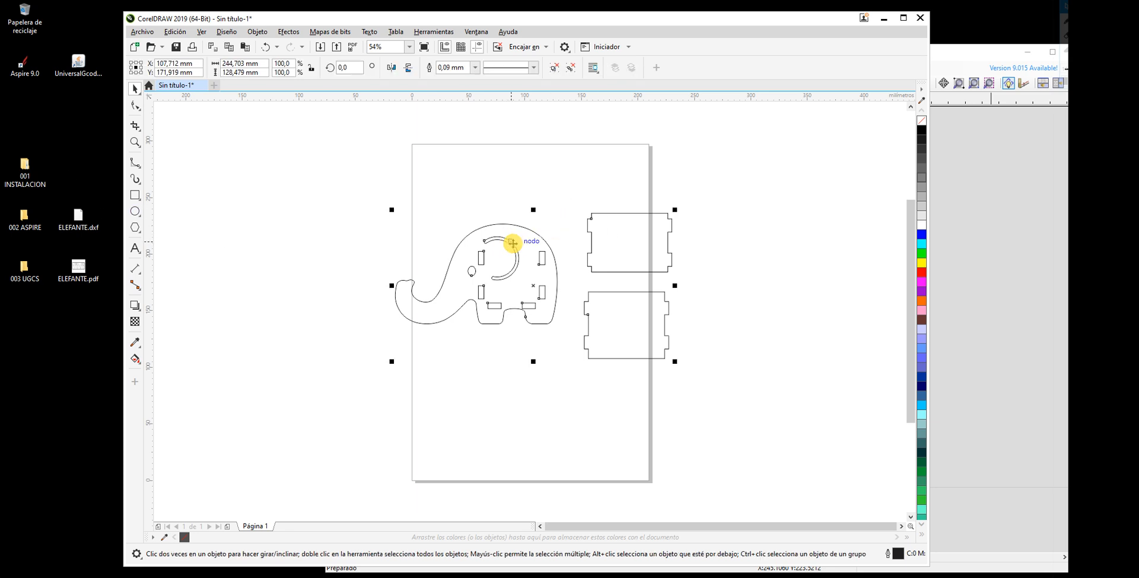
drag(513, 244, 506, 253)
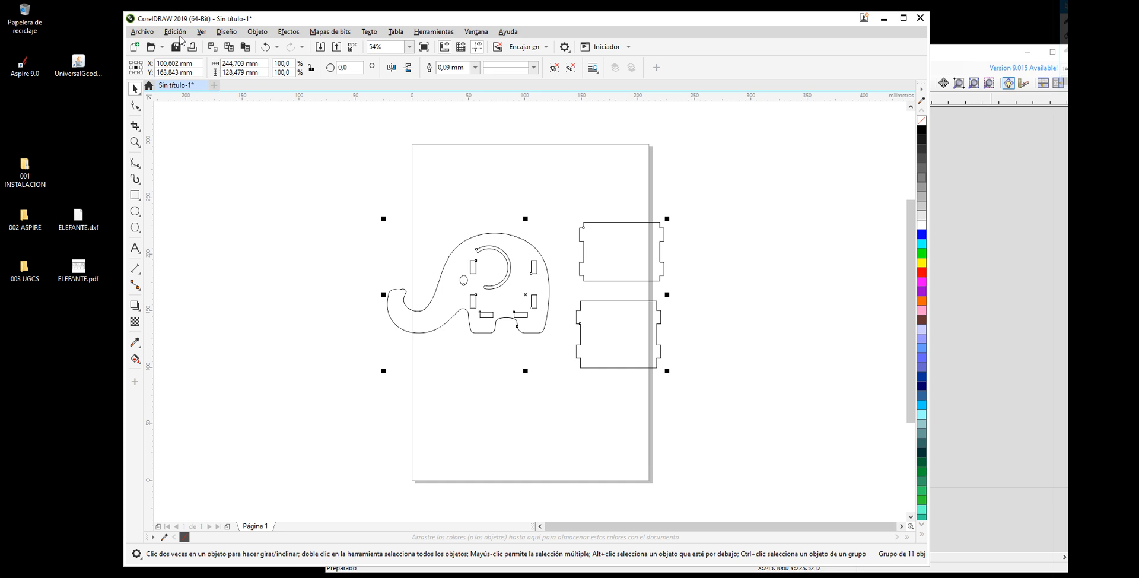
Step: Start exporting the selected elephant drawing and choose SVG - Scalable Vector Graphics as the file type
click(147, 35)
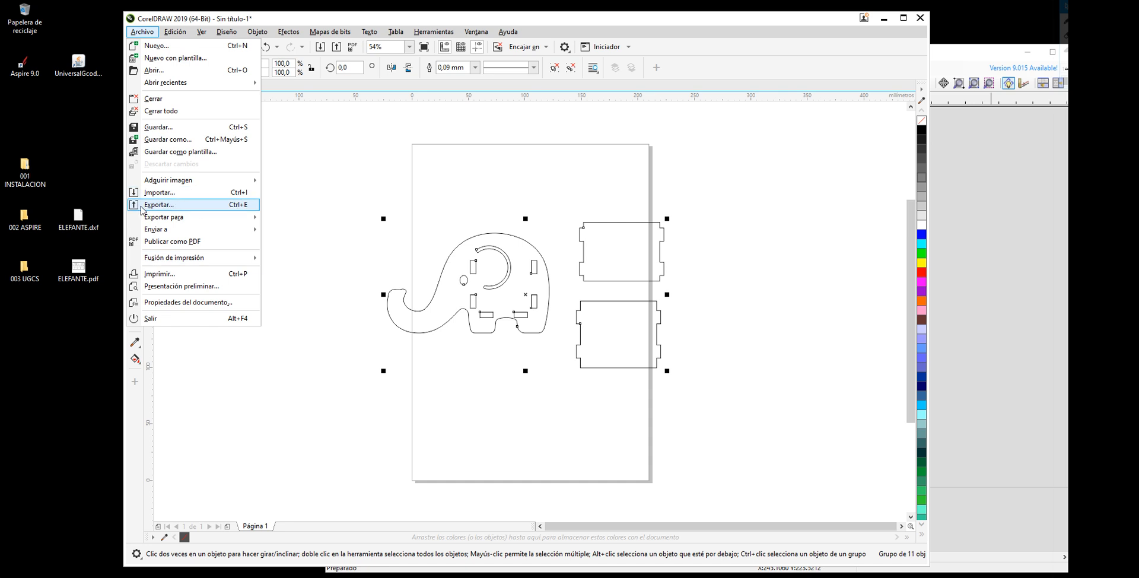
click(159, 204)
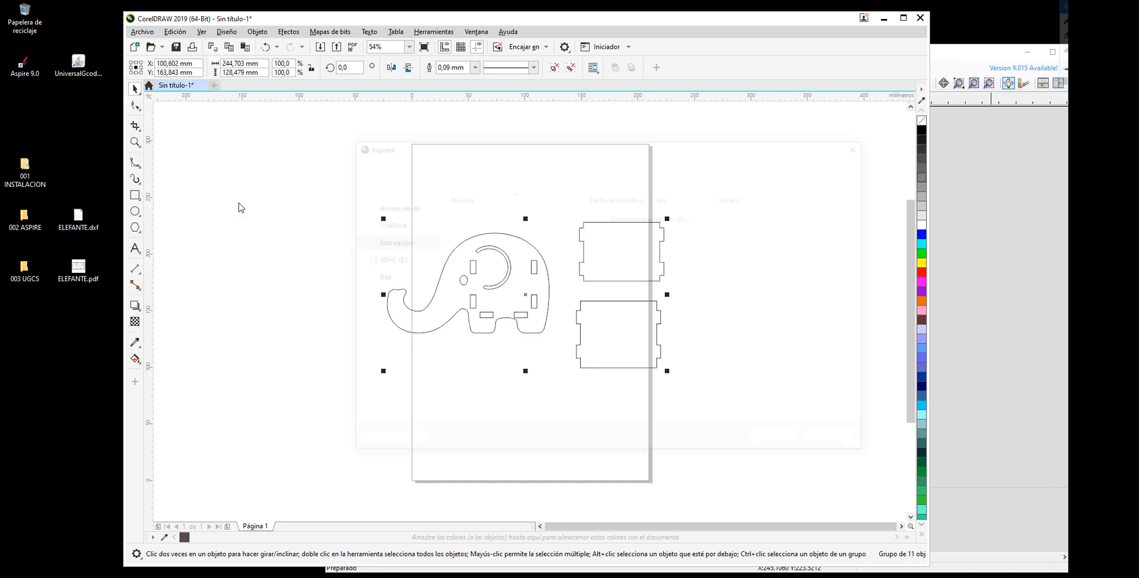
drag(590, 151, 475, 130)
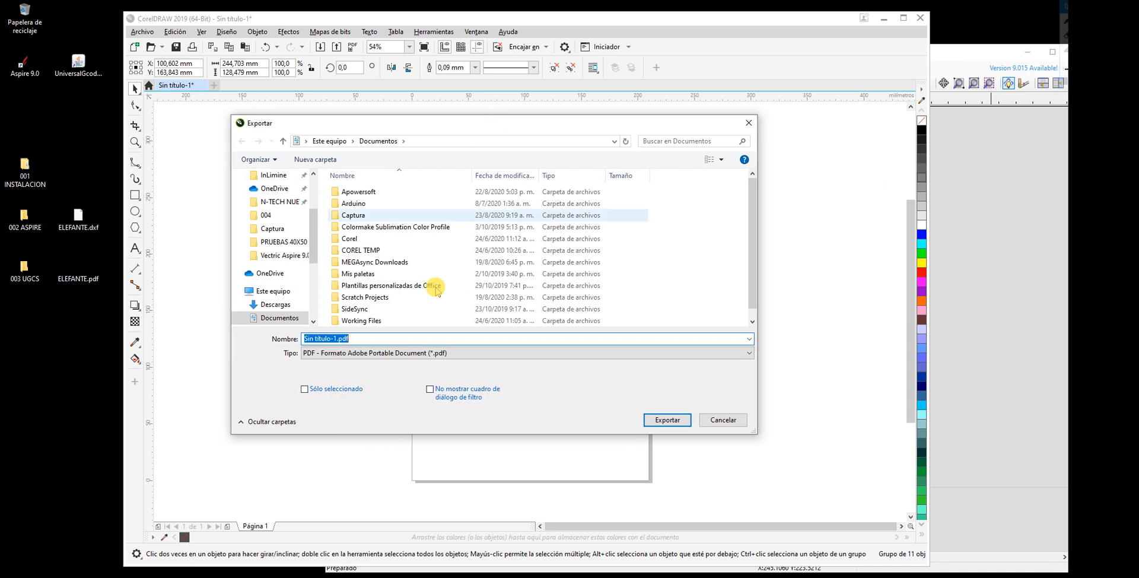
click(471, 352)
drag(748, 211, 745, 262)
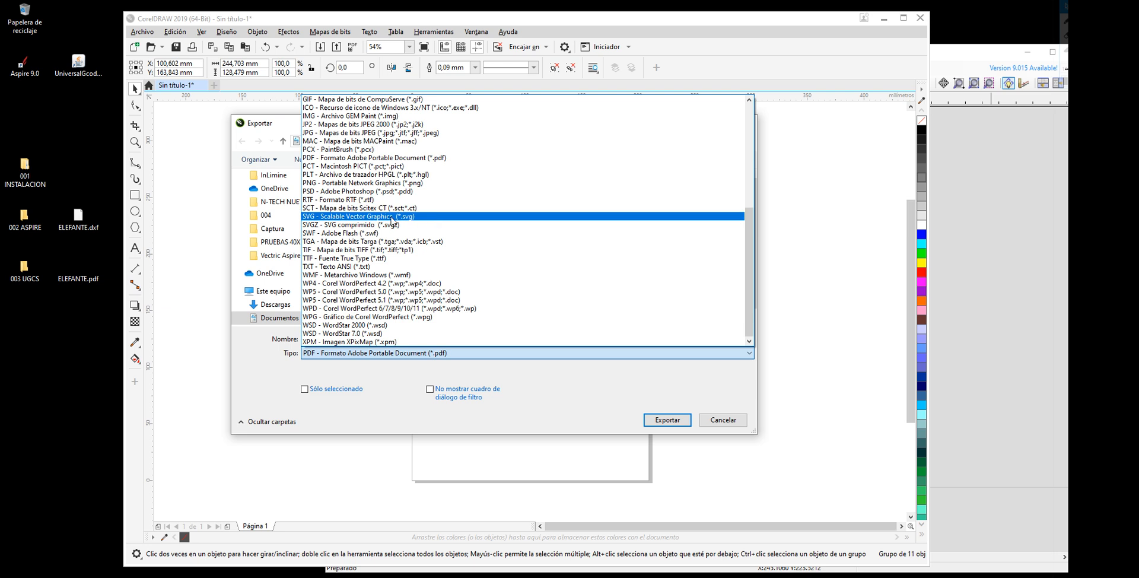
click(350, 217)
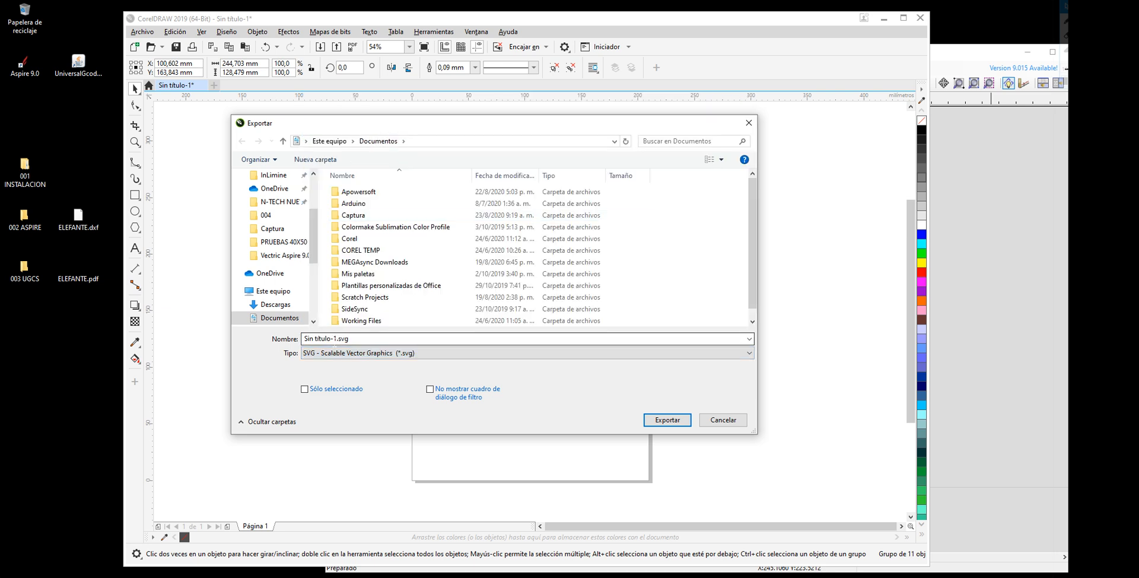
Step: Name the SVG file ELEFANTE, choose the desktop as its destination and complete the export
click(293, 337)
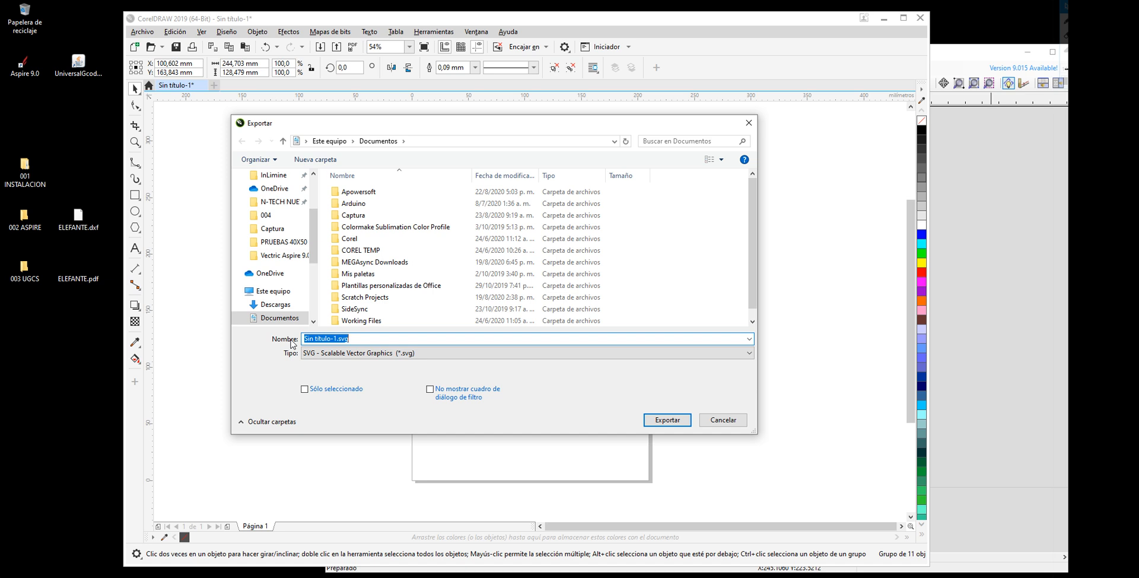
text(ELEFANTE)
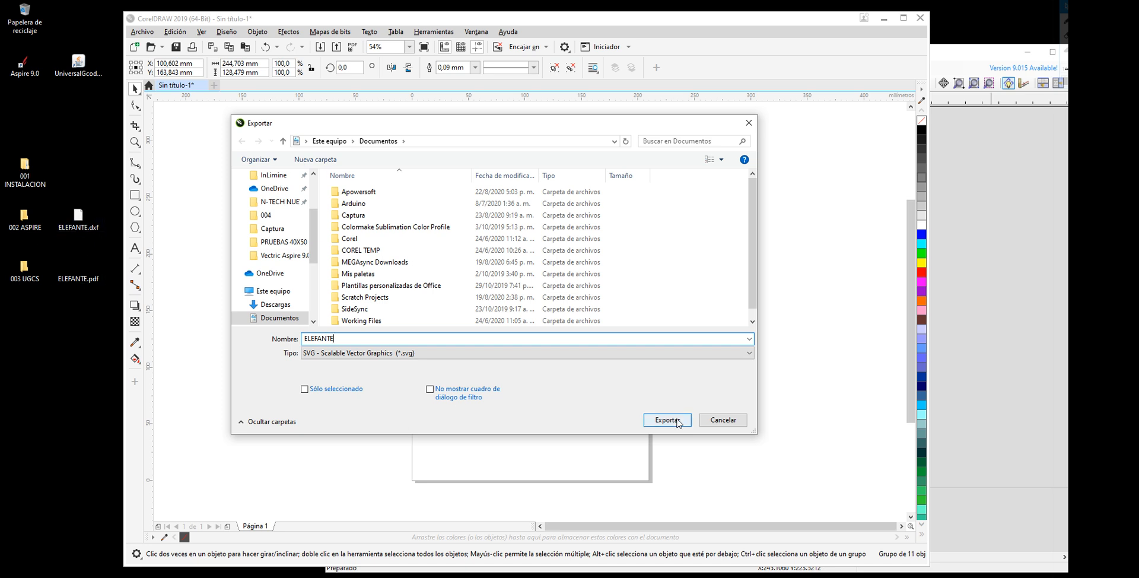
scroll(277, 207, up, 3)
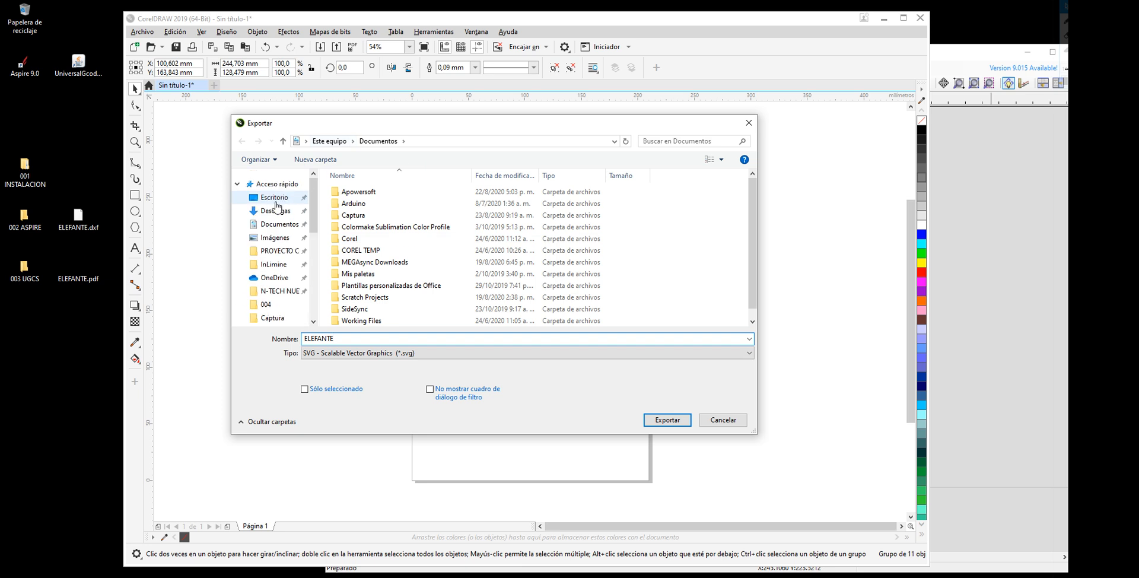
click(273, 201)
click(666, 418)
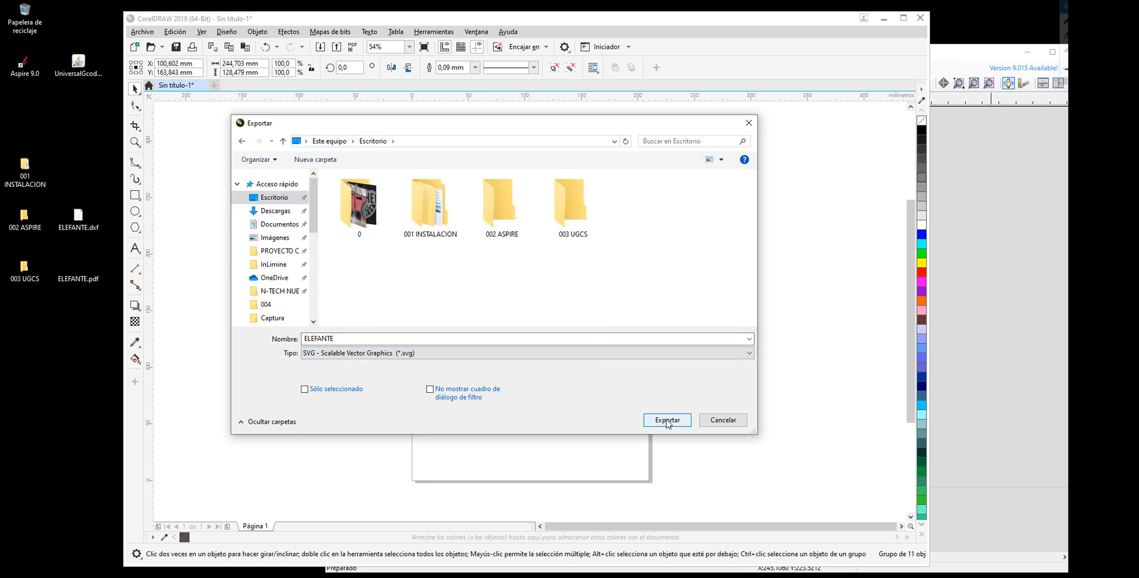
drag(589, 262, 519, 100)
click(578, 448)
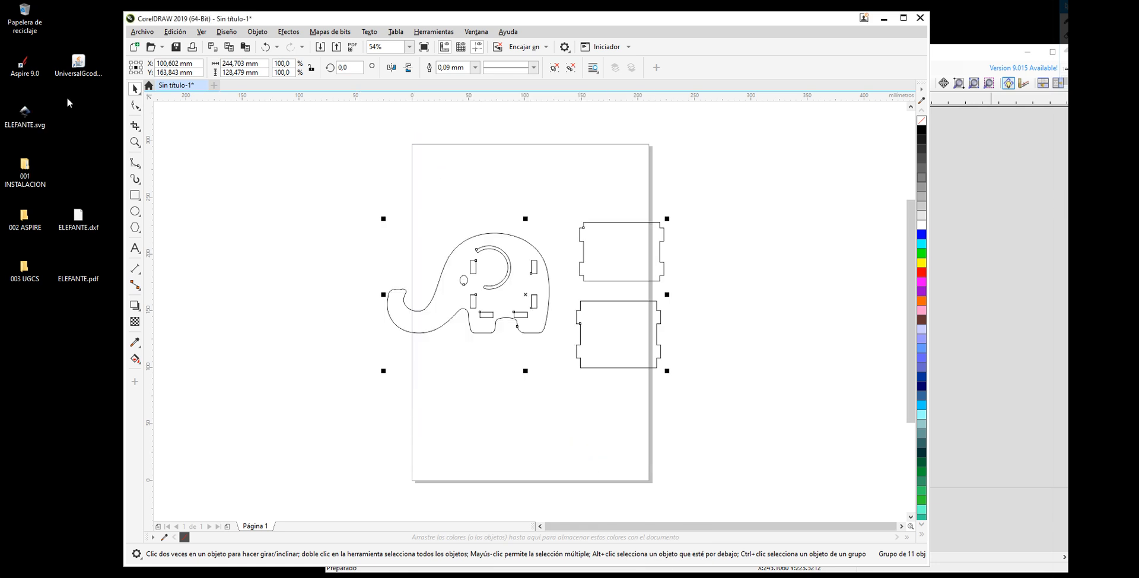
Step: Place the ELEFANTE.svg file above ELEFANTE.dxf on the desktop and delete the elephant group from the CorelDRAW page
click(25, 114)
drag(30, 114, 79, 168)
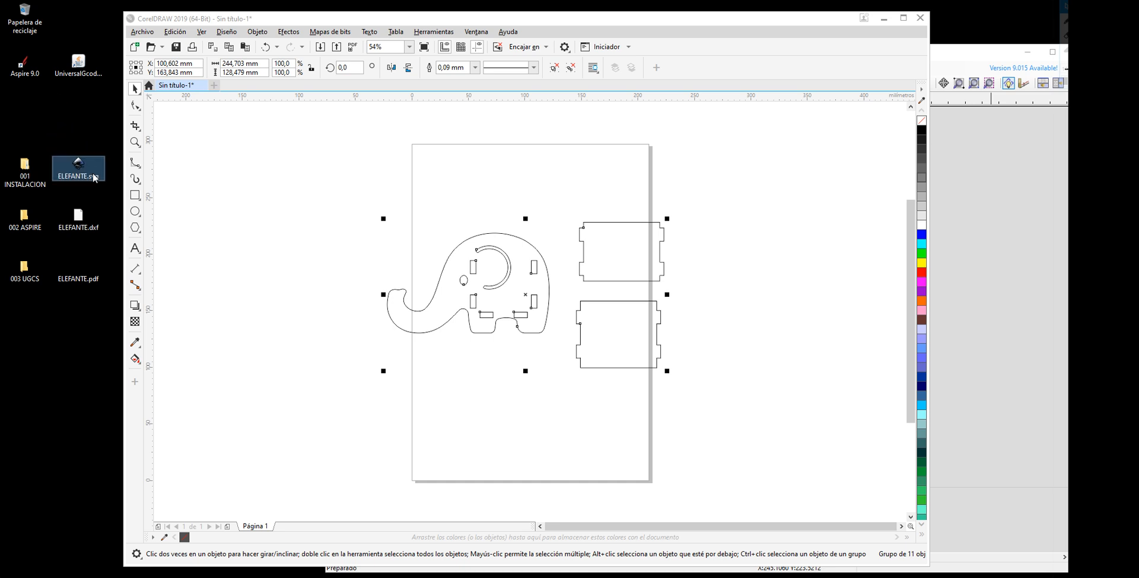
click(511, 261)
key(Delete)
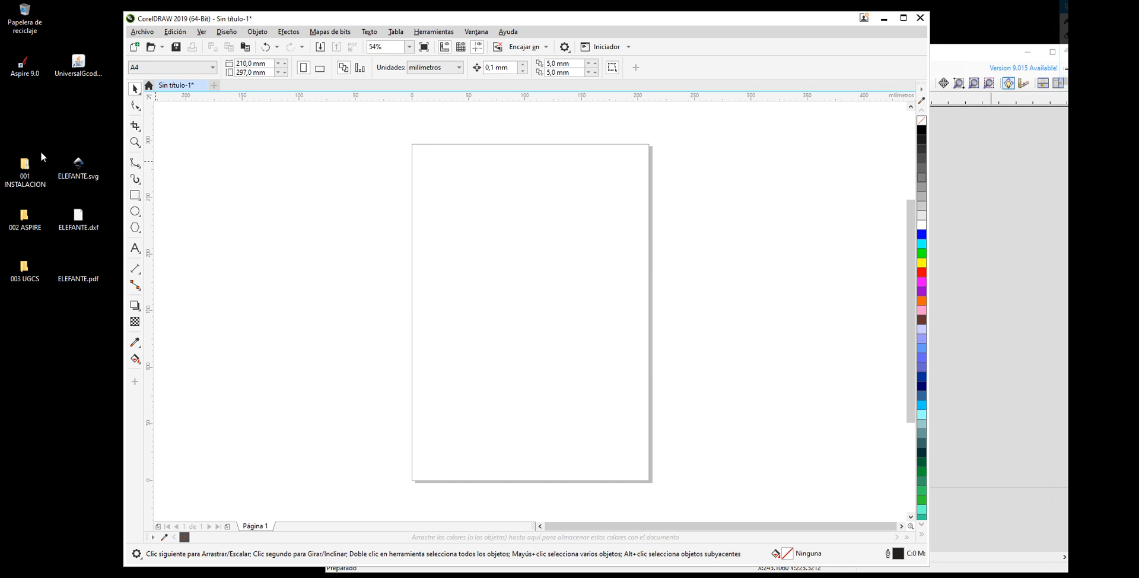
Step: Import ELEFANTE.svg and ELEFANTE.dxf from the desktop side by side, moving the DXF group to about X -54.5 mm, Y 240.3 mm
drag(78, 169, 717, 185)
click(493, 170)
click(79, 219)
drag(80, 218, 471, 243)
click(554, 362)
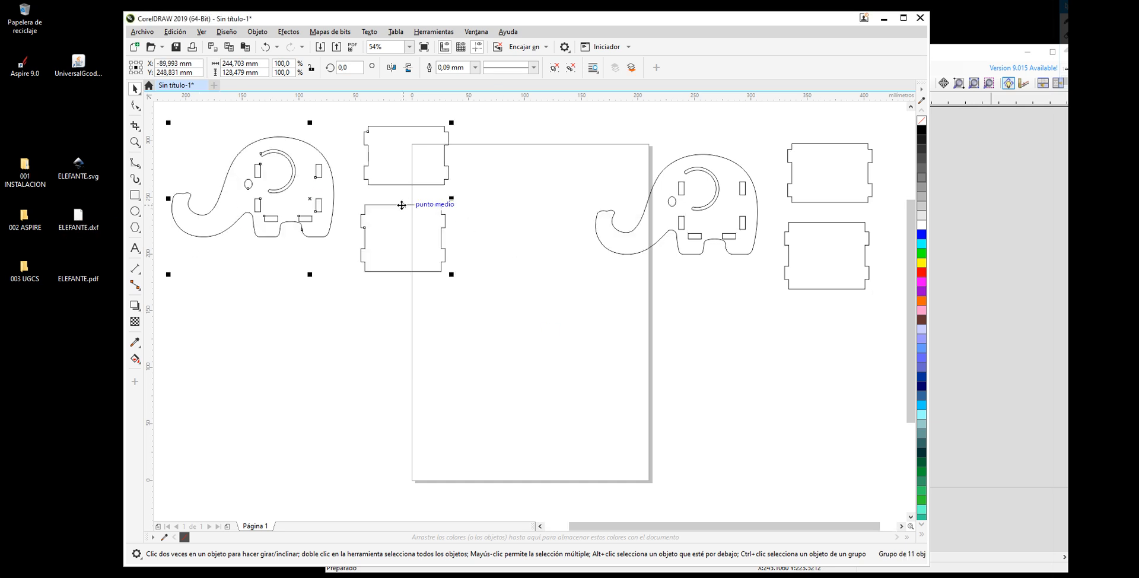
drag(401, 204, 443, 214)
Step: Import ELEFANTE.pdf with text as curves below the other two drawings, and shift both upper elephant groups slightly
drag(79, 270, 596, 395)
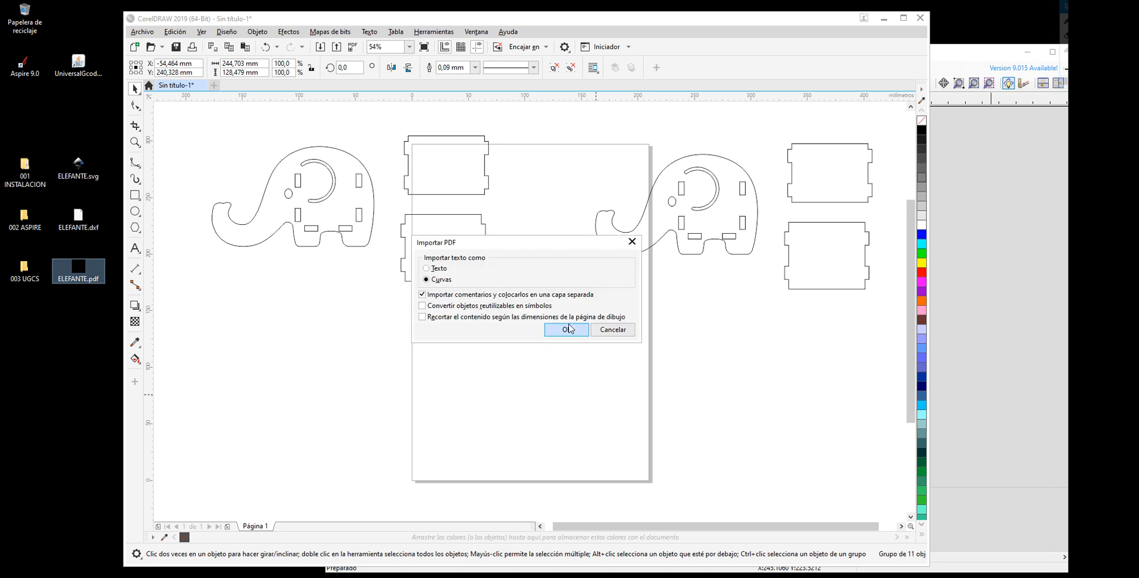
click(570, 328)
drag(587, 332, 475, 385)
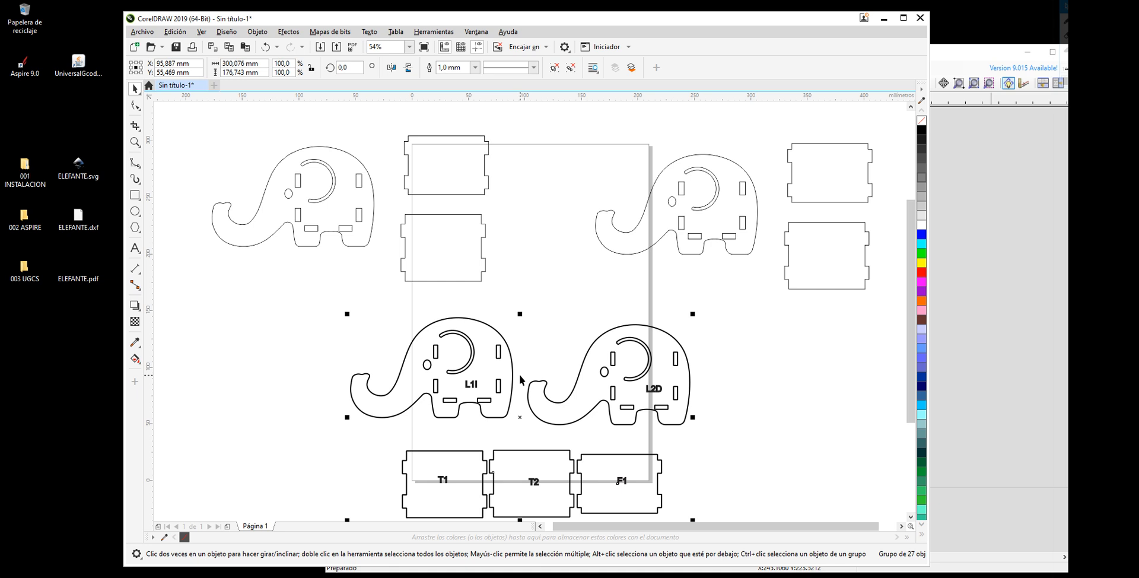
drag(455, 221, 431, 217)
drag(719, 242, 701, 224)
Step: Delete the imported PDF drawing from the page and the old ELEFANTE.pdf file from the desktop
click(653, 326)
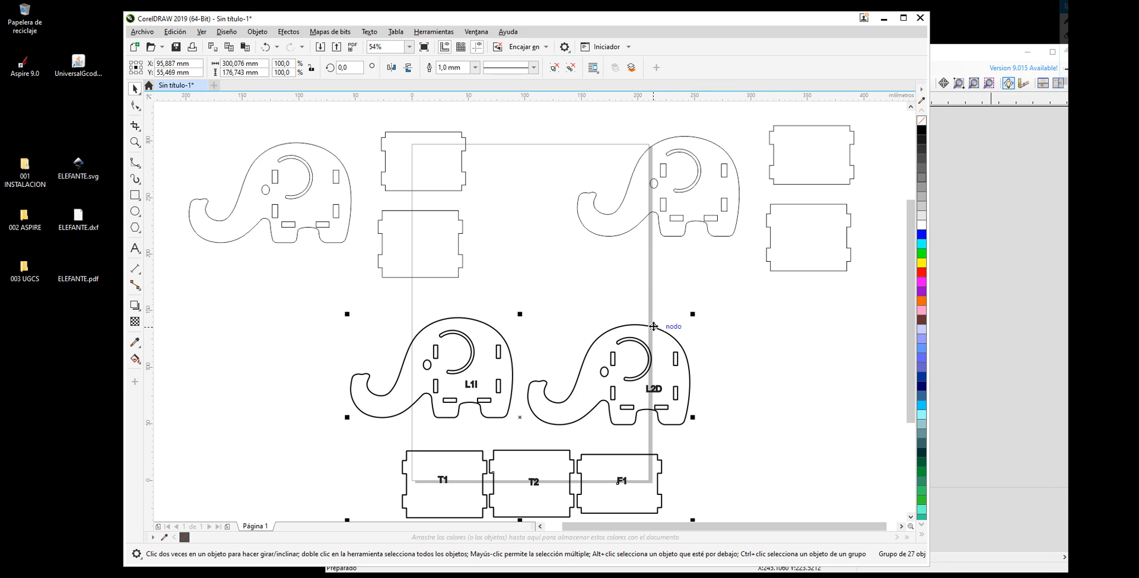
key(Delete)
click(76, 261)
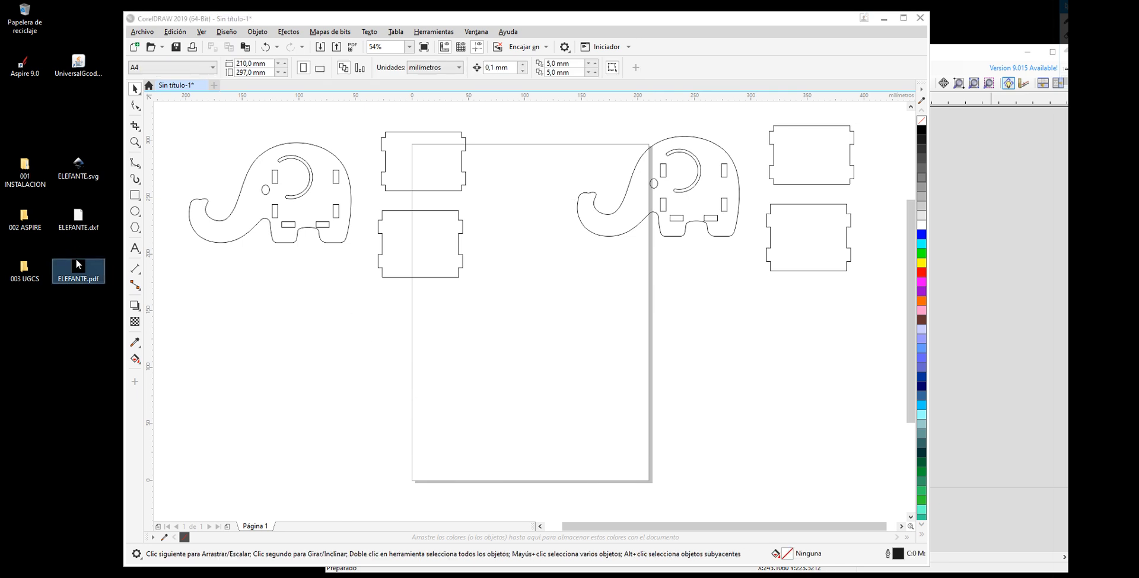
key(Delete)
key(Return)
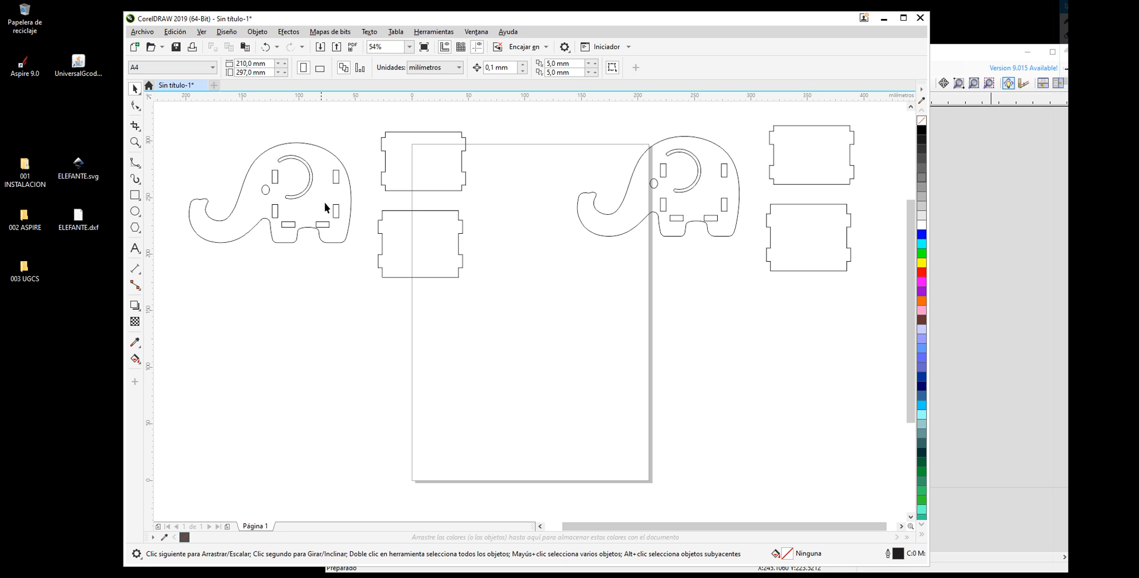
Step: Delete the imported DXF elephant group and move the remaining SVG group to about X 92.2 mm, Y 145.5 mm
click(324, 205)
key(Delete)
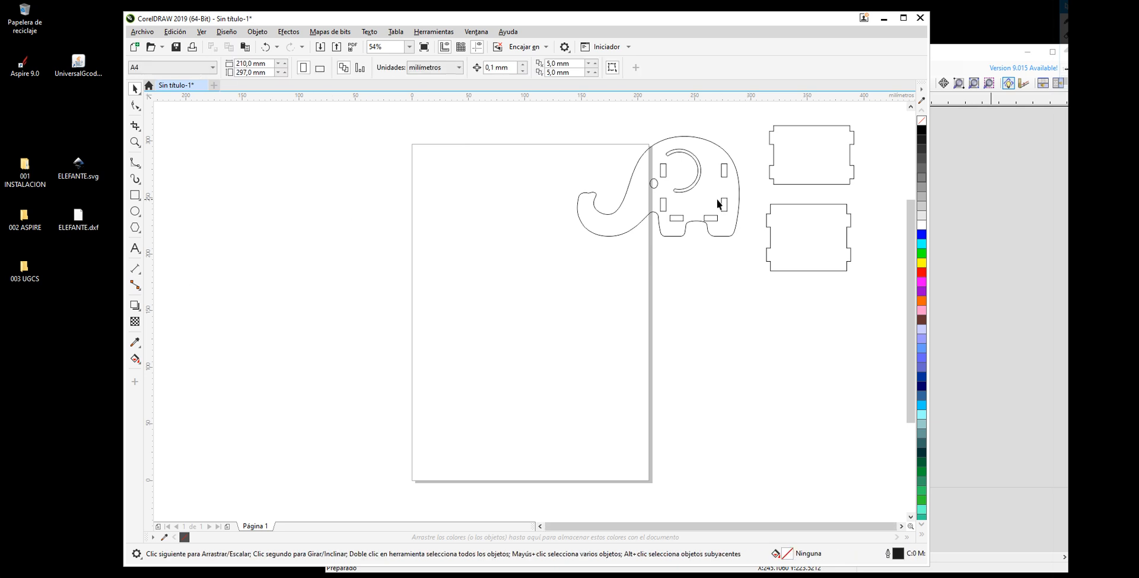
drag(723, 207, 523, 324)
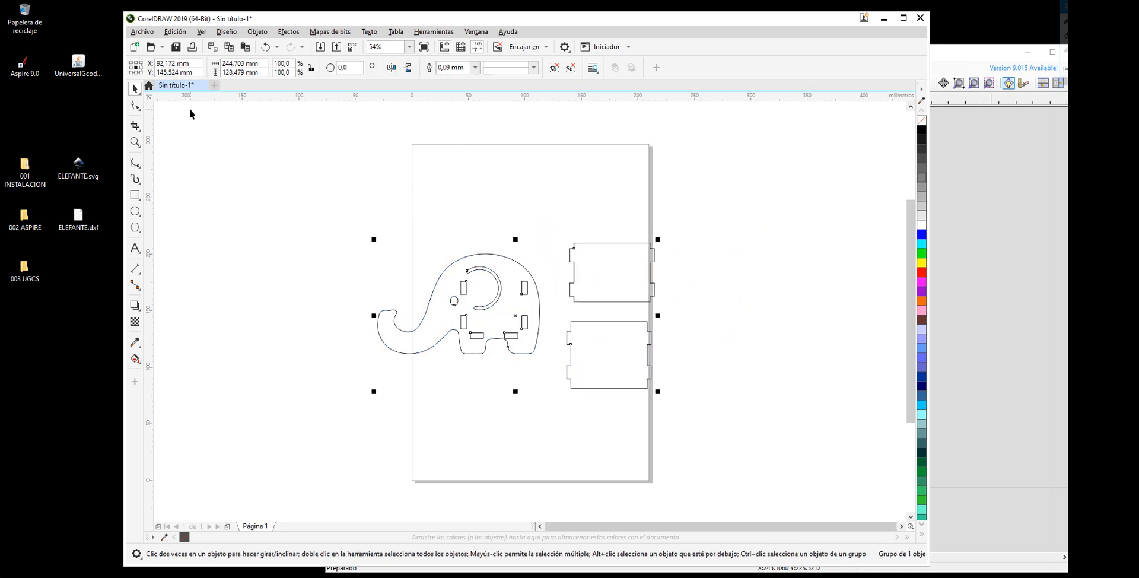
Step: Export the elephant drawing to the desktop as a PDF file named ELEFANTE
click(143, 31)
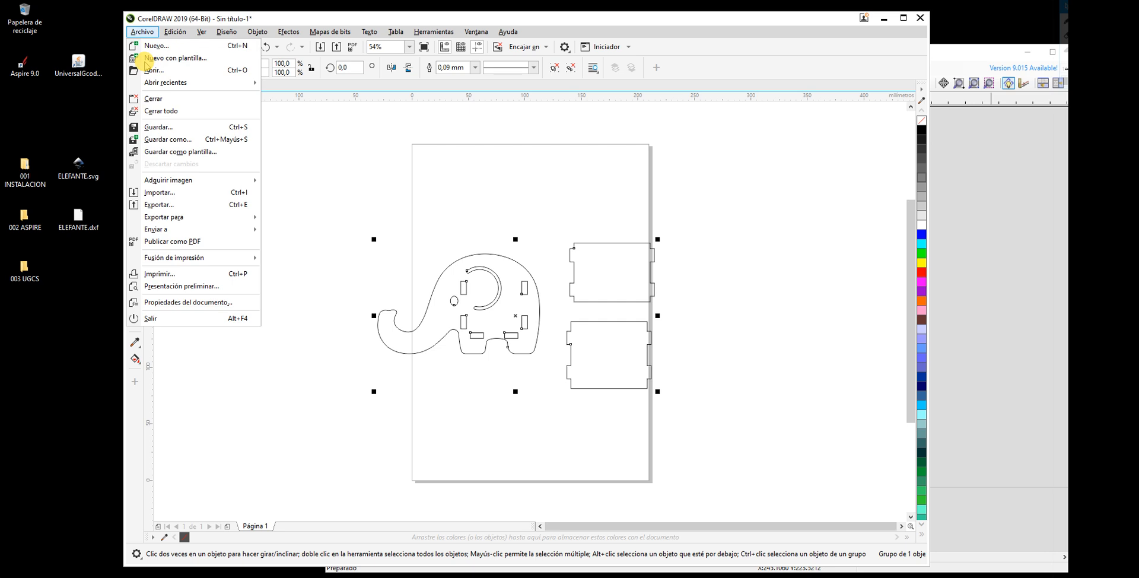
click(203, 206)
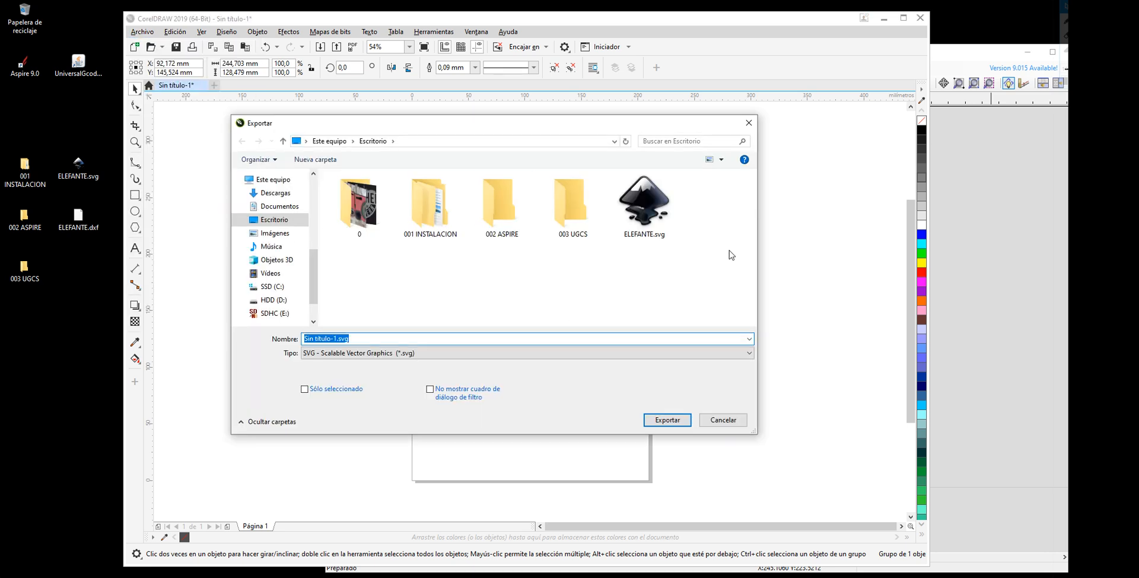
click(368, 352)
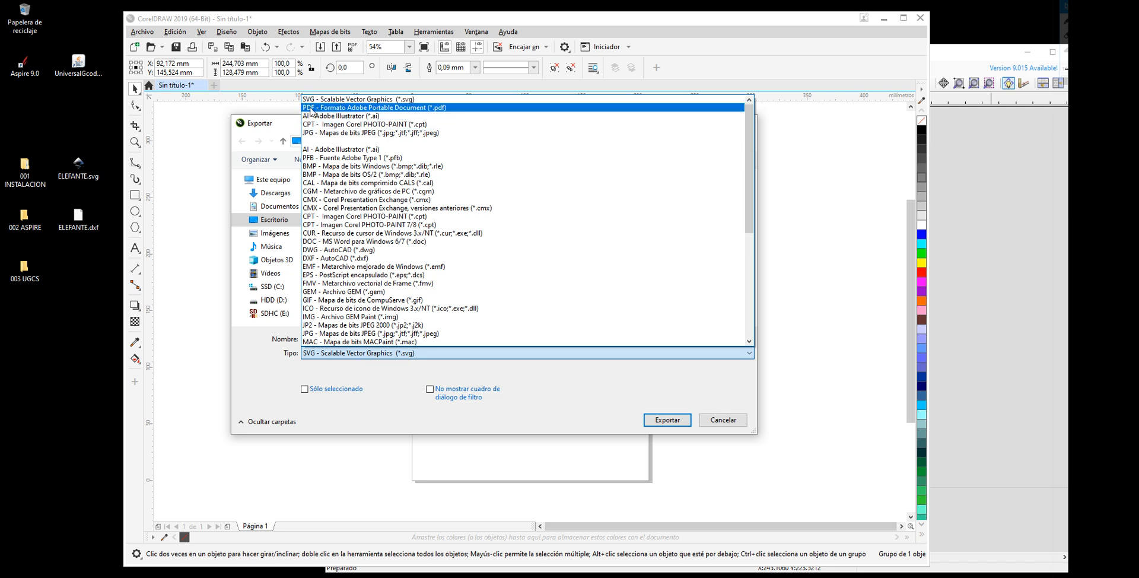
click(311, 108)
click(374, 337)
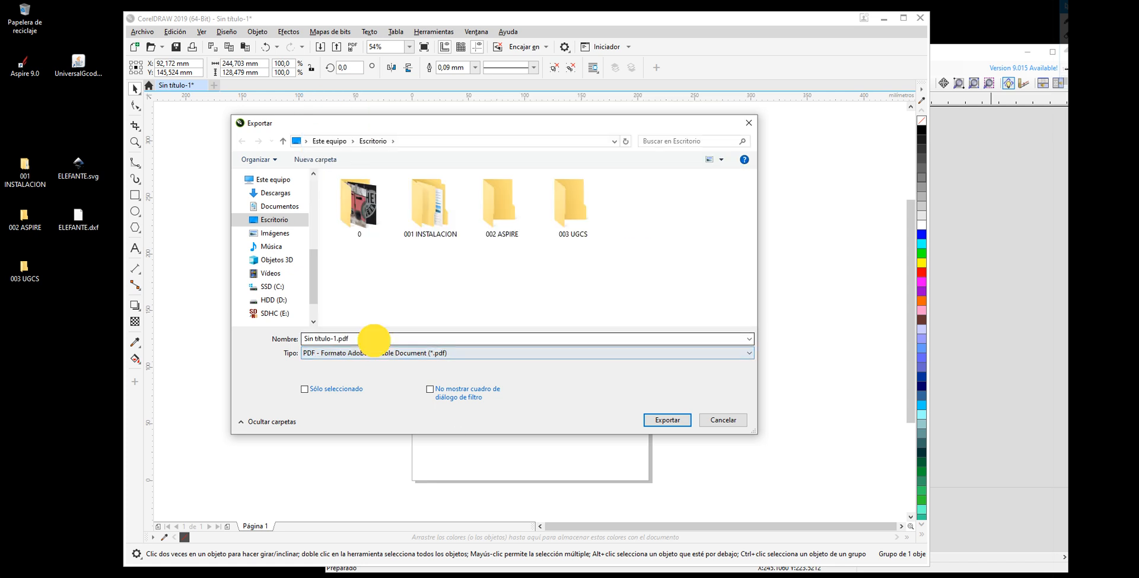
text(ELEFANTE)
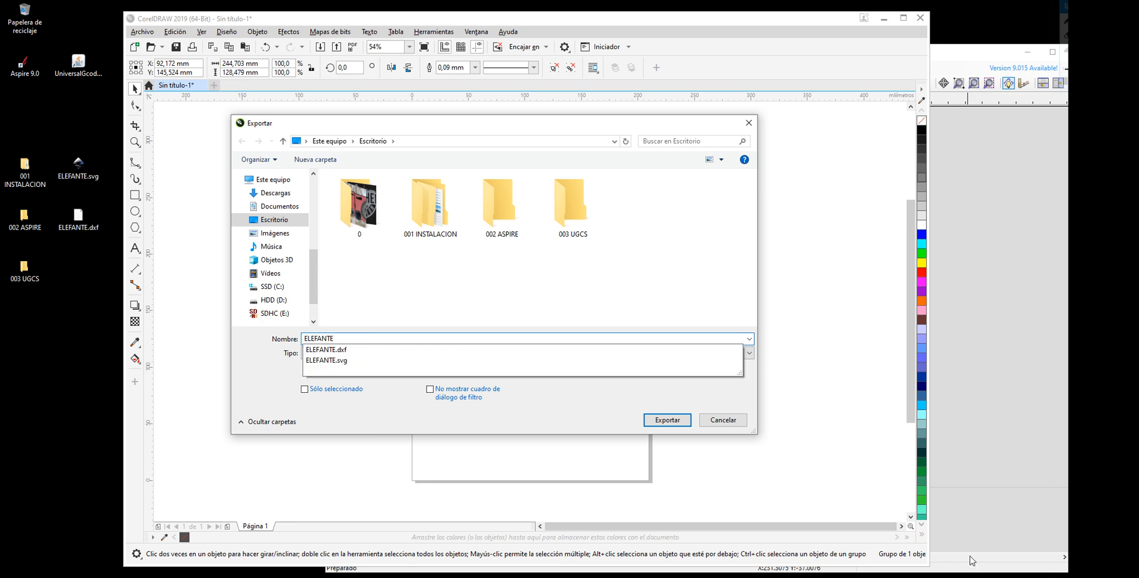
click(656, 418)
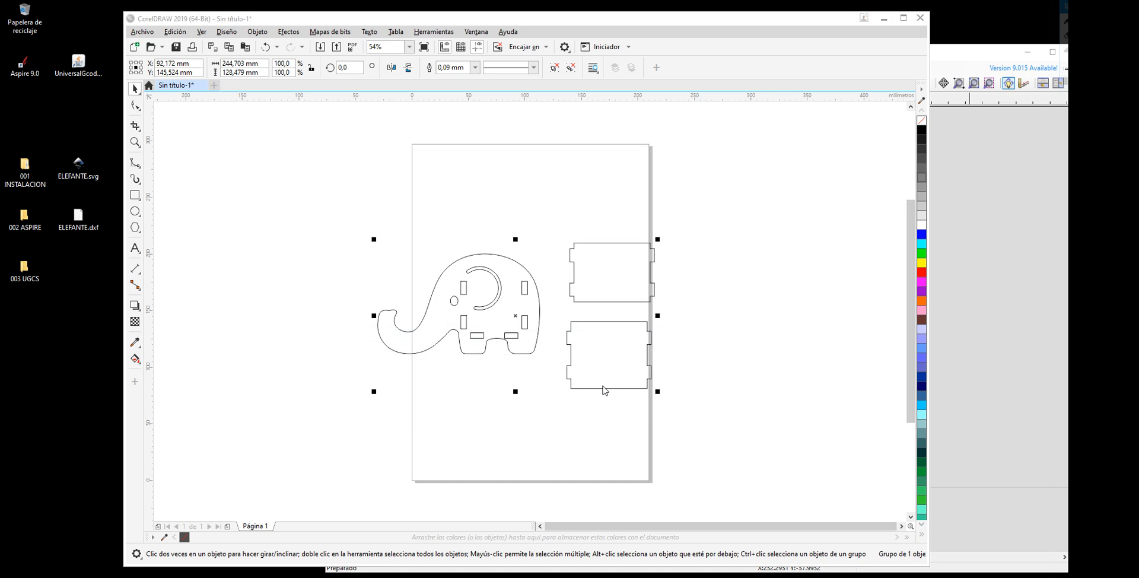
click(638, 407)
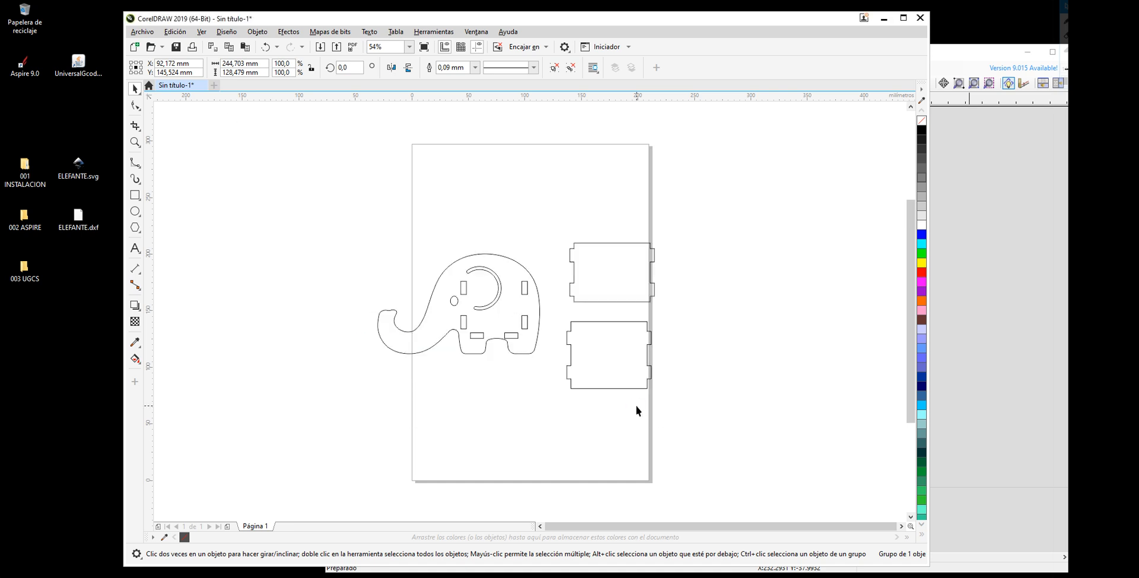
Step: Delete the elephant group from the page and place the new ELEFANTE.pdf below ELEFANTE.dxf on the desktop
click(533, 277)
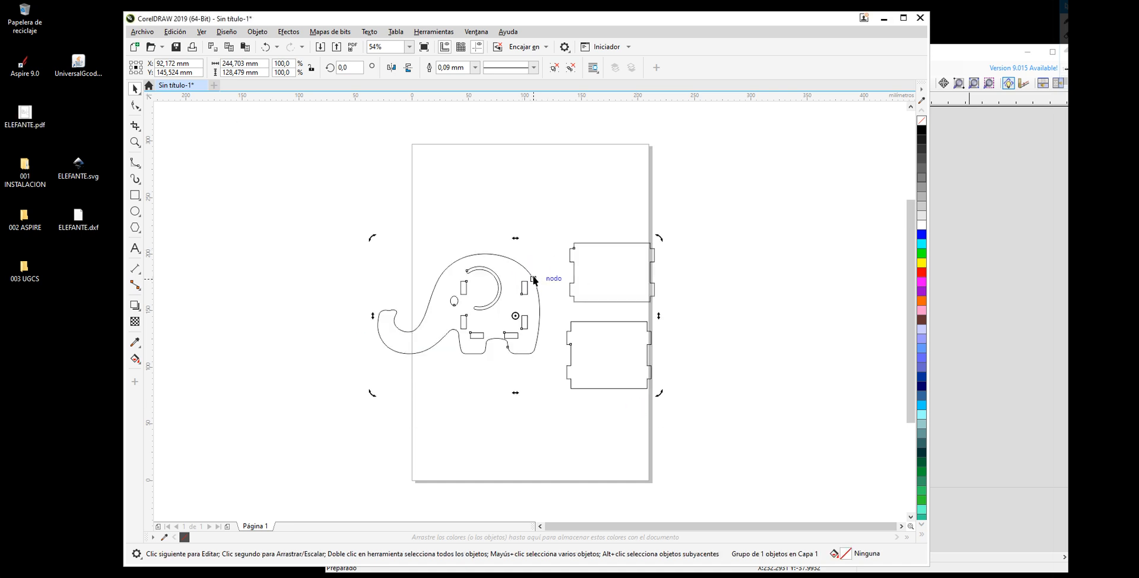
key(Delete)
drag(22, 112, 78, 265)
click(86, 340)
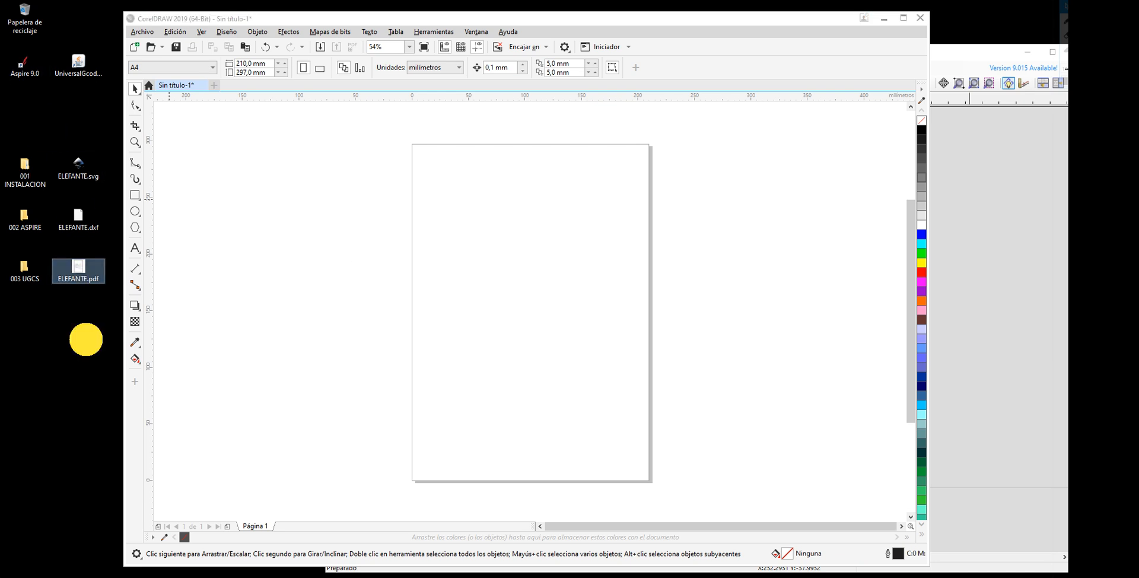
Step: Import ELEFANTE.svg and ELEFANTE.dxf again side by side, moving the DXF group to about X 218 mm, Y 231 mm
click(86, 268)
drag(86, 175, 350, 222)
drag(738, 213, 700, 221)
click(531, 362)
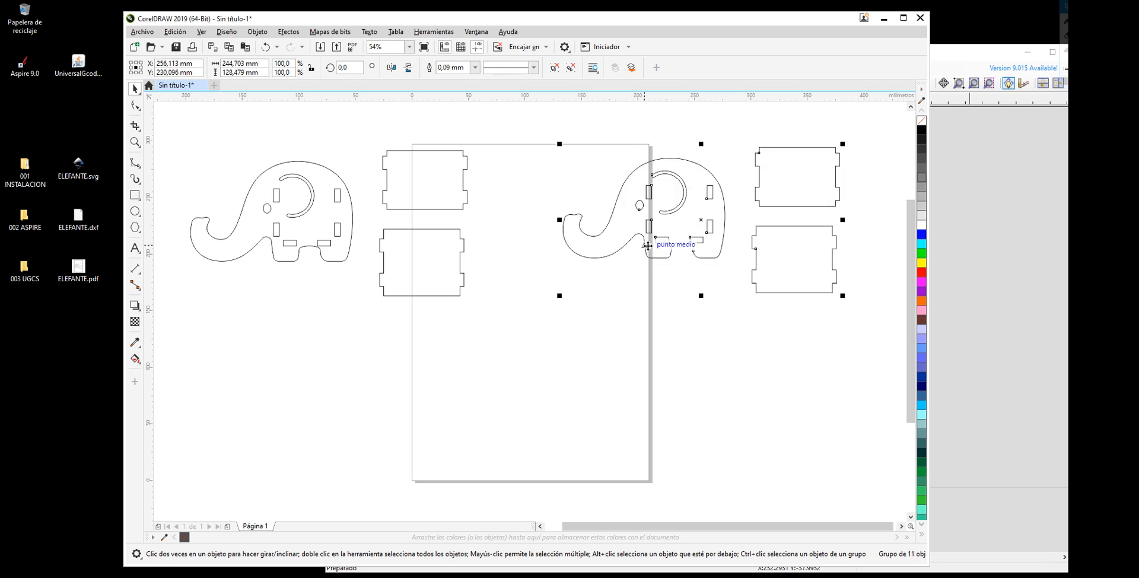
drag(642, 244, 599, 244)
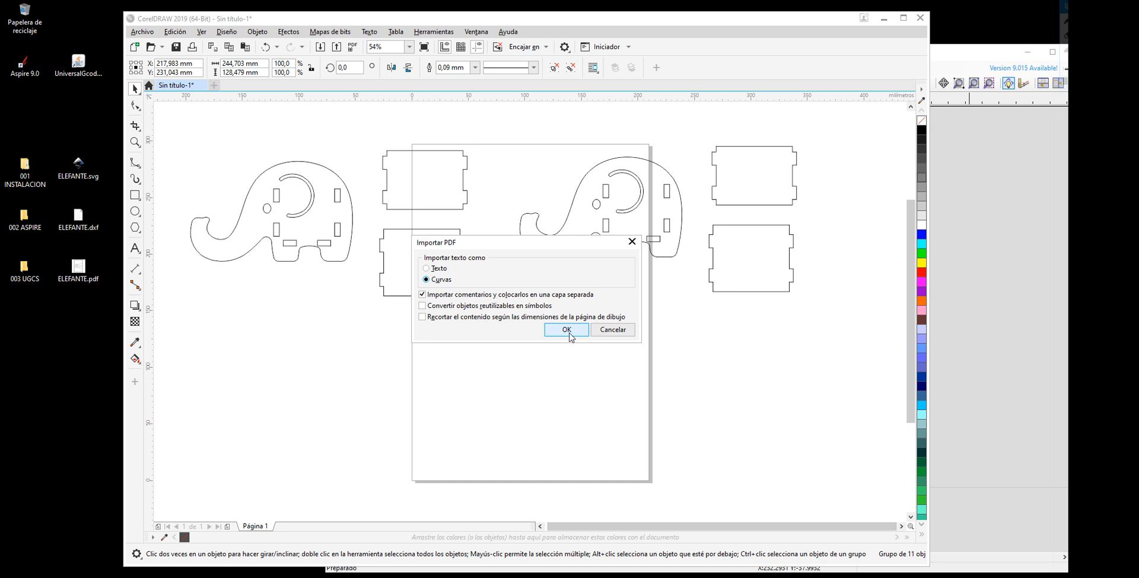
Step: Import ELEFANTE.pdf with text as curves below the other two drawings, and select all three elephant groups
click(569, 328)
drag(554, 389, 500, 358)
click(820, 190)
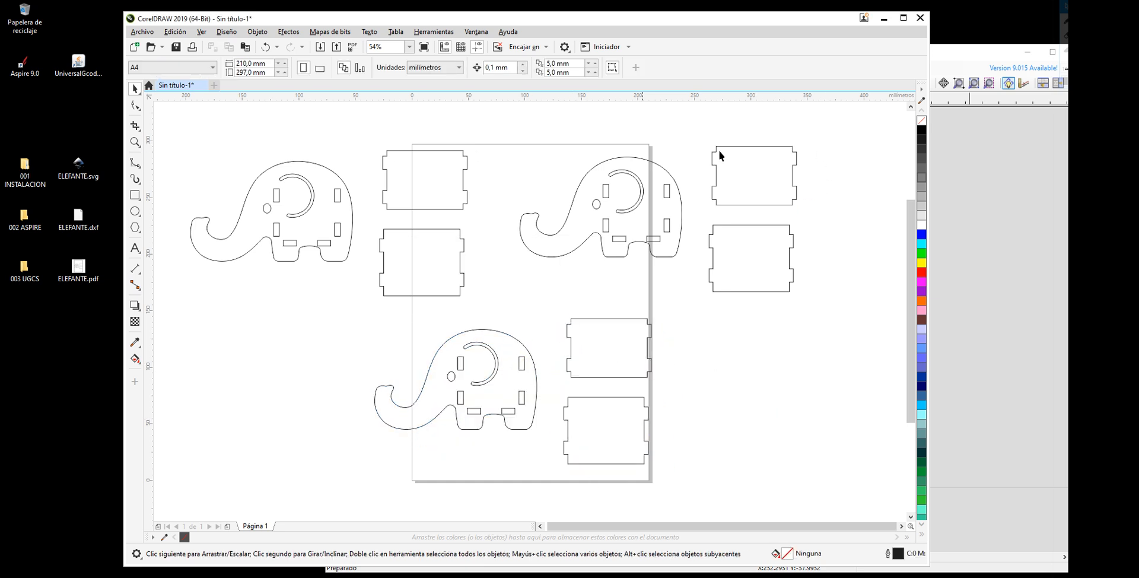
drag(823, 129, 173, 488)
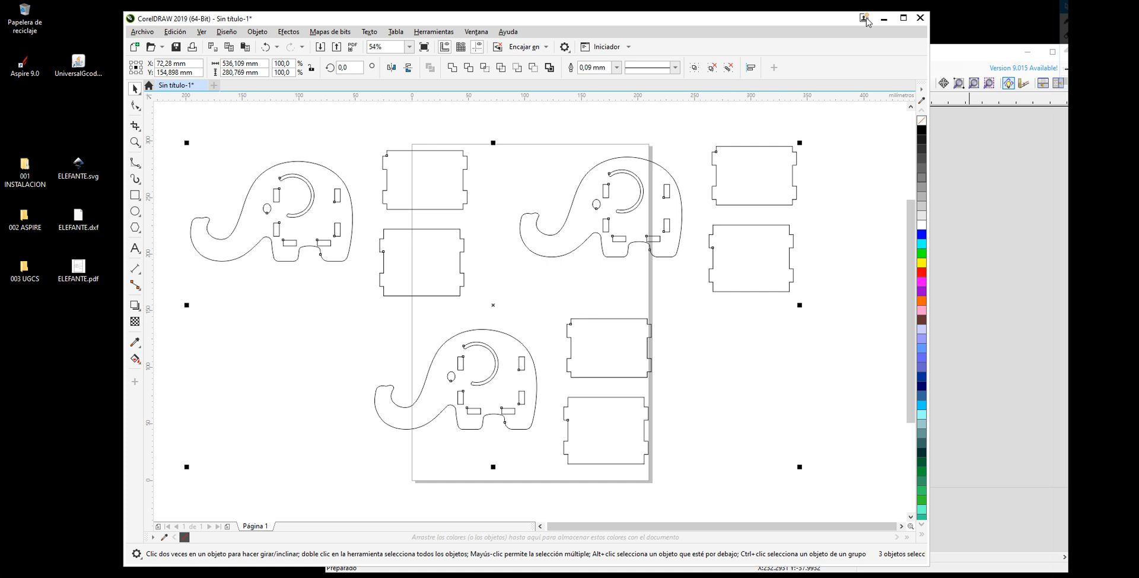
Step: Minimize CorelDRAW to return to Aspire and move the Aspire window fully into view beside the desktop ELEFANTE files
click(883, 17)
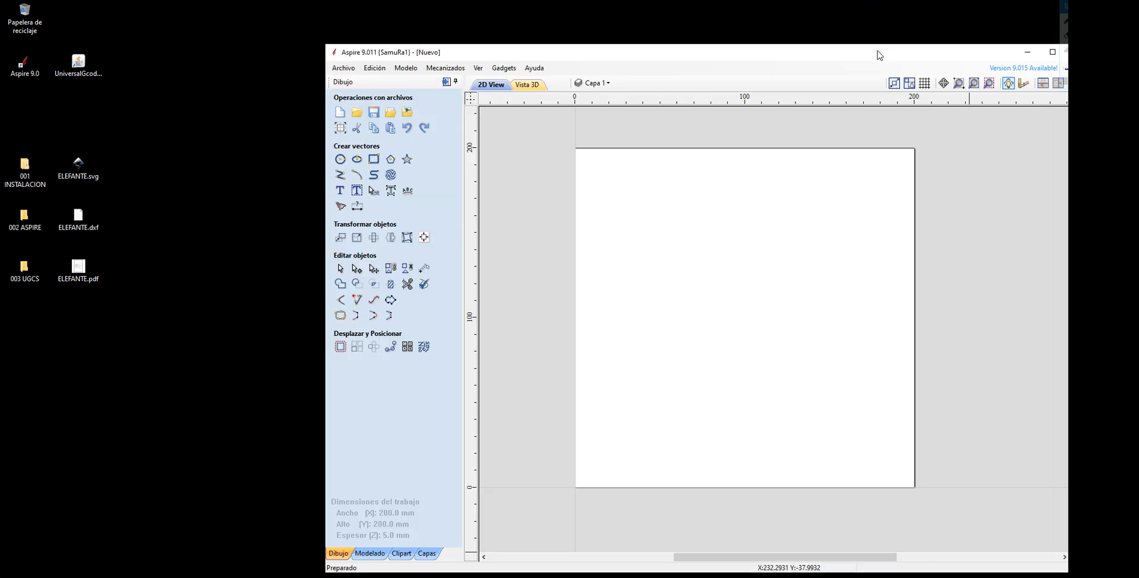
drag(879, 55, 726, 39)
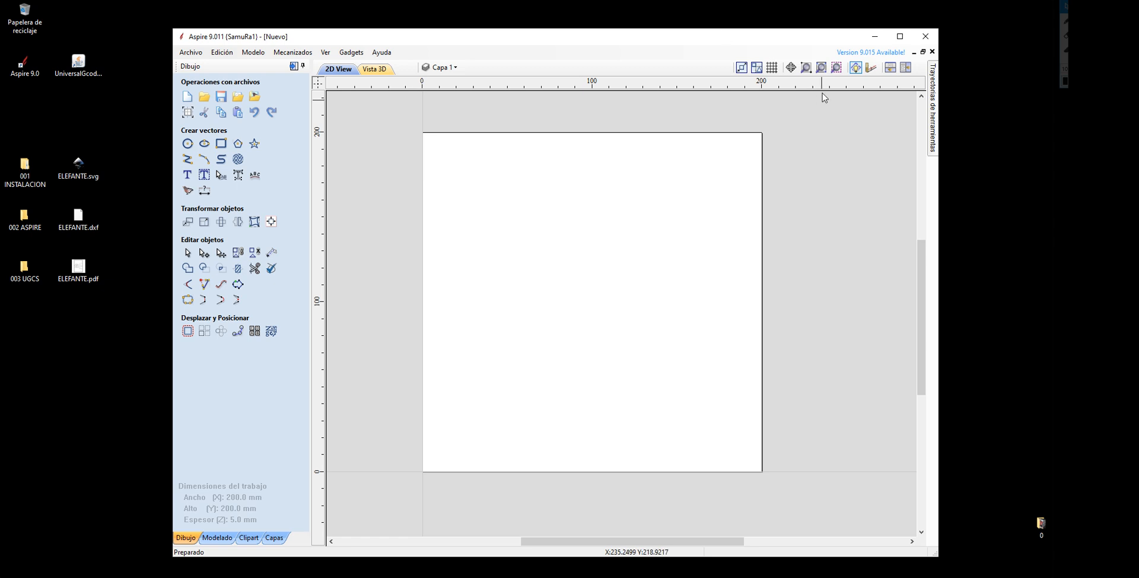
Step: Import the vectors of ELEFANTE.dxf from the desktop into the job
drag(593, 36, 594, 29)
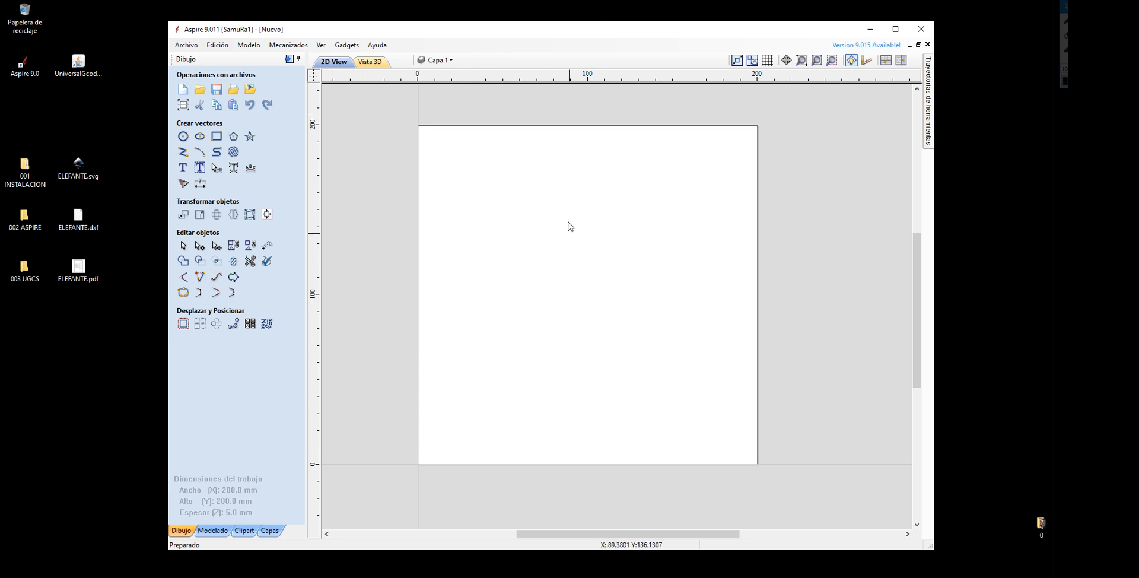
mouse_move(82, 162)
mouse_down()
mouse_move(552, 254)
mouse_move(127, 153)
mouse_move(81, 156)
mouse_up()
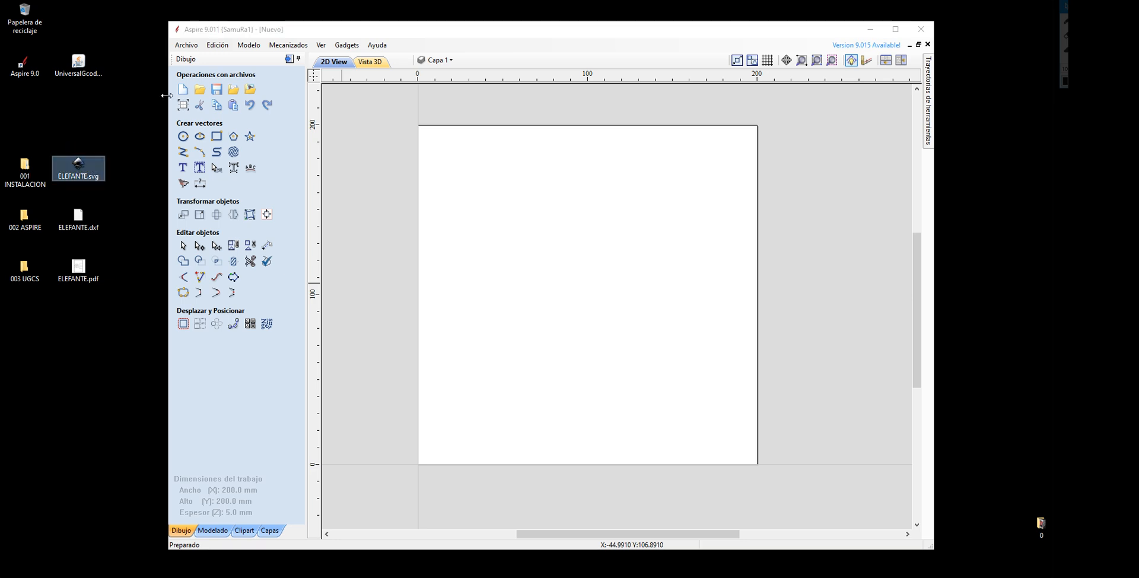
click(191, 45)
mouse_move(275, 176)
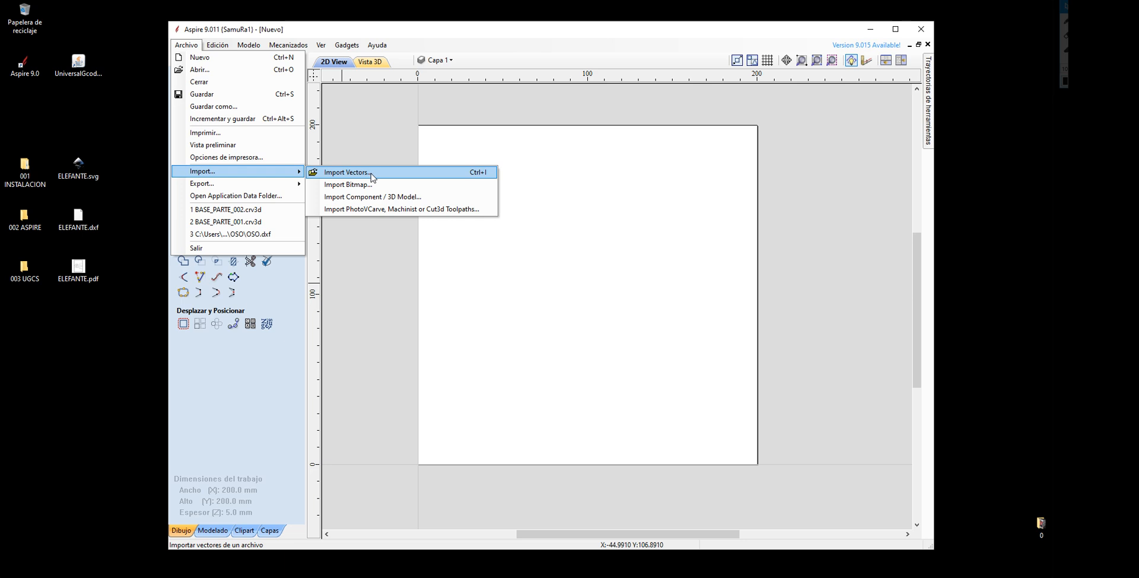
click(389, 173)
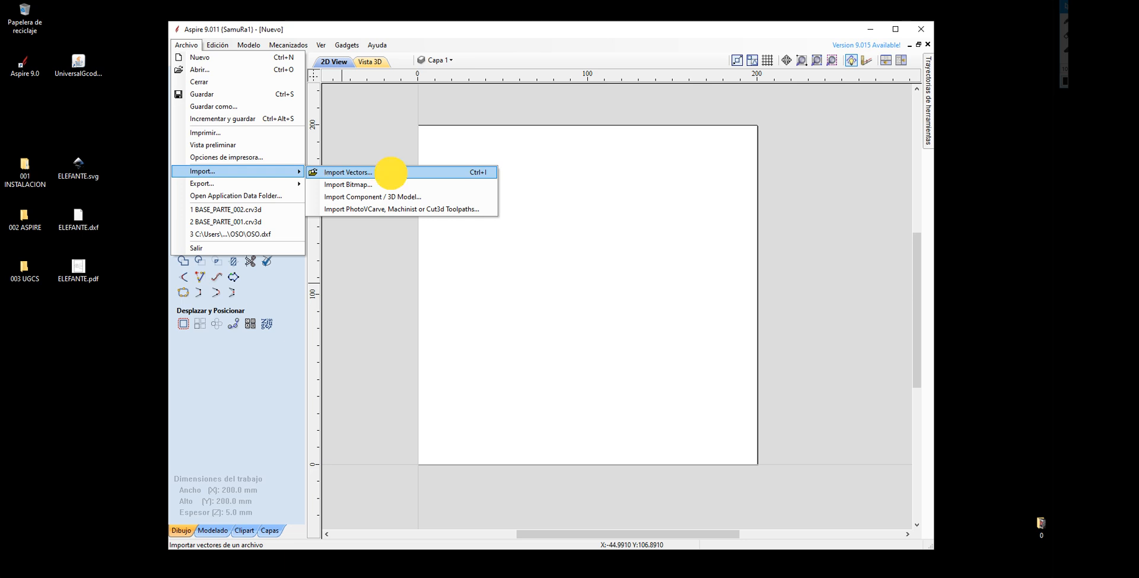
click(612, 153)
drag(612, 151, 569, 134)
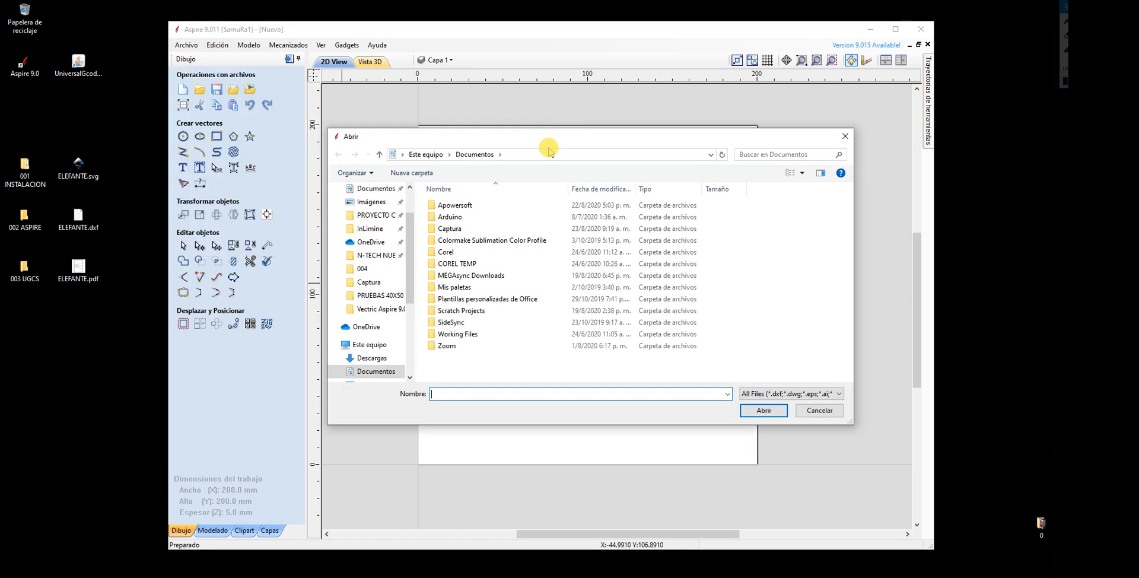
scroll(369, 221, up, 2)
click(370, 211)
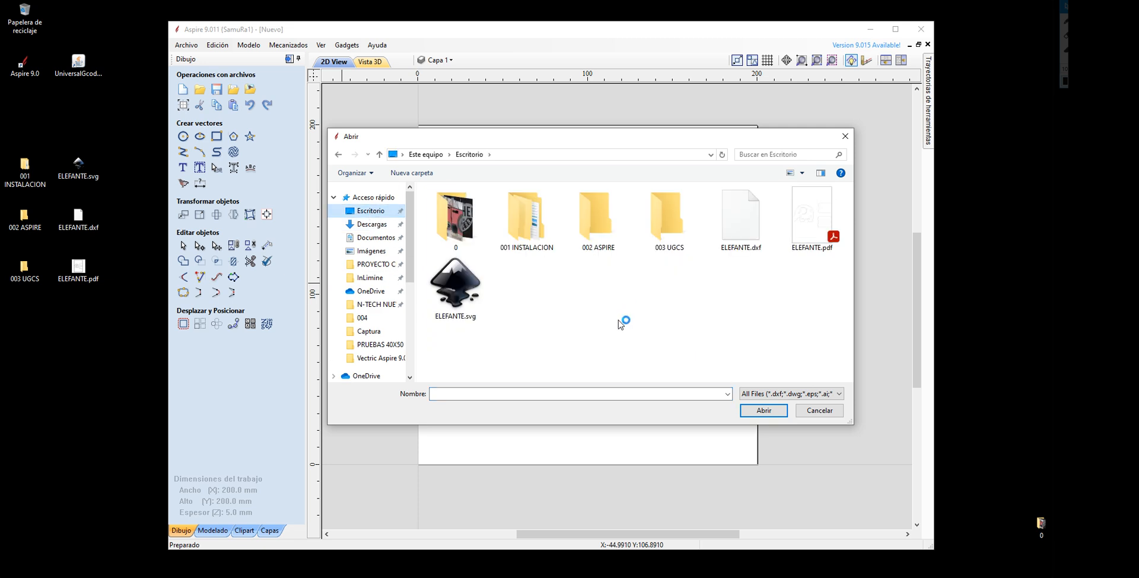
click(756, 231)
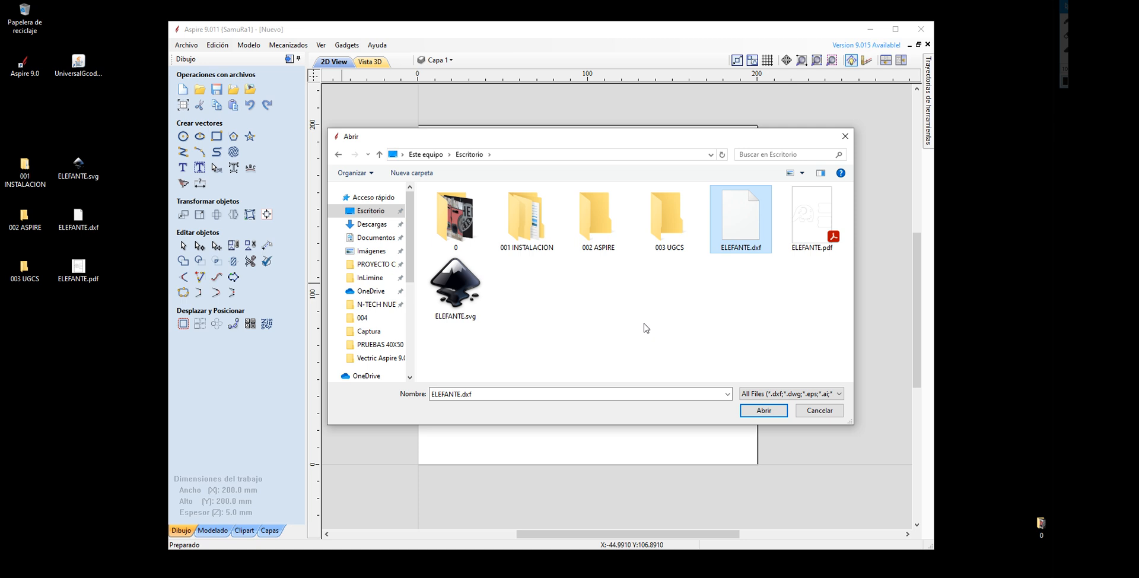
click(755, 221)
click(757, 409)
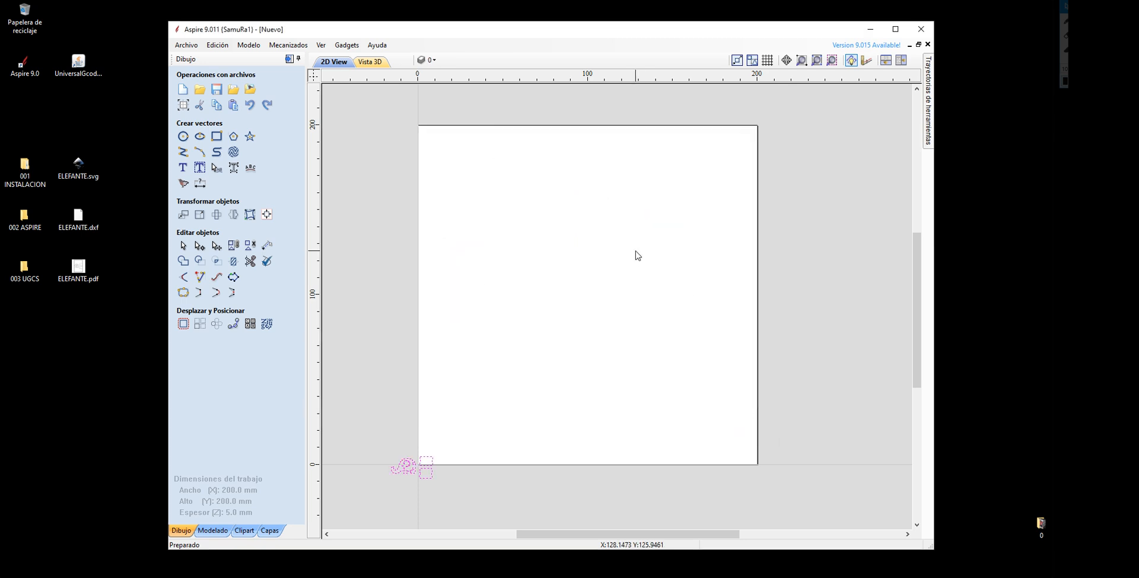
Step: Enlarge the imported DXF elephant drawing and place it in the upper half of the job area
drag(376, 449, 481, 518)
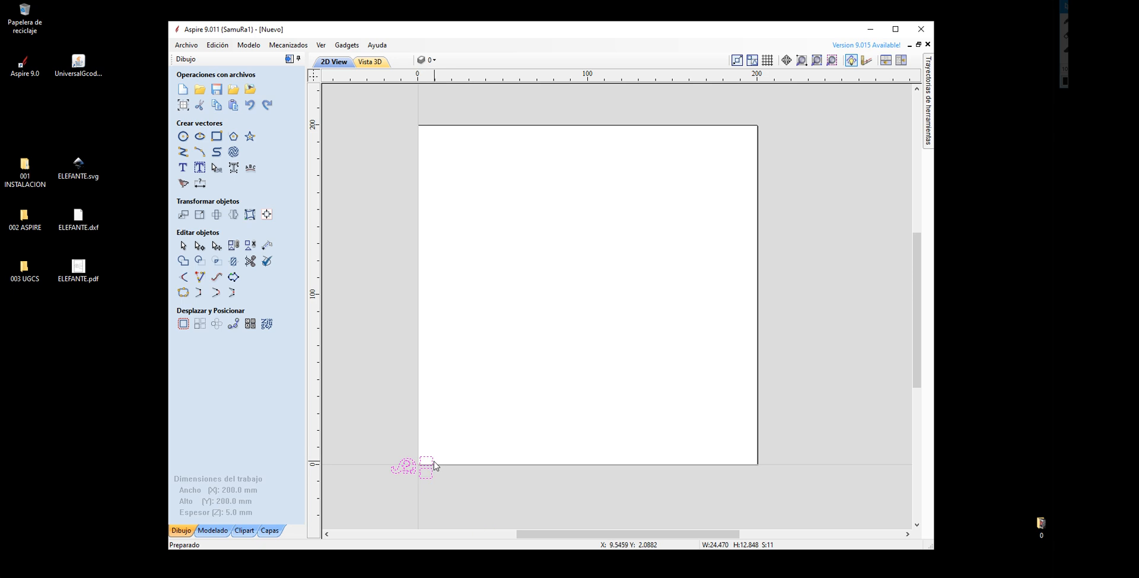
click(436, 465)
drag(437, 450, 631, 196)
click(435, 188)
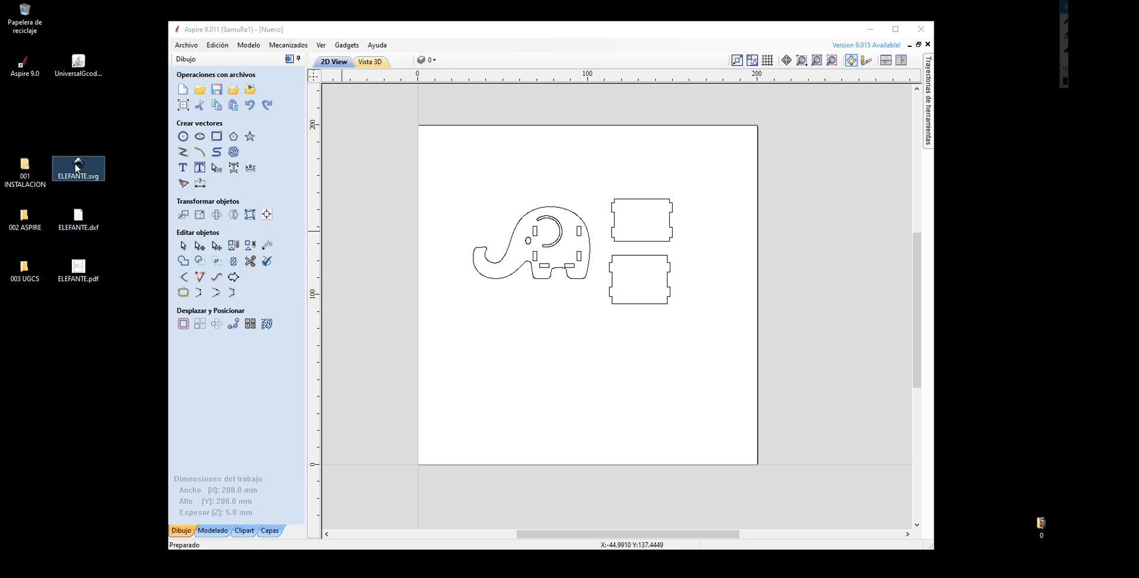
Step: Import ELEFANTE.svg from the desktop and resize it to about 154 × 81 mm at the job area's lower-right corner
drag(78, 166, 468, 377)
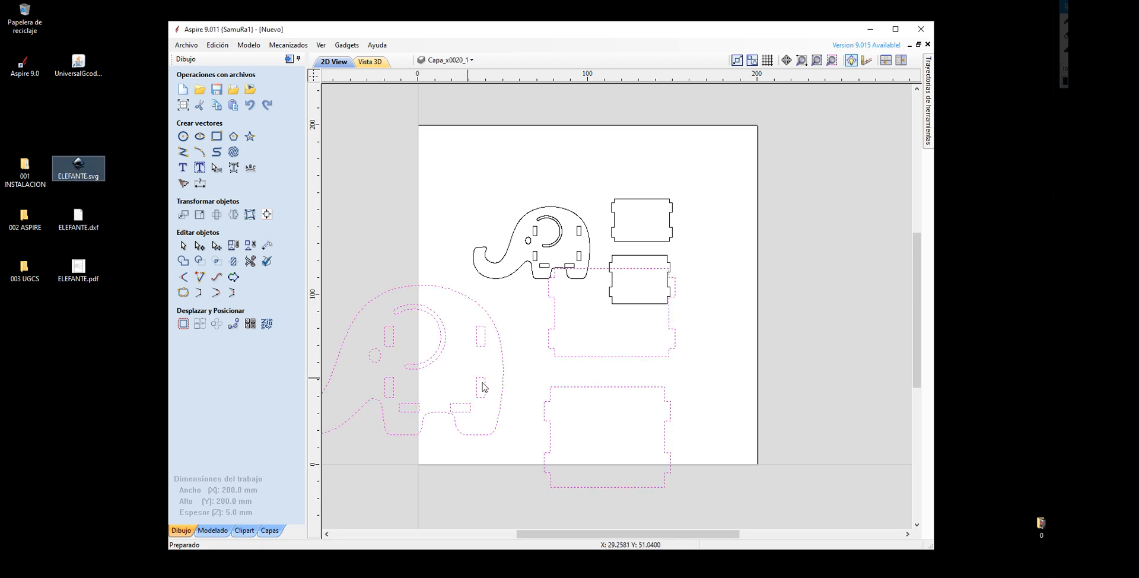
scroll(701, 325, down, 1)
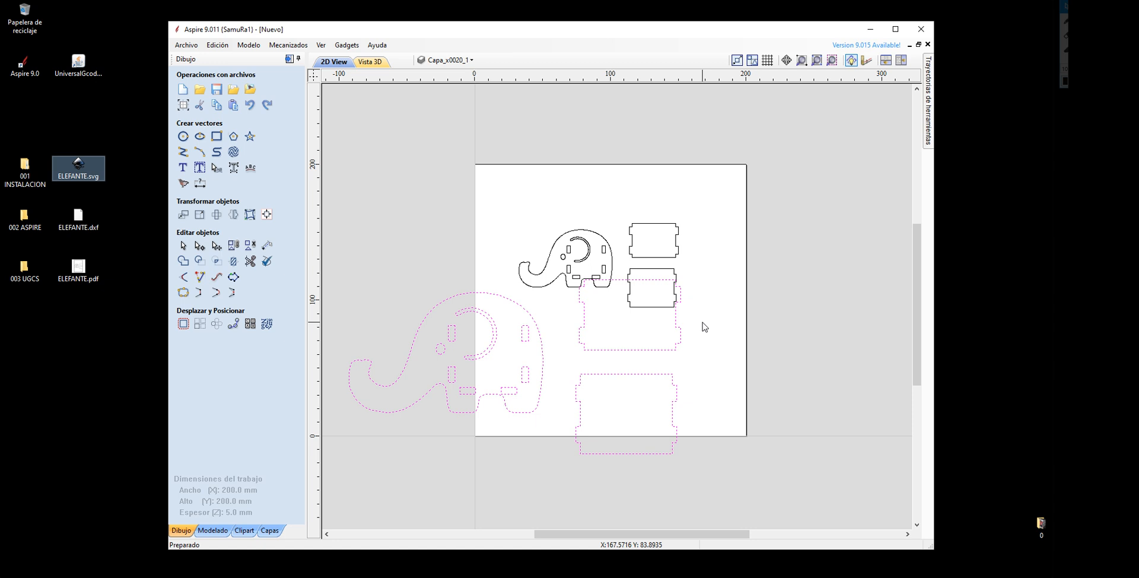
click(540, 335)
drag(541, 334, 730, 444)
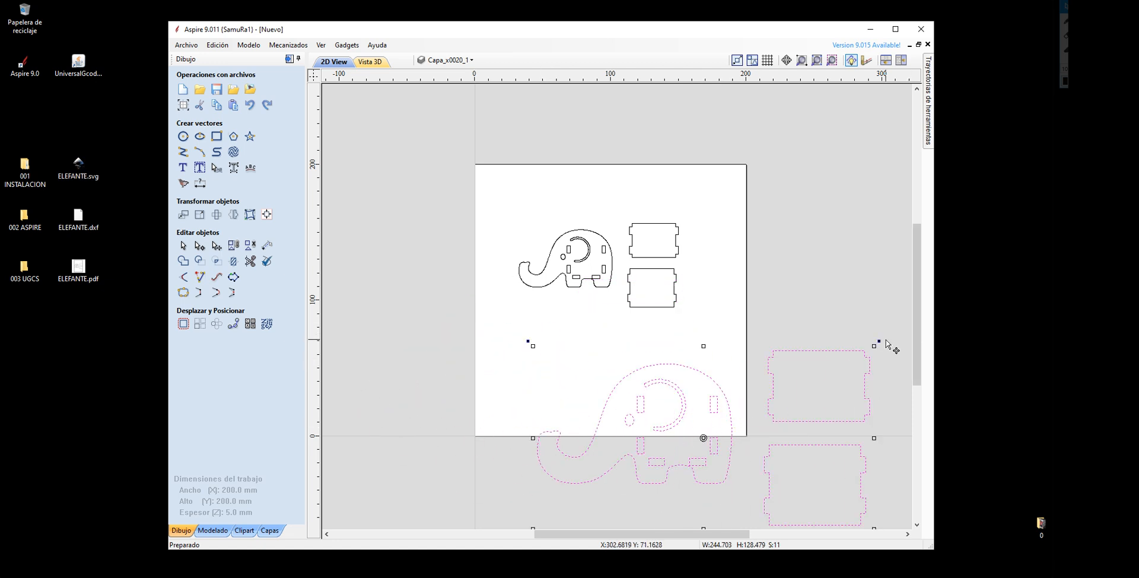
drag(876, 348, 746, 415)
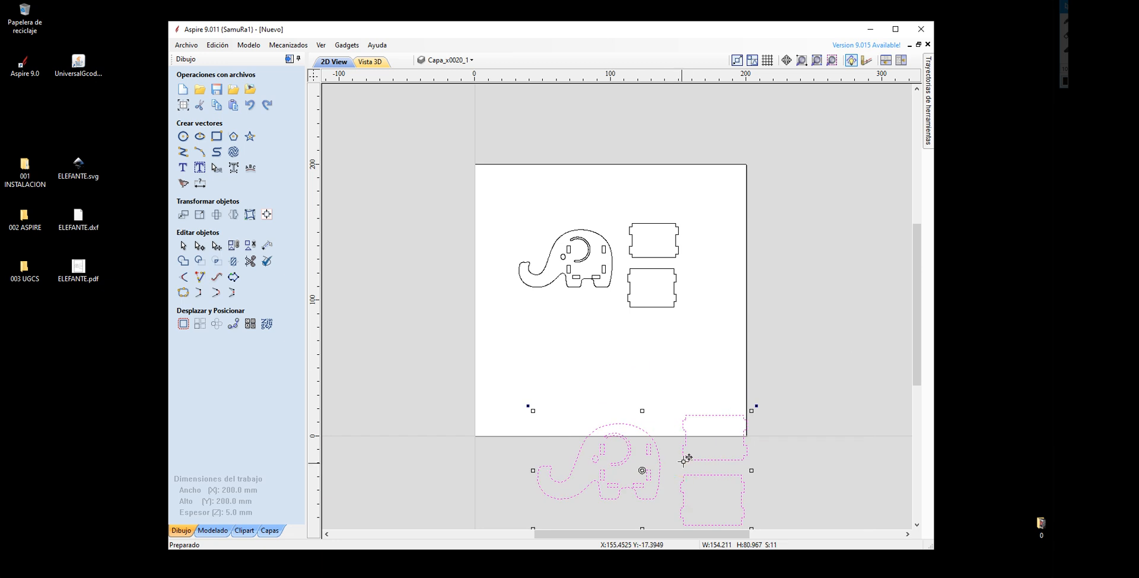
drag(691, 450, 783, 359)
click(543, 353)
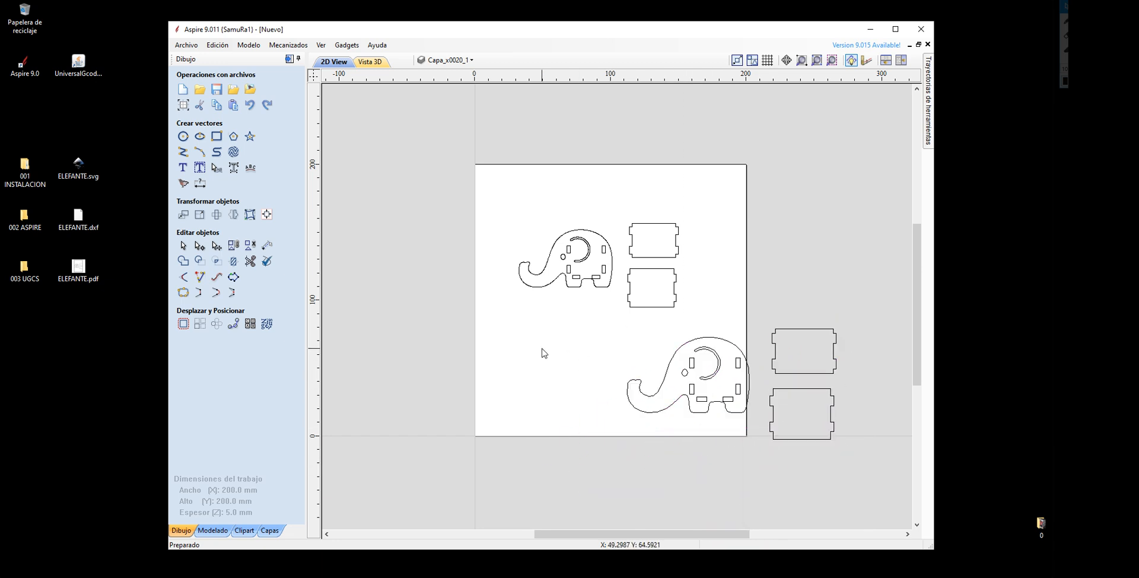
Step: Import ELEFANTE.pdf from the desktop and reduce it to about 166 × 87 mm at the job area's lower-left corner
drag(83, 266, 417, 168)
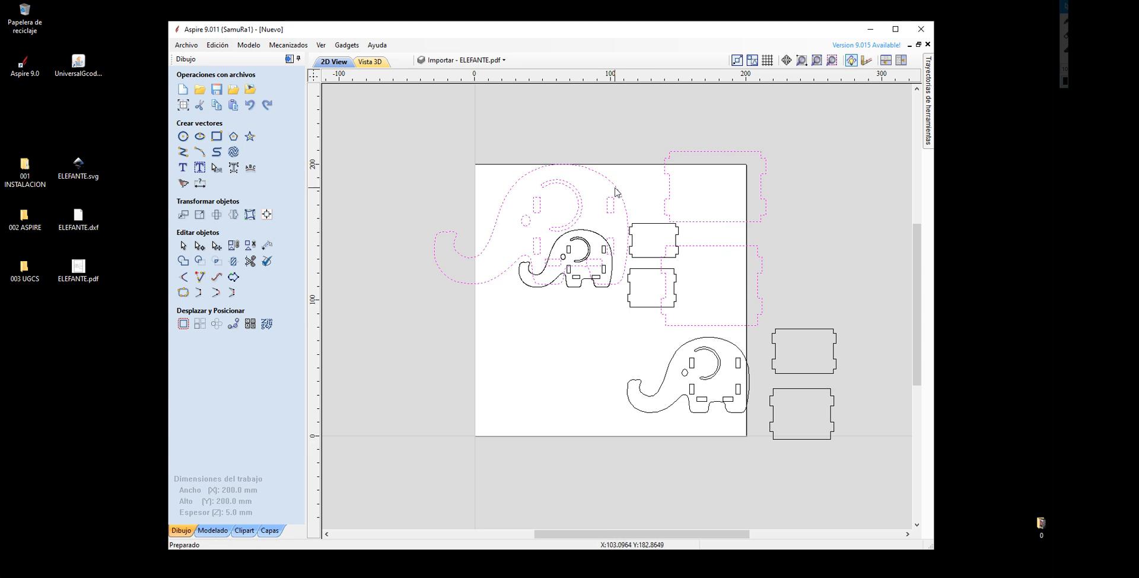
click(618, 184)
drag(616, 183, 509, 352)
drag(667, 313, 544, 374)
click(561, 377)
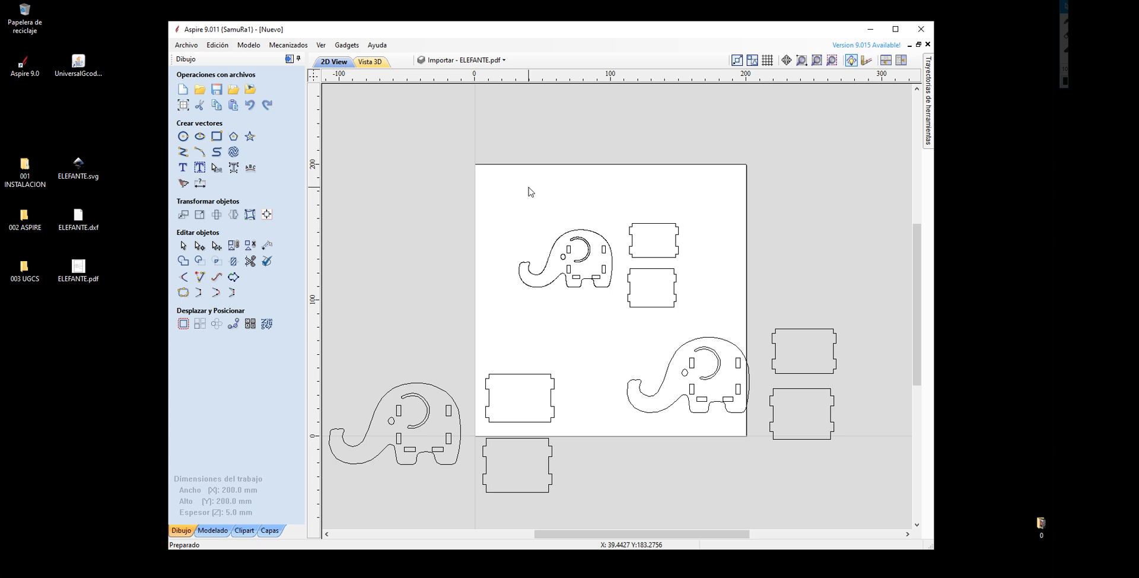
Step: Delete the imported DXF and PDF elephant drawings, keeping only the SVG one
drag(502, 202, 617, 240)
click(678, 303)
key(Delete)
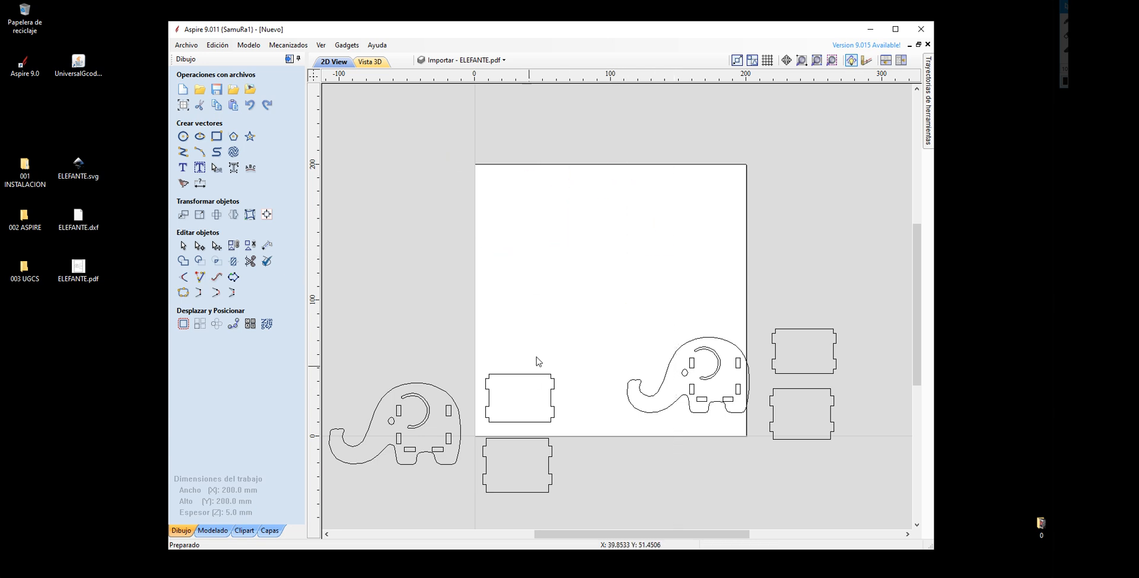
drag(580, 354, 320, 508)
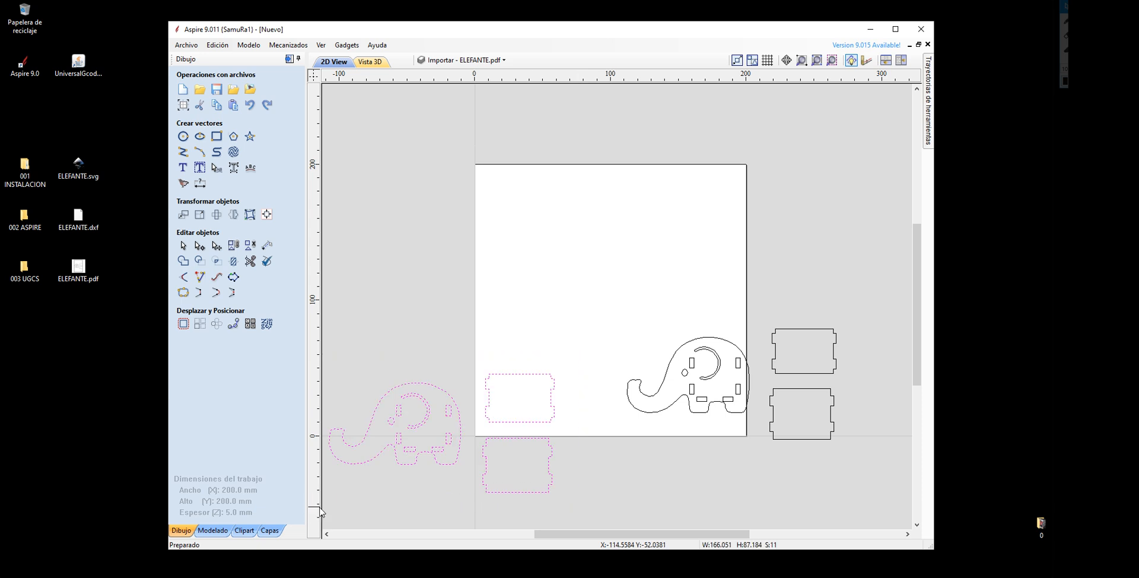
key(Delete)
Step: Move the whole SVG elephant drawing inside the upper half of the job area
drag(616, 295, 862, 479)
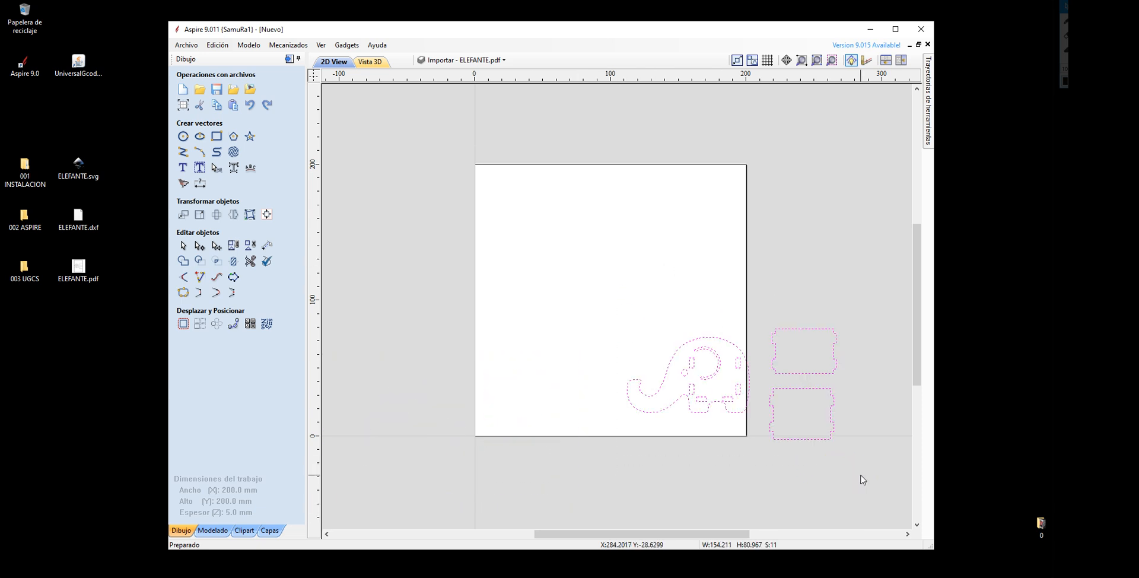
click(831, 420)
drag(831, 418, 699, 296)
click(711, 288)
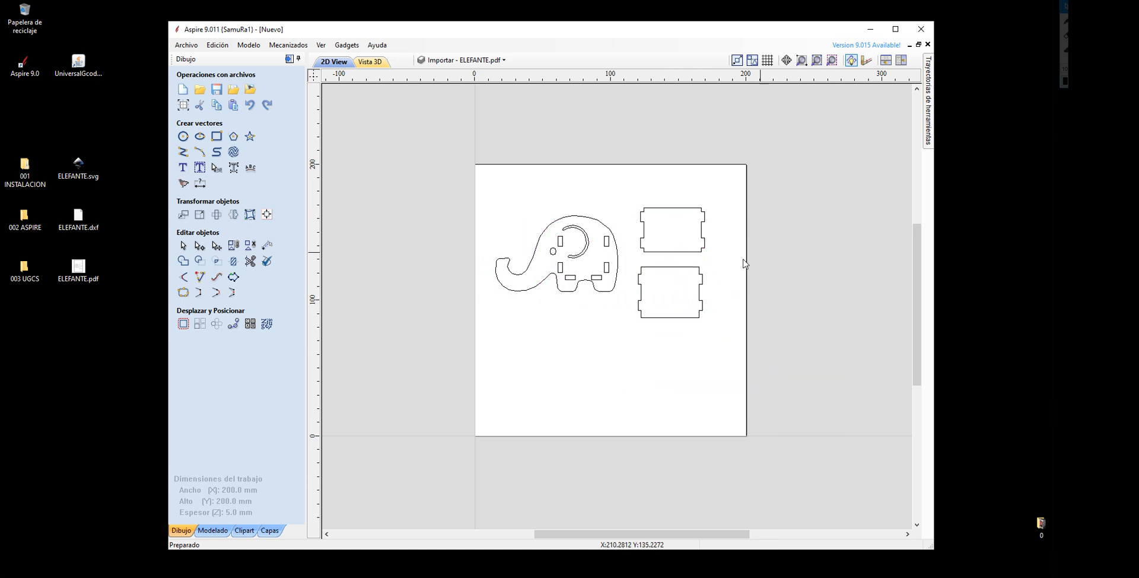
Step: Delete the two notched rectangular pieces beside the elephant
click(587, 189)
drag(628, 193, 747, 373)
key(Delete)
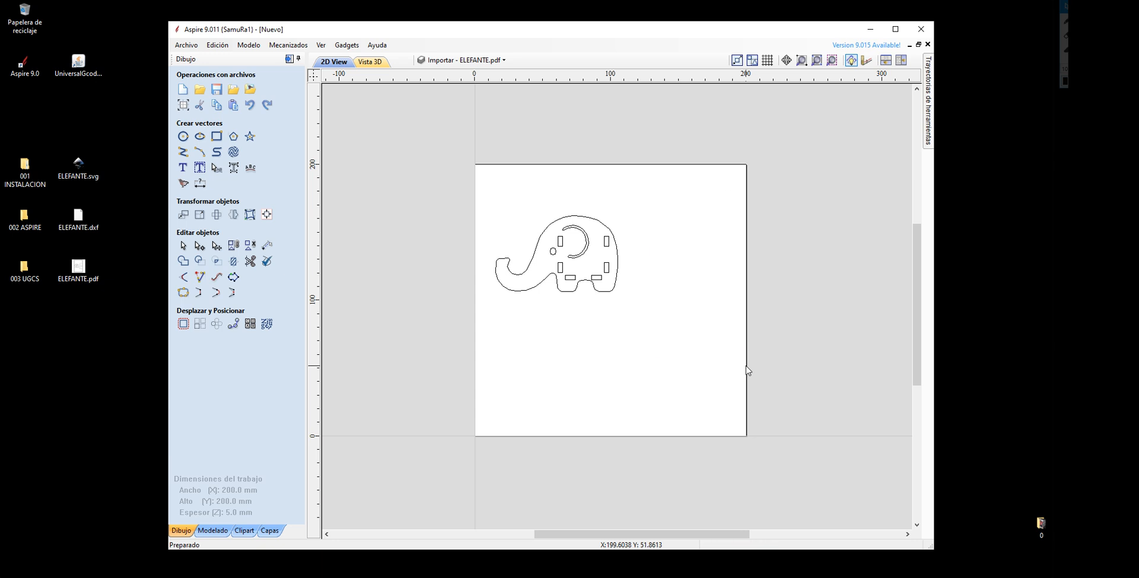
Step: Delete the six small rectangular slots inside the elephant's body, keeping the outline, eye and ear
scroll(565, 260, up, 2)
click(557, 242)
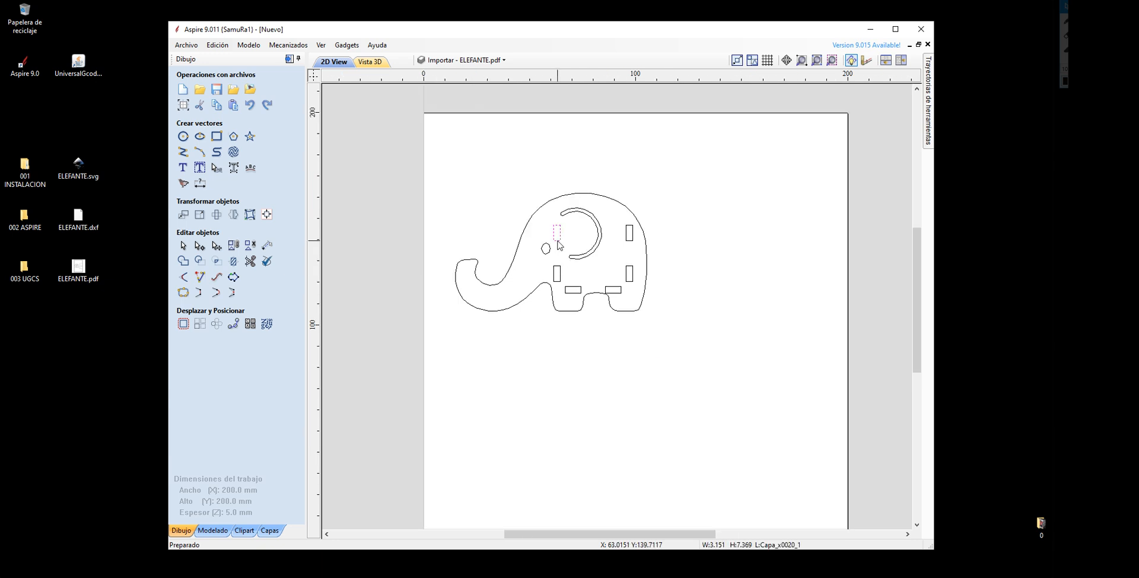
key(Delete)
click(558, 273)
key(Delete)
click(574, 290)
key(Delete)
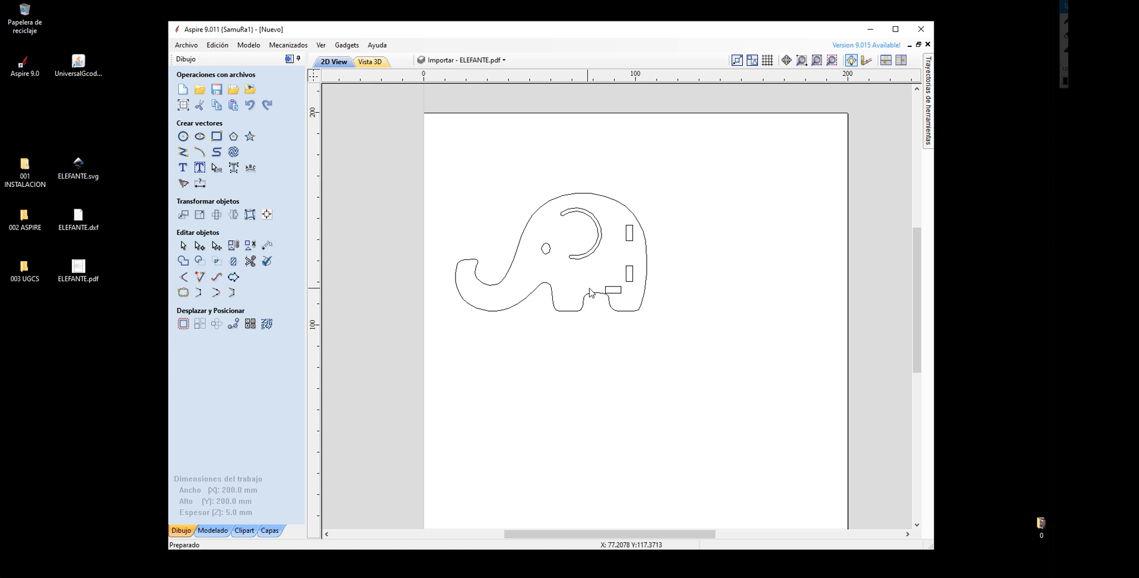
click(617, 288)
key(Delete)
click(628, 278)
key(Delete)
click(627, 236)
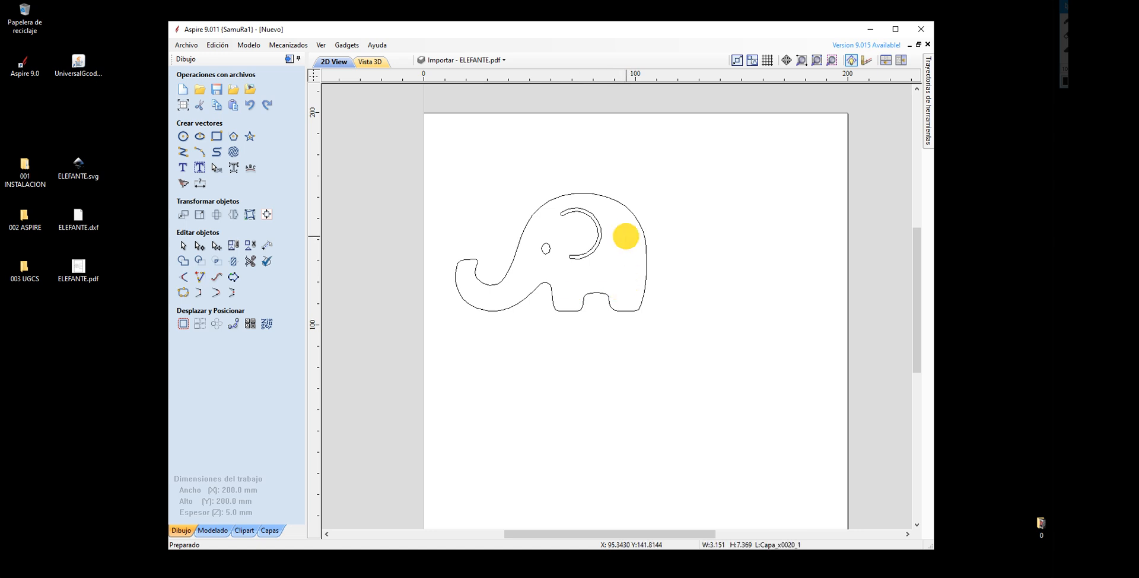
key(Delete)
drag(691, 163, 433, 345)
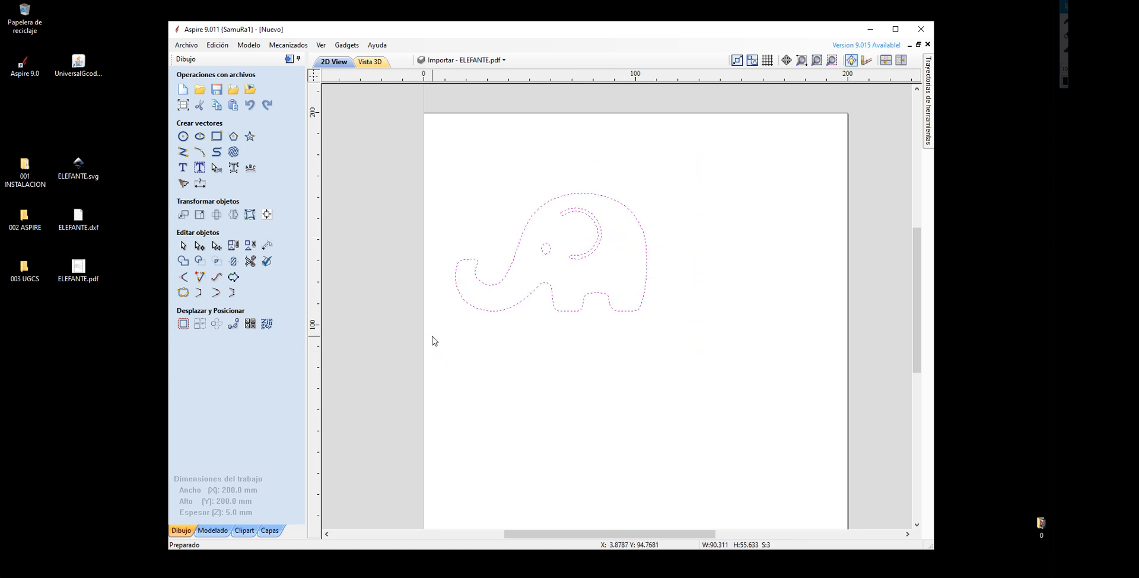
click(716, 252)
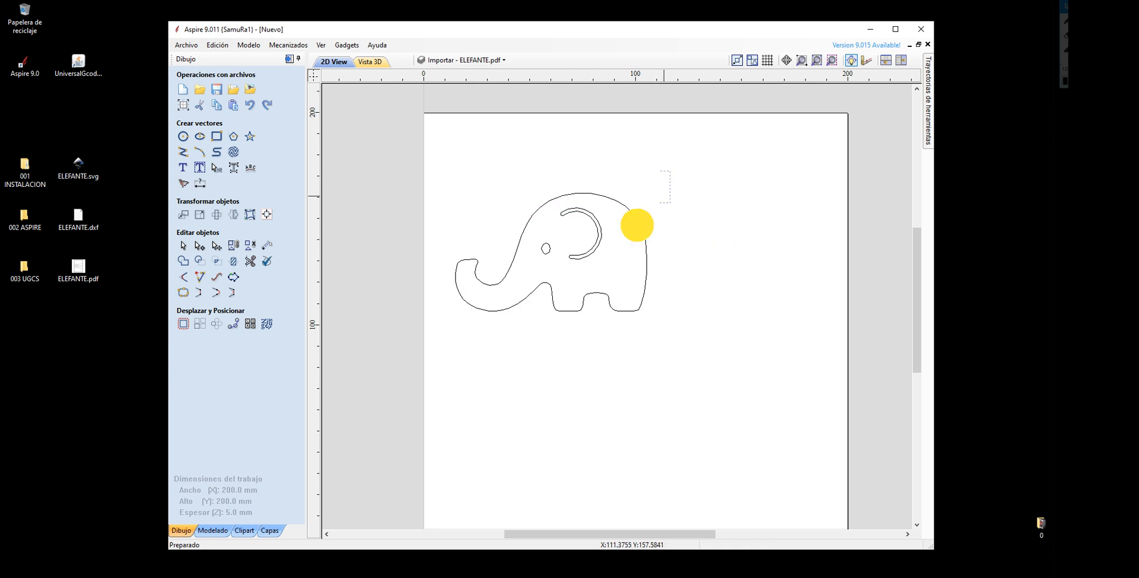
click(670, 311)
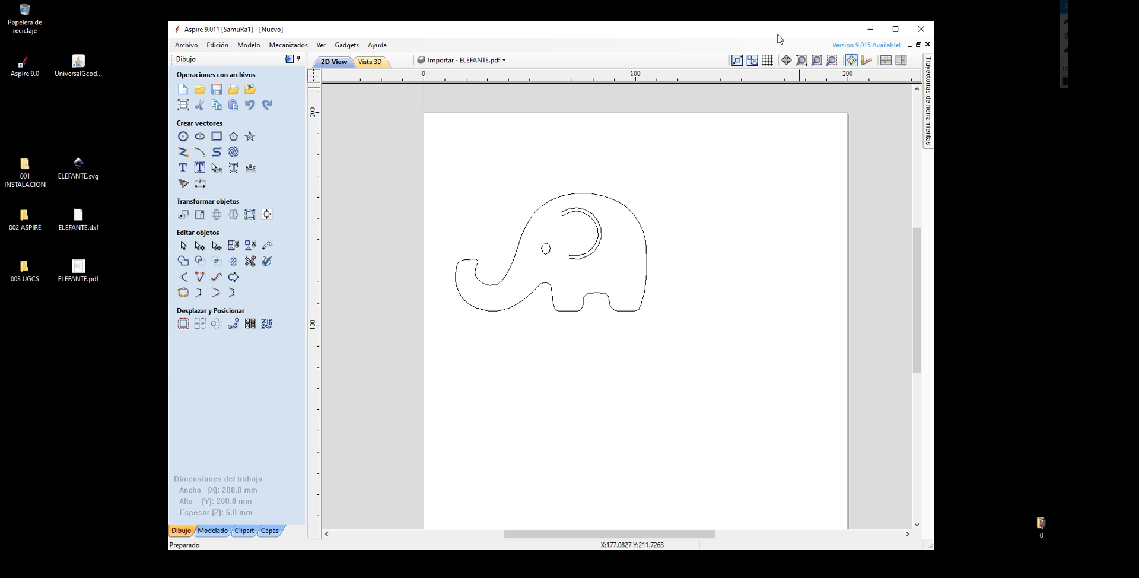
Step: Reposition the program window and enlarge it in width and height to fill most of the screen
drag(771, 29, 607, 49)
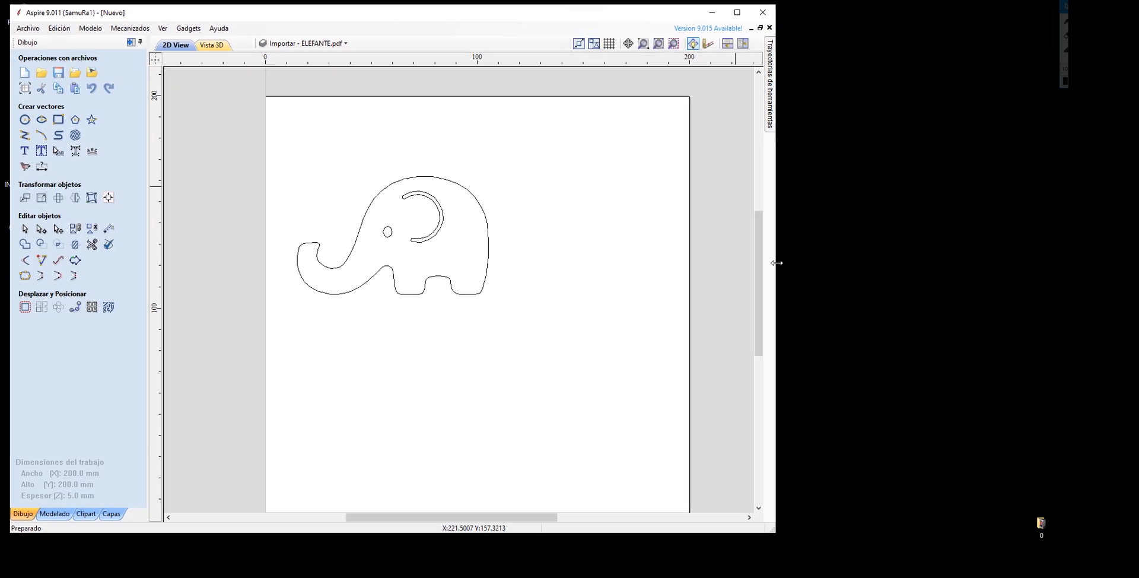
drag(776, 262, 1039, 285)
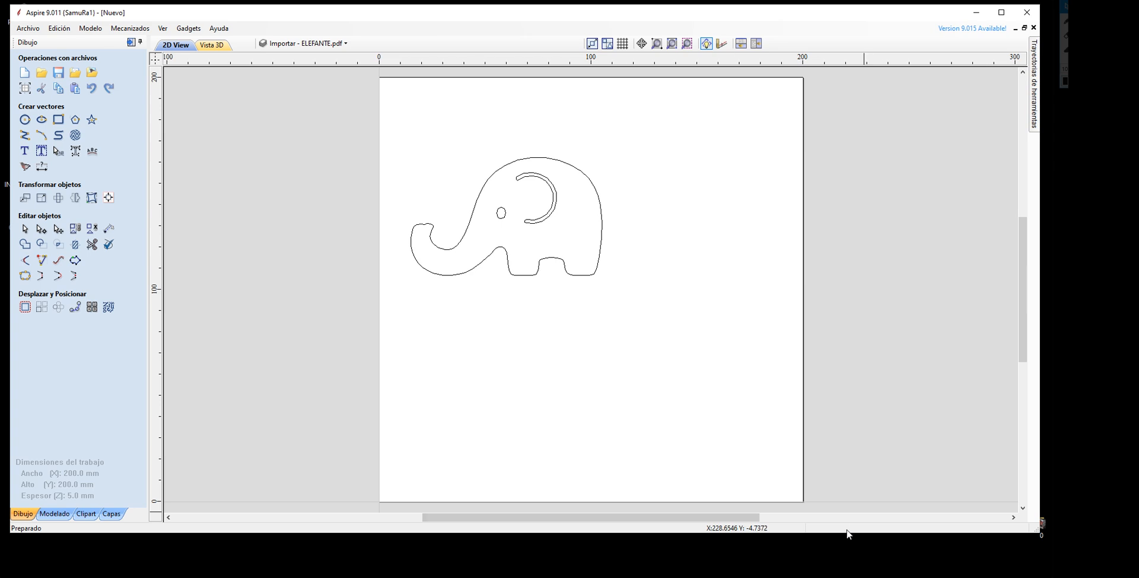
drag(843, 532, 839, 574)
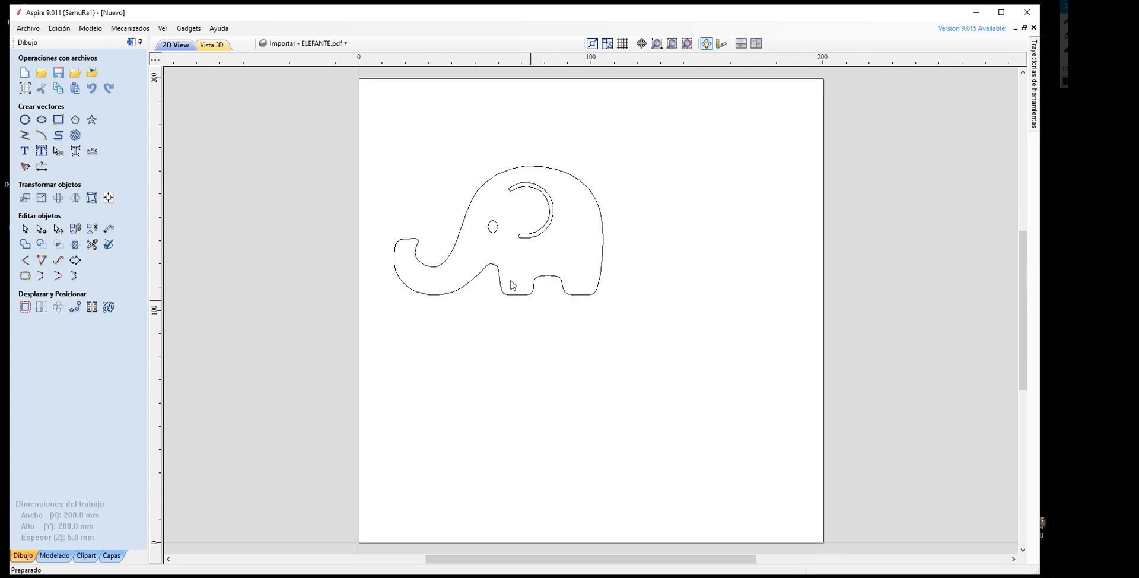
Step: Select the elephant's outline, eye and ear together and move them to the job area's lower-left corner
drag(636, 143, 394, 326)
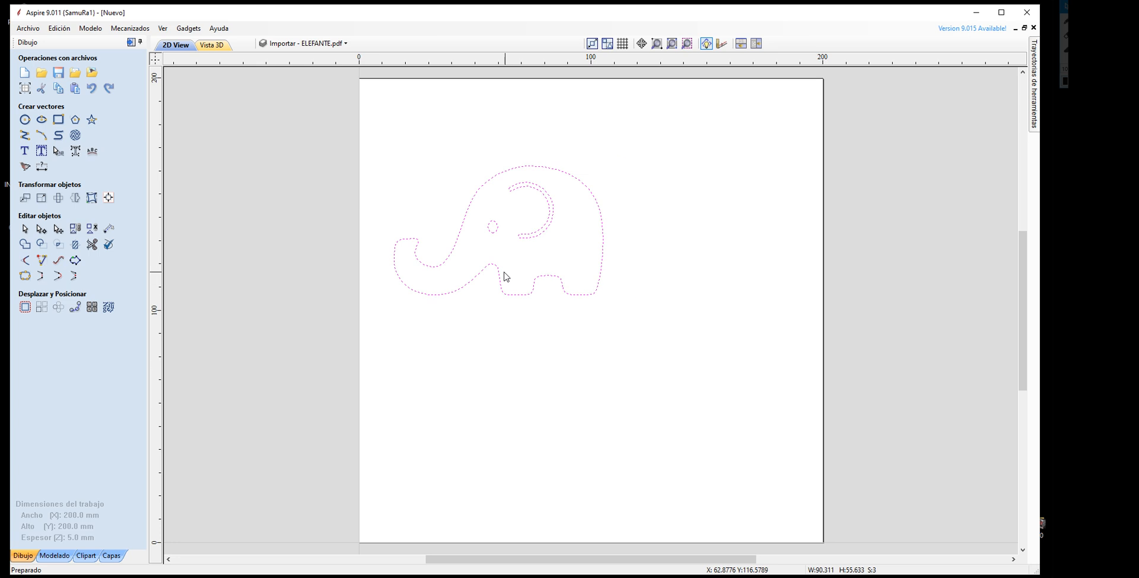
drag(502, 288, 521, 379)
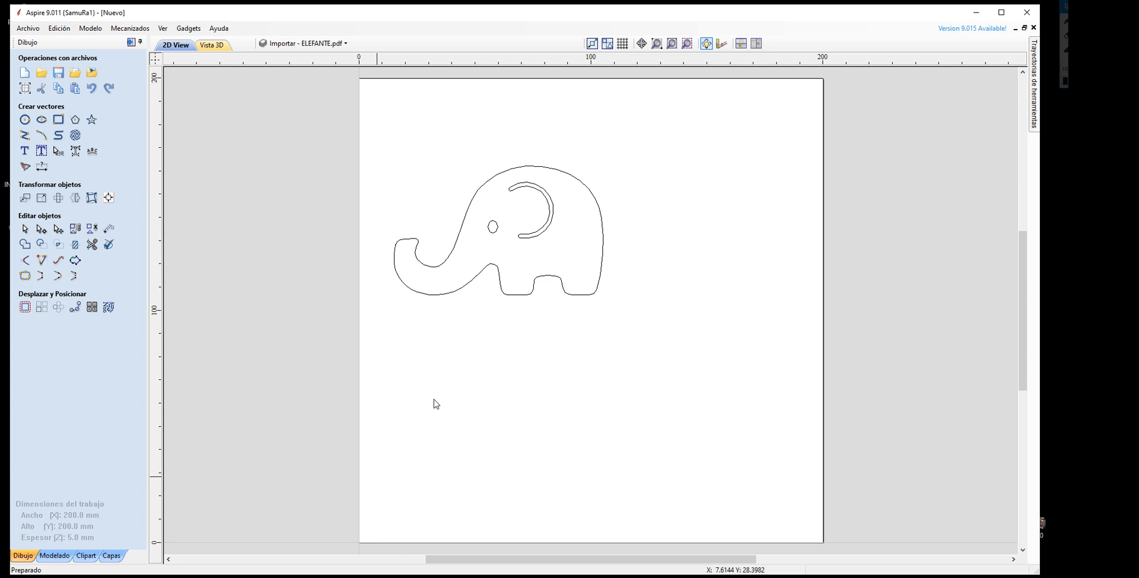
drag(618, 368, 361, 147)
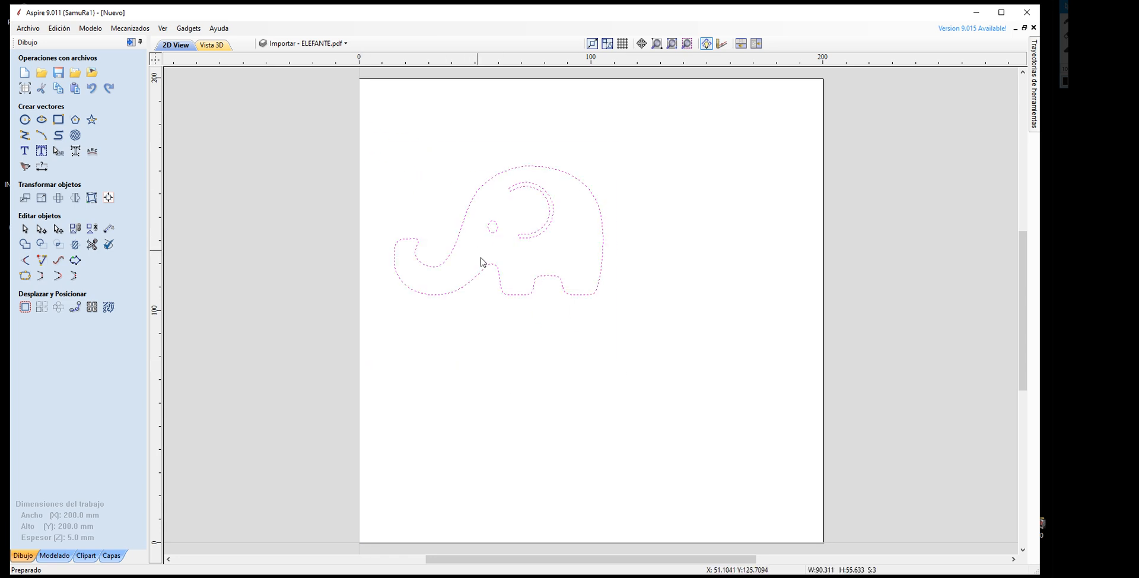
drag(497, 270, 522, 297)
drag(516, 246, 415, 202)
click(500, 271)
drag(500, 271, 465, 514)
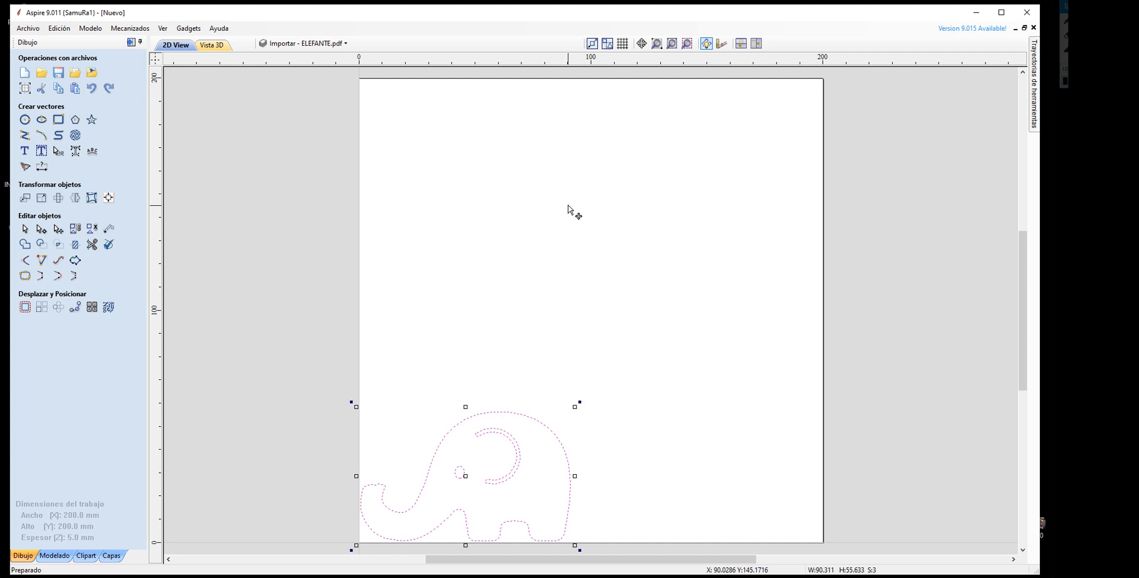
Step: Nudge the selected elephant slightly left so its trunk meets the job's left edge
scroll(572, 211, down, 2)
scroll(509, 449, up, 5)
scroll(509, 449, up, 1)
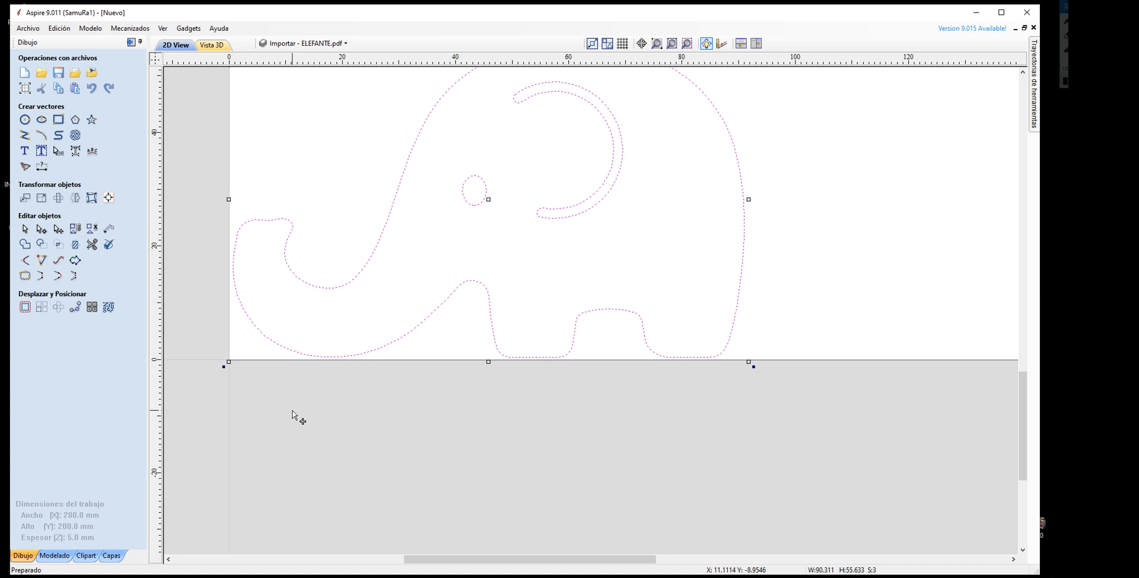
key(Left)
key(Right)
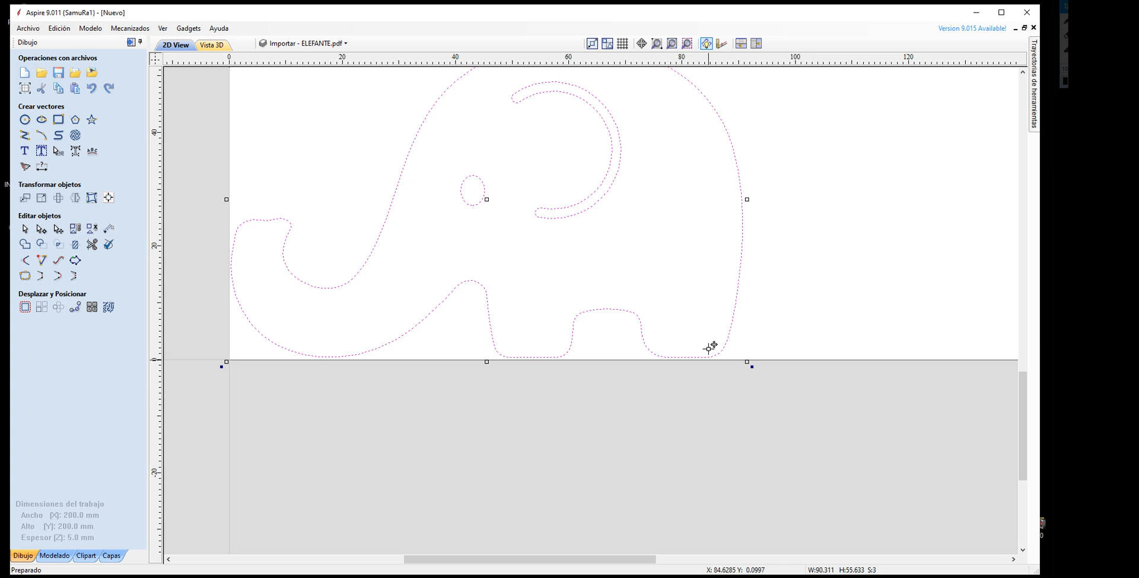
Step: Scale the elephant up proportionally from its lower-left corner to about 154 × 95 mm and deselect it
scroll(316, 474, down, 2)
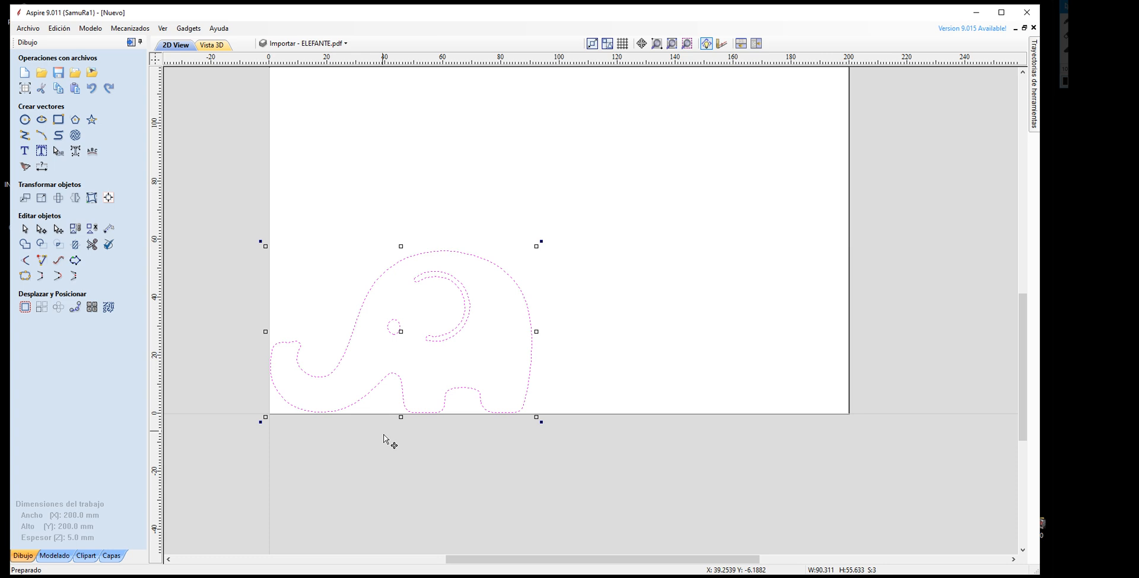
scroll(386, 438, down, 2)
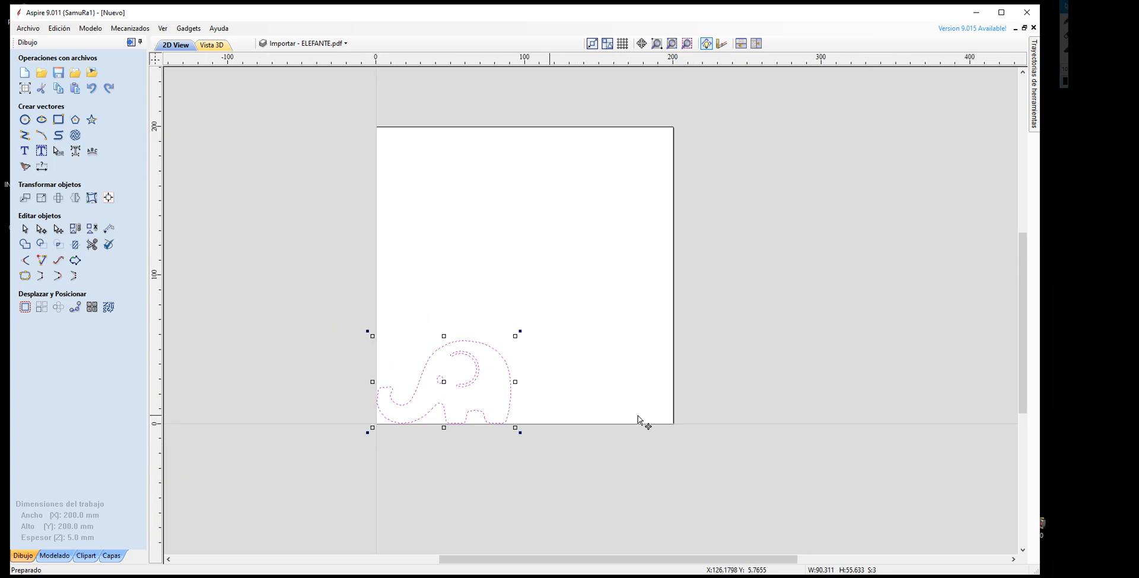
scroll(486, 457, up, 1)
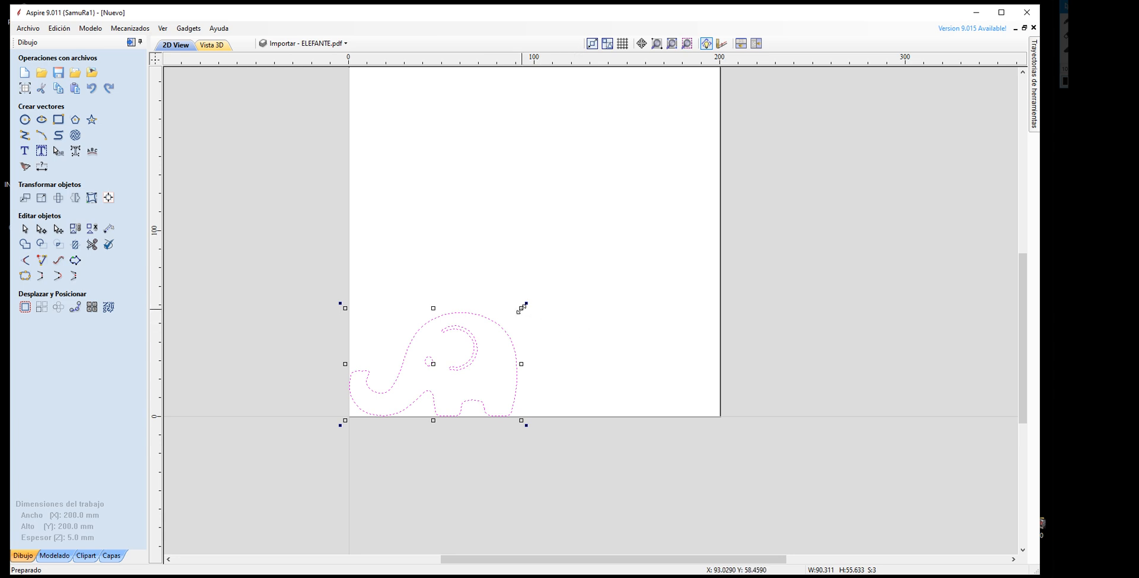
drag(521, 308, 681, 189)
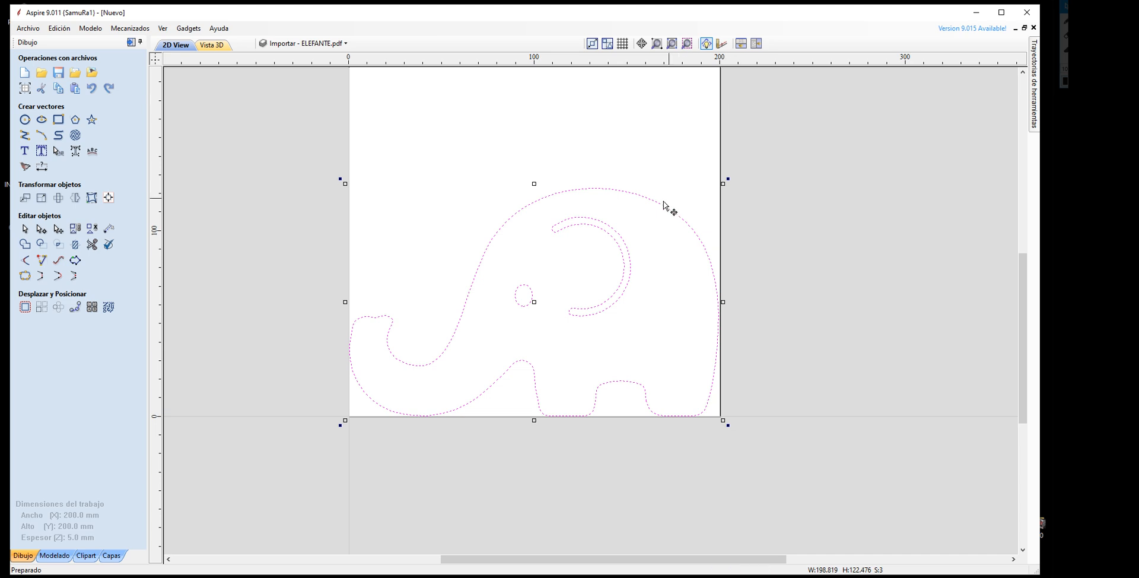
drag(720, 184, 660, 220)
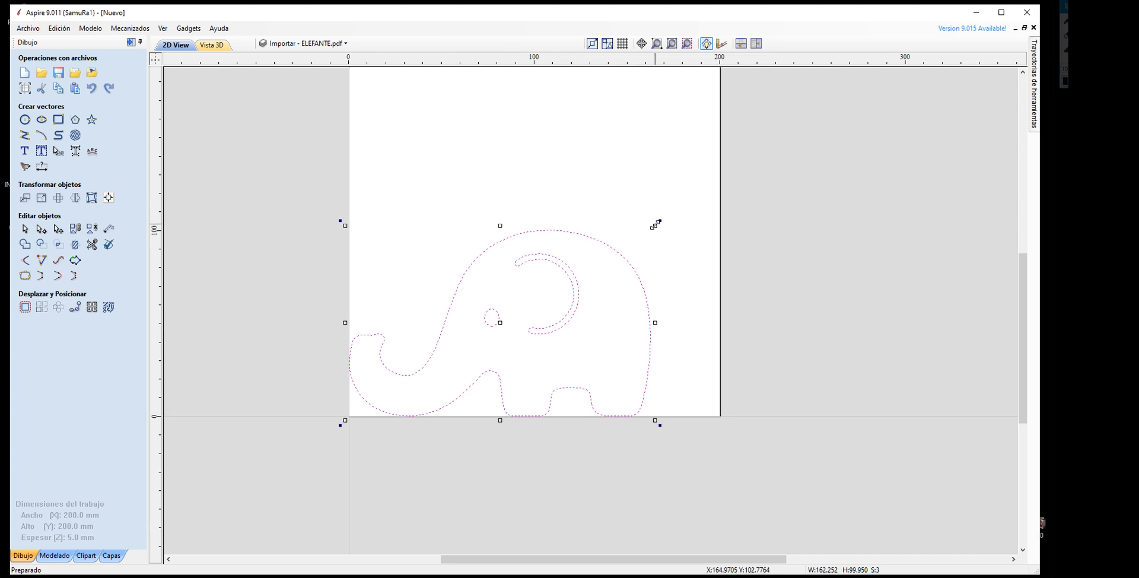
mouse_move(655, 224)
mouse_down()
mouse_move(676, 211)
mouse_move(618, 247)
mouse_move(626, 239)
mouse_up()
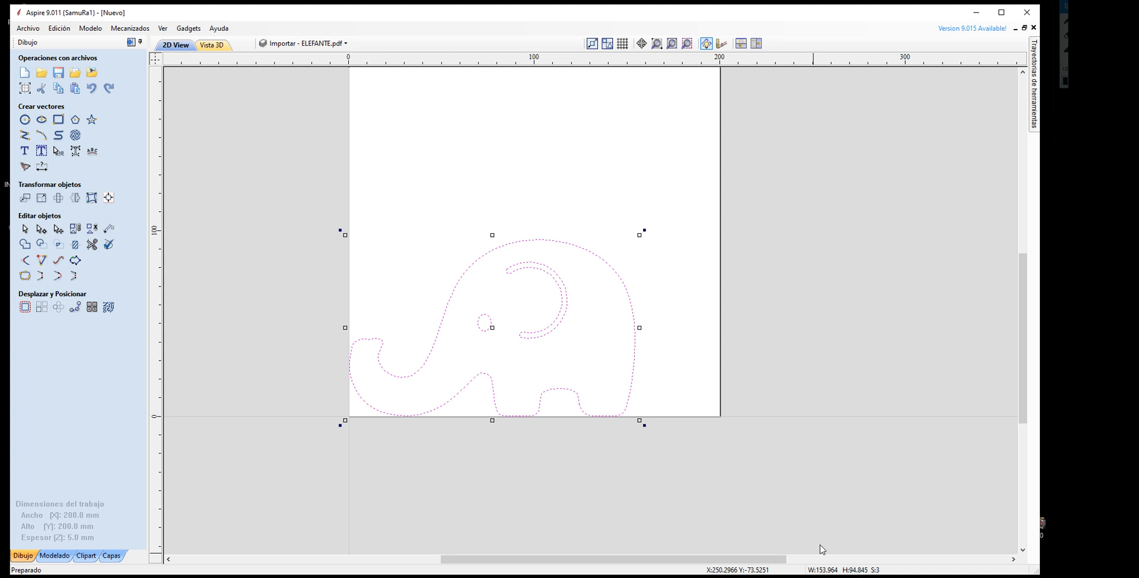
click(686, 283)
click(653, 196)
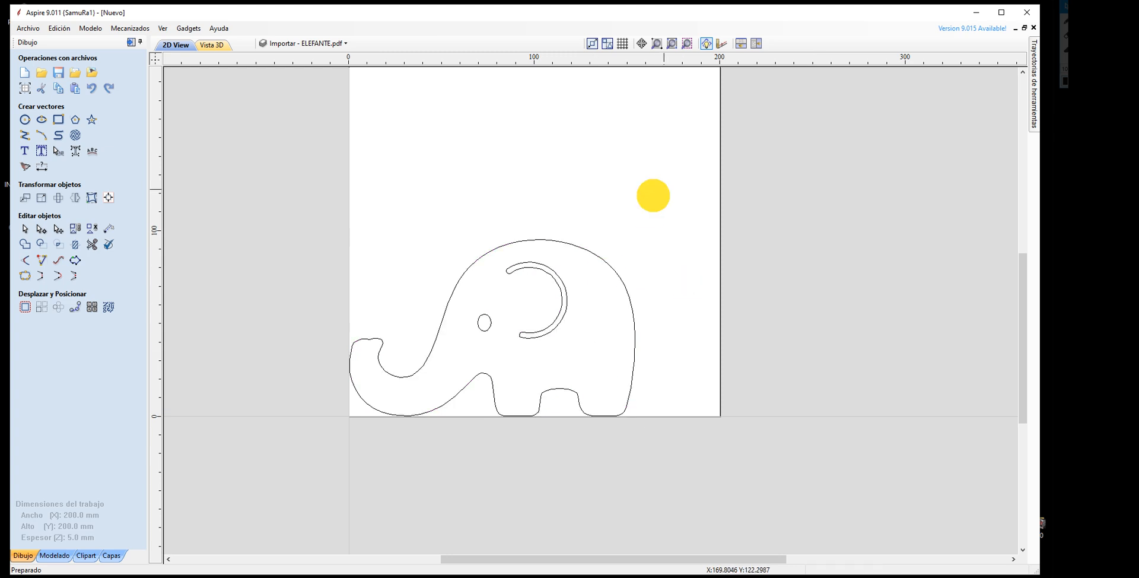
drag(653, 195, 290, 466)
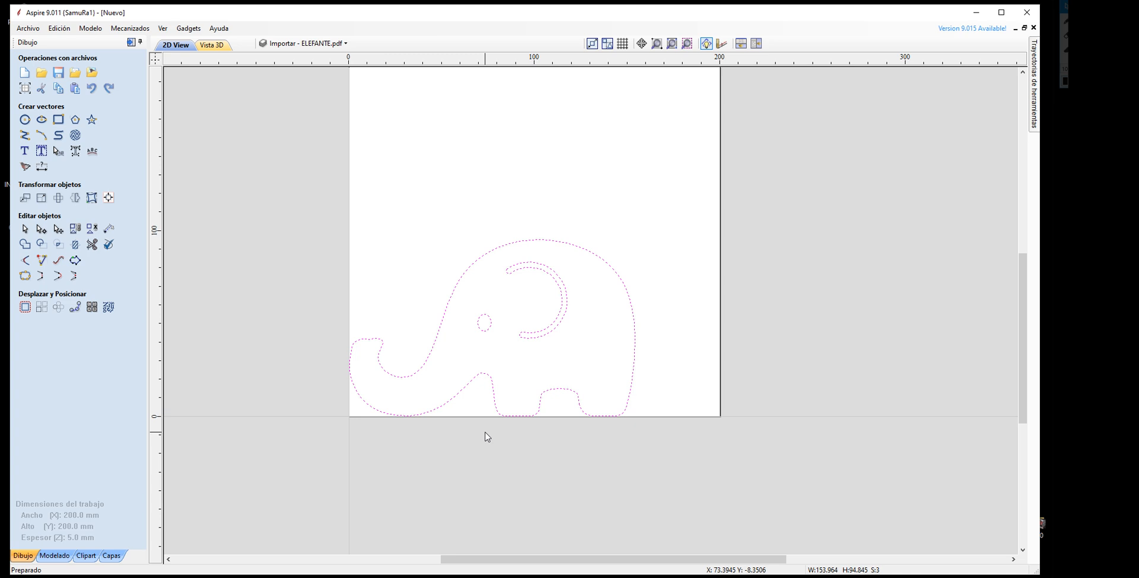
click(610, 236)
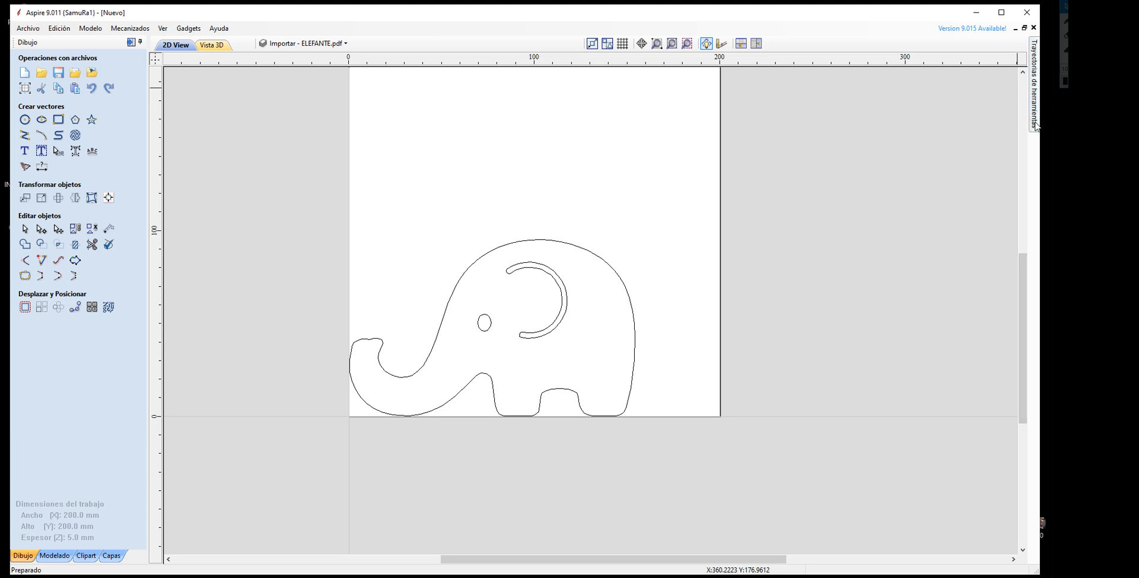
Step: Show the toolpath operations and keep them pinned open beside the drawing
click(1037, 77)
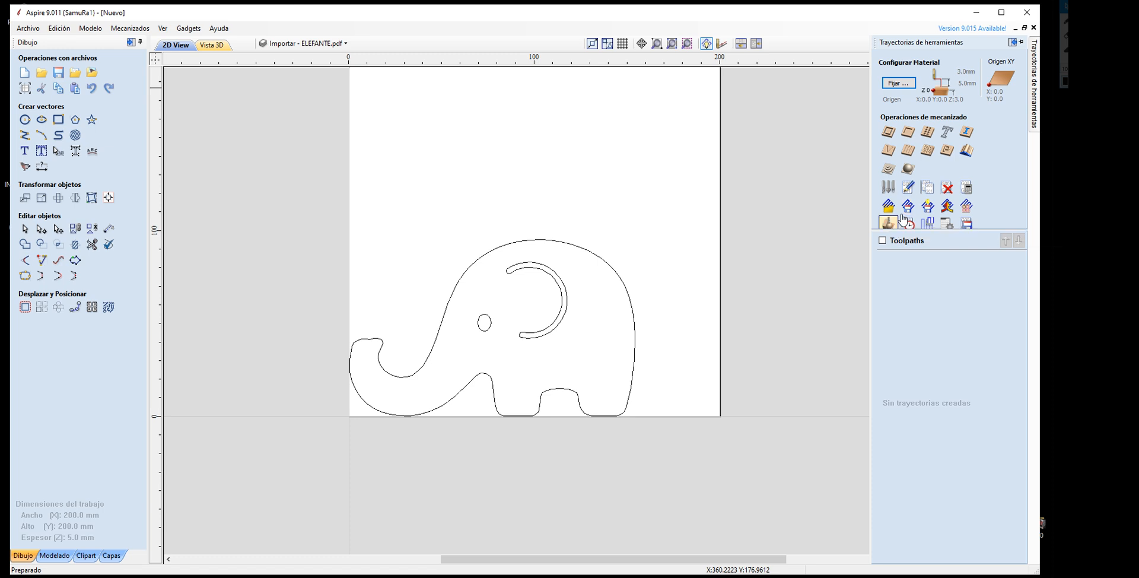
click(1021, 42)
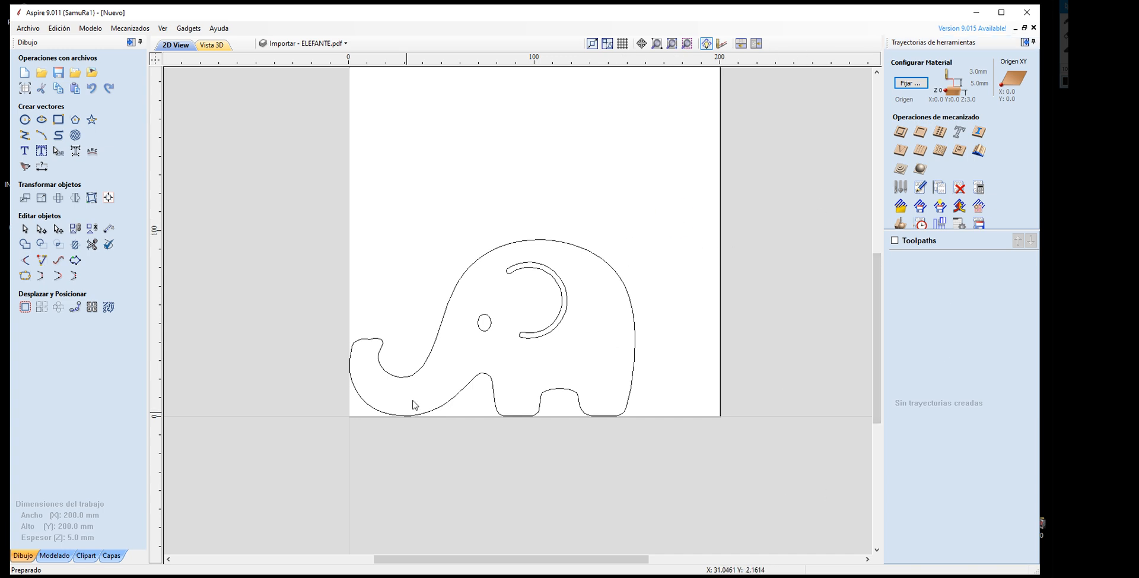
scroll(472, 417, up, 1)
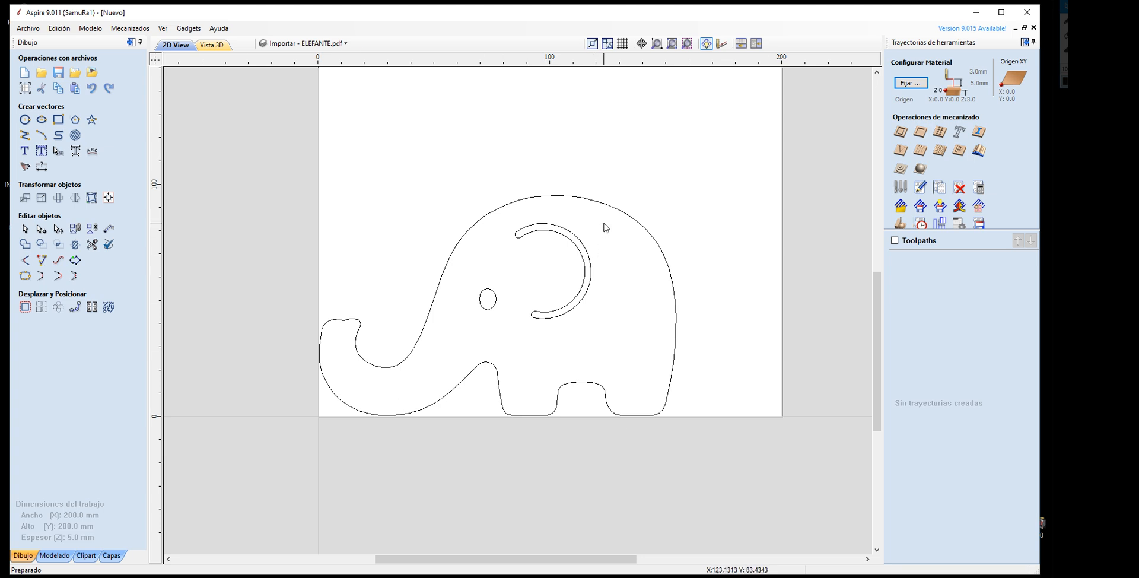
Step: Select the elephant's ear, eye and outline one at a time to check that each is a separate vector
click(553, 230)
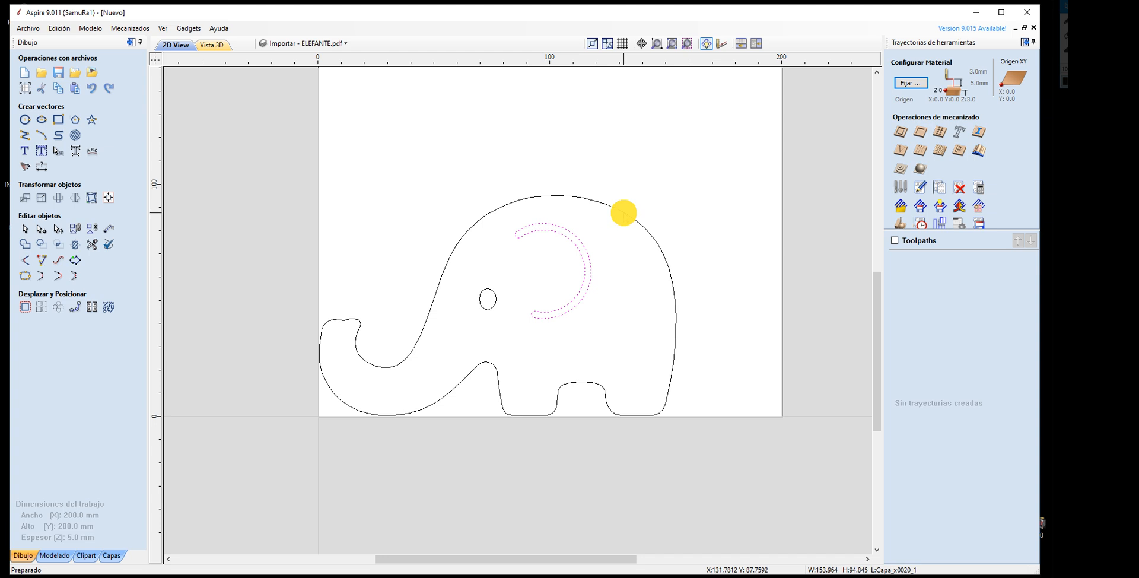
click(623, 212)
click(487, 288)
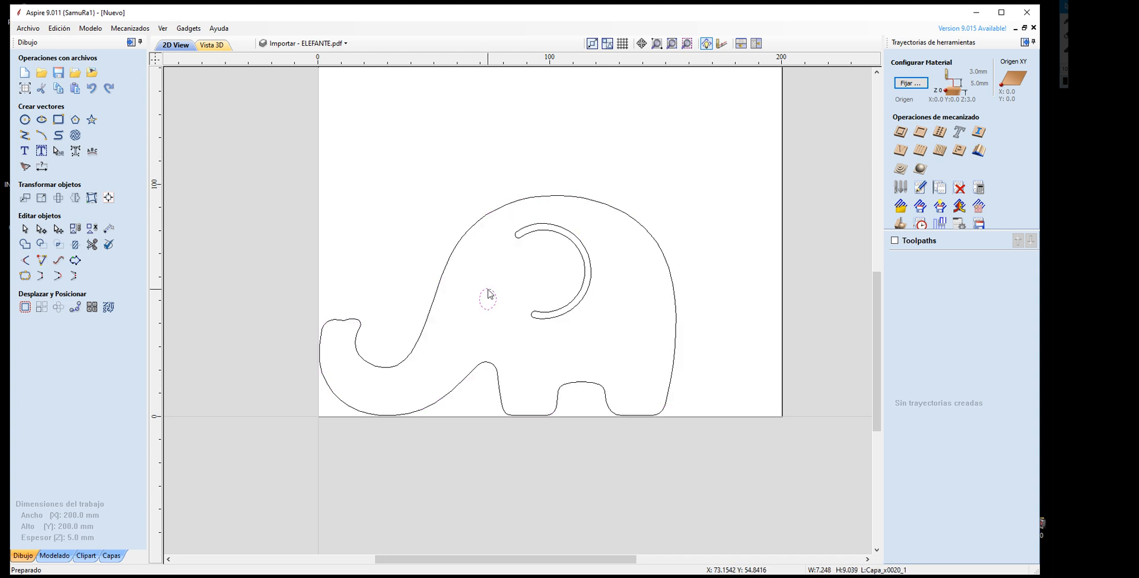
click(559, 236)
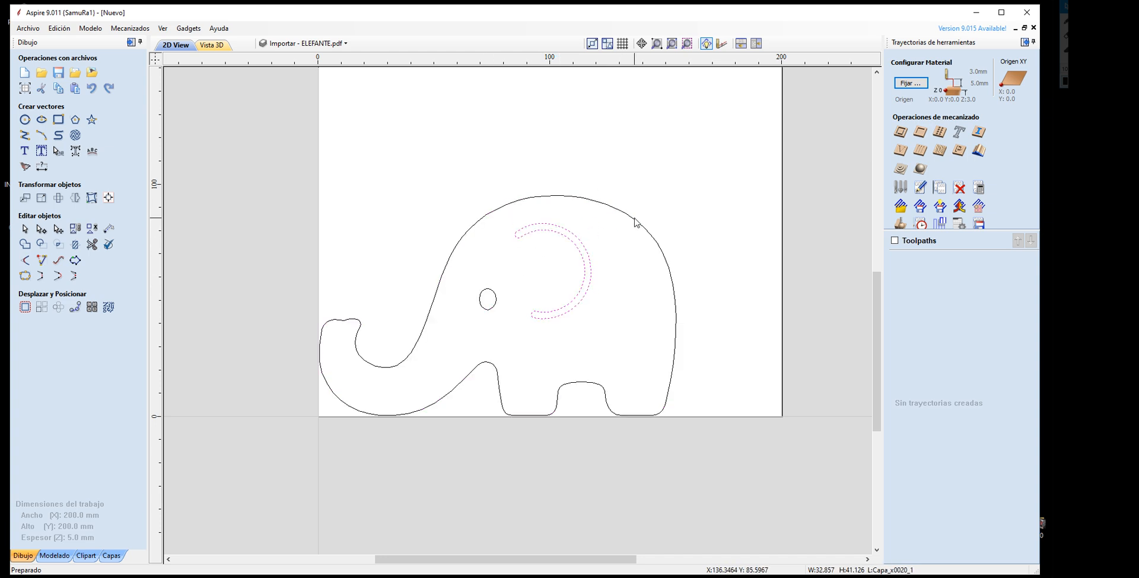
click(635, 223)
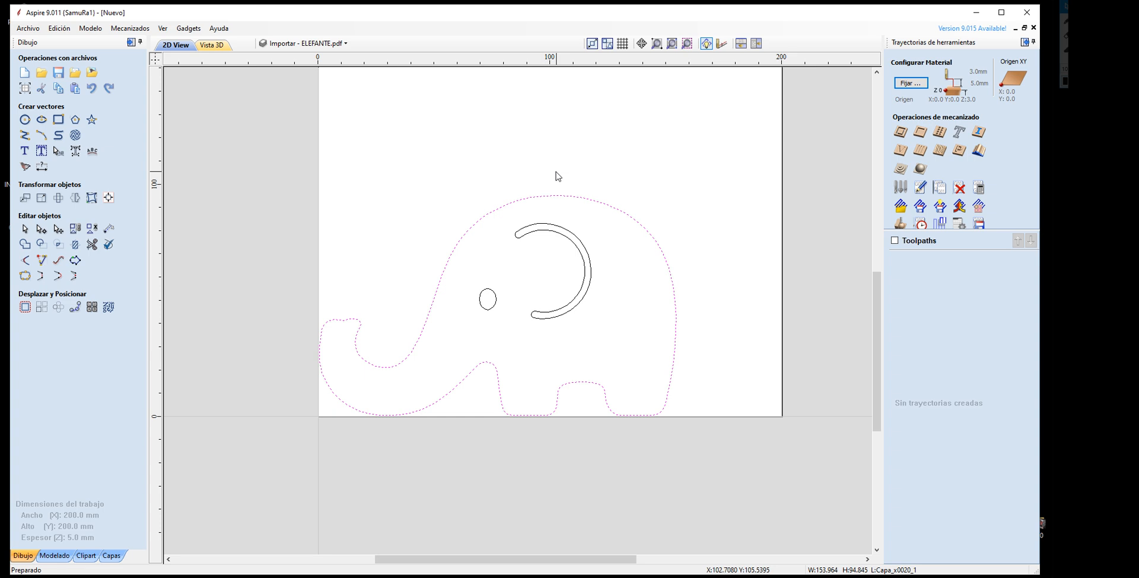
click(641, 204)
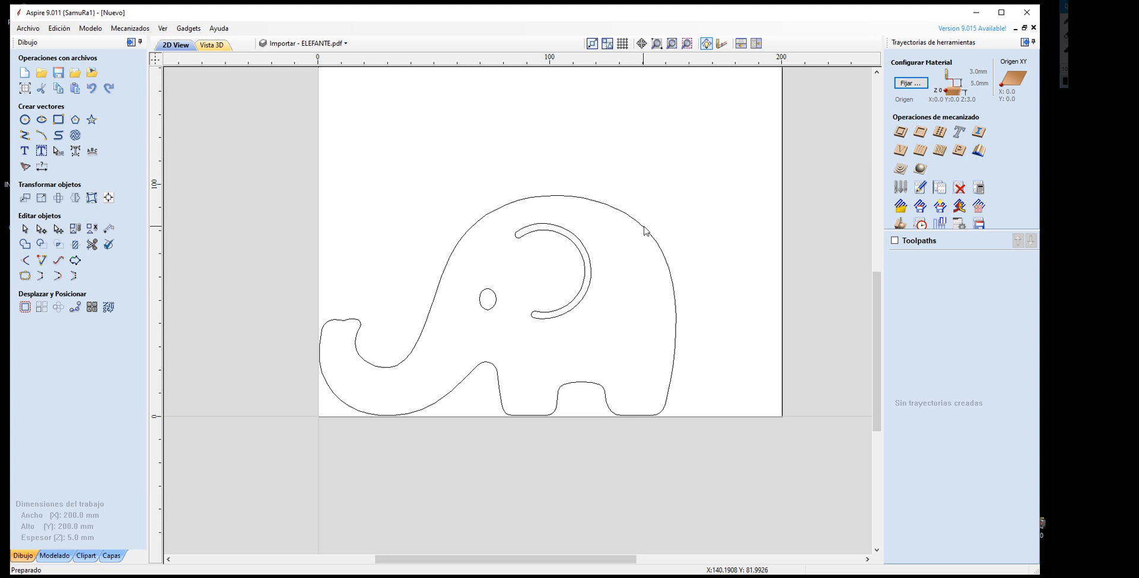
Step: Start a 2D profile toolpath on the elephant's eye and set its start depth to 0.0 mm
click(495, 300)
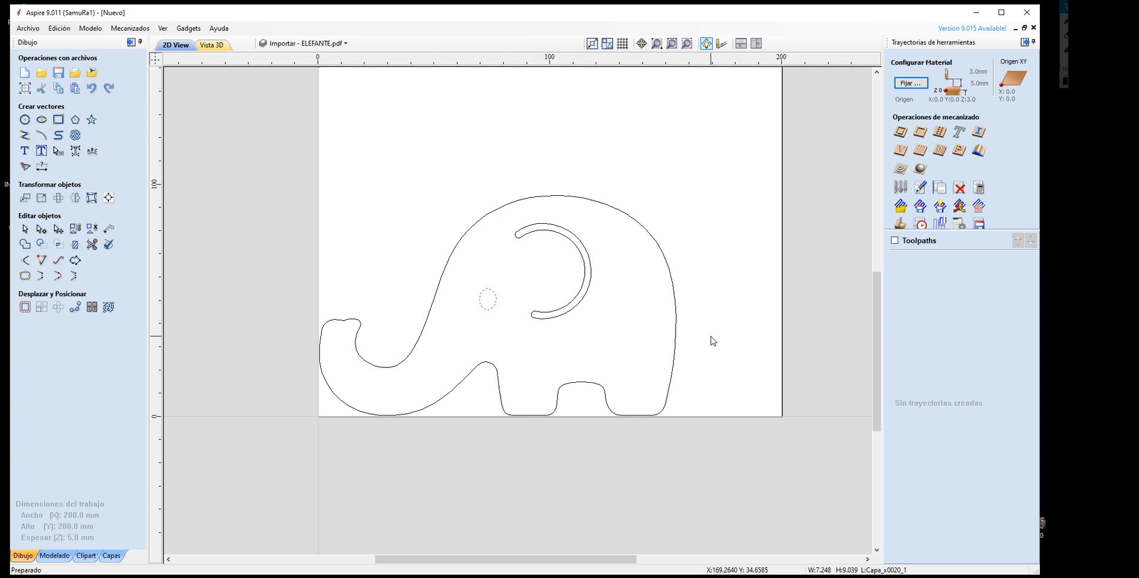
click(900, 133)
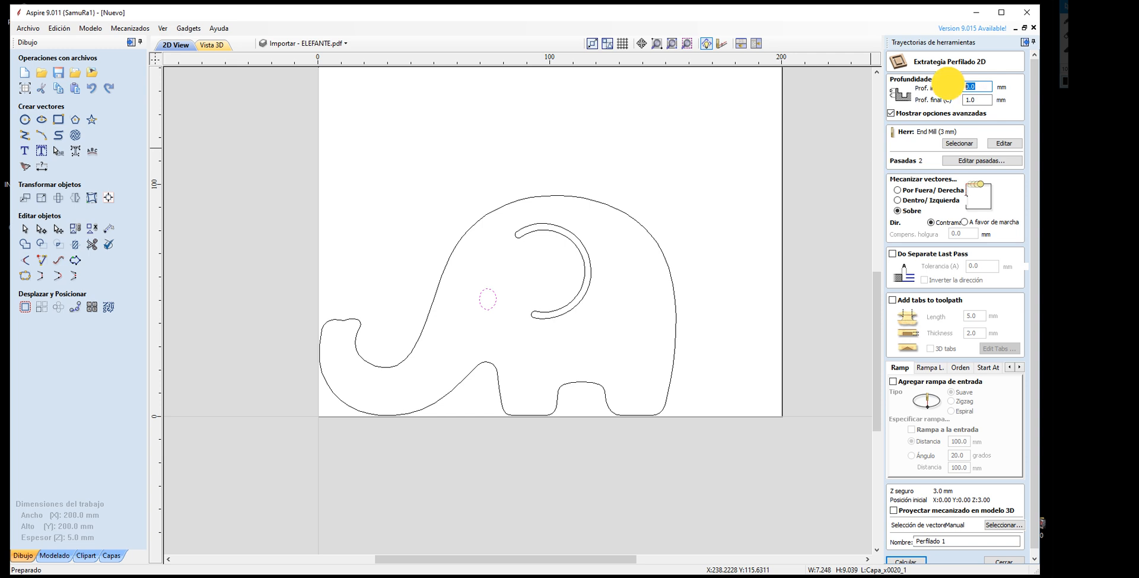
key(Tab)
key(shift+Tab)
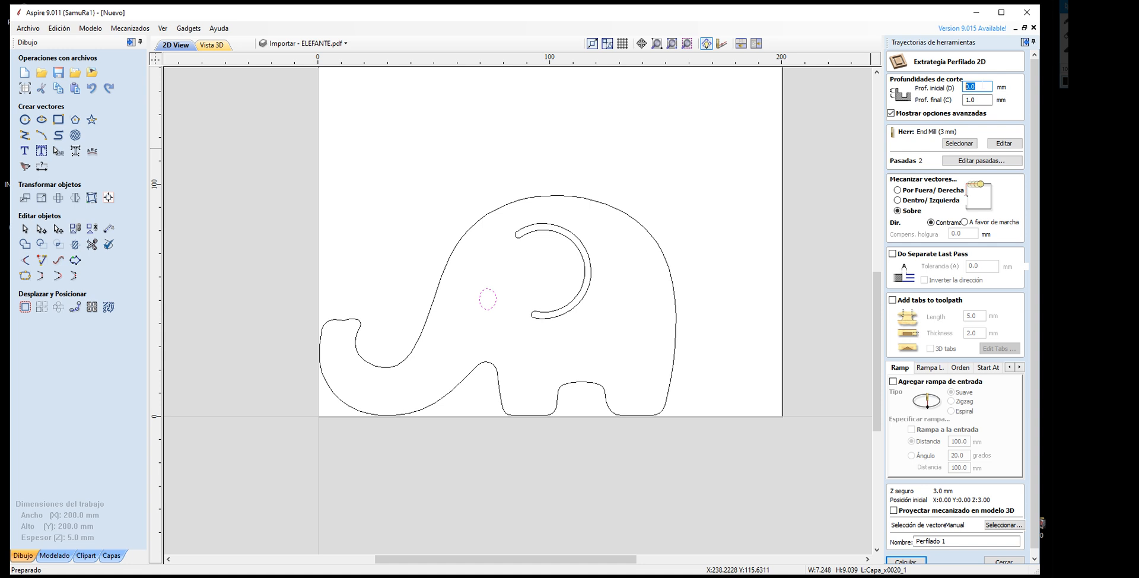
drag(974, 87, 946, 88)
click(968, 98)
click(975, 98)
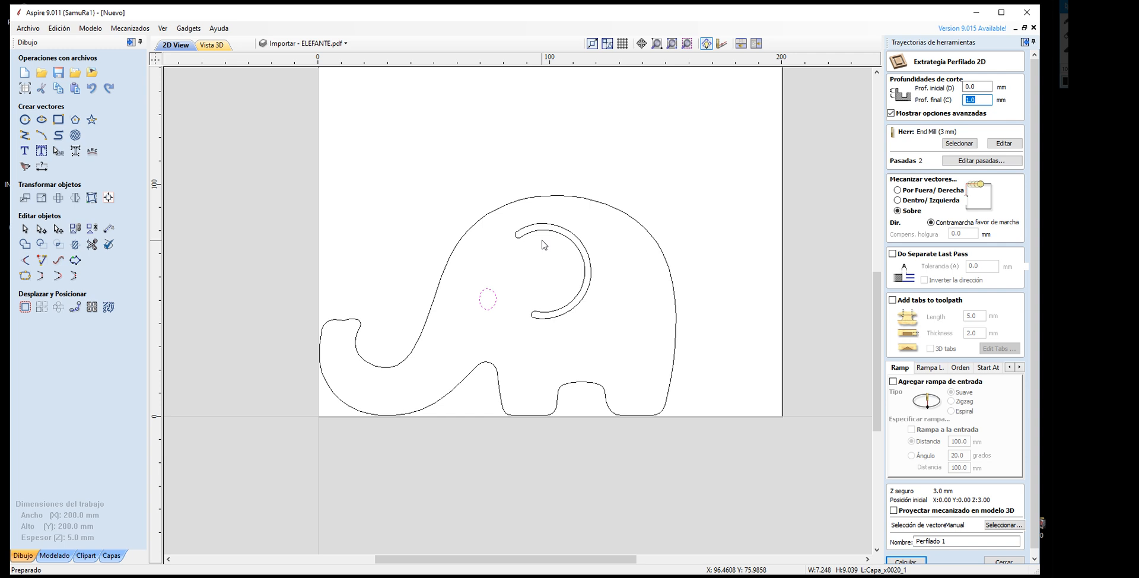
Step: Set the eye profile's final cut depth to 5.2 mm
click(985, 98)
double_click(969, 99)
text(5.2)
click(981, 96)
click(977, 91)
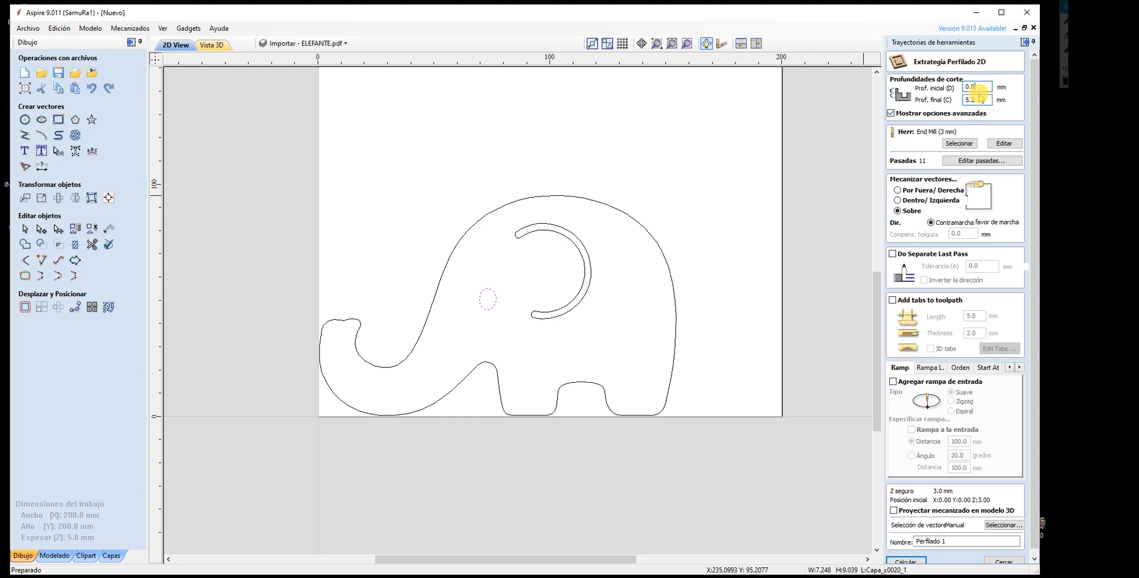
click(974, 98)
drag(974, 98, 964, 100)
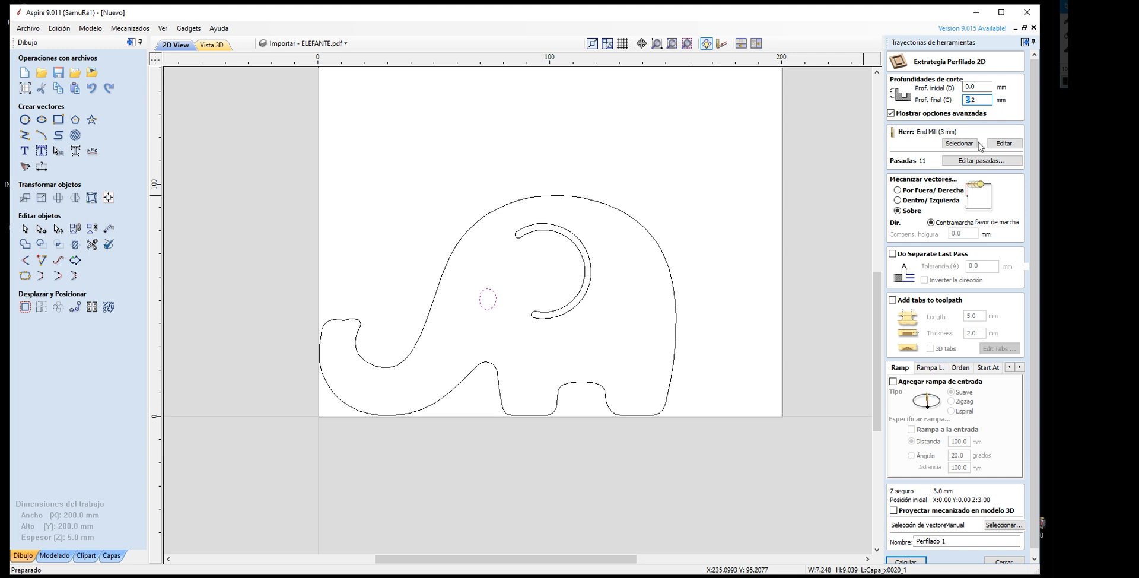
click(973, 99)
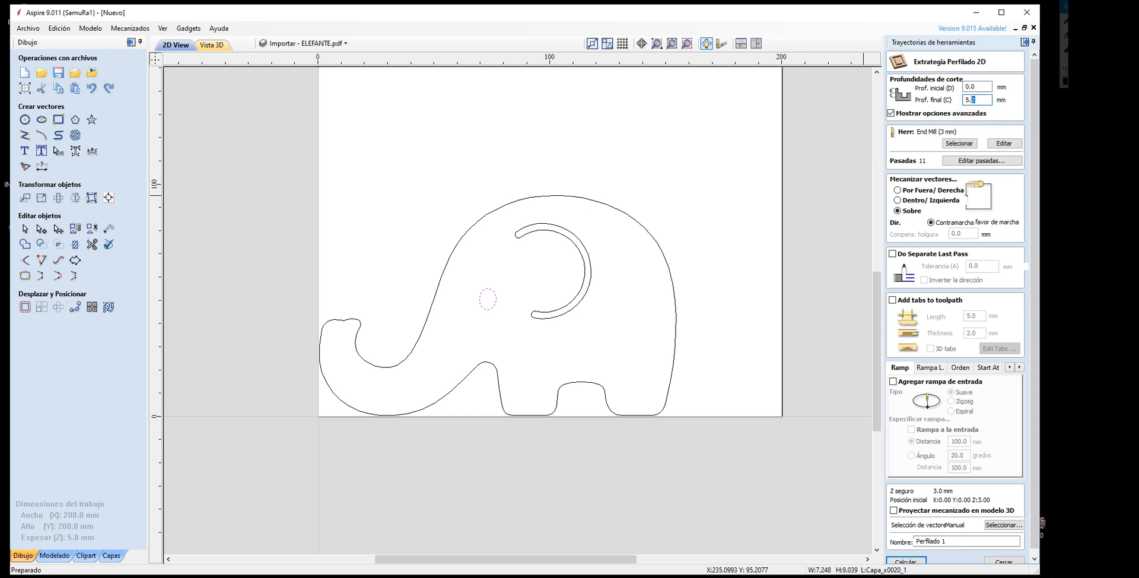
drag(985, 98, 970, 100)
text(2)
click(967, 101)
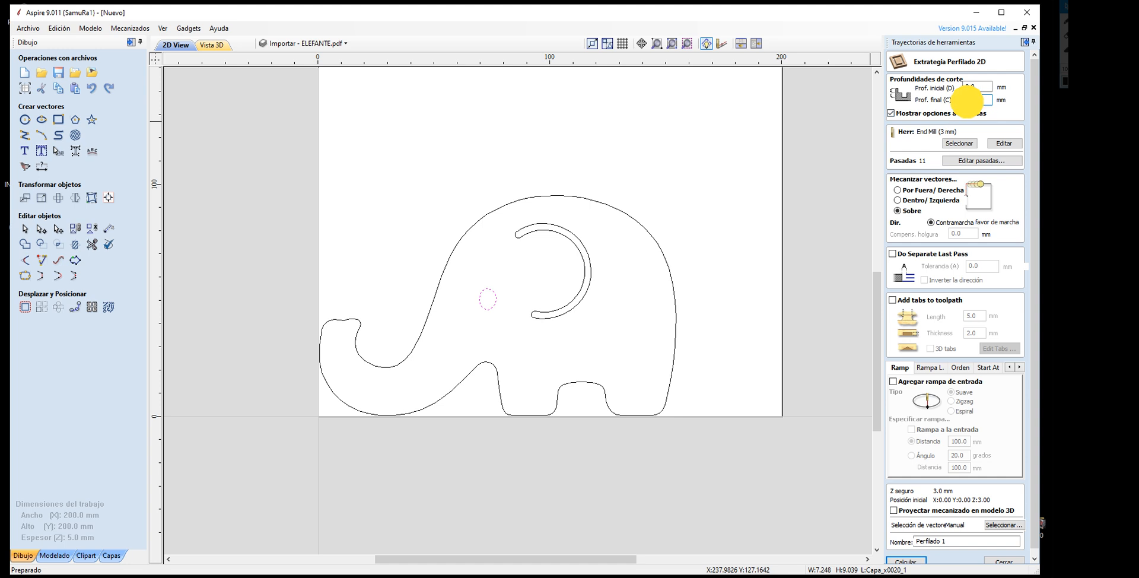
Step: Try final cut depths of 1 mm and 0.1 mm for the eye profile
double_click(970, 100)
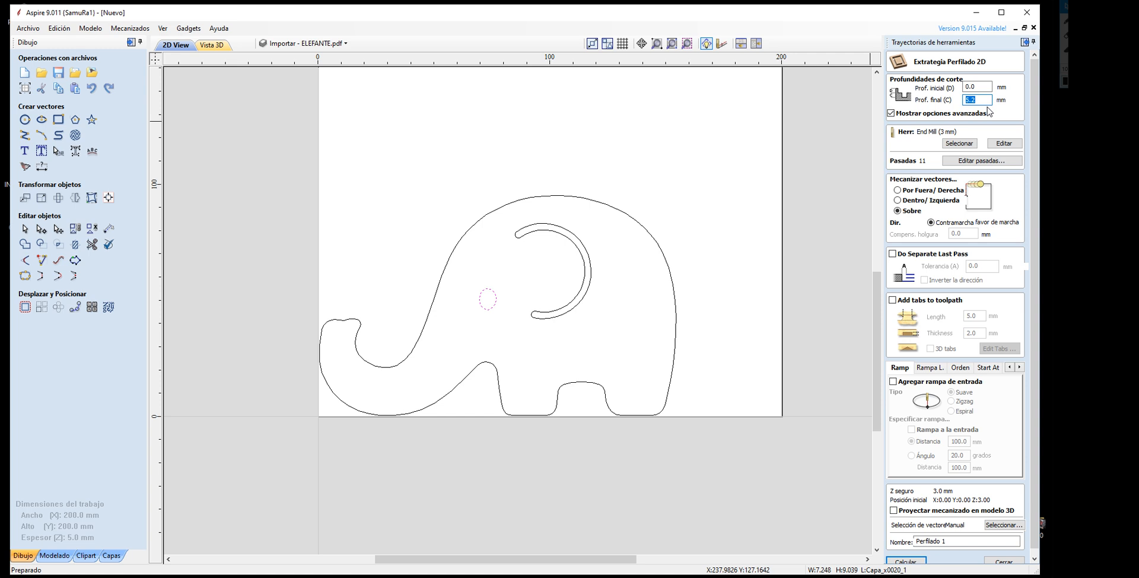
text(1)
click(981, 87)
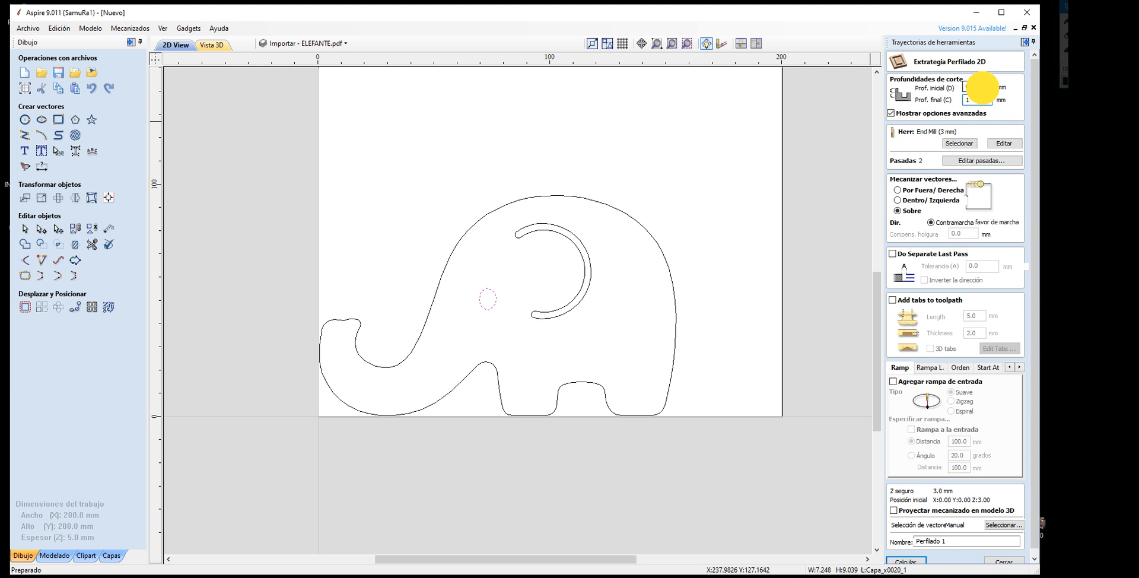
click(960, 101)
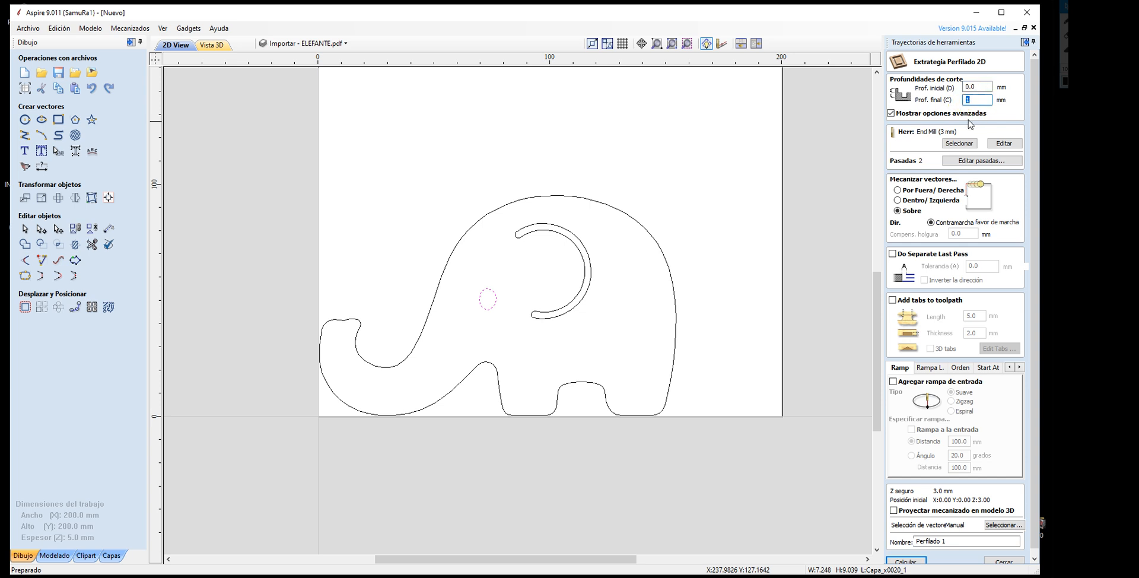
drag(977, 101, 962, 101)
text(0.)
drag(981, 100, 951, 100)
drag(975, 100, 957, 101)
text(0.1)
Step: Return the eye profile's final cut depth to 5.2 mm
click(979, 100)
drag(978, 99, 945, 105)
text(5.2)
click(990, 123)
drag(983, 103, 959, 99)
click(985, 103)
Step: Browse the imperial tool groups in the tool database, including V-Bits and Form Tools
click(959, 144)
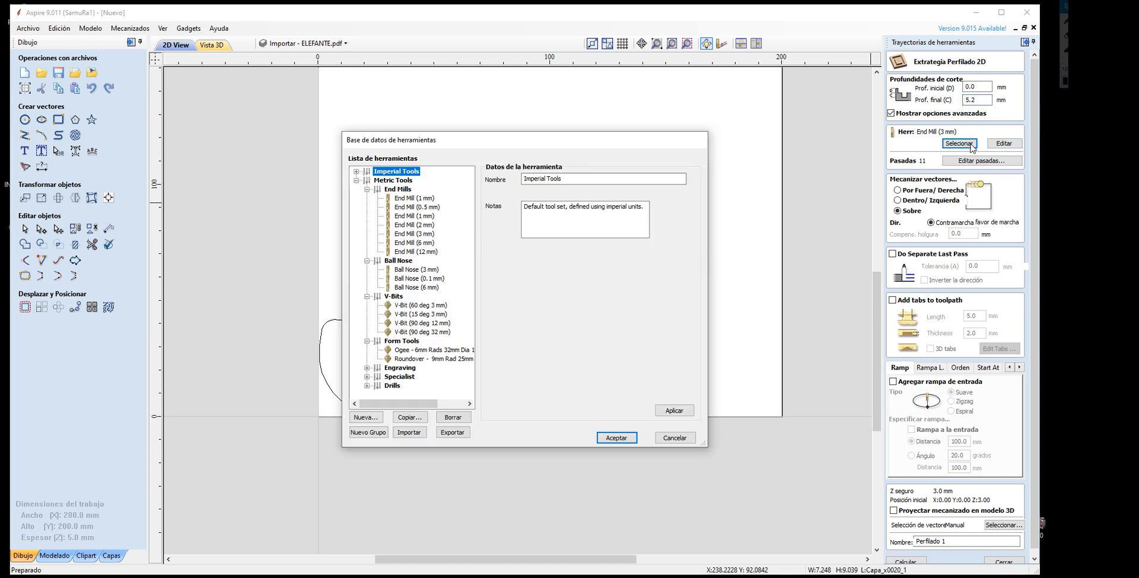
drag(534, 140, 701, 82)
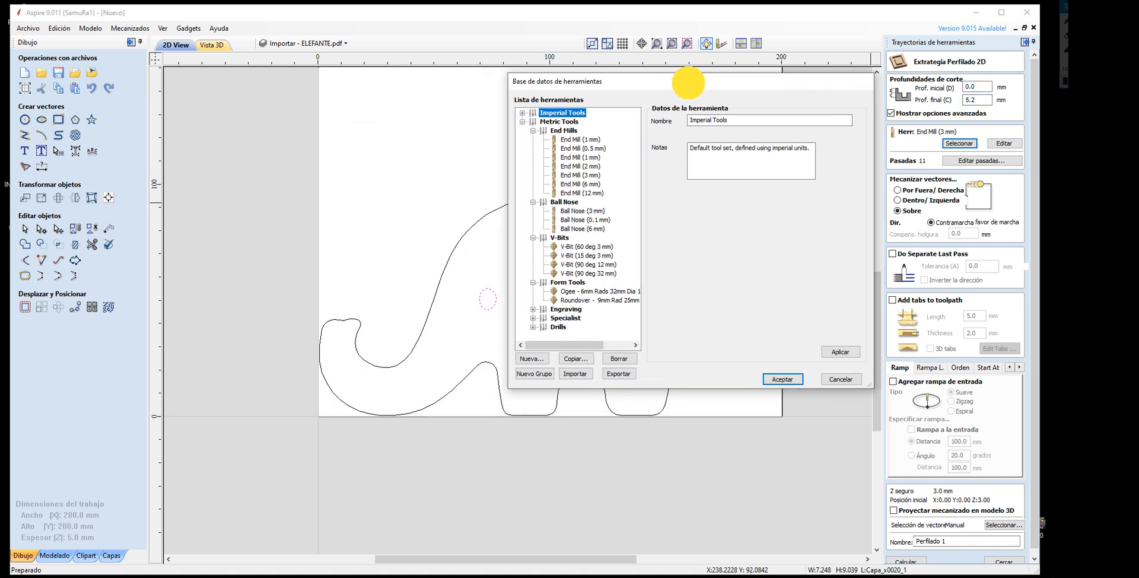
click(523, 113)
drag(633, 161, 632, 123)
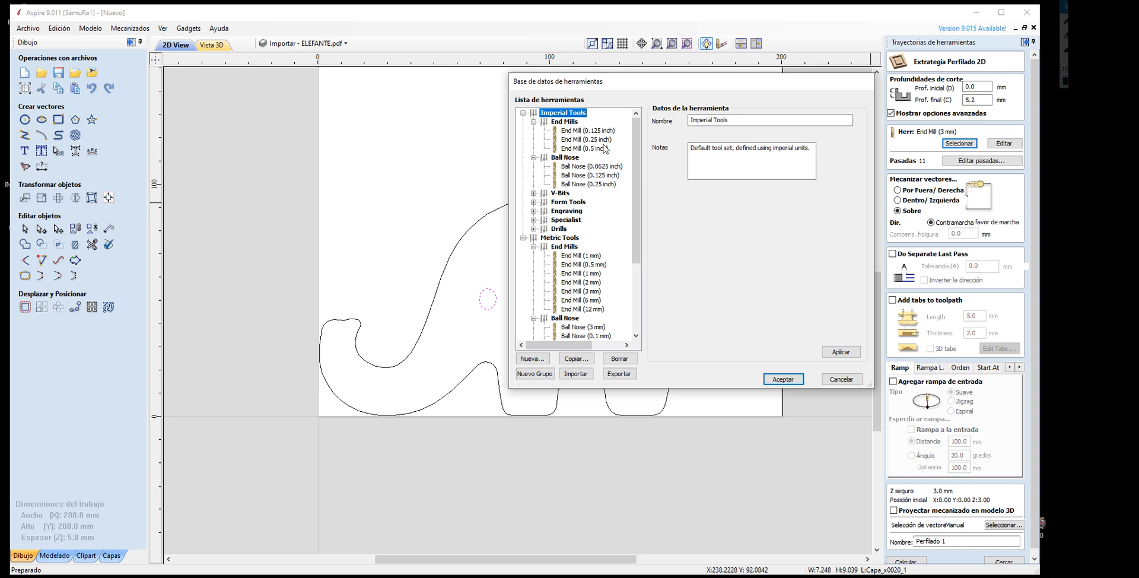
click(533, 193)
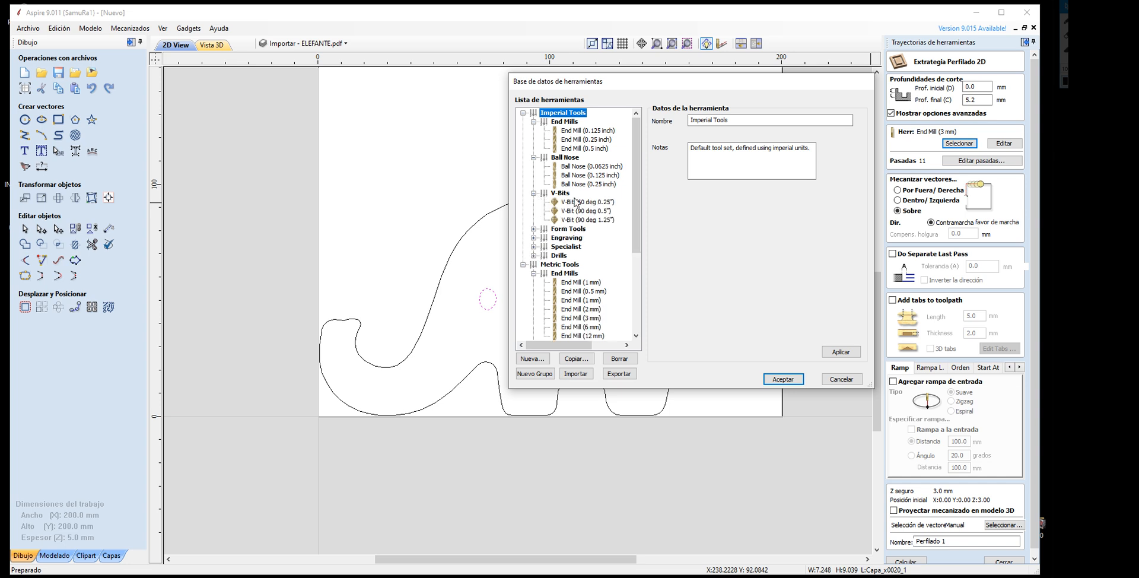
click(534, 229)
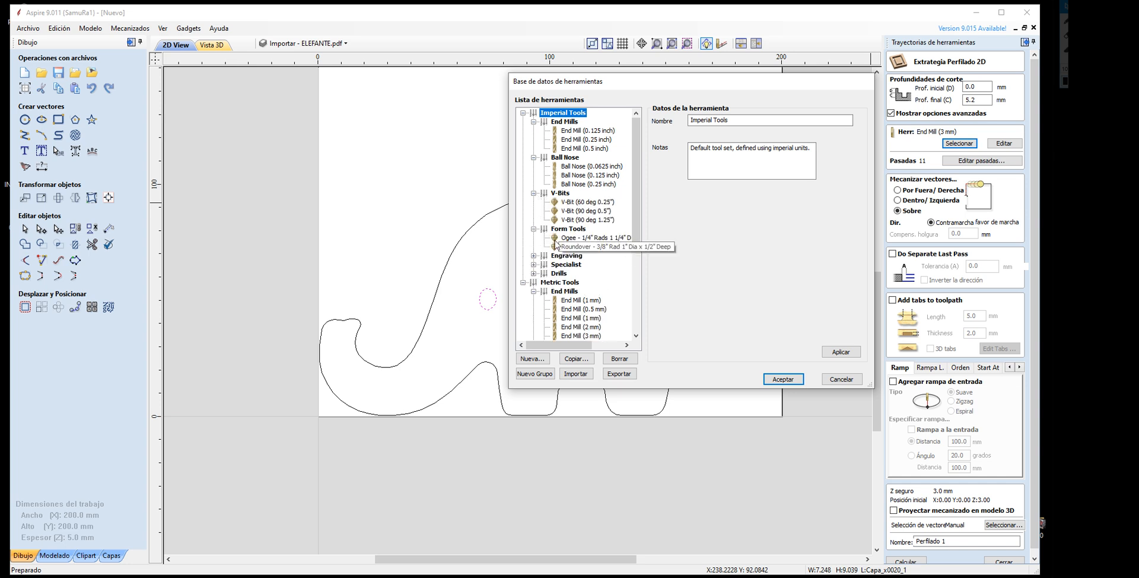
click(522, 113)
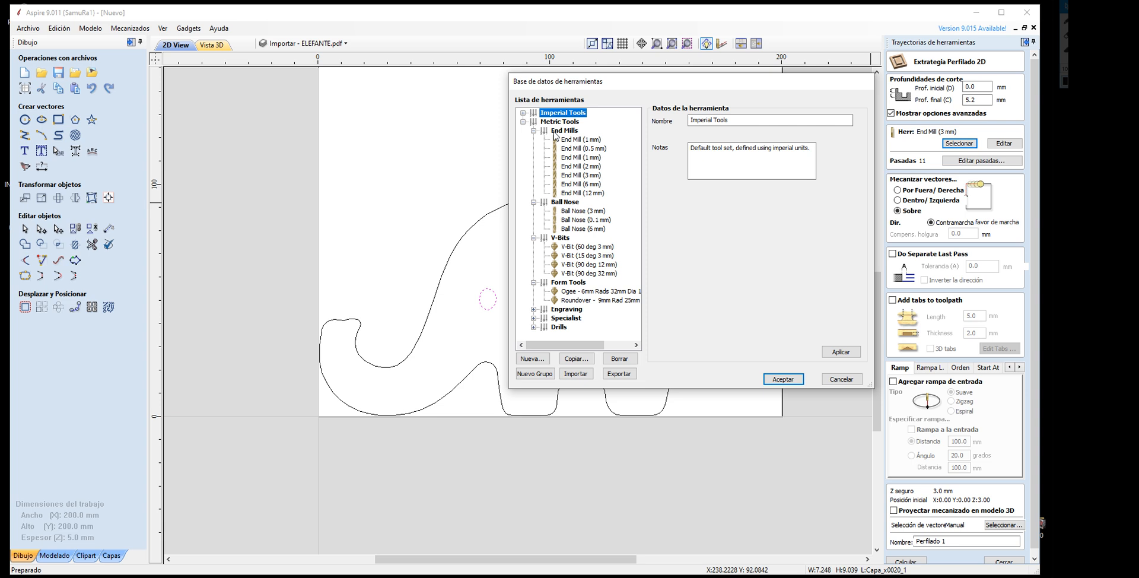
Step: Compare the metric end mills in the tool database and select the 3 mm end mill
click(583, 148)
click(584, 157)
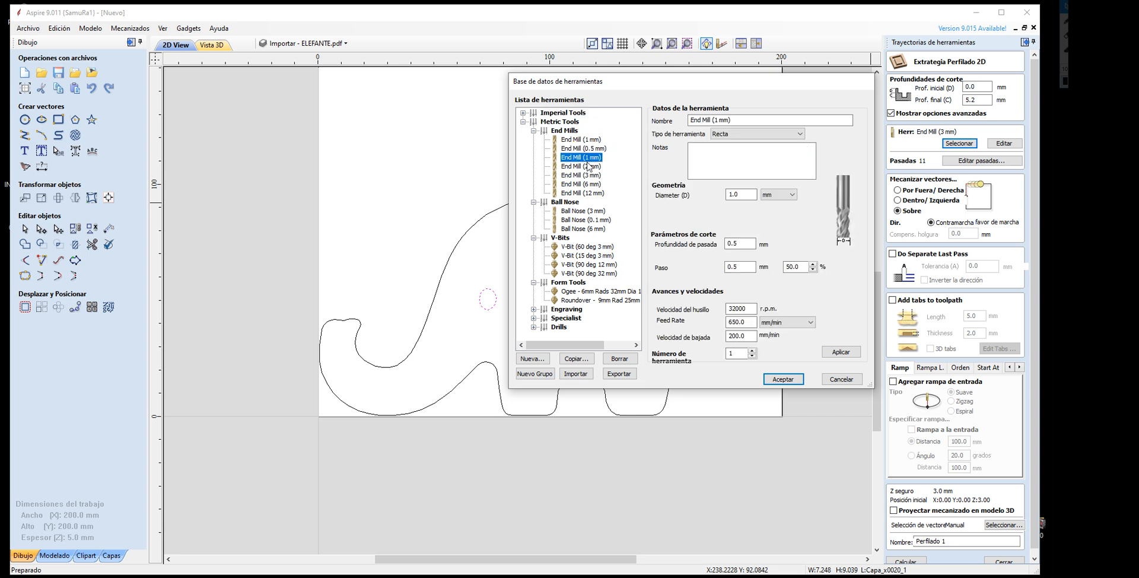
click(586, 167)
click(586, 176)
click(588, 185)
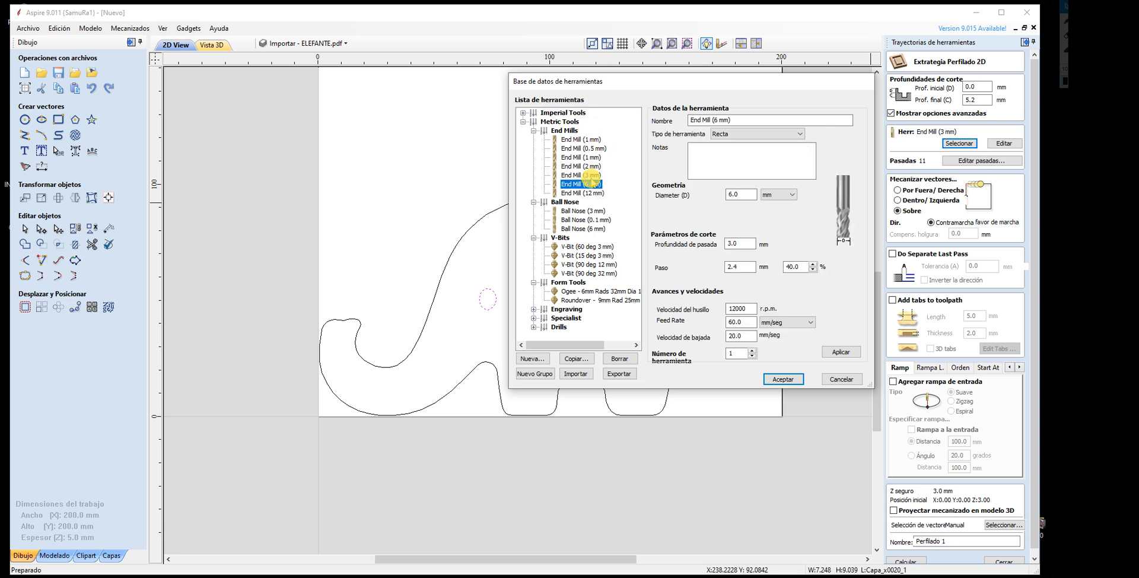
click(582, 175)
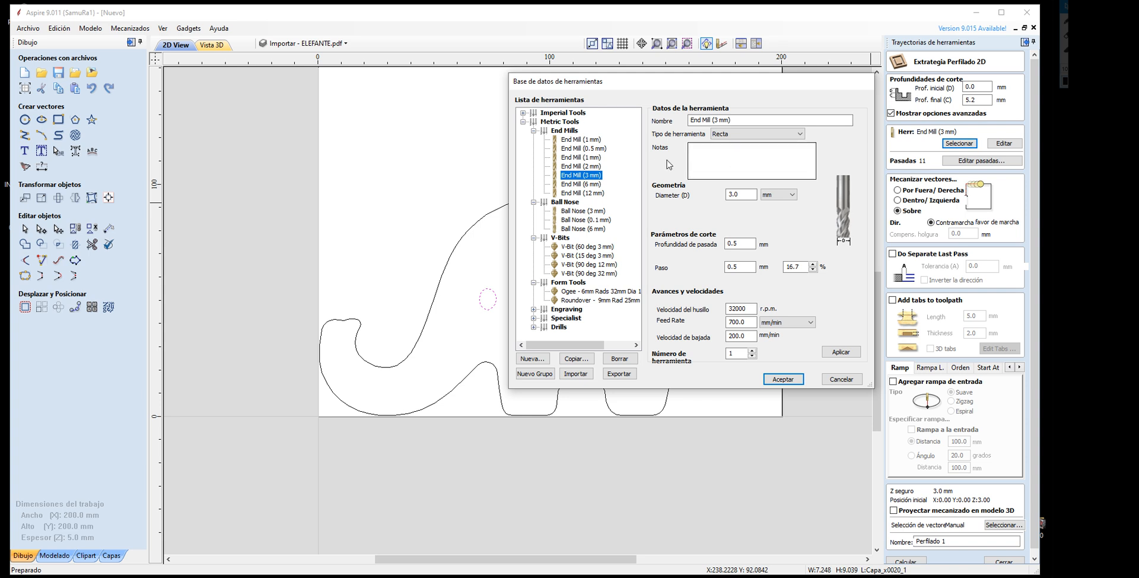
click(564, 132)
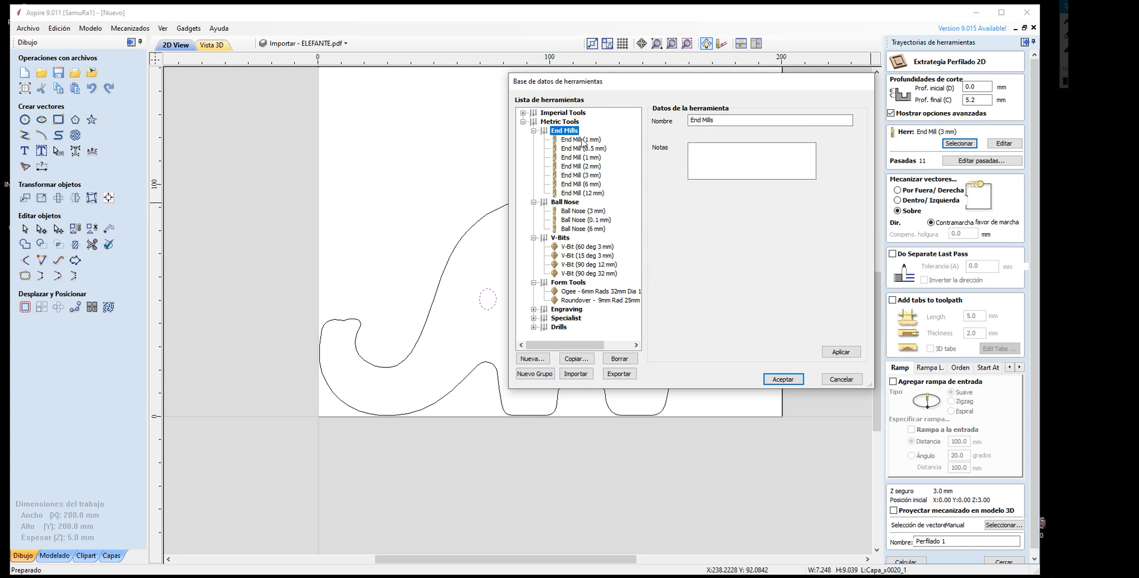
click(584, 148)
click(589, 167)
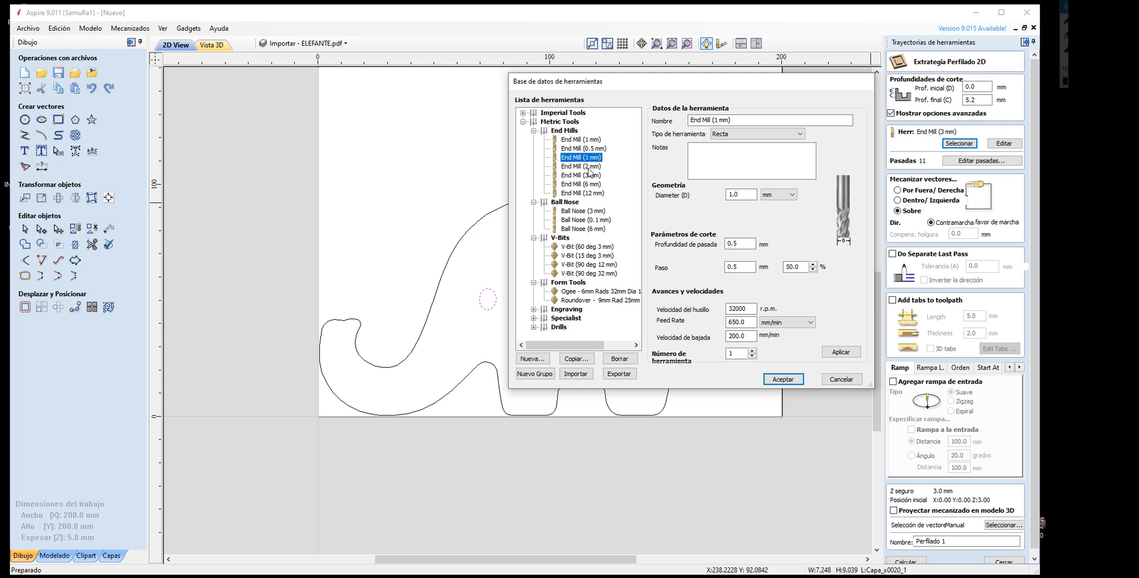
click(589, 175)
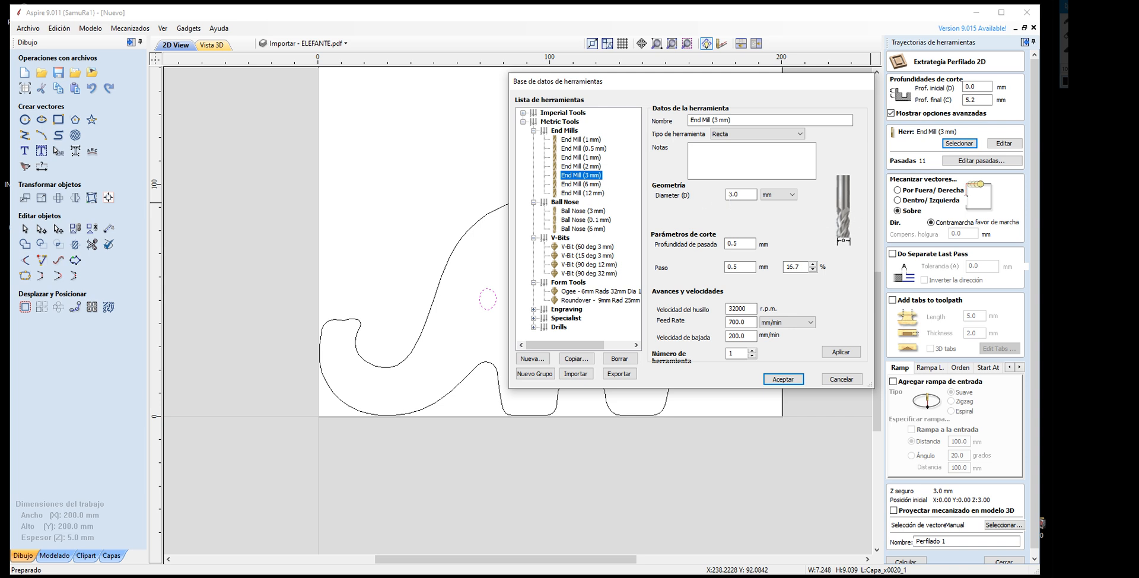
Step: Examine the 3 mm end mill's diameter, pass depth and stepover settings
double_click(736, 194)
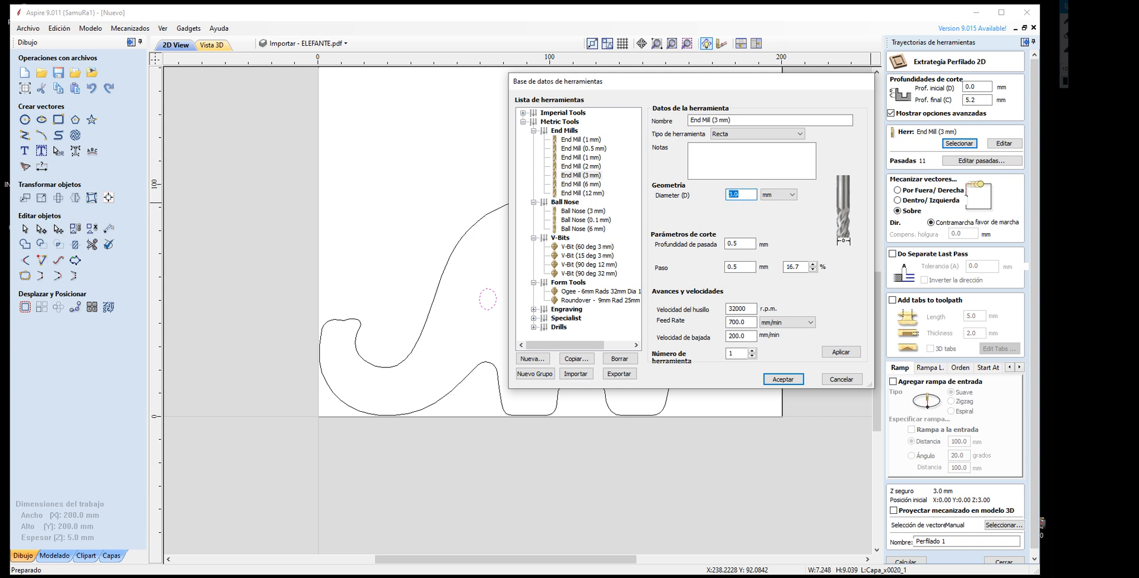
click(738, 194)
drag(739, 194, 719, 199)
click(741, 244)
drag(744, 244, 718, 244)
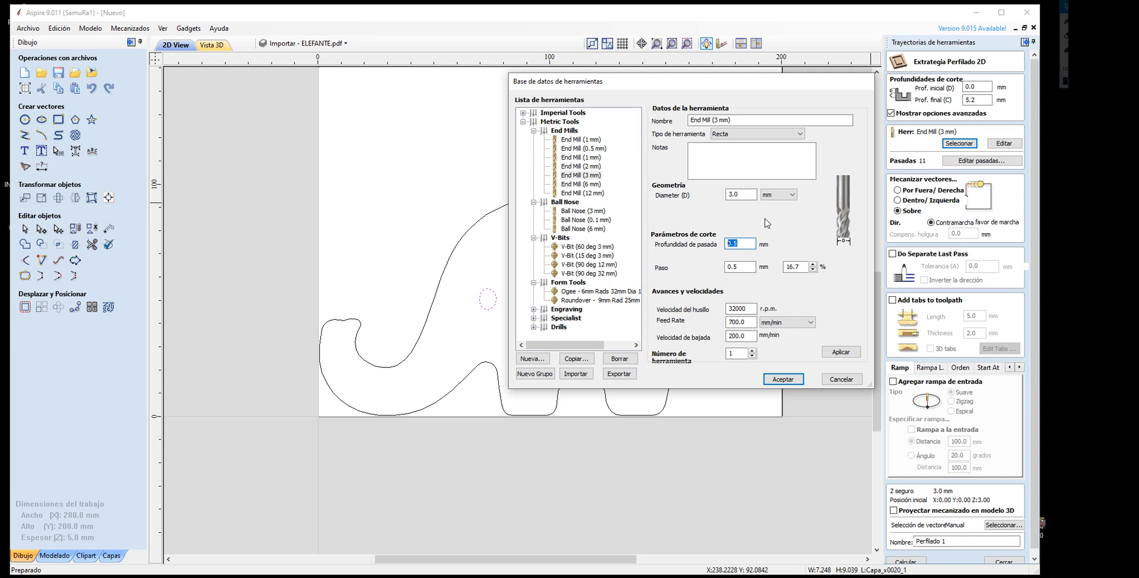
click(739, 266)
click(732, 243)
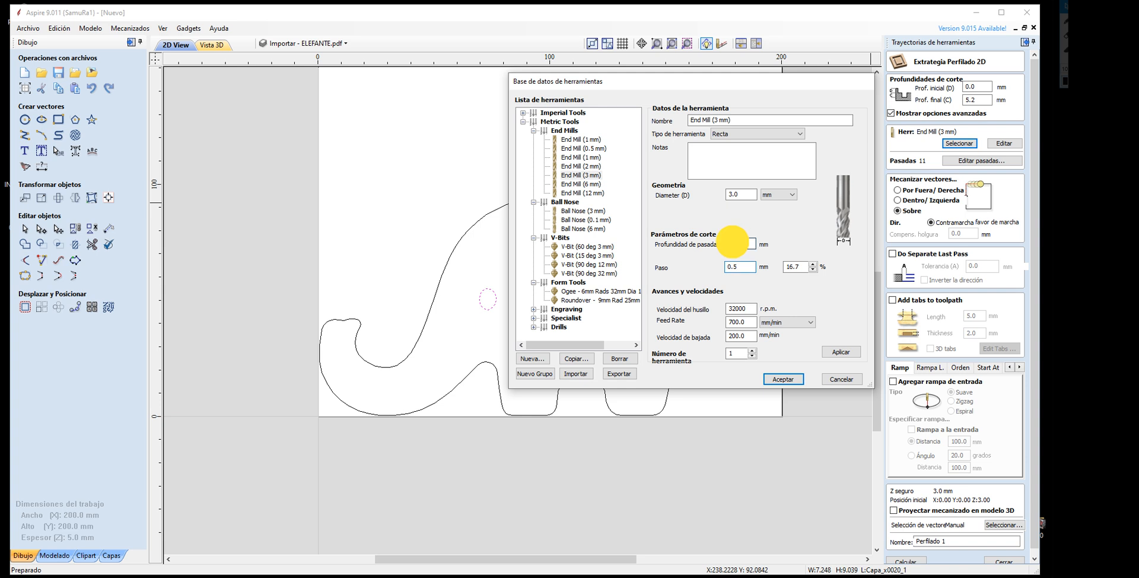
drag(740, 269, 725, 243)
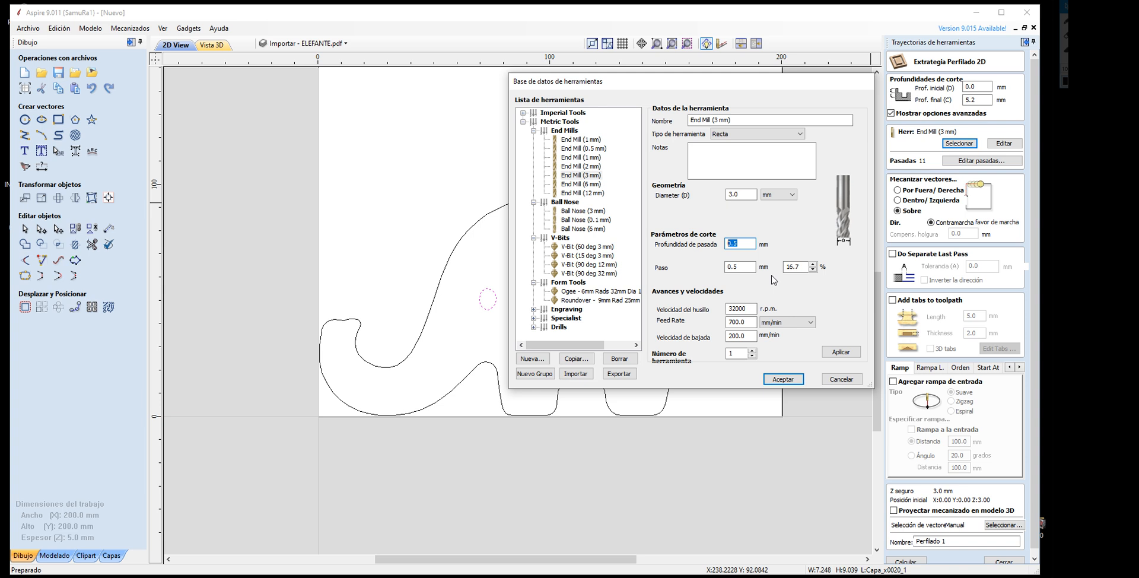
Step: Try pass depths of 1 mm and 0.25 mm for the 3 mm end mill
text(1)
key(BackSpace)
text(0.5)
key(BackSpace)
text(25)
Step: Set the 3 mm end mill's stepover to 0.5 mm, keeping its pass depth at 0.5 mm
drag(743, 268, 718, 265)
click(748, 267)
double_click(719, 266)
text(0.5)
double_click(719, 266)
drag(748, 265, 718, 265)
drag(743, 267, 719, 269)
Step: Set the 3 mm end mill's spindle speed to 34000 r.p.m
click(731, 308)
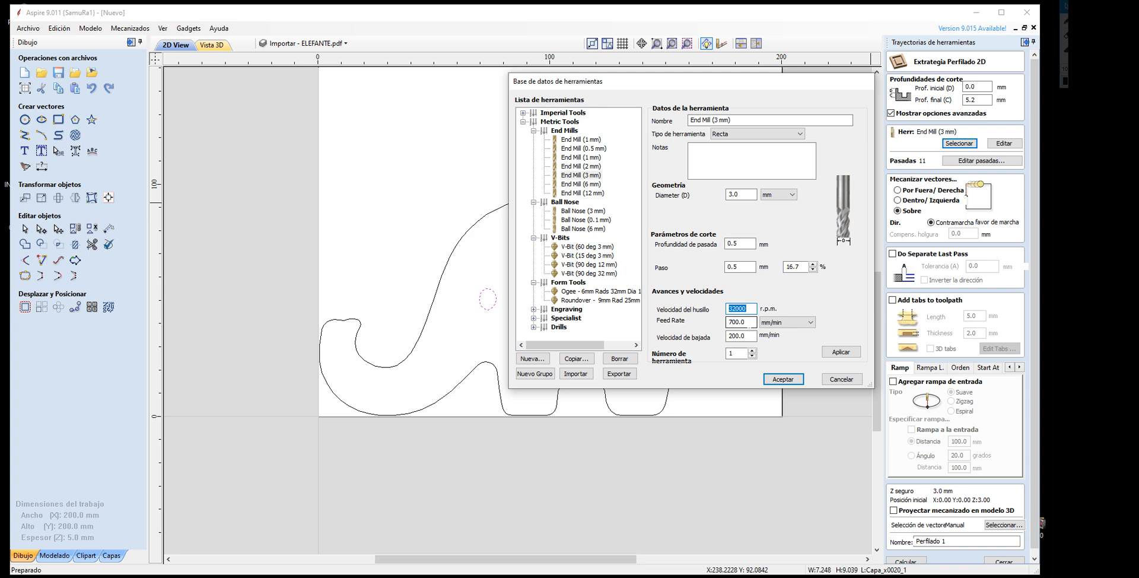
click(729, 321)
click(730, 309)
click(749, 308)
double_click(748, 309)
text(3400)
drag(740, 308, 728, 308)
click(747, 308)
drag(743, 309, 728, 308)
click(747, 309)
drag(743, 309, 731, 308)
click(738, 308)
drag(739, 308, 725, 311)
Step: Try a feed rate of 150 for the 3 mm end mill and view the available feed units, keeping mm/min
click(743, 322)
mouse_move(712, 87)
mouse_down()
mouse_move(869, 51)
mouse_move(900, 99)
mouse_up()
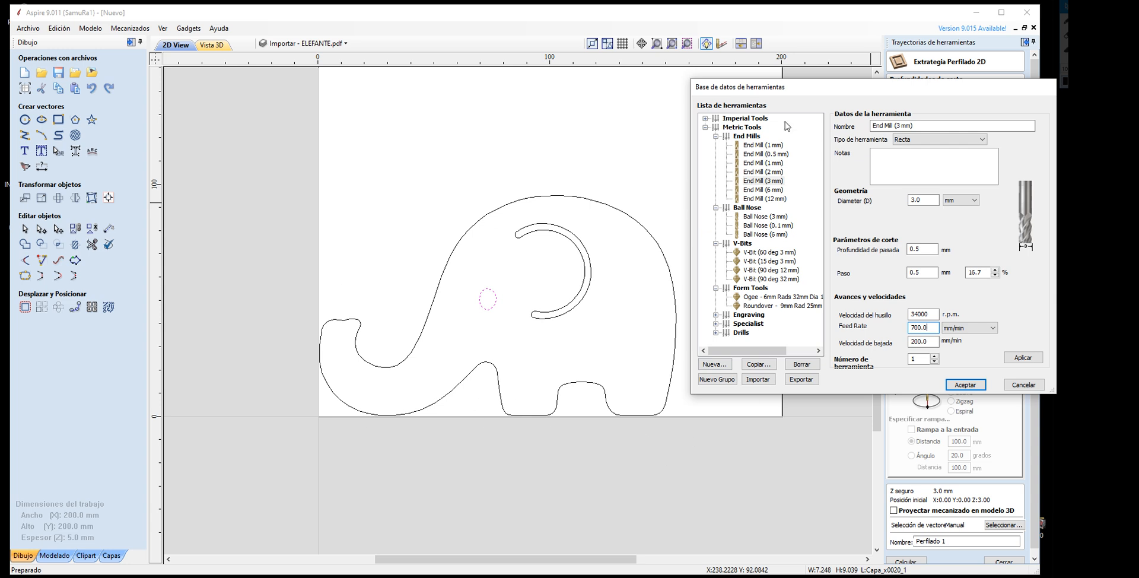
drag(866, 89, 741, 50)
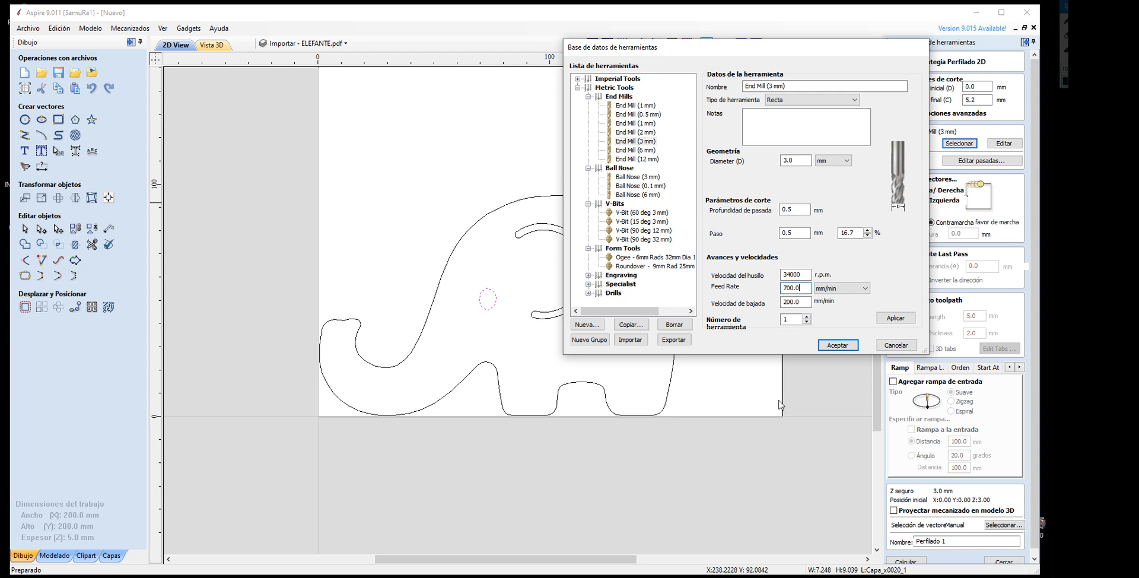
drag(798, 288, 757, 289)
drag(782, 47, 712, 87)
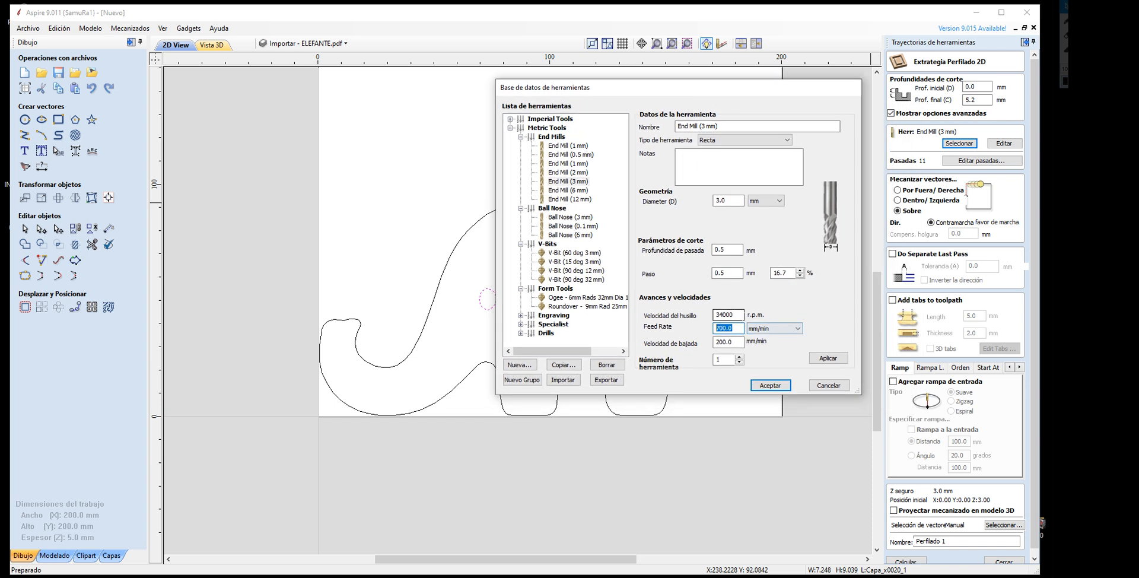
text(150)
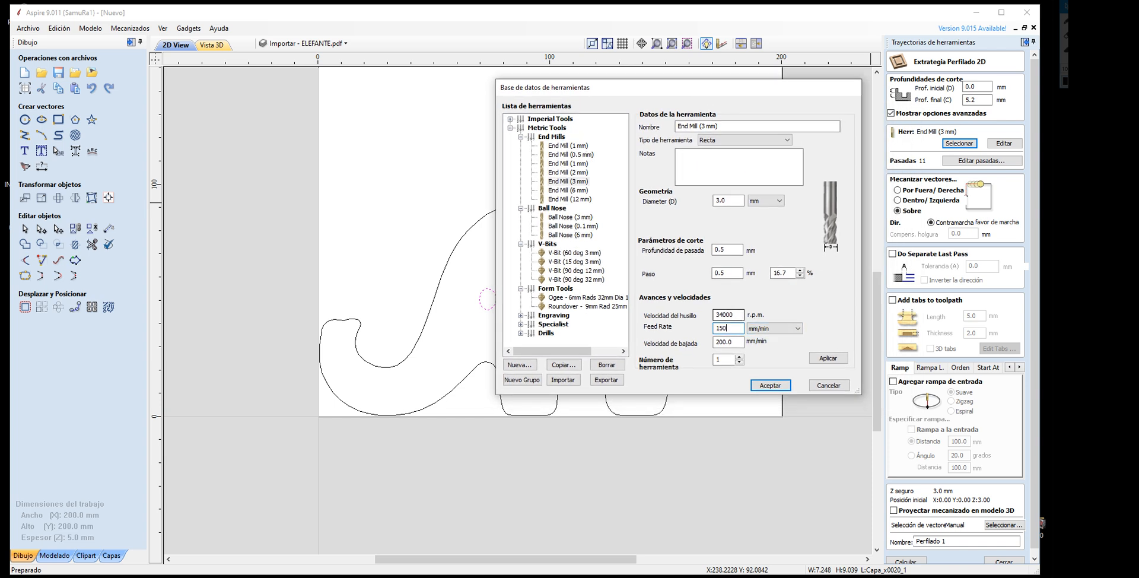
click(770, 330)
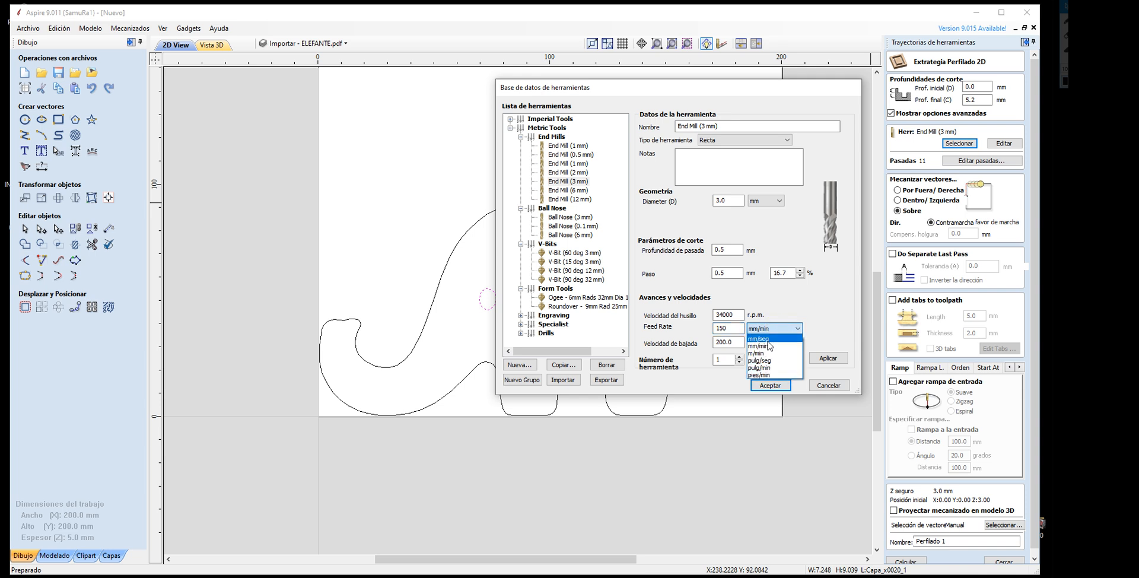
click(748, 331)
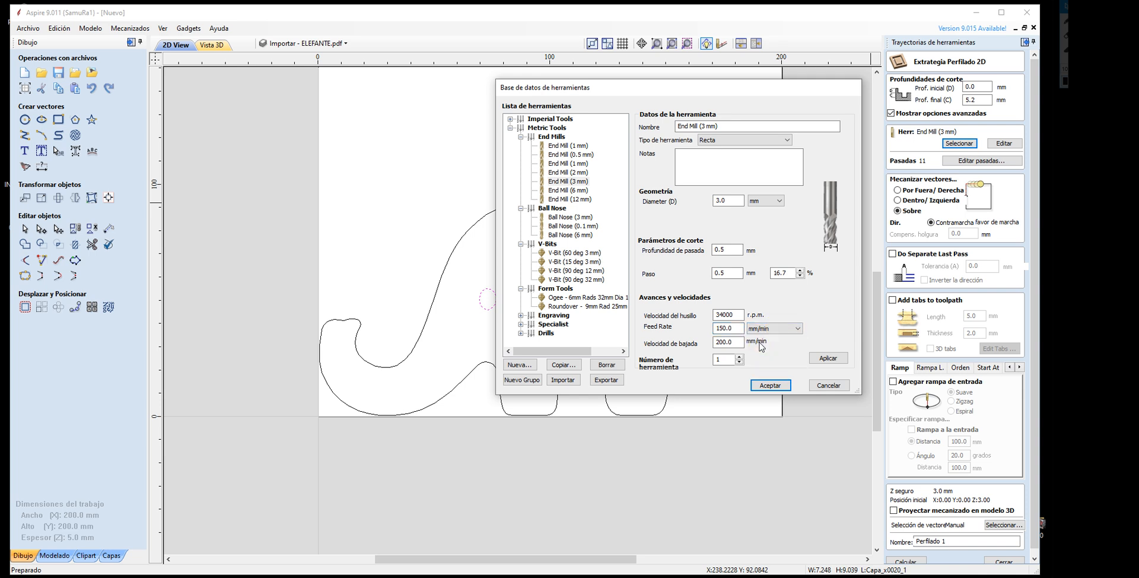
Step: Try feed rates of 200 and 800 mm/min for the 3 mm end mill
drag(737, 330, 702, 330)
drag(736, 329, 705, 327)
text(200)
key(BackSpace)
key(BackSpace)
key(BackSpace)
text(800)
drag(728, 329, 715, 329)
key(BackSpace)
Step: Set the 3 mm end mill's plunge rate to 150 mm/min
drag(742, 342, 715, 344)
double_click(727, 328)
double_click(714, 344)
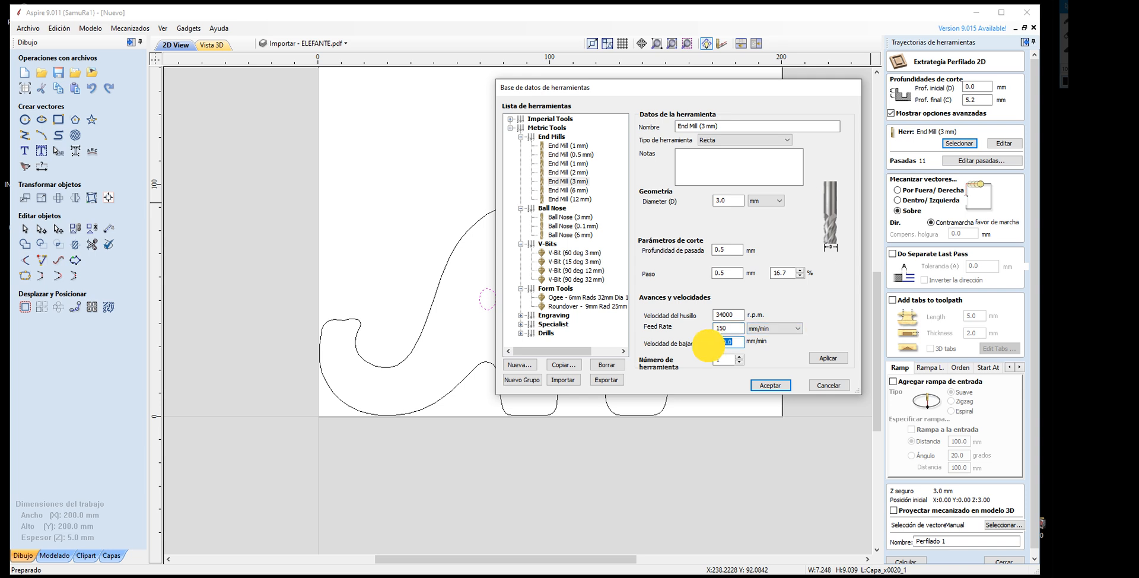
text(150)
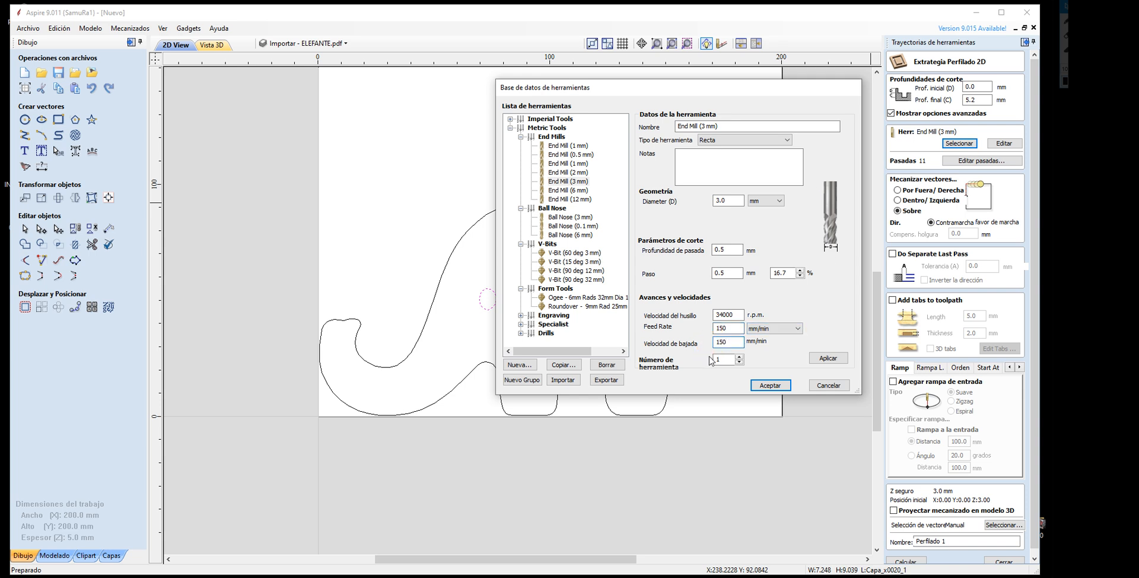
Step: Set the 3 mm end mill's feed rate to 700 mm/min and accept the tool for the eye profile
double_click(724, 328)
drag(709, 89, 674, 88)
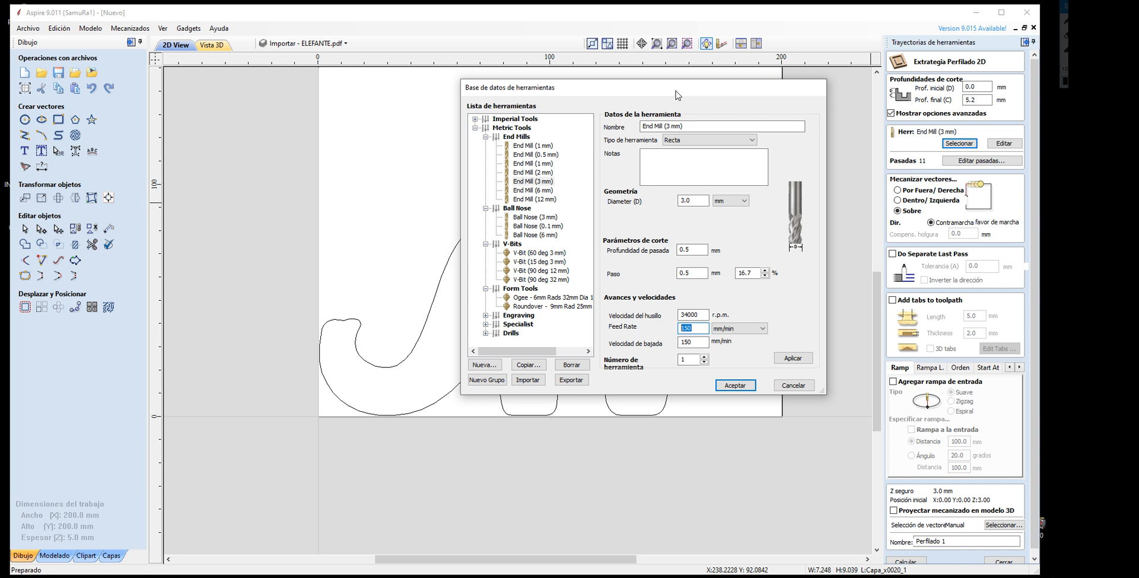
text(700)
double_click(690, 328)
drag(733, 92, 743, 79)
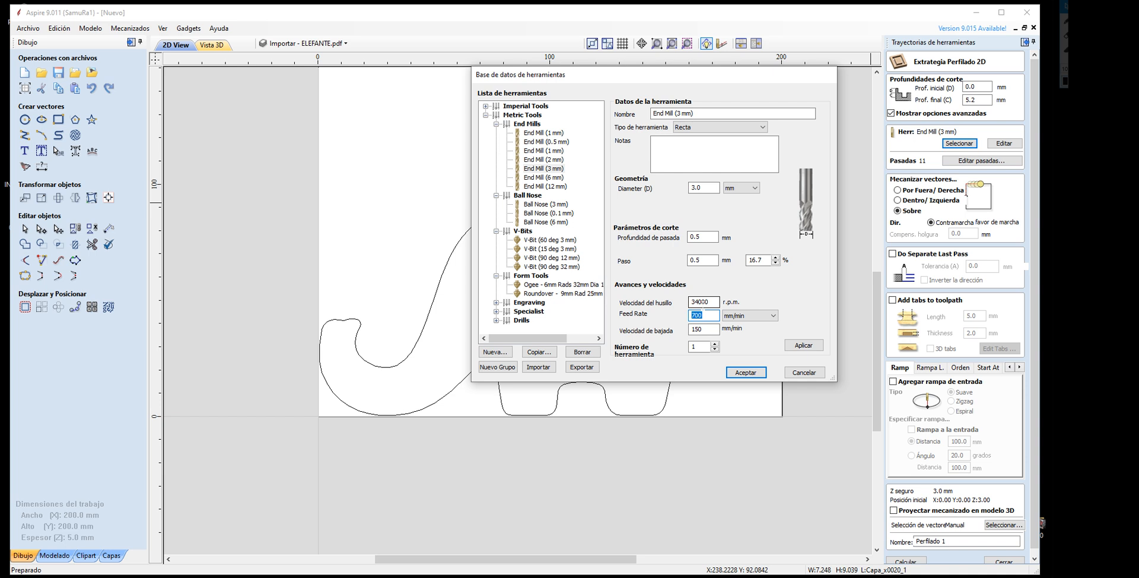
click(688, 315)
drag(740, 76, 710, 148)
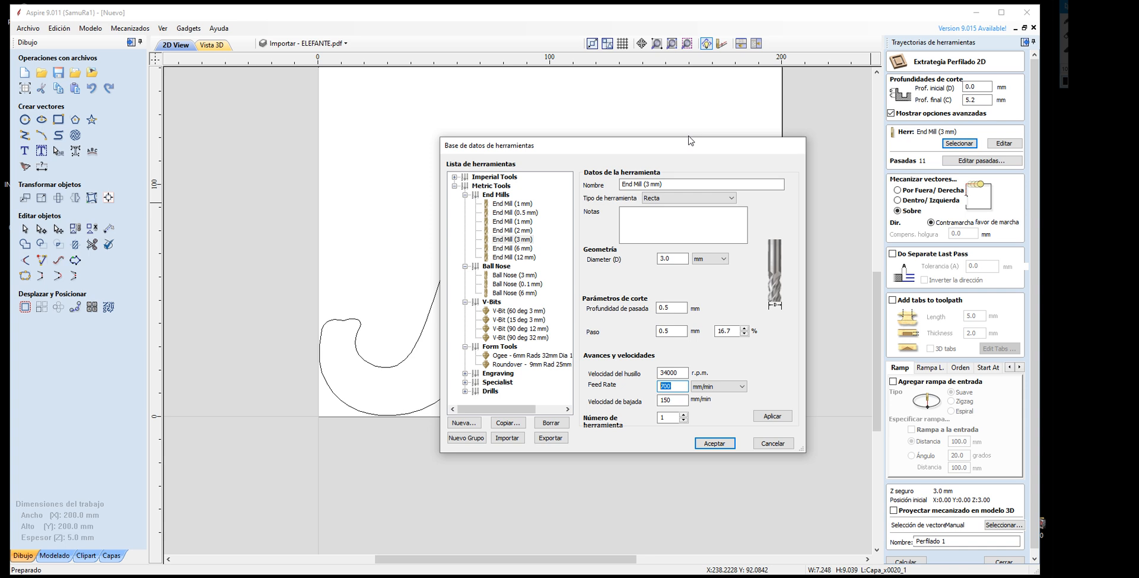
click(676, 386)
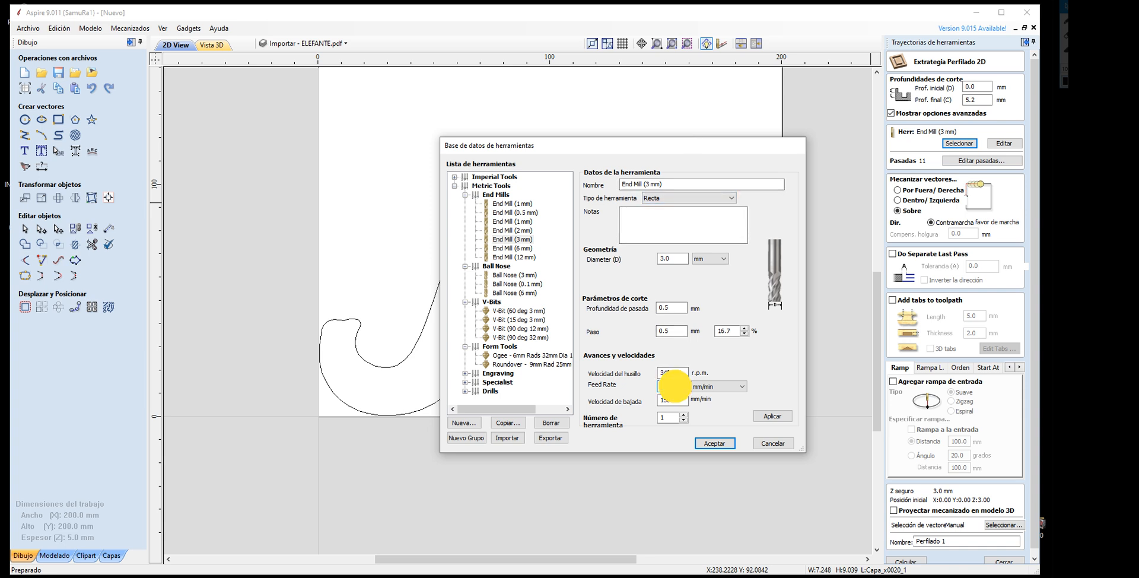
text(700)
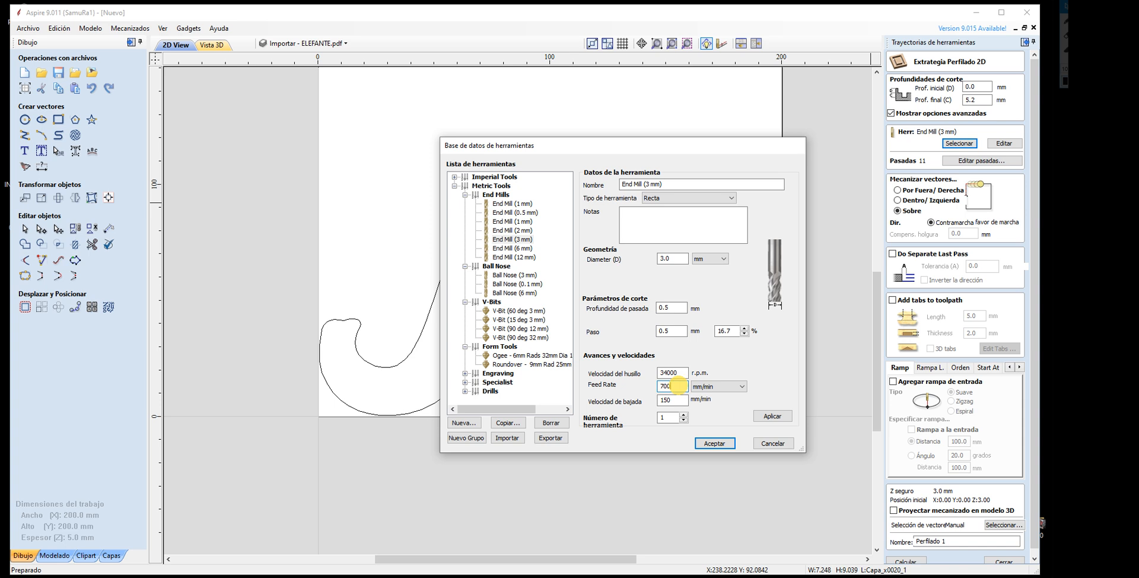
click(712, 443)
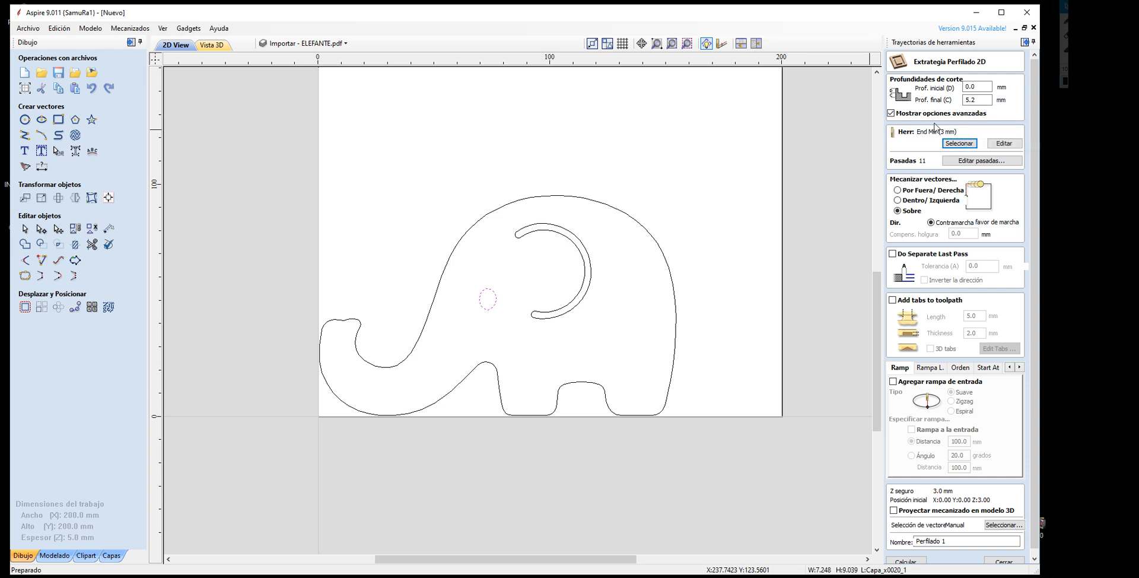
Step: Reopen the tool database and review the 3 mm end mill's name and the available tool types
click(959, 143)
drag(623, 145, 595, 103)
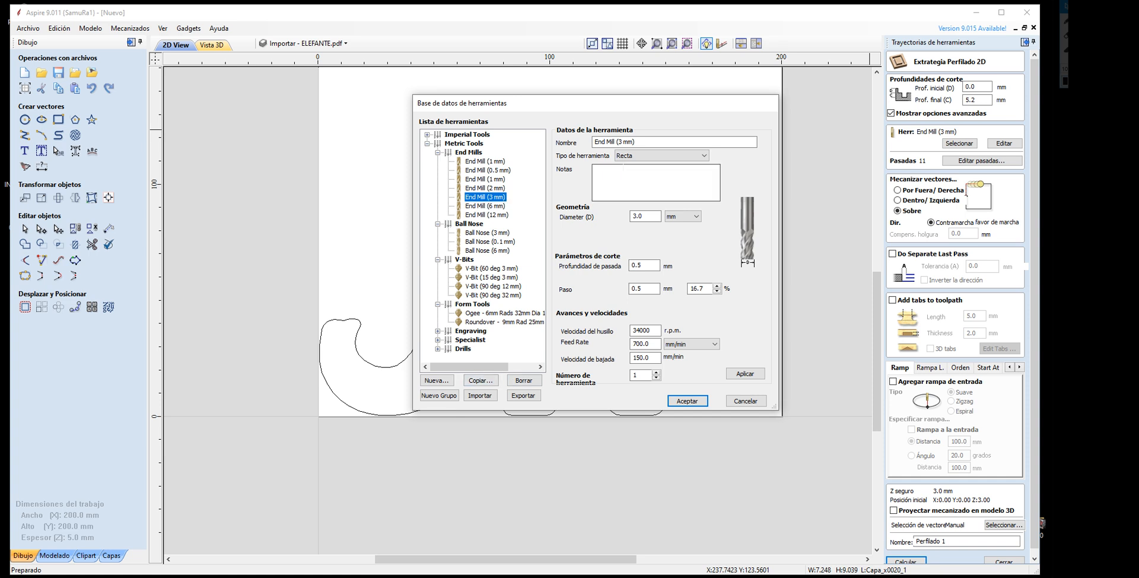
double_click(619, 141)
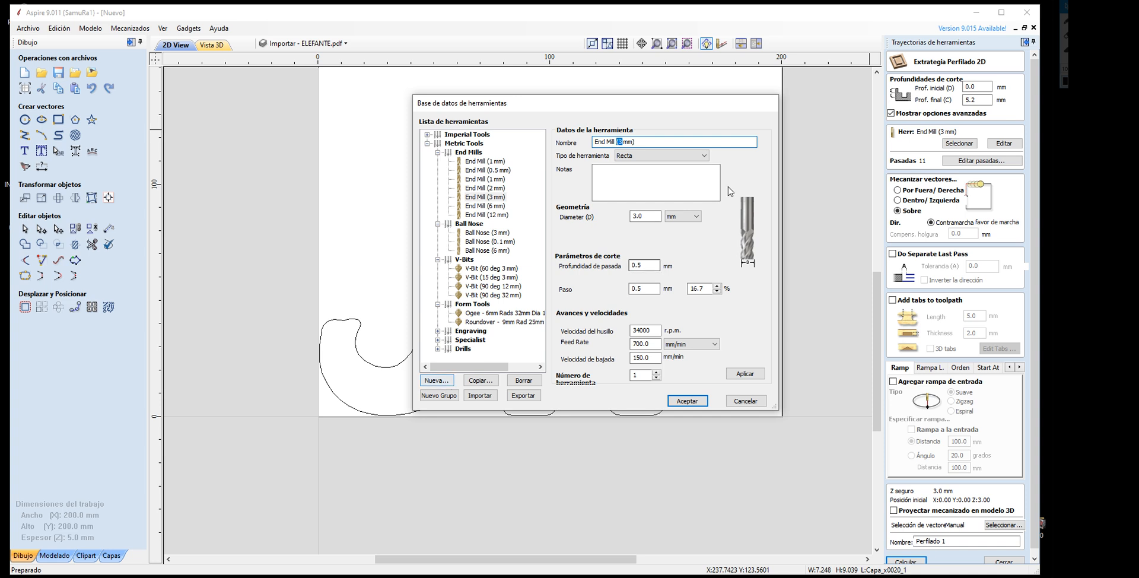
click(685, 155)
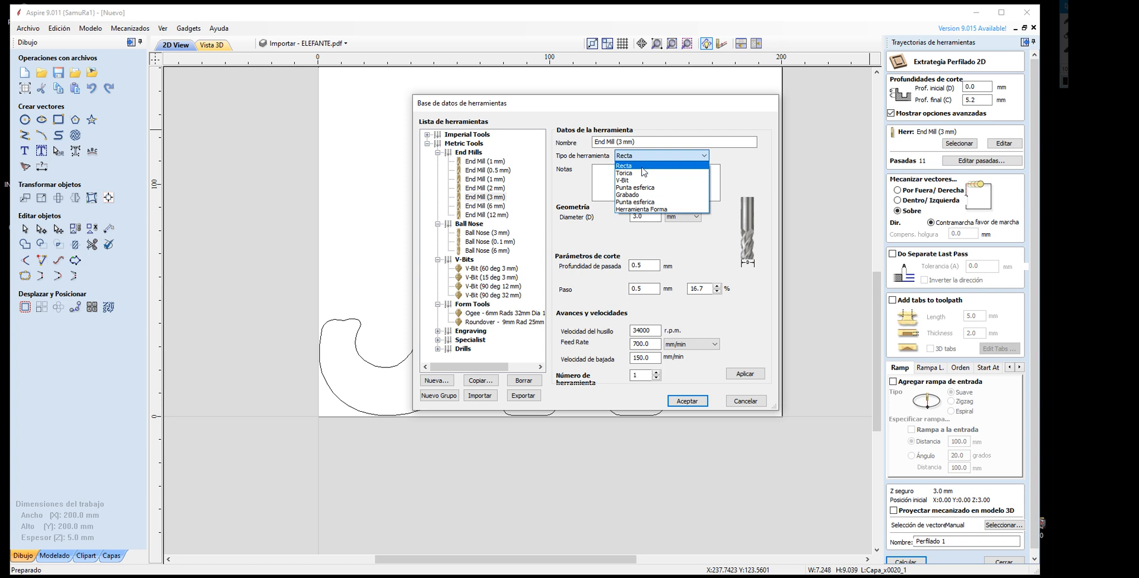
click(648, 147)
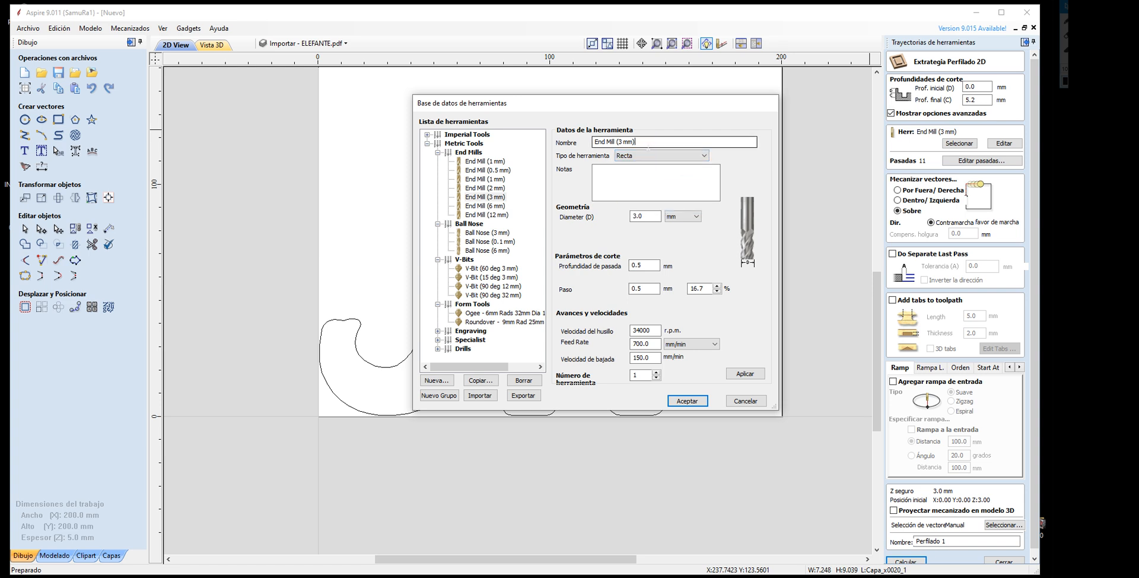
Step: Compare the 3 mm ball nose and 60-degree V-bit in the tool database and keep End Mill (3 mm) for the profile
click(482, 233)
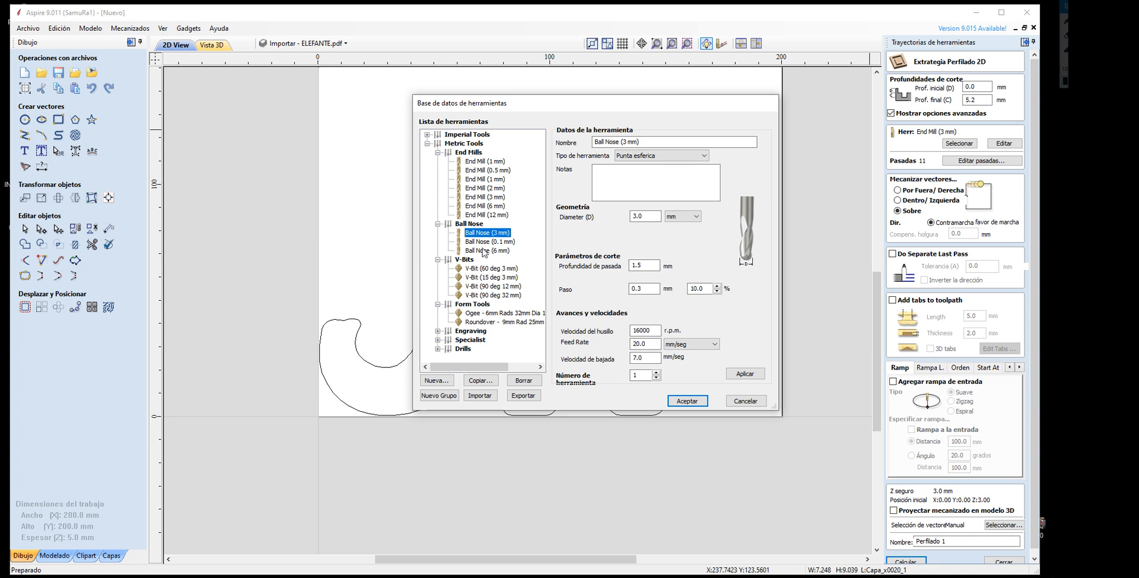
click(473, 268)
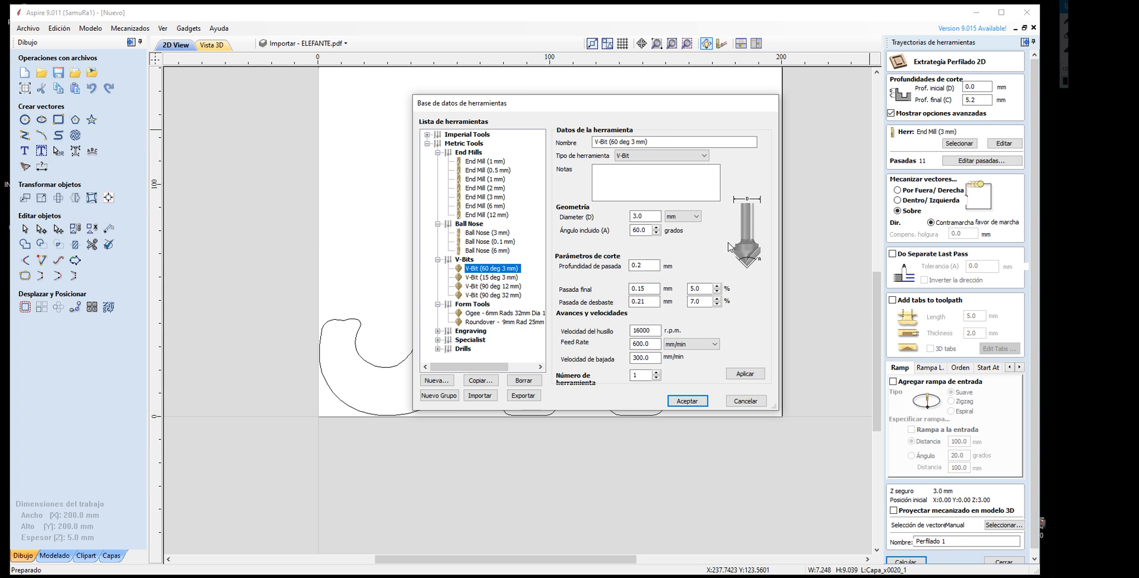
double_click(641, 230)
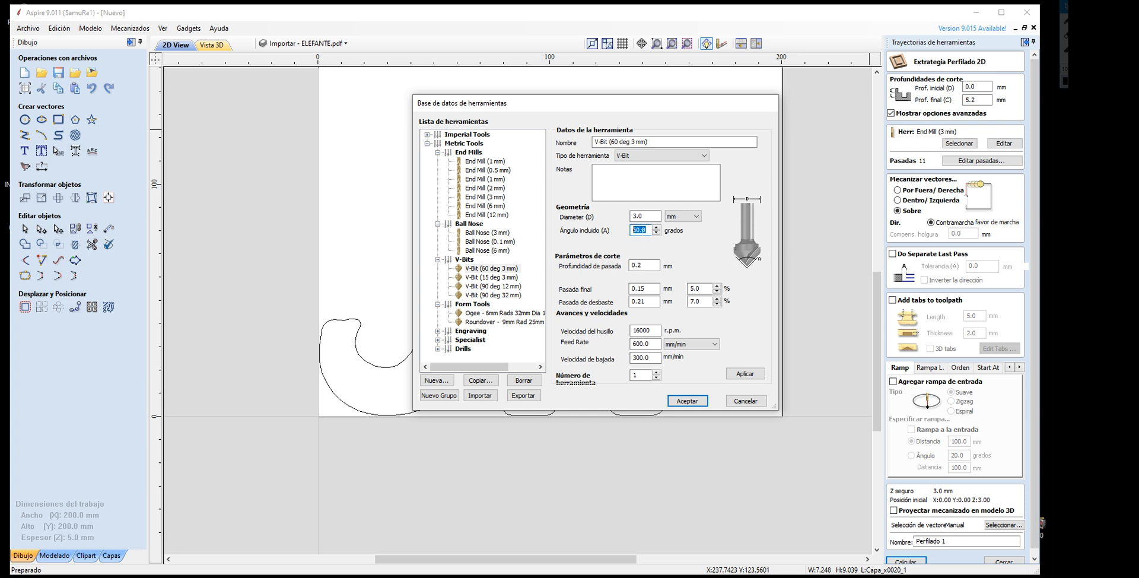
drag(645, 230, 627, 231)
click(490, 197)
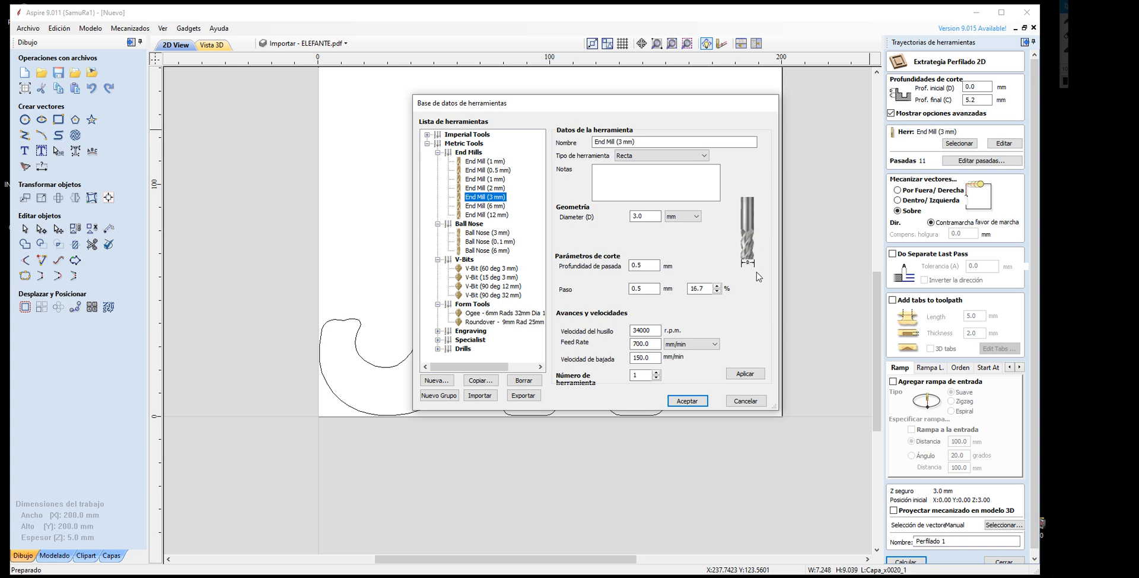
click(683, 400)
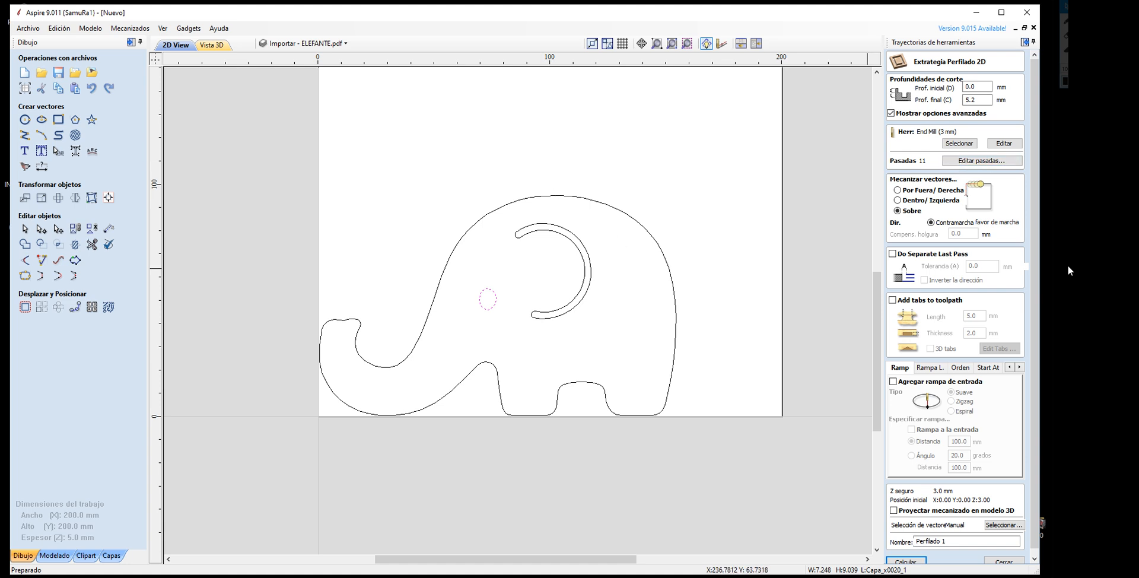
Step: Open the pass depth settings for the eye's 5.2 mm deep profile cut
double_click(966, 100)
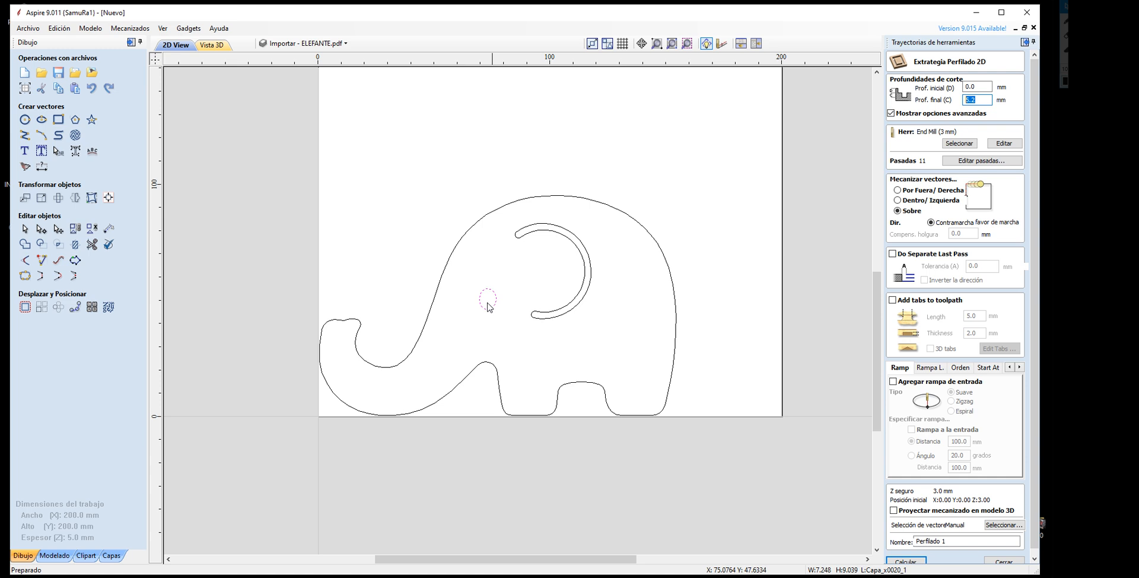
click(976, 161)
drag(516, 139, 829, 119)
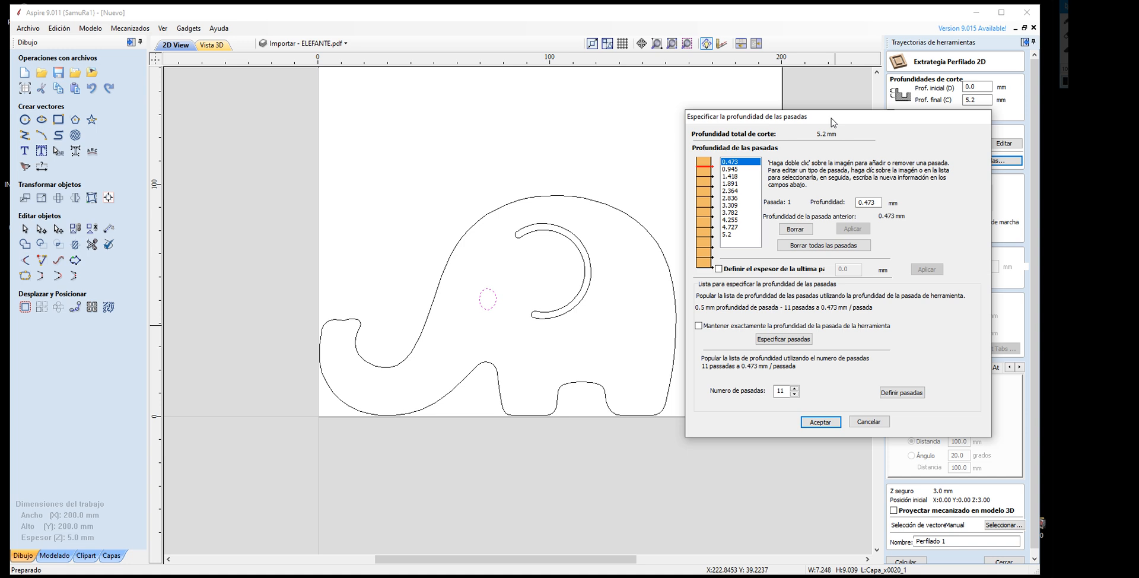
Step: Try splitting the eye cut into four passes and into a single pass
click(794, 394)
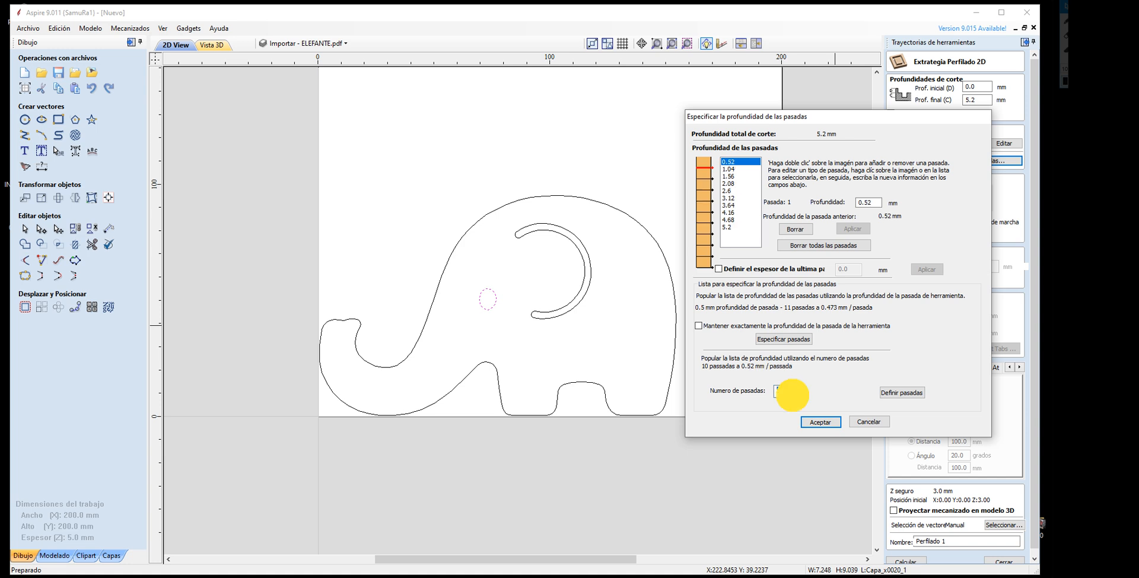
click(794, 394)
click(794, 394)
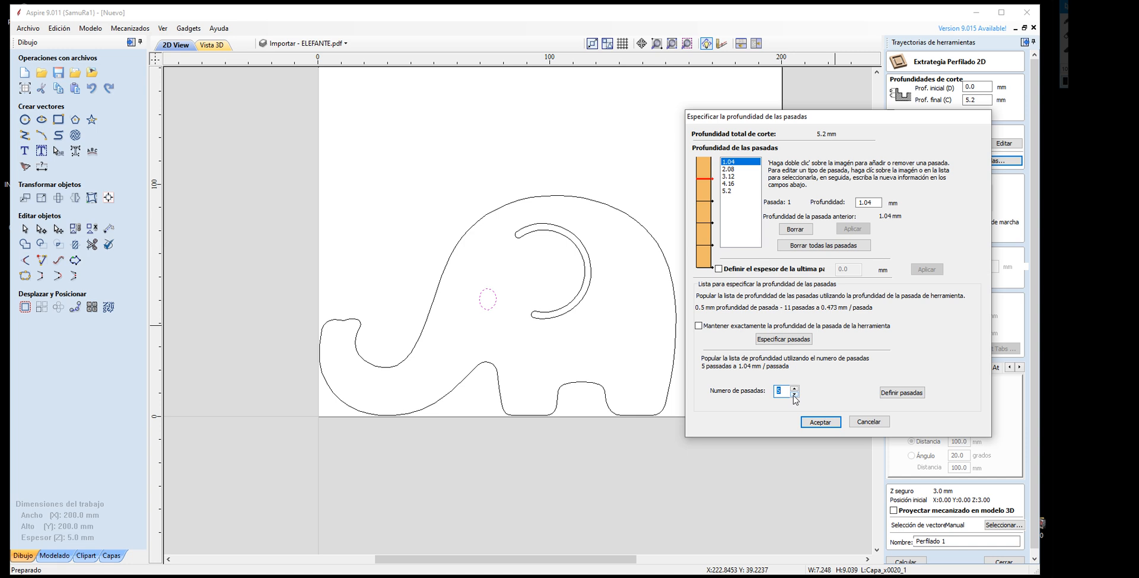
click(794, 394)
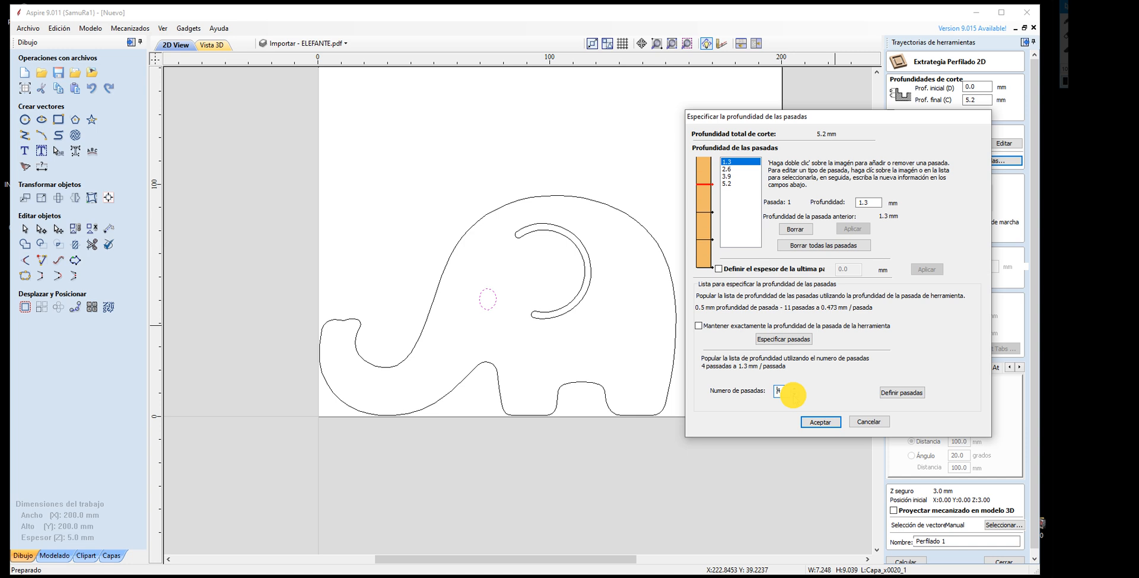
click(795, 394)
click(794, 394)
click(794, 394)
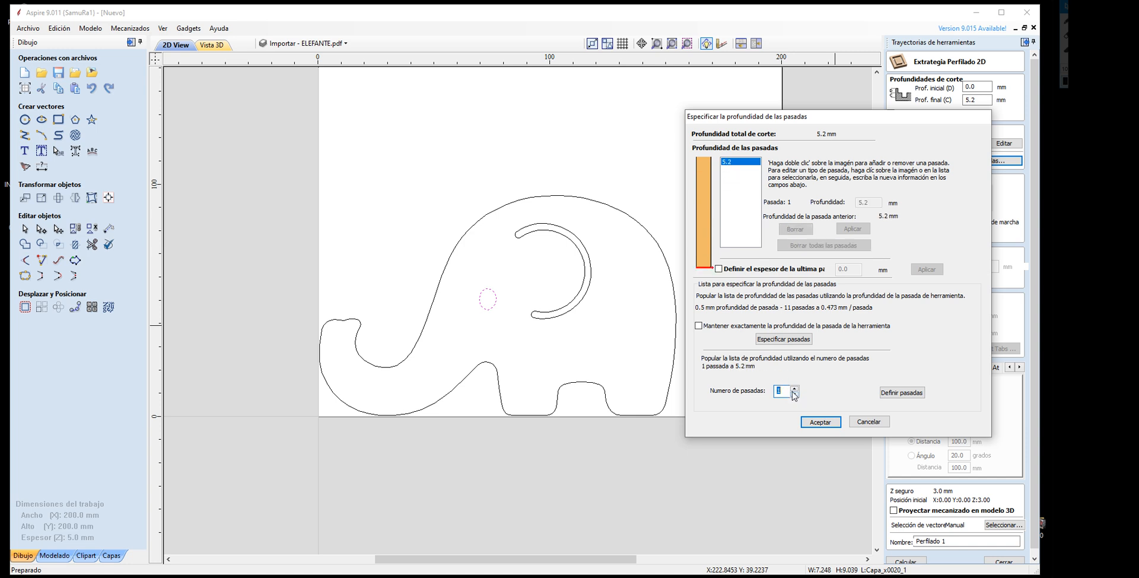
click(795, 388)
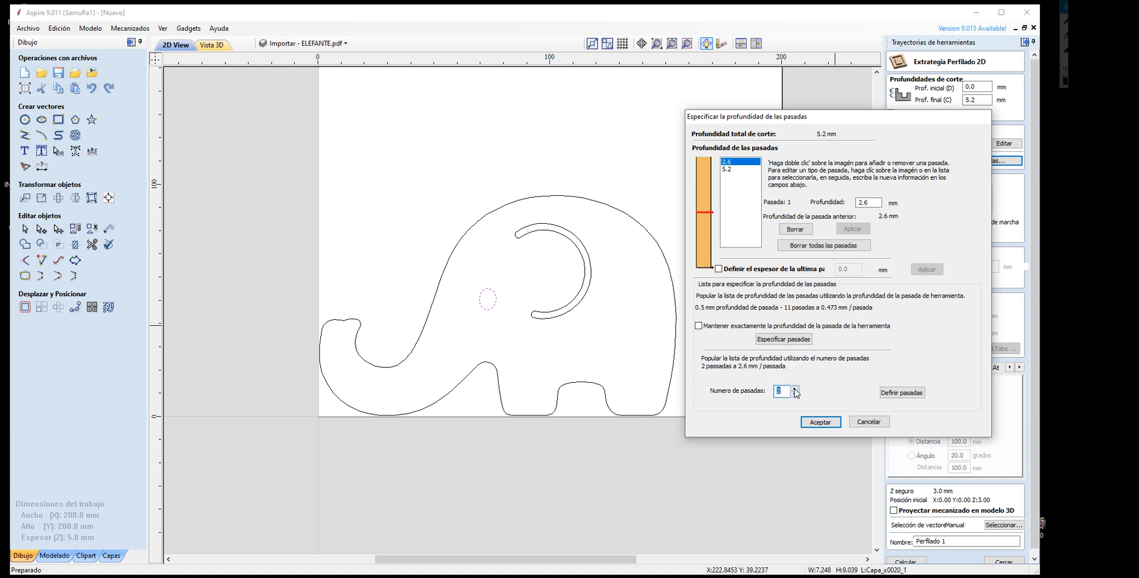
click(795, 388)
click(795, 388)
drag(875, 118, 733, 140)
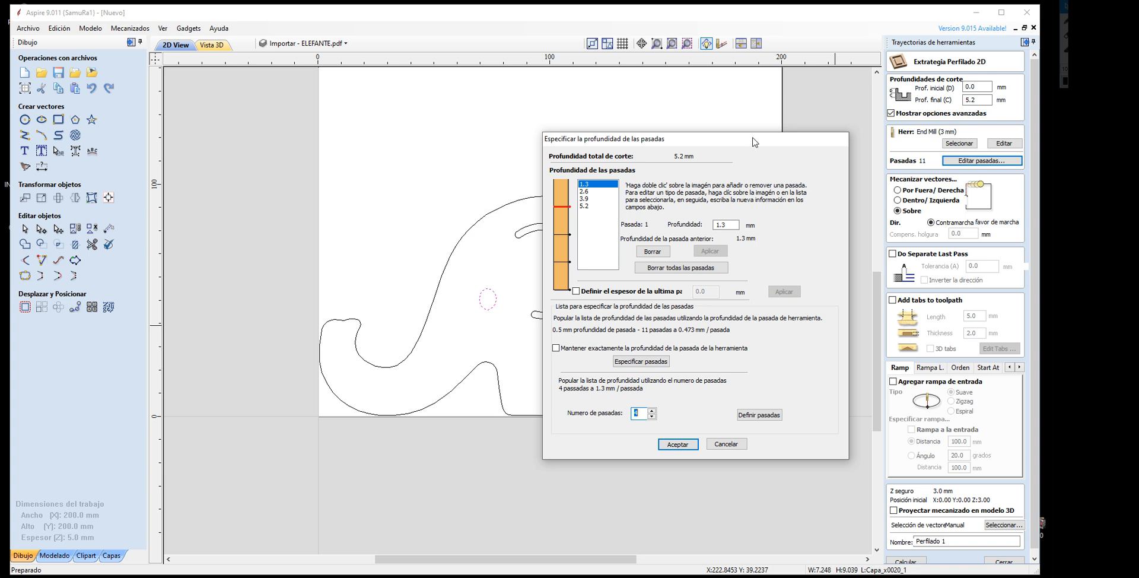
drag(754, 142, 771, 81)
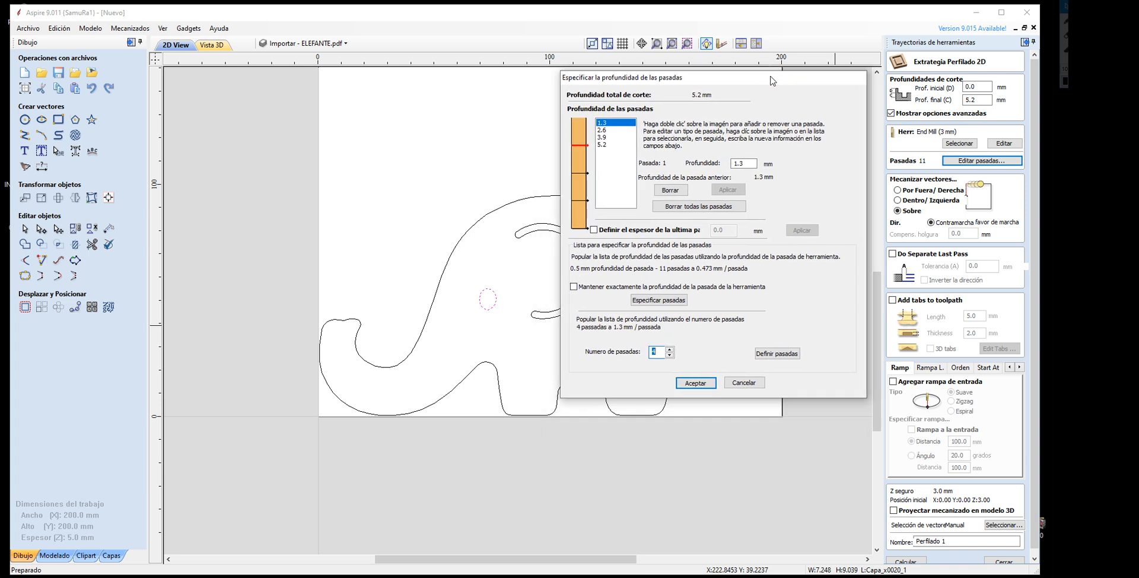
click(669, 354)
click(669, 355)
click(669, 354)
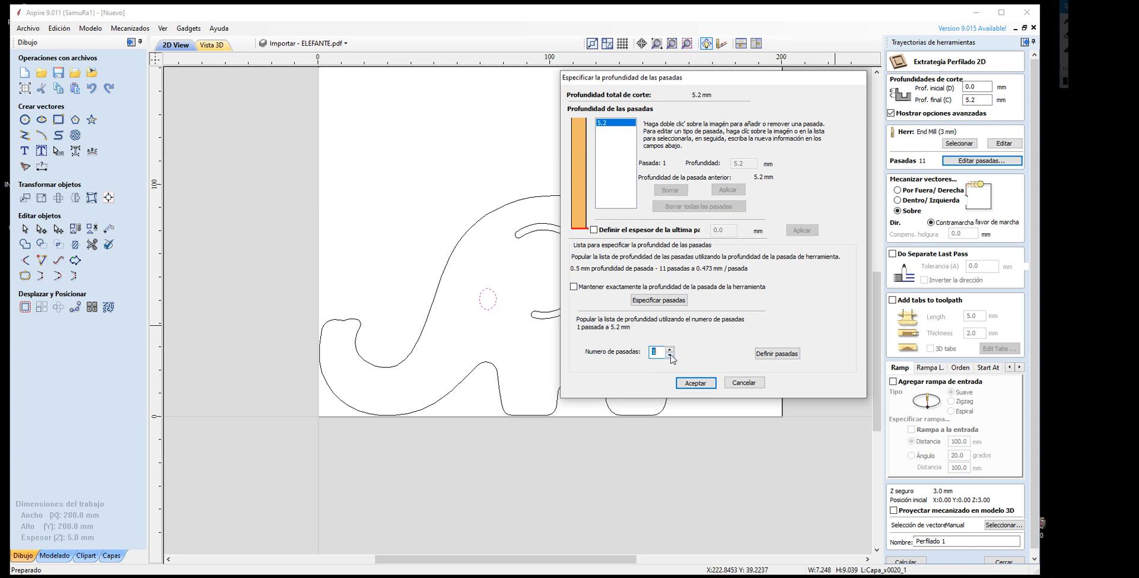
Step: Set the eye profile cut to 10 passes of 0.52 mm each and accept the pass depths
click(669, 349)
click(669, 350)
click(669, 349)
click(669, 350)
click(669, 350)
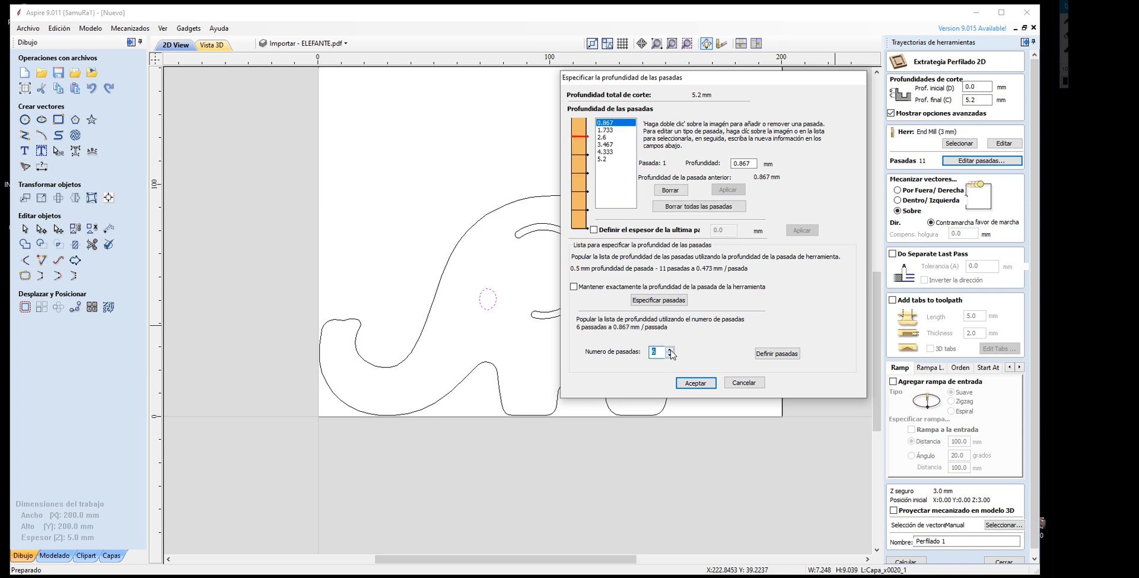
click(669, 349)
click(669, 349)
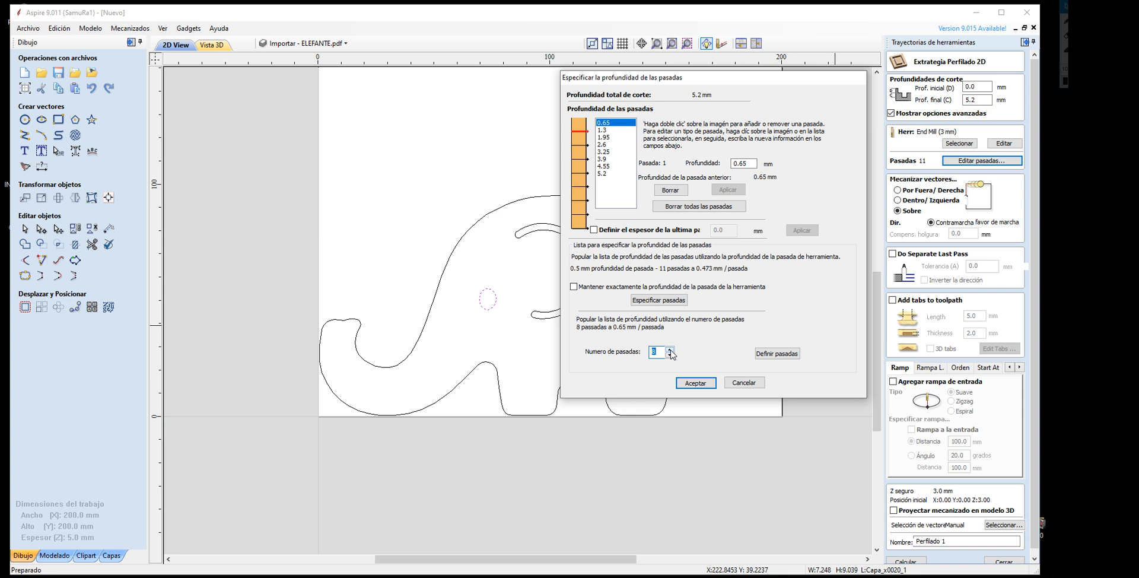
click(669, 349)
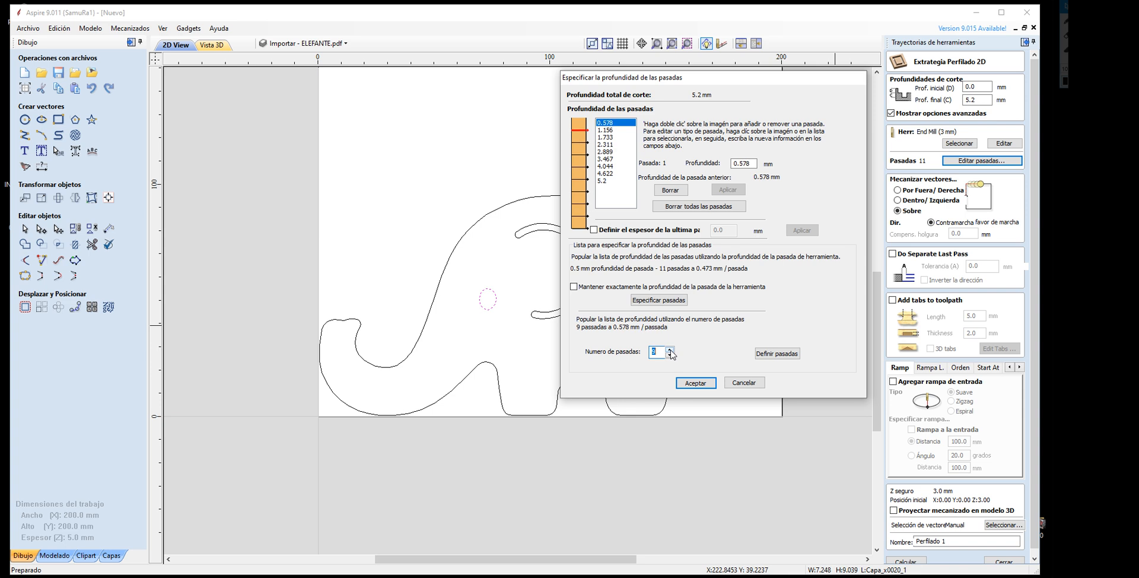
drag(749, 75, 646, 149)
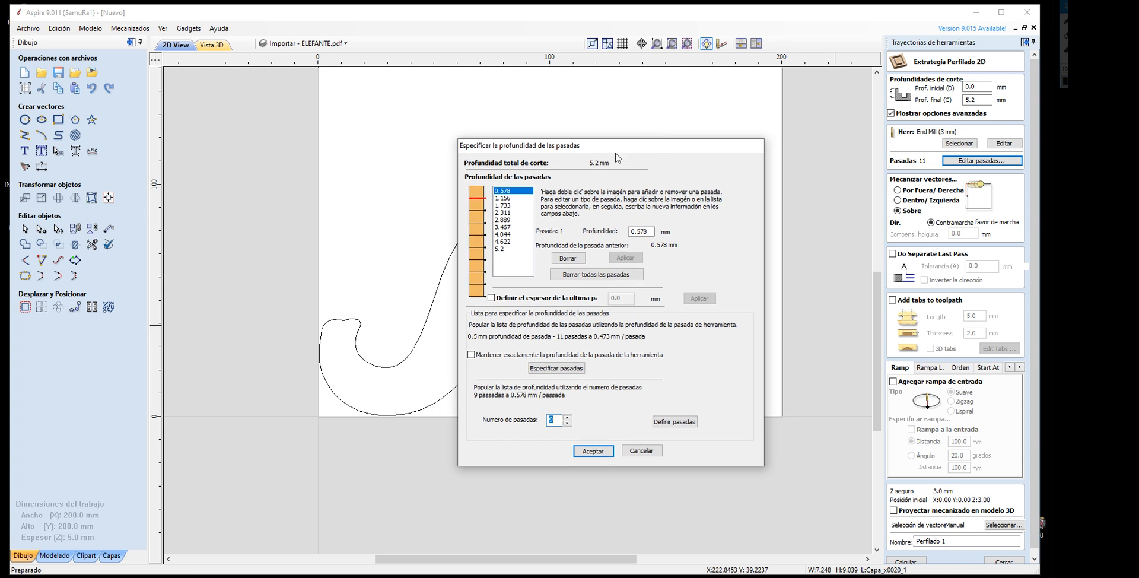
click(567, 417)
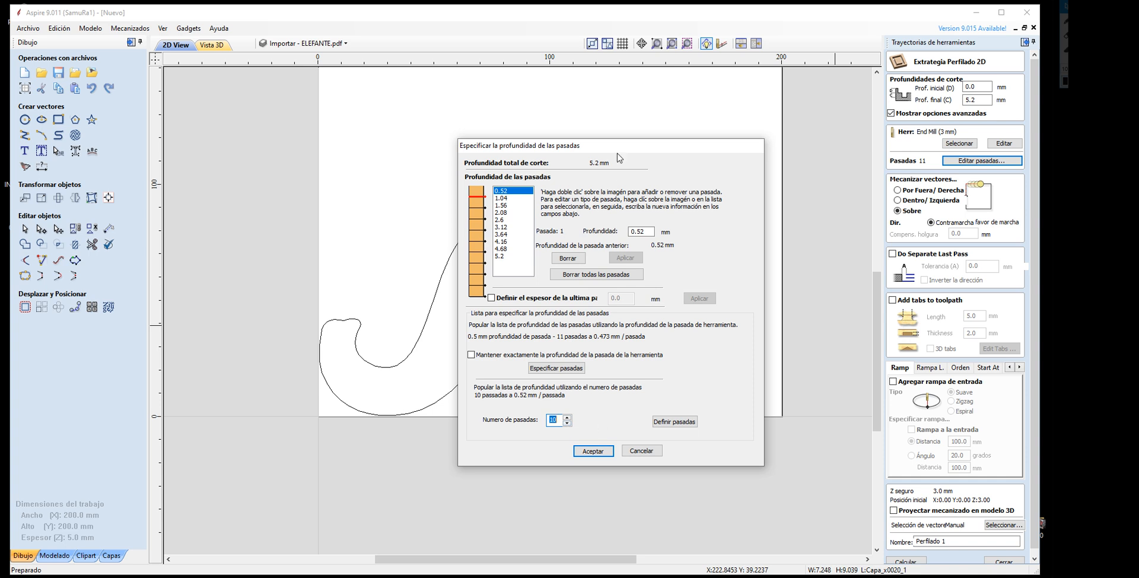
drag(628, 148, 721, 125)
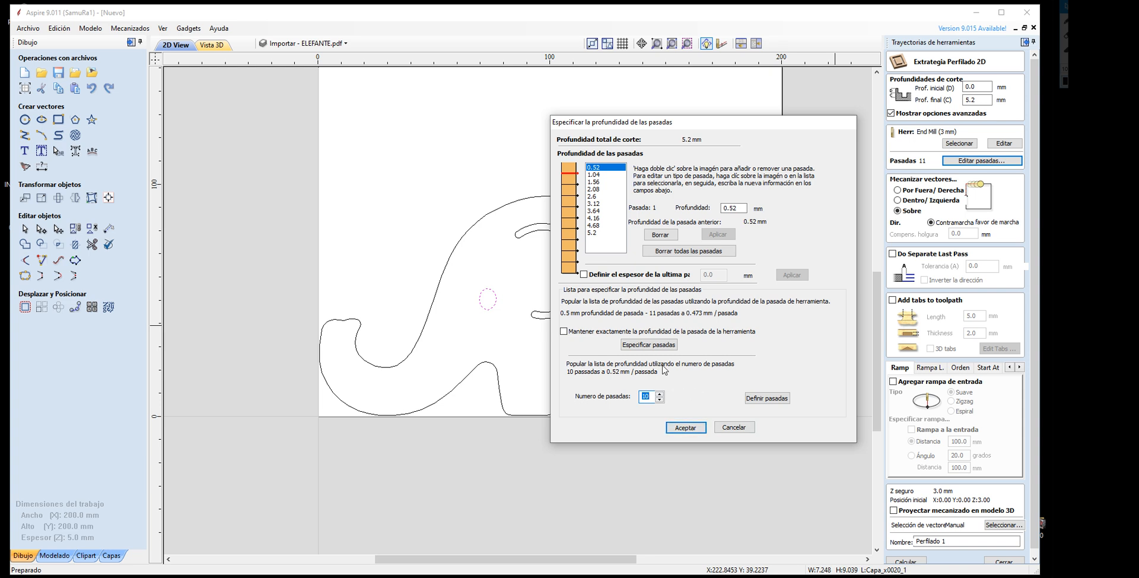
click(686, 429)
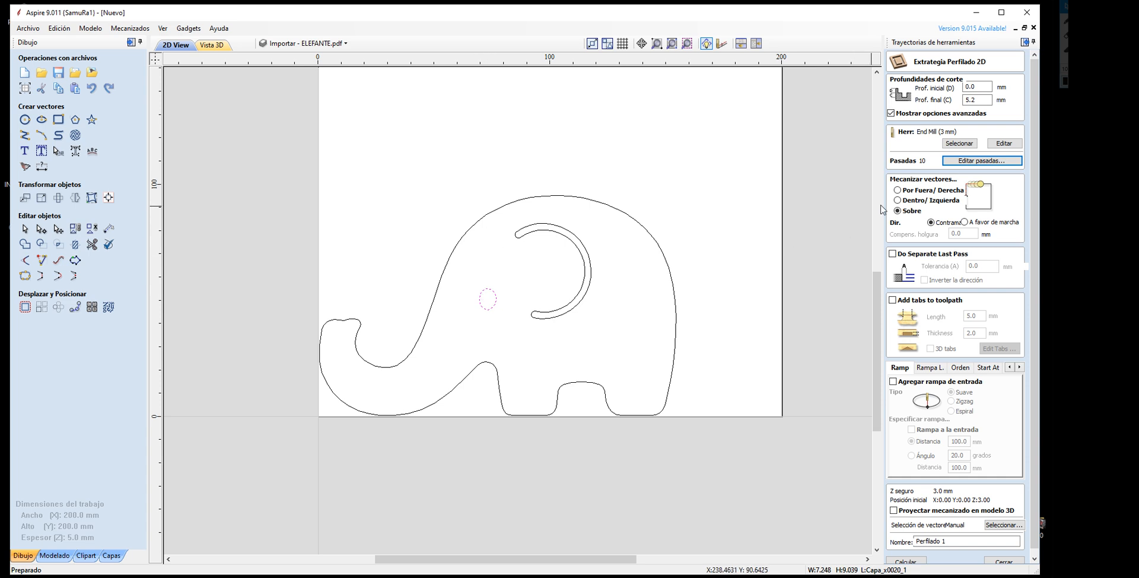
Step: Compare outside and inside machining for the eye vector and set the profile to cut inside (Dentro/Izquierda)
click(905, 201)
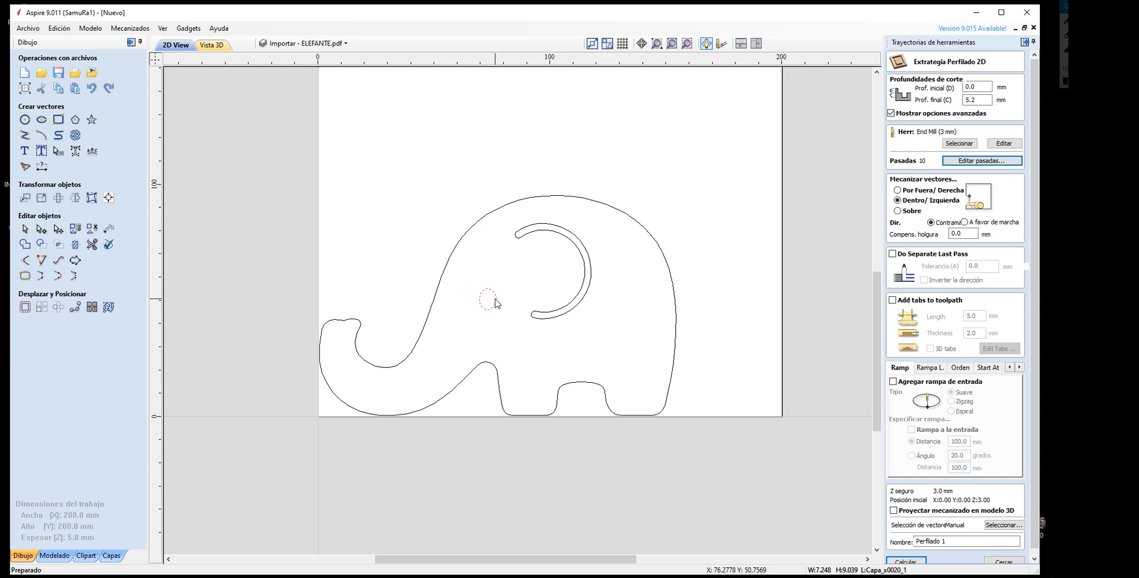
click(907, 194)
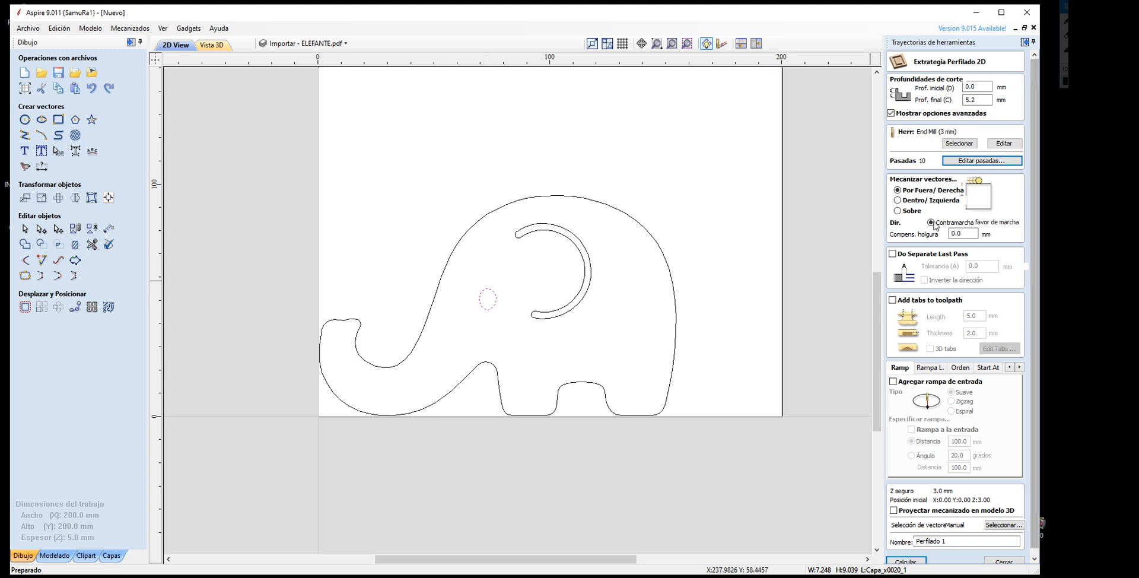
click(927, 202)
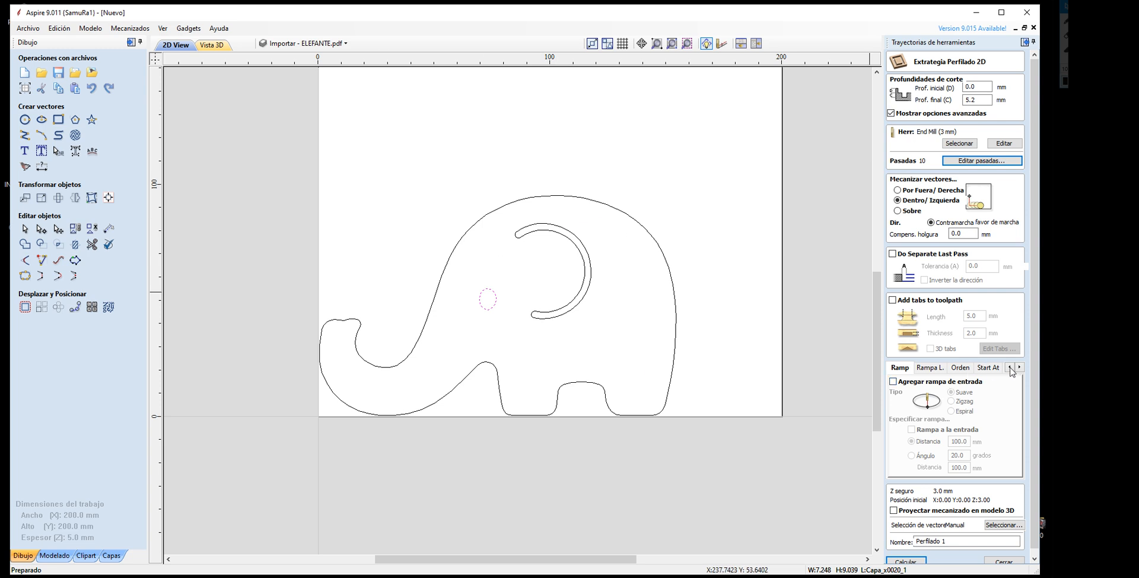
Step: Start calculating the eye's profile toolpath Perfilado 1 and move the message dialog clear of the elephant
scroll(943, 418, down, 1)
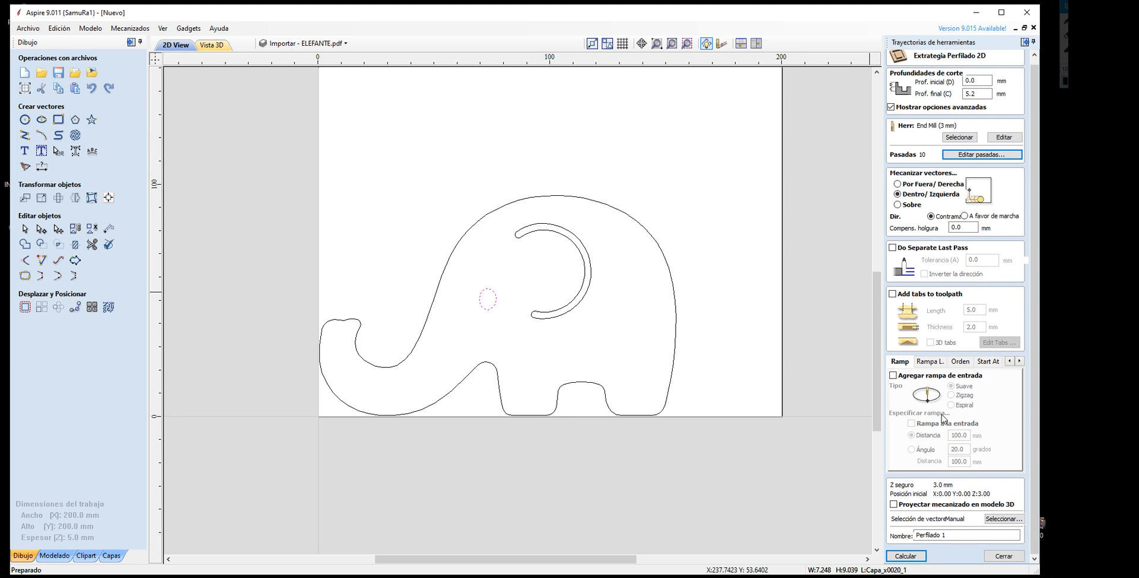
click(911, 556)
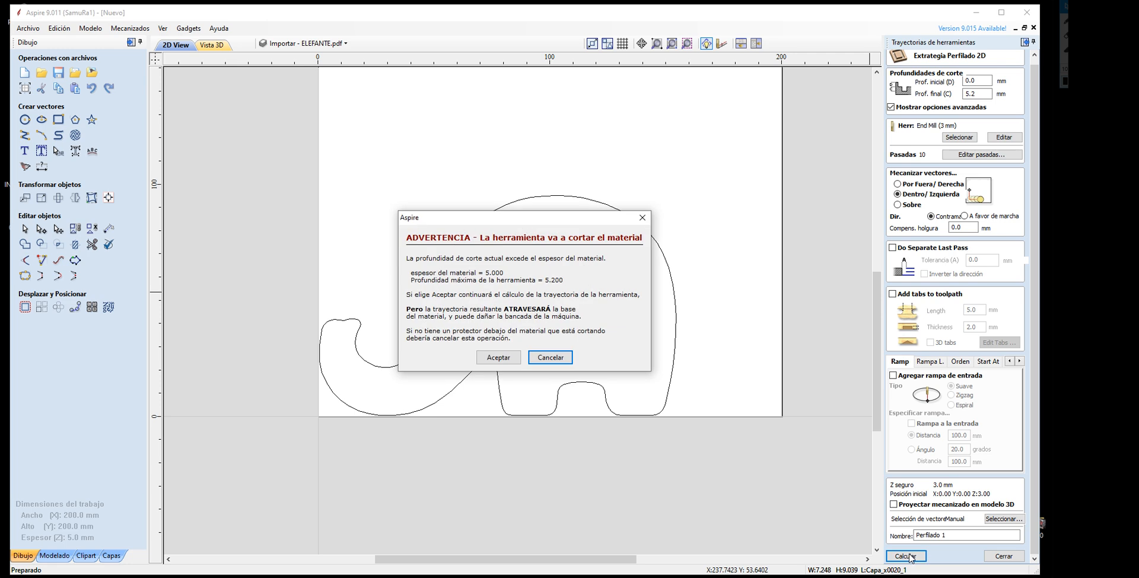
drag(510, 223, 305, 99)
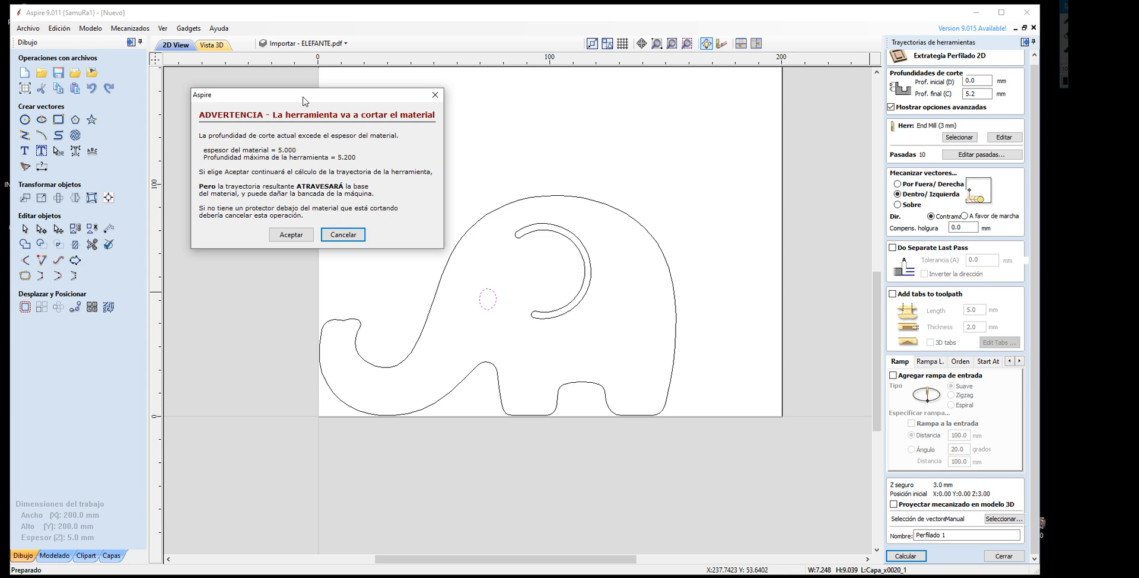
drag(303, 97, 291, 103)
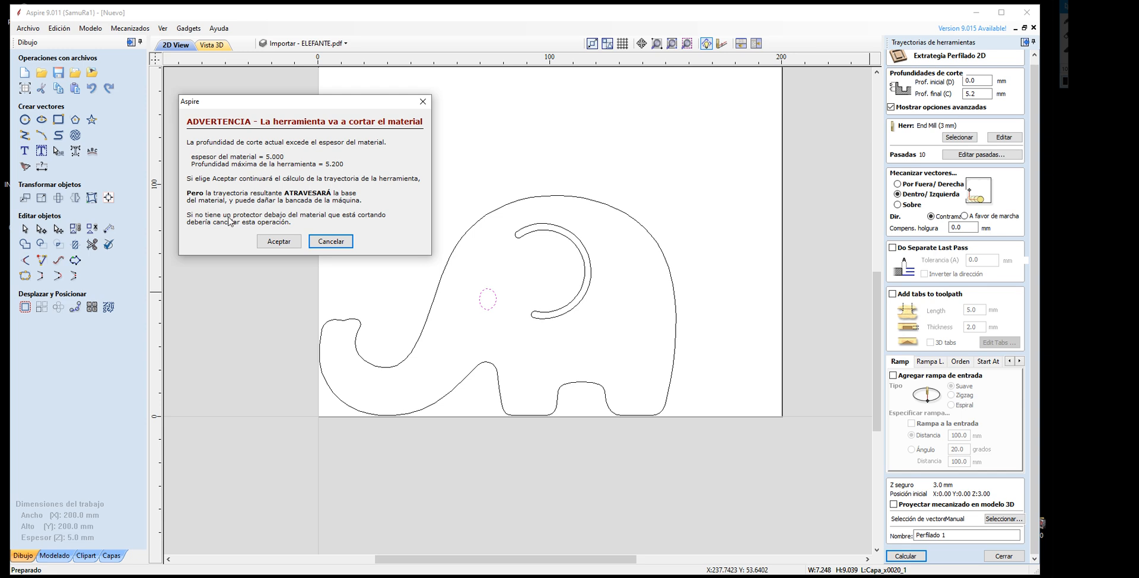
drag(314, 104, 319, 91)
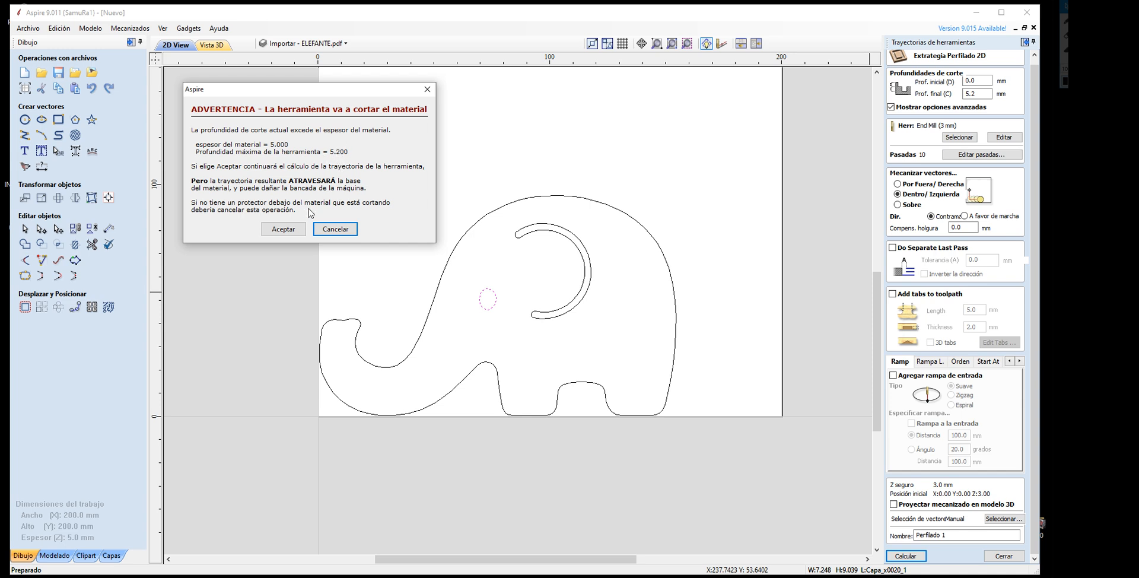
Step: Calculate the eye's 5.2 mm deep inside profile toolpath despite the cut-through warning, and simulate it at a reduced speed
mouse_move(327, 91)
mouse_down()
mouse_move(325, 81)
mouse_move(324, 94)
mouse_up()
click(273, 231)
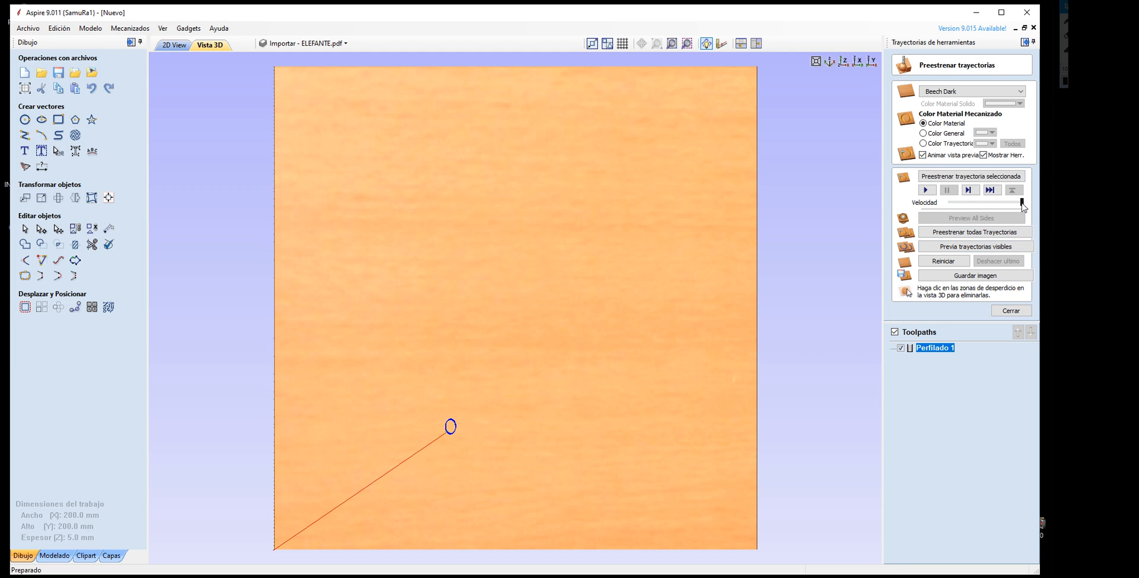
drag(1023, 207, 982, 207)
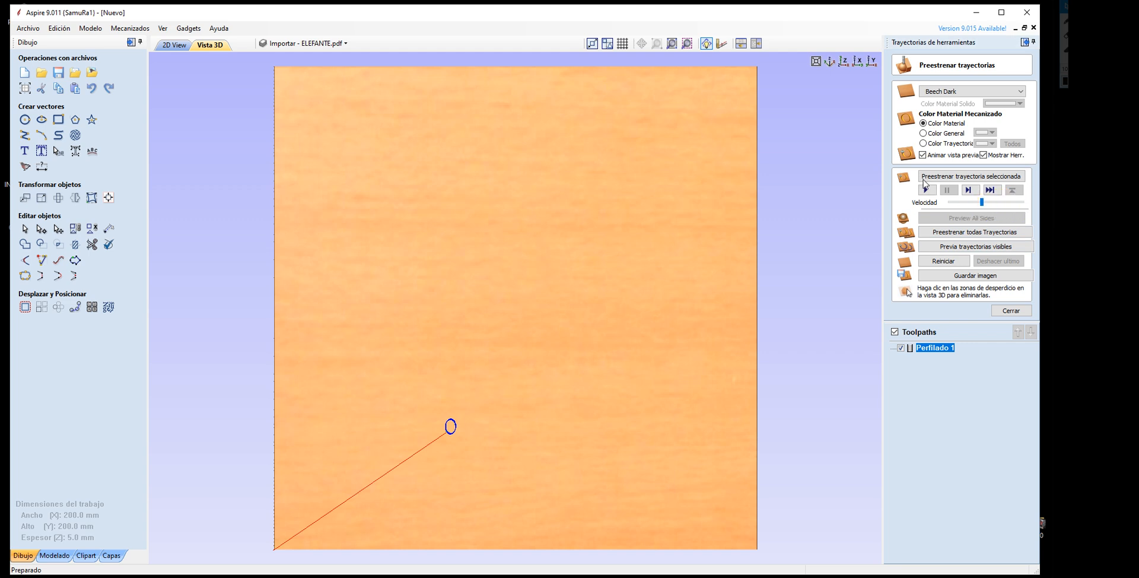
click(925, 189)
drag(983, 205, 962, 207)
mouse_move(967, 206)
mouse_down()
mouse_move(1012, 196)
mouse_move(964, 204)
mouse_up()
click(925, 191)
Step: Inspect the simulated eye cut in the 3D view from above and from the side of the board
click(451, 427)
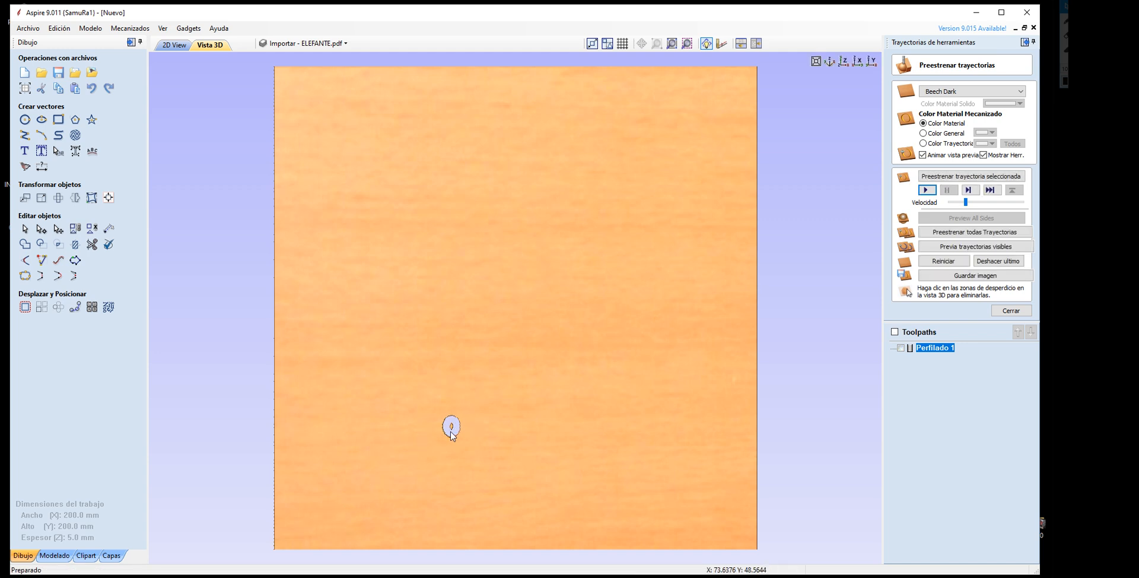
scroll(473, 427, down, 5)
drag(474, 415, 487, 314)
scroll(439, 300, up, 5)
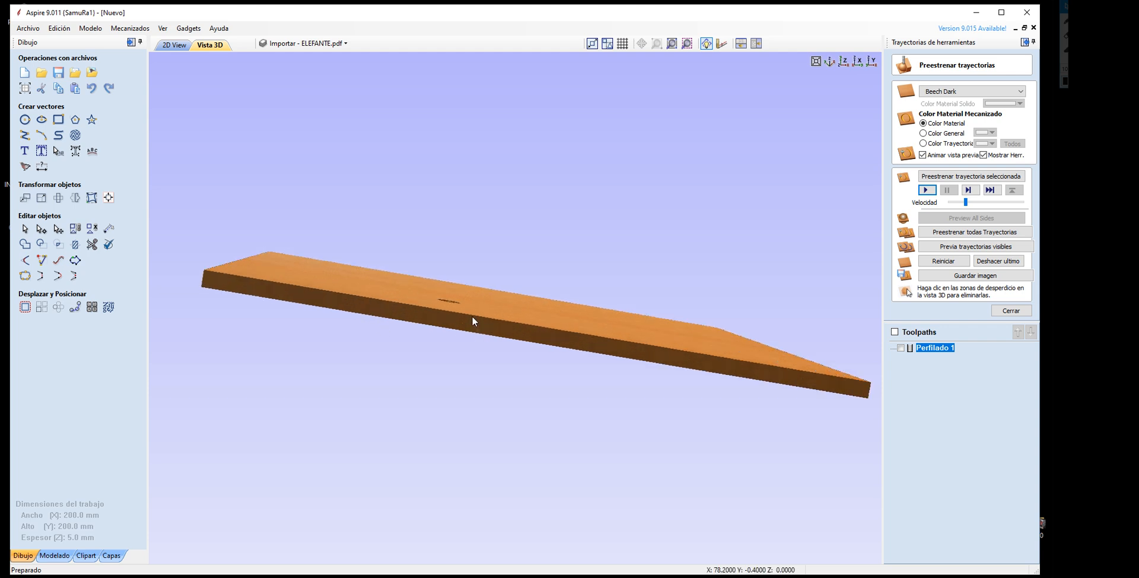
drag(473, 318, 514, 442)
scroll(484, 394, down, 3)
scroll(473, 476, up, 2)
drag(471, 487, 467, 487)
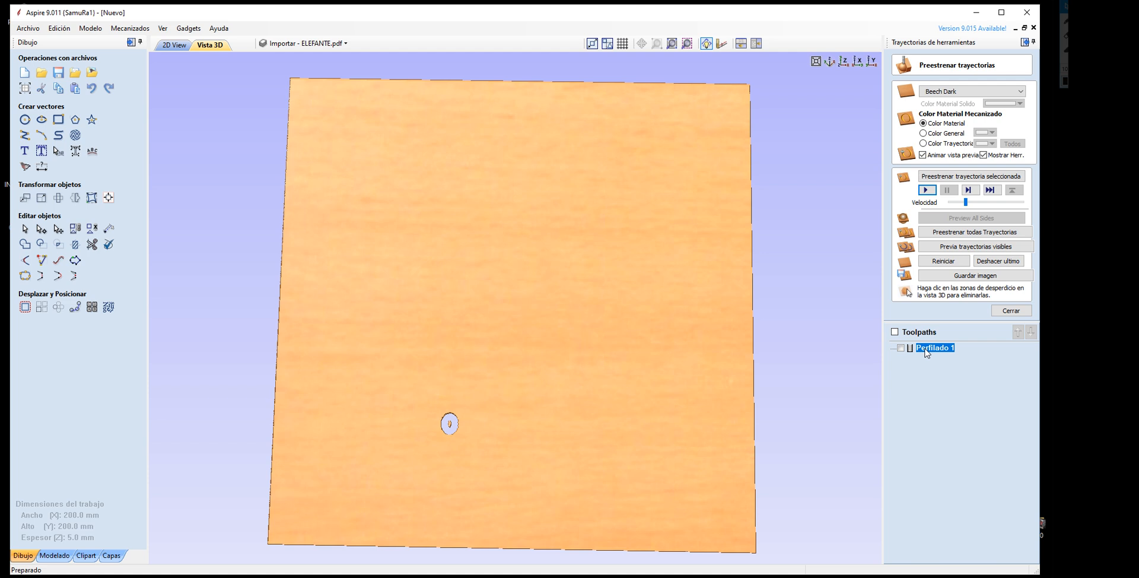
Step: Show the toolpaths on the simulated board and examine the eye's cutting path up close
click(894, 331)
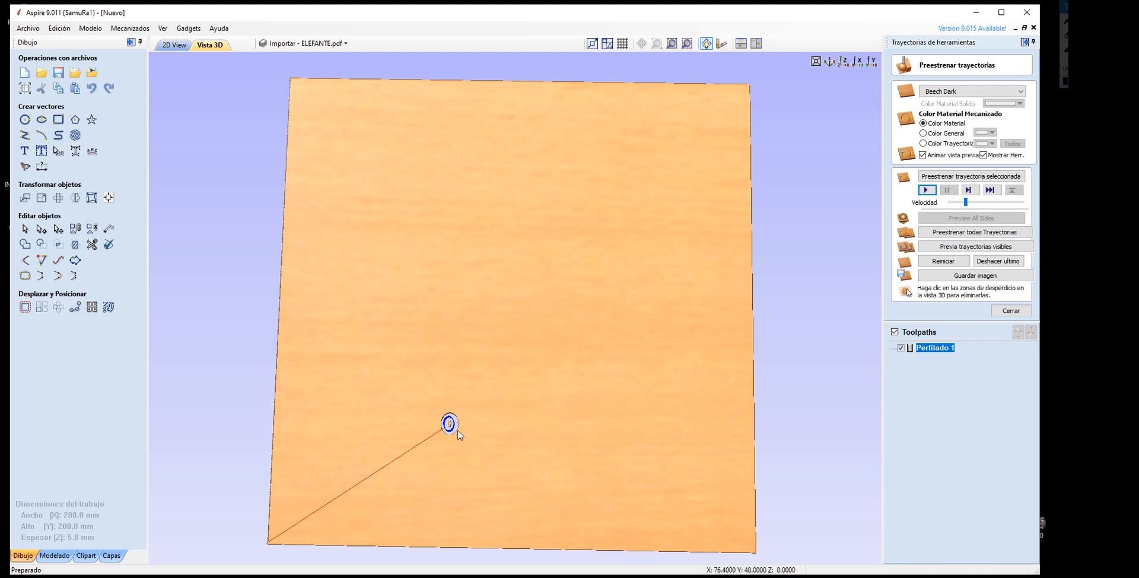
scroll(451, 447, up, 3)
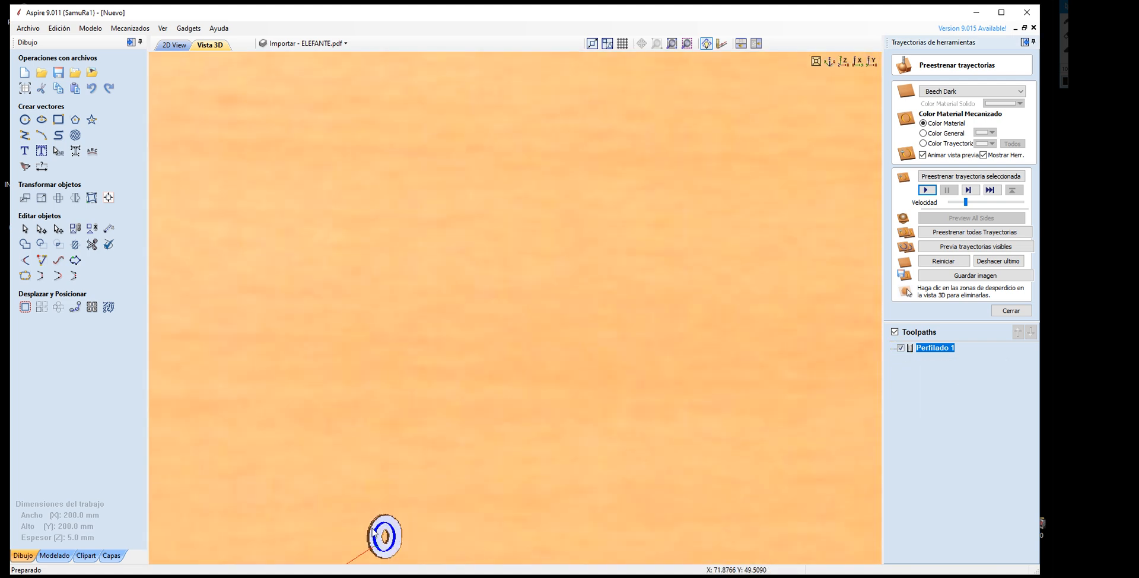
scroll(472, 376, down, 5)
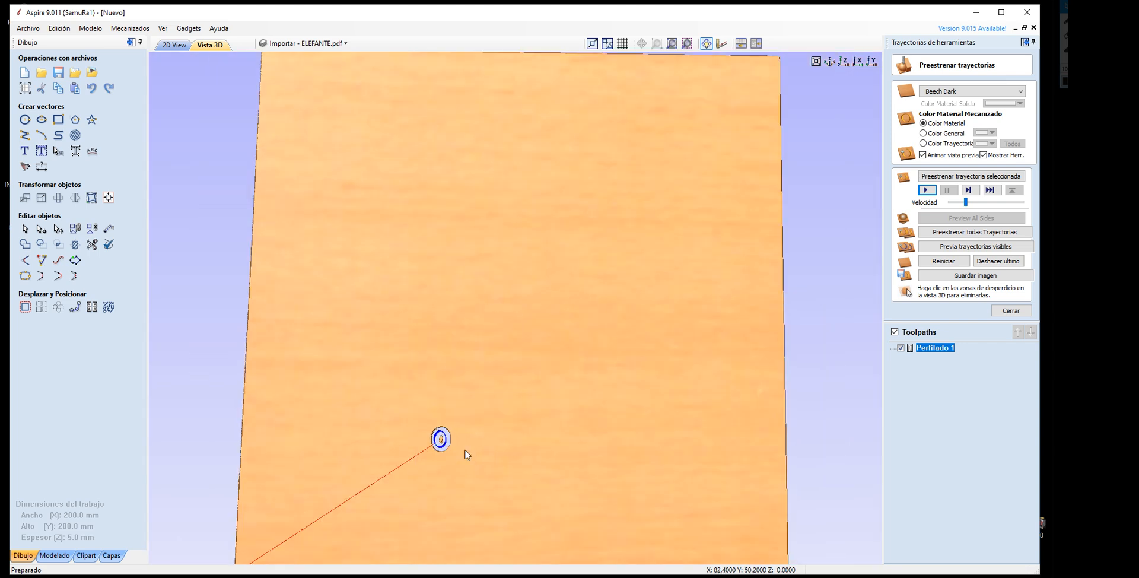
Step: Close the toolpath preview and examine the eye's toolpath against its outline in the 2D view
click(1011, 310)
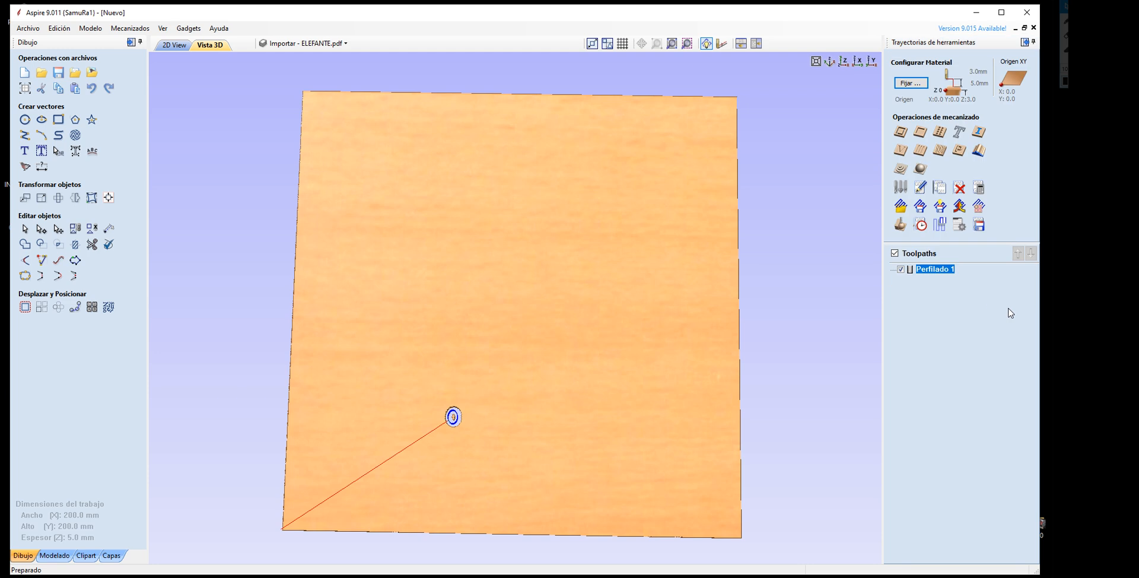
click(171, 45)
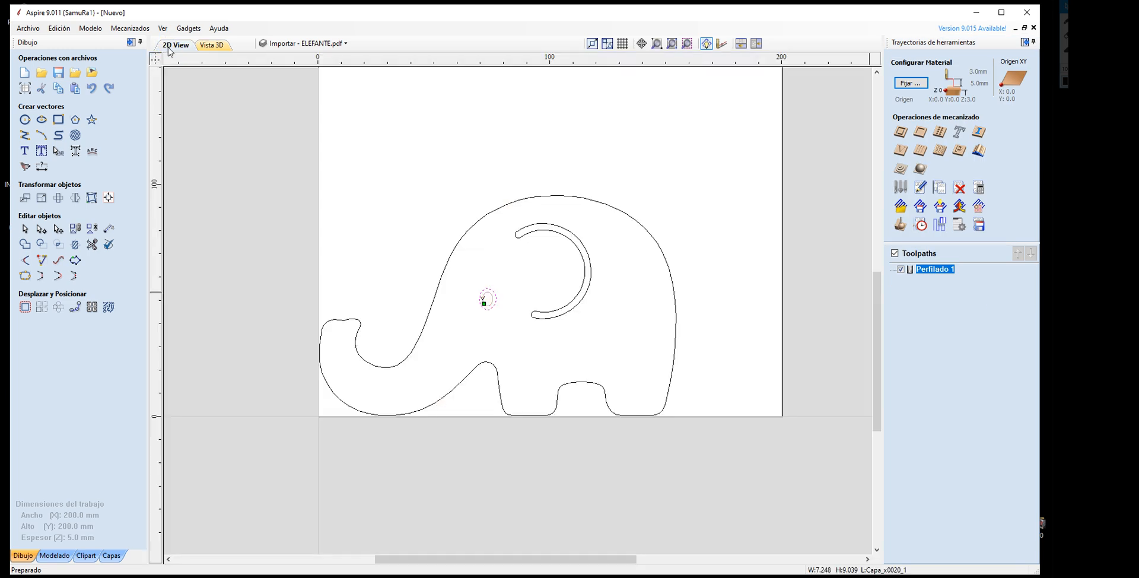
scroll(488, 301, up, 2)
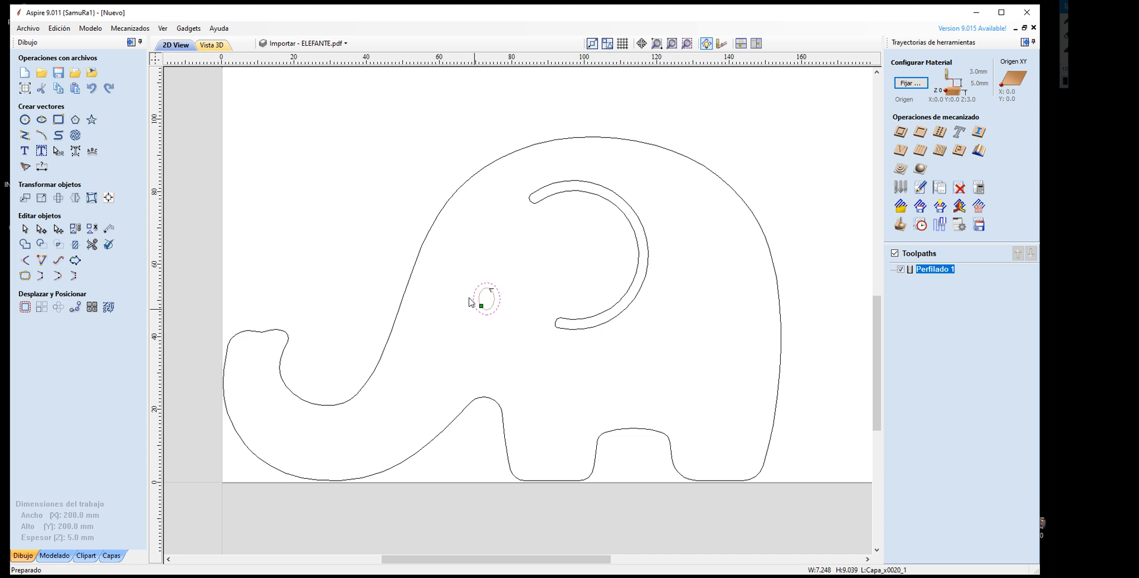
scroll(489, 312, up, 2)
click(522, 304)
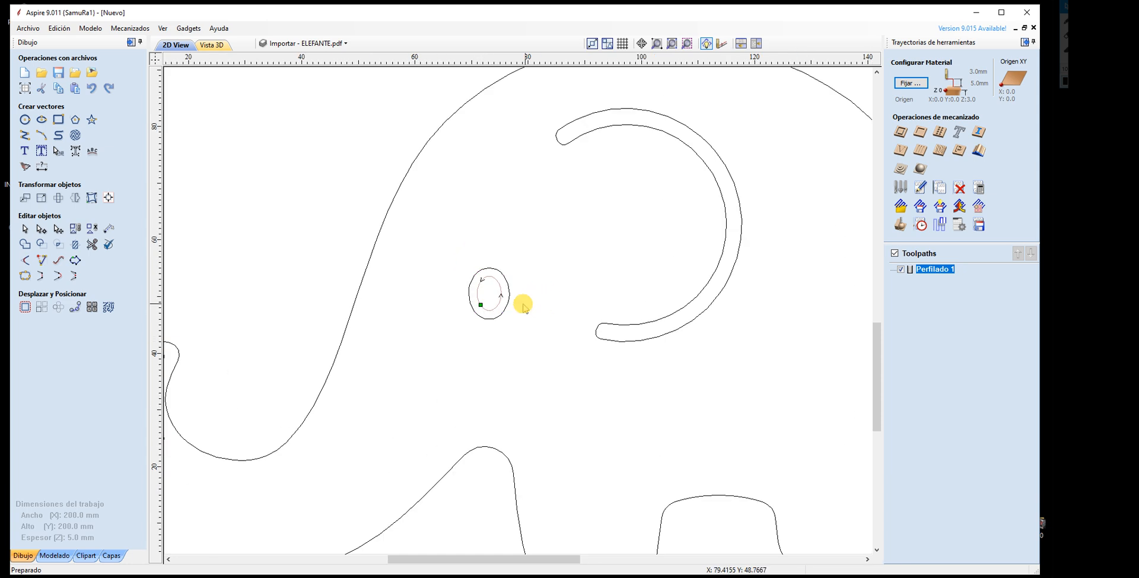
click(505, 278)
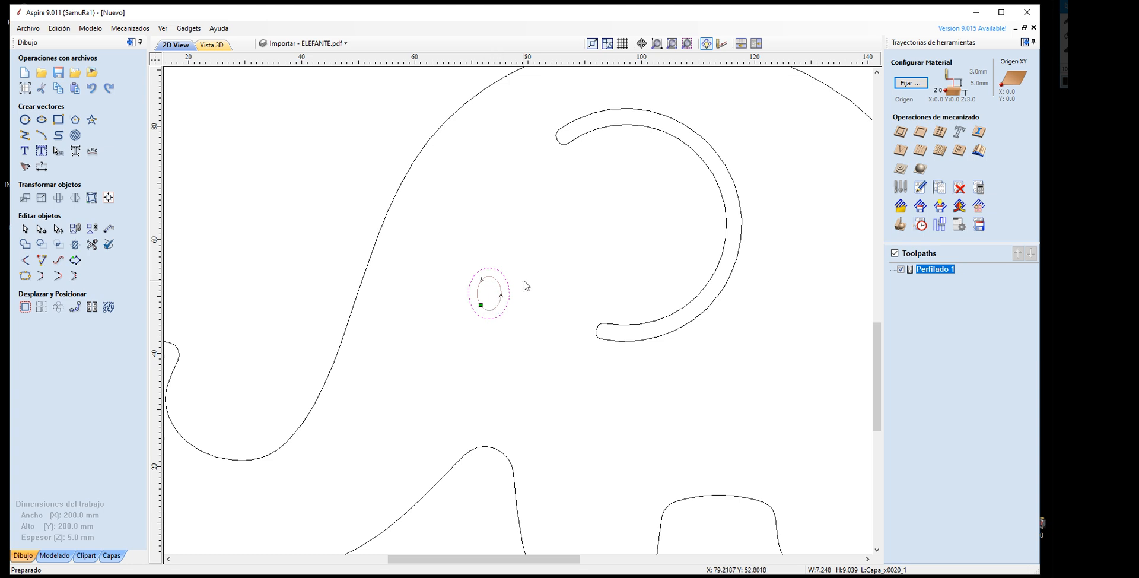
scroll(524, 286, down, 1)
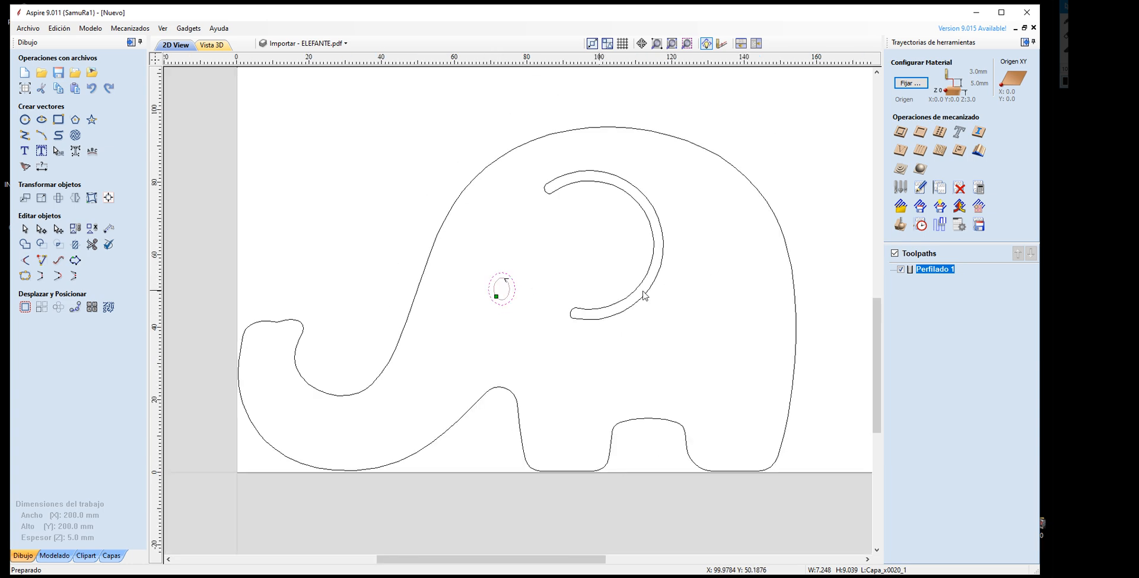
Step: Select the ear outline and start a 2D profile toolpath for it with the number of passes set to 10
click(664, 248)
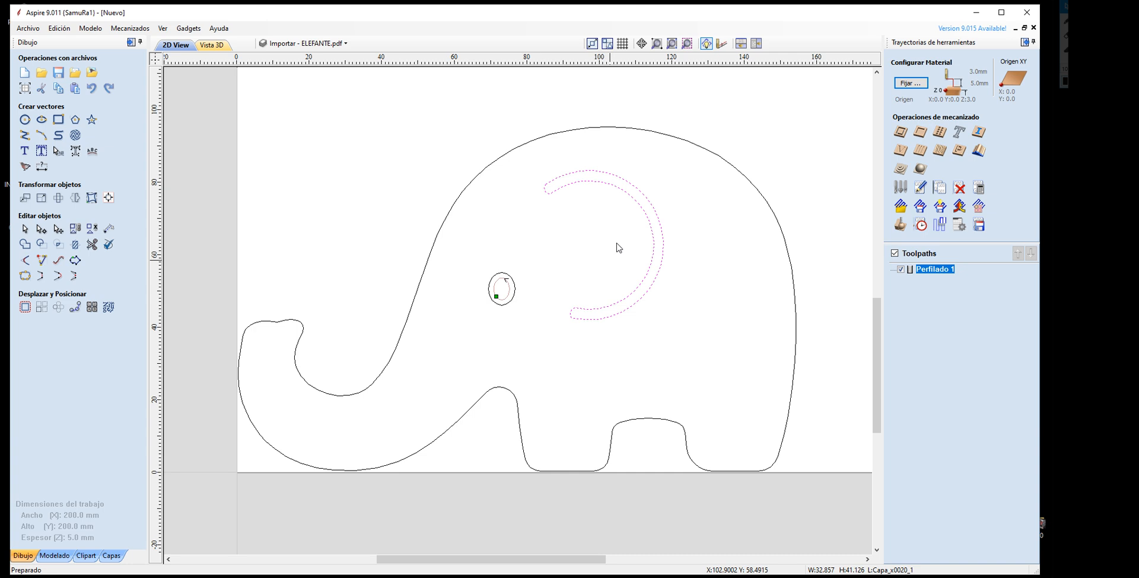
click(775, 174)
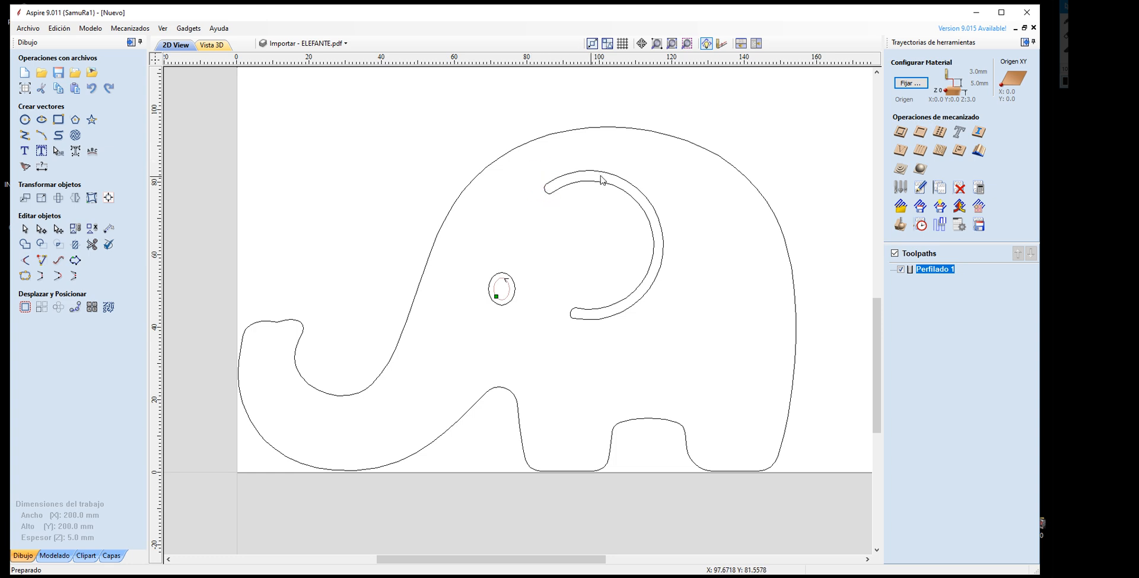
click(626, 195)
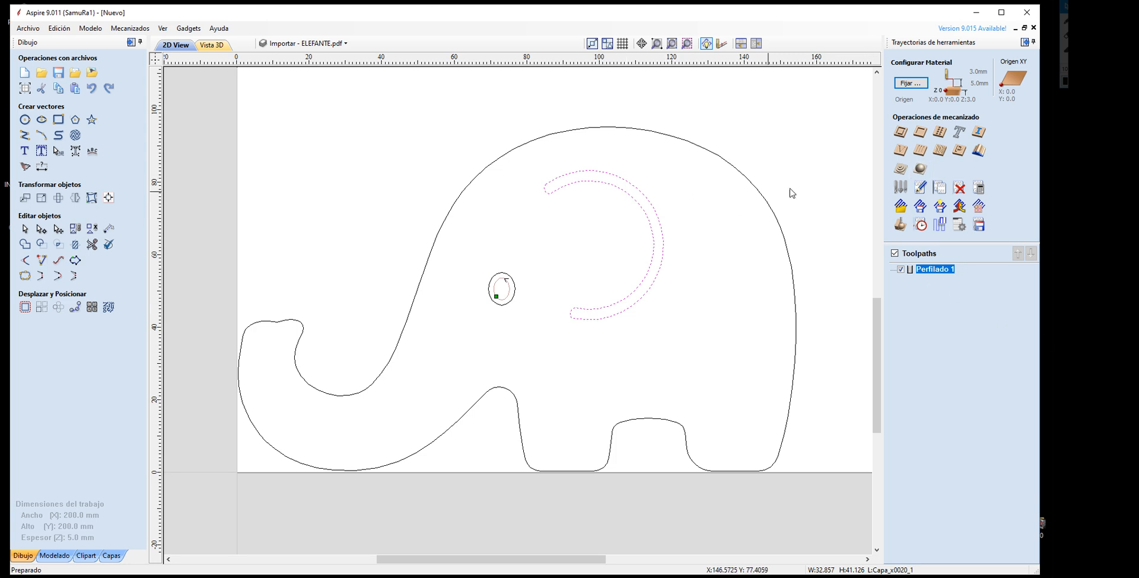
click(901, 133)
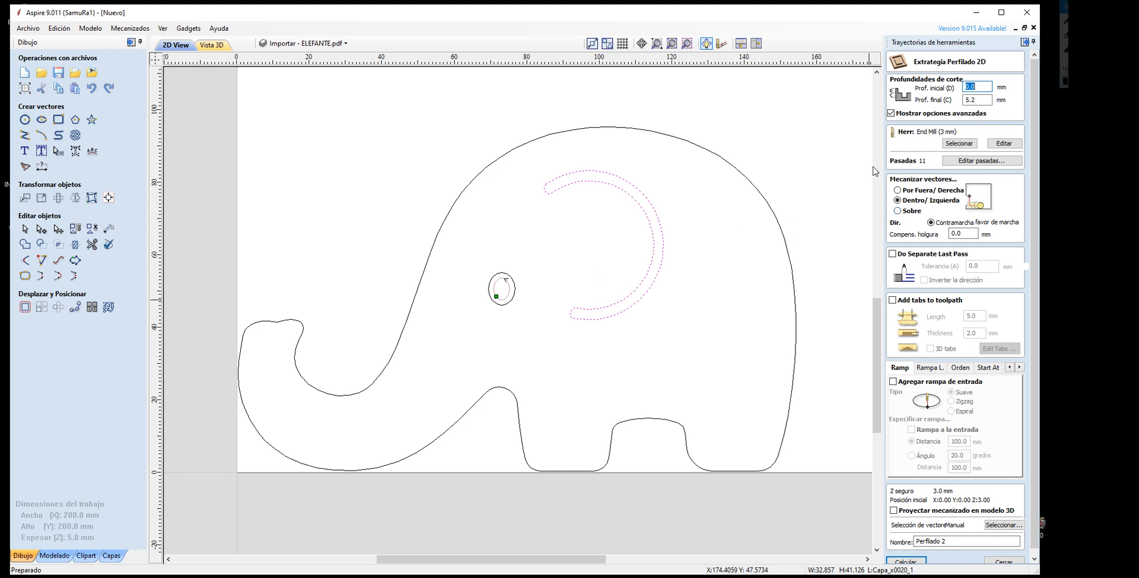
click(970, 161)
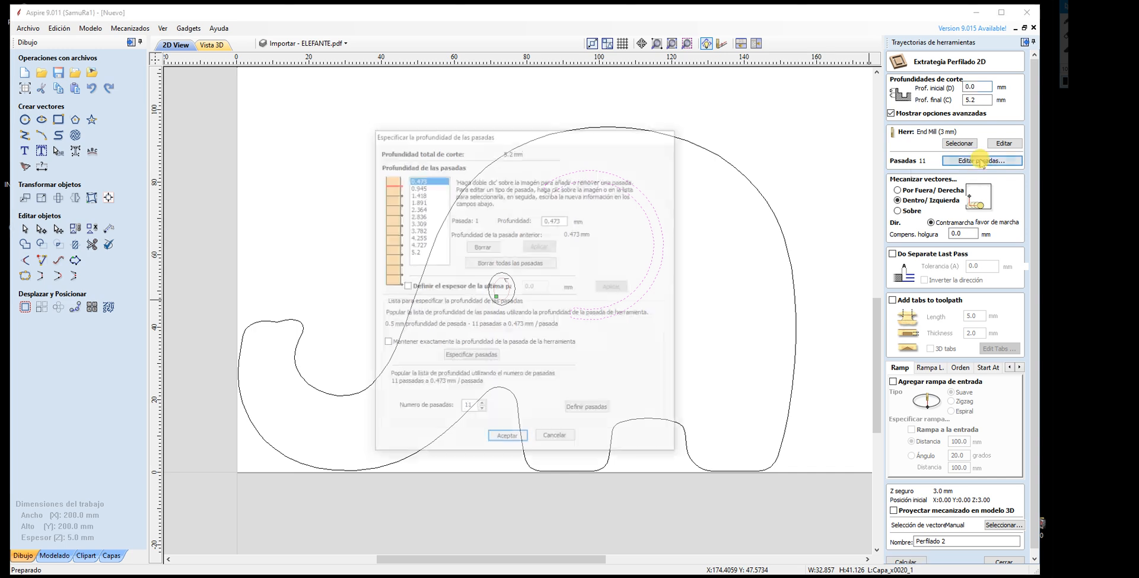
click(481, 411)
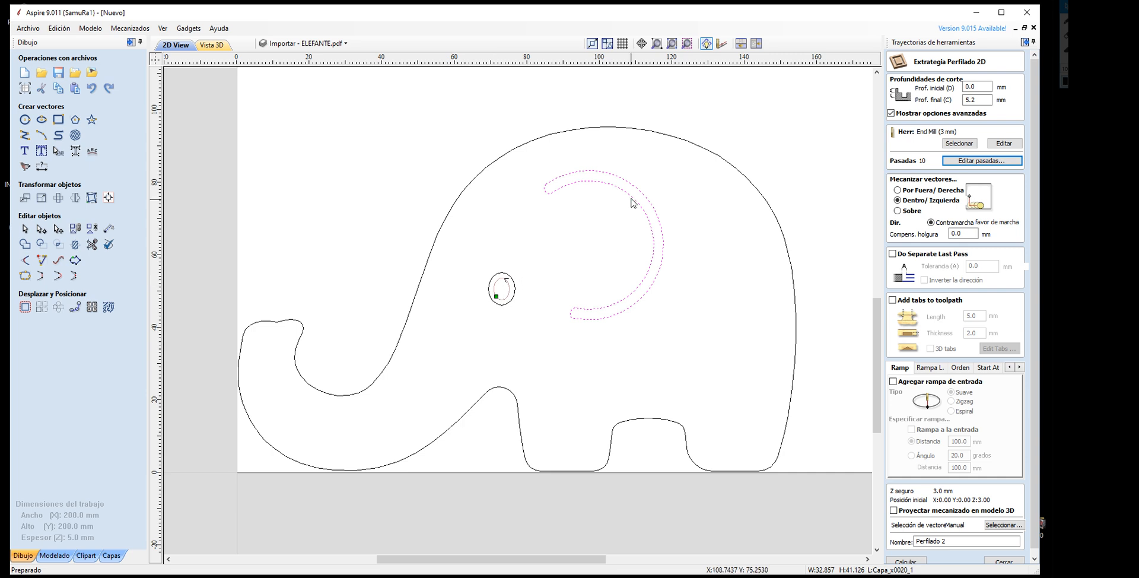
Step: Try to calculate the ear's inside profile toolpath with a final depth of 5.2 mm and the 3 mm end mill
scroll(650, 241, up, 1)
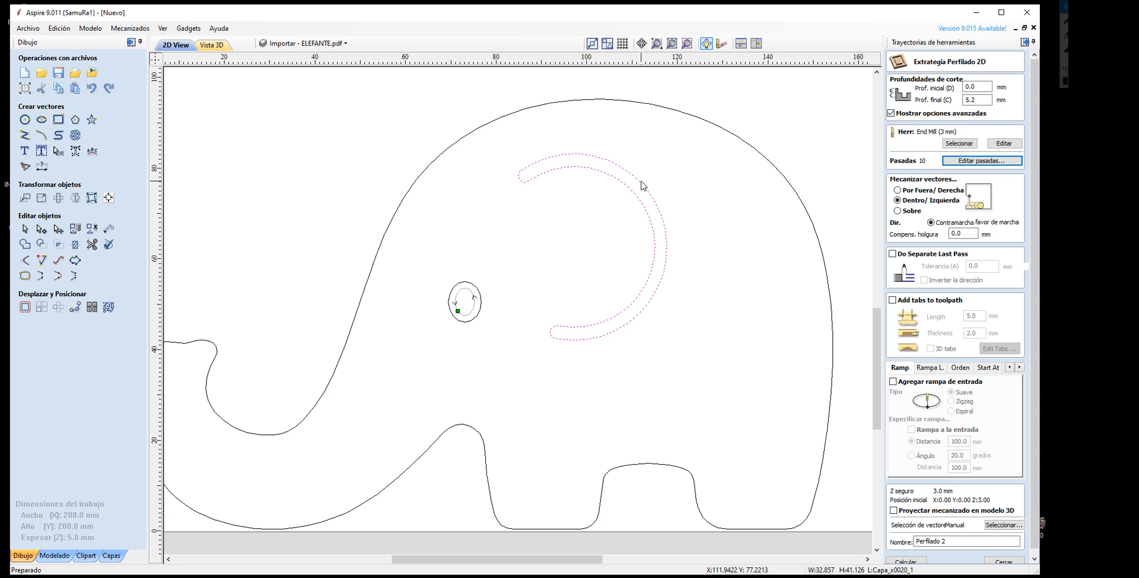
scroll(635, 179, up, 1)
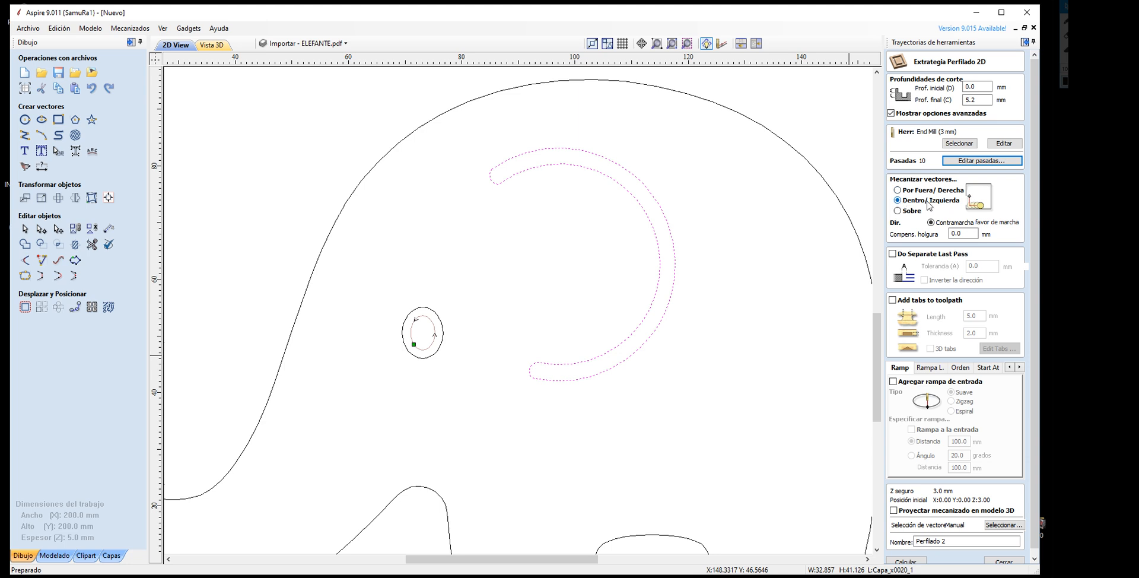
scroll(945, 289, down, 1)
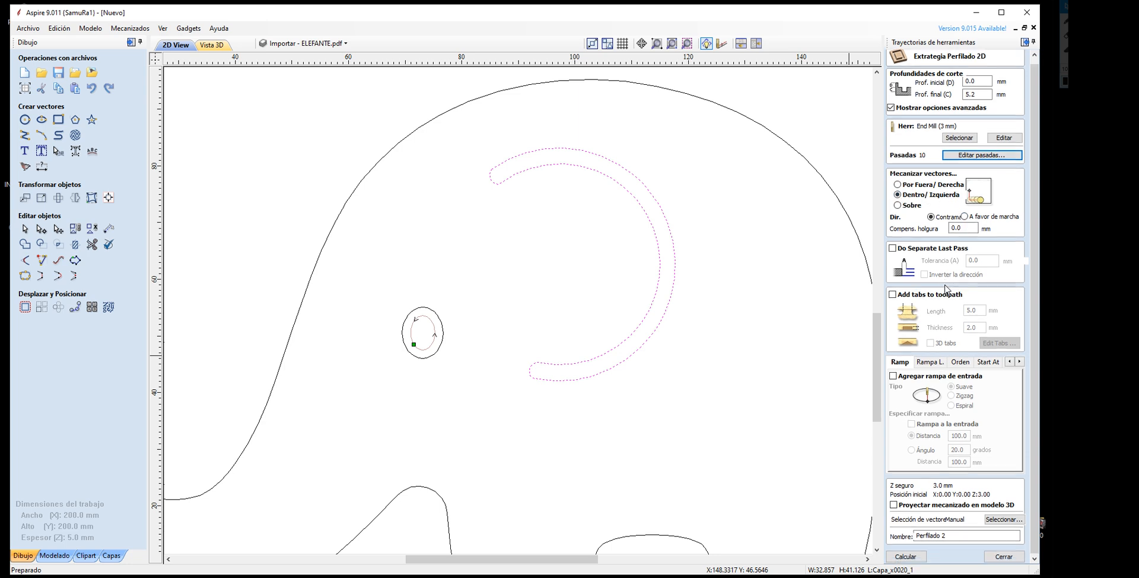
scroll(641, 350, down, 5)
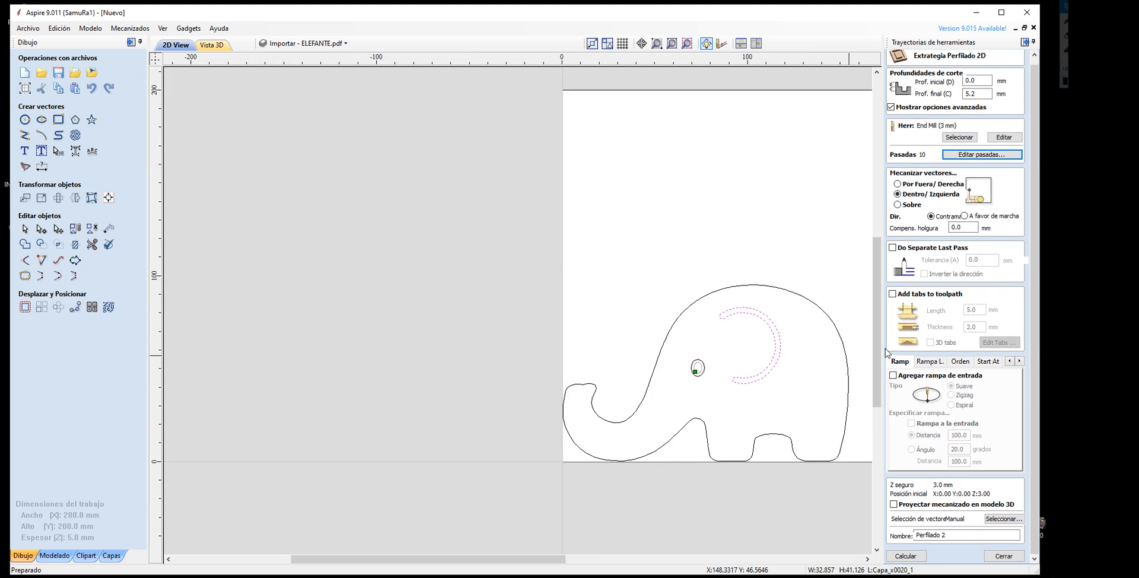
scroll(562, 326, up, 3)
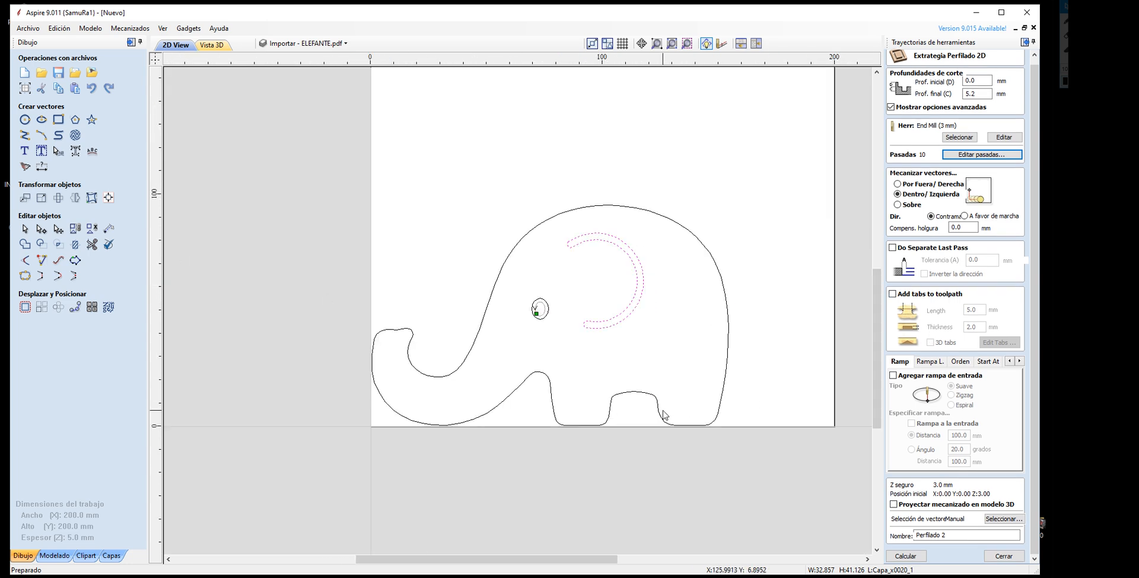
scroll(663, 408, up, 1)
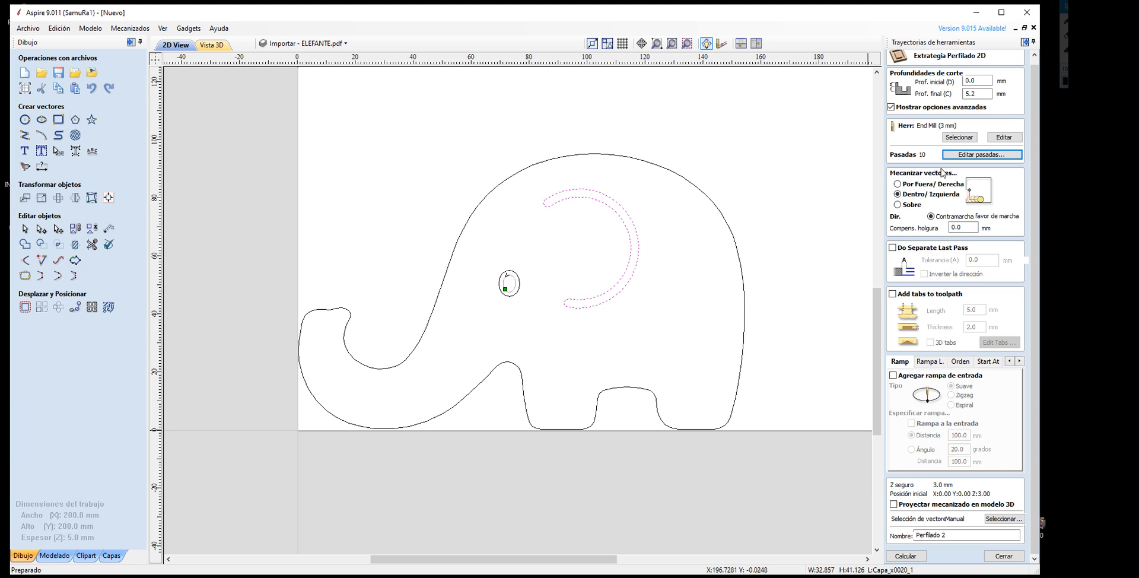
click(971, 92)
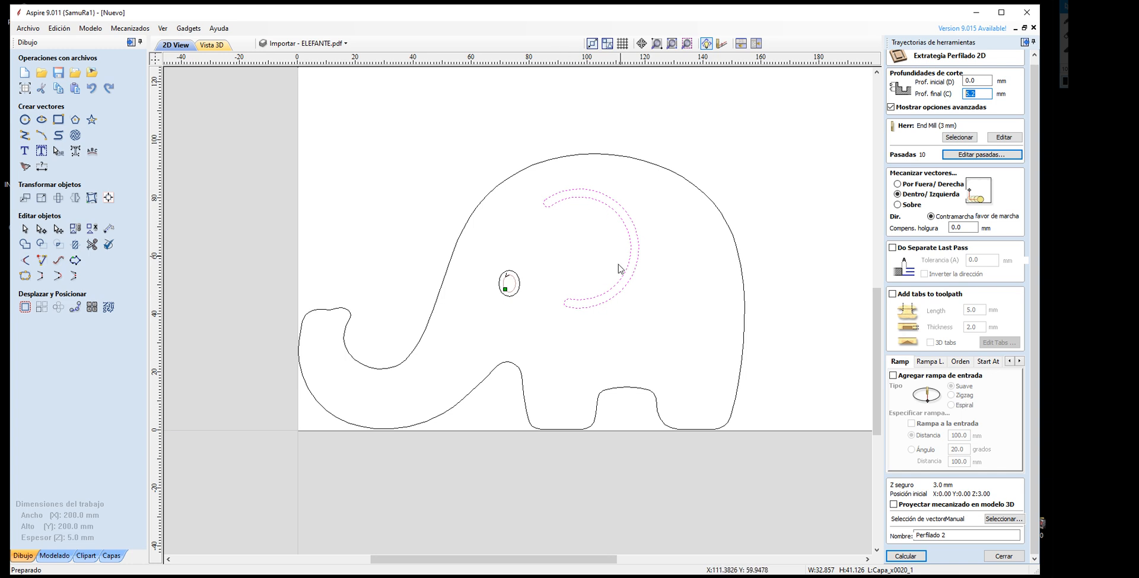
click(907, 556)
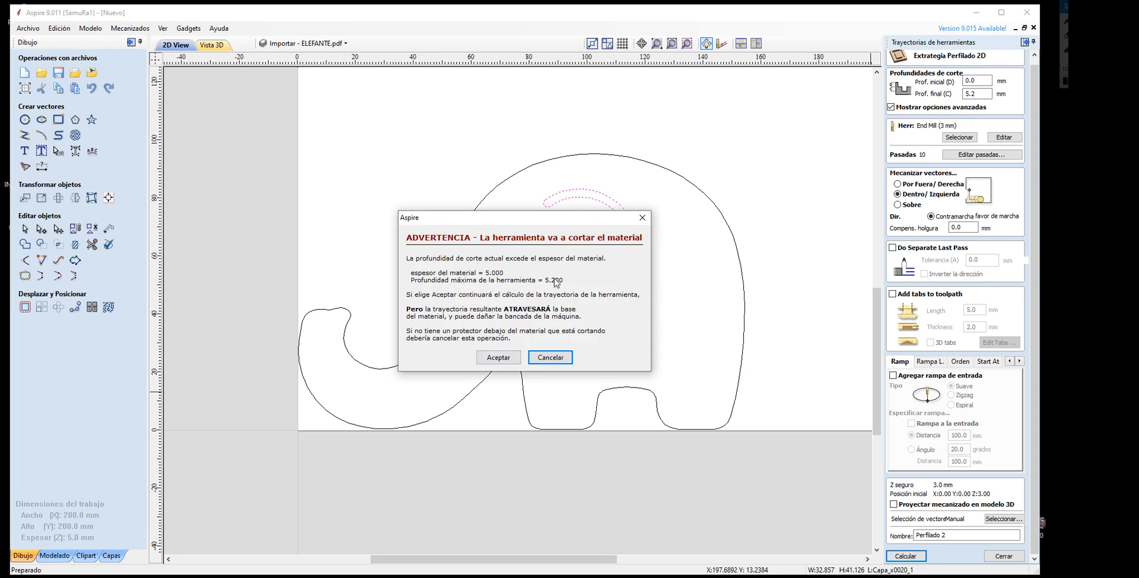
click(499, 358)
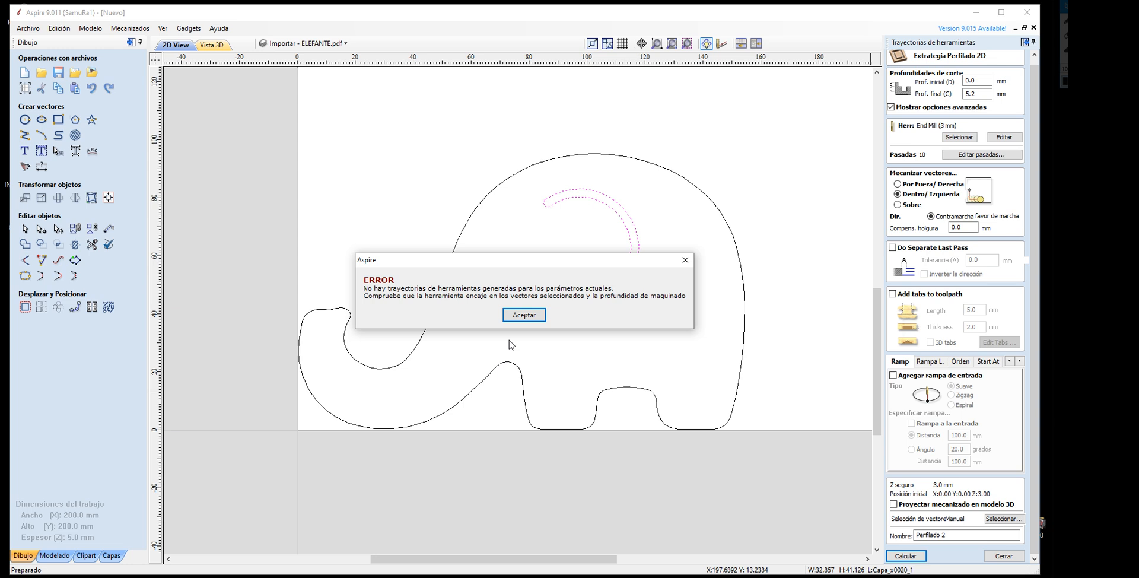
click(510, 315)
Step: Reselect the ear outline and retry the calculation of its inside profile toolpath
click(644, 245)
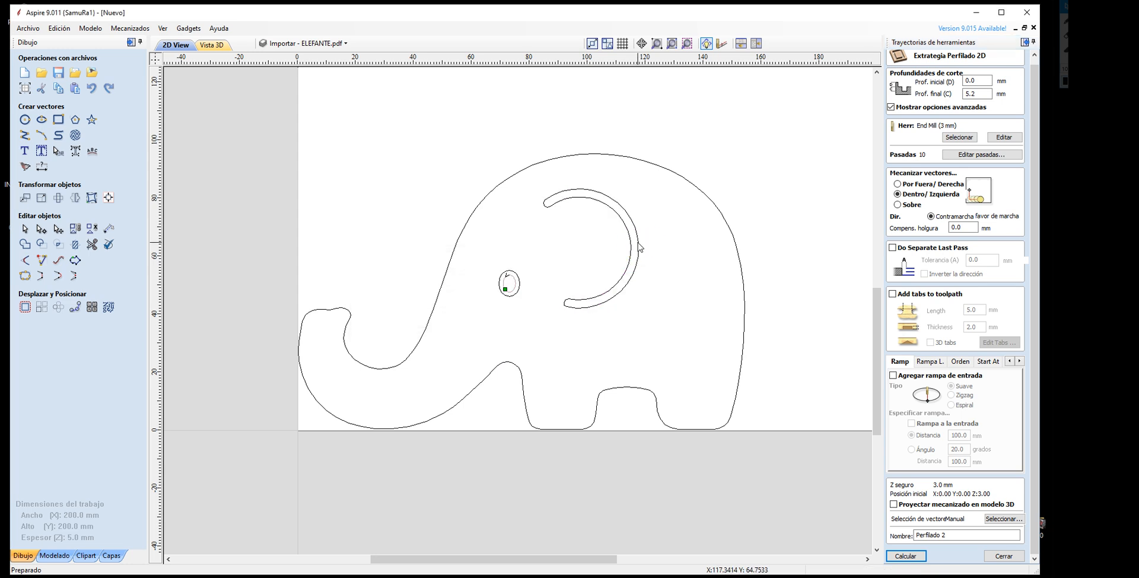
click(639, 245)
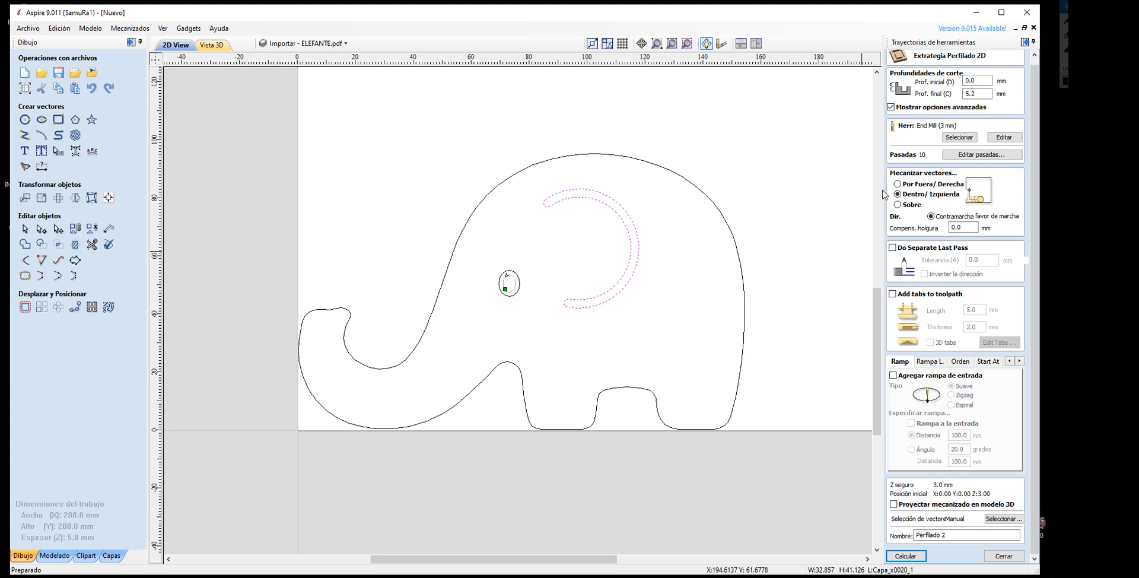
click(906, 556)
click(497, 356)
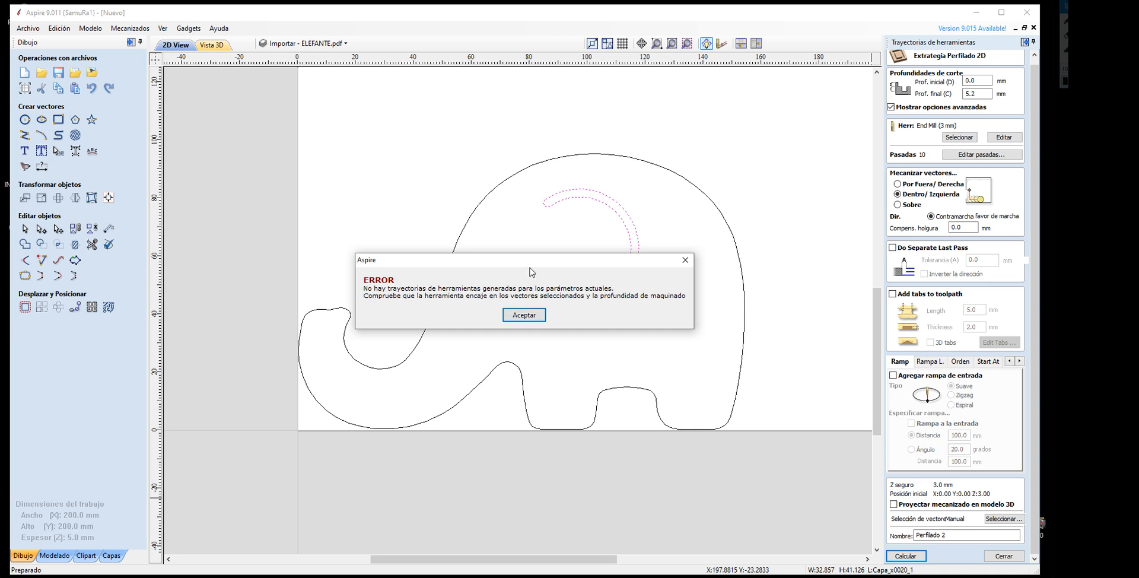
drag(533, 261, 377, 104)
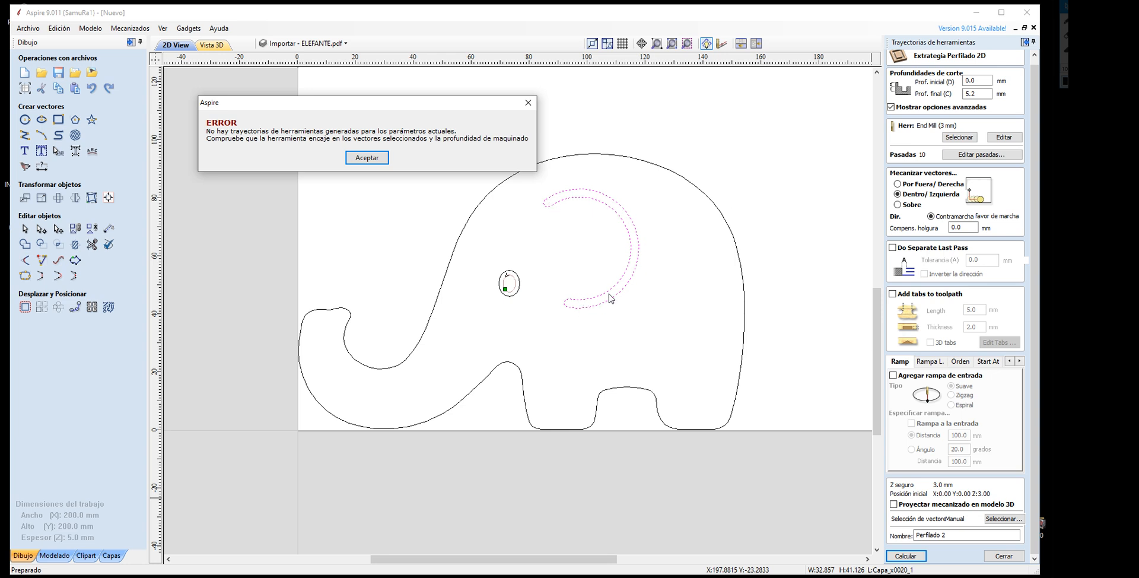
click(384, 158)
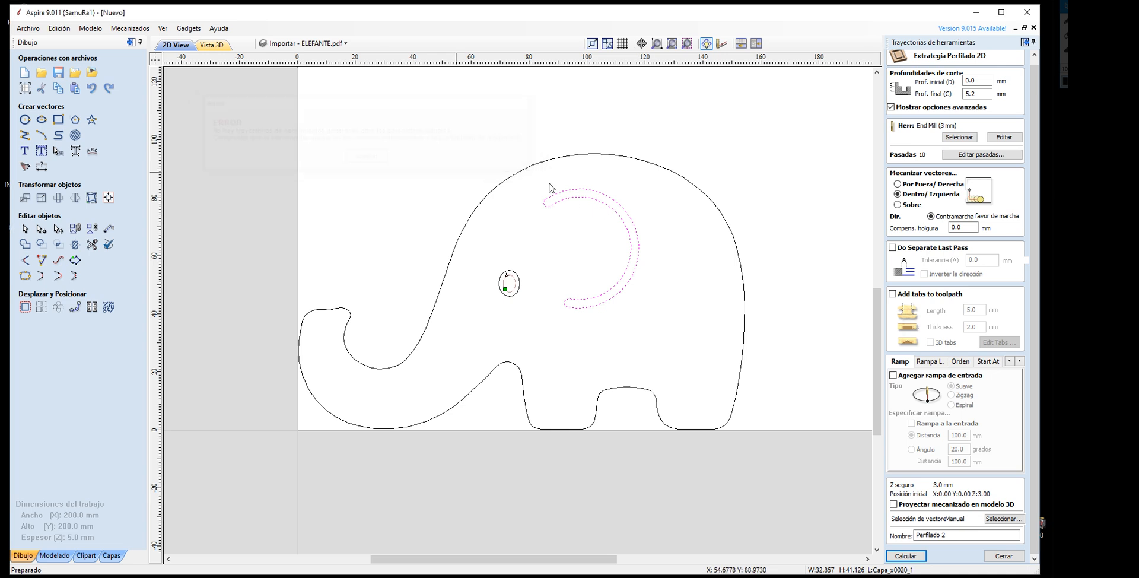
Step: Set the ear's profile toolpath to machine on the vector line and calculate it
click(899, 204)
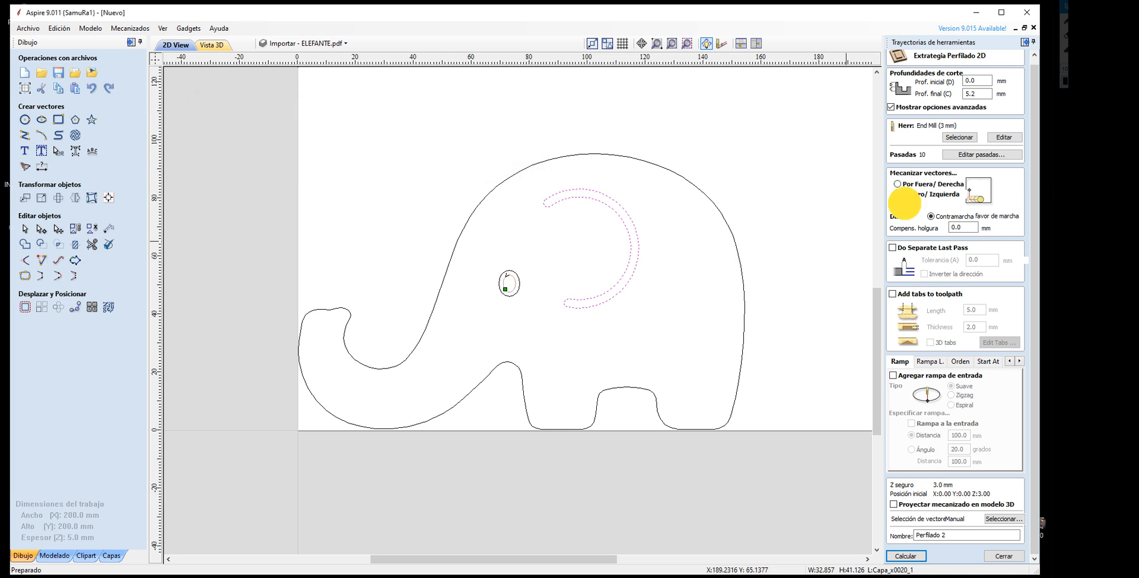
scroll(587, 212, up, 2)
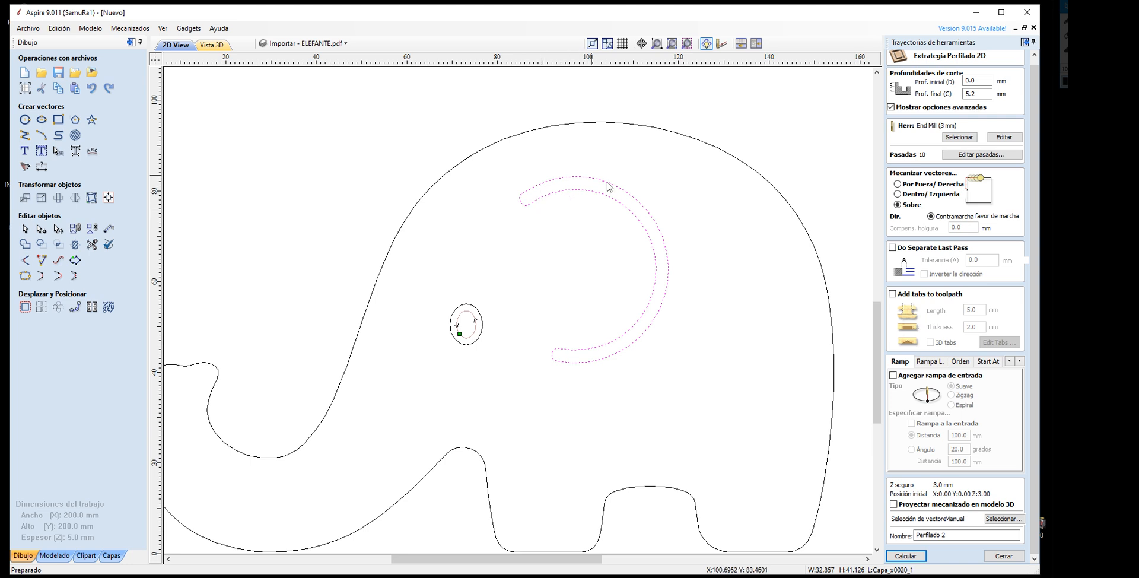
scroll(503, 241, down, 1)
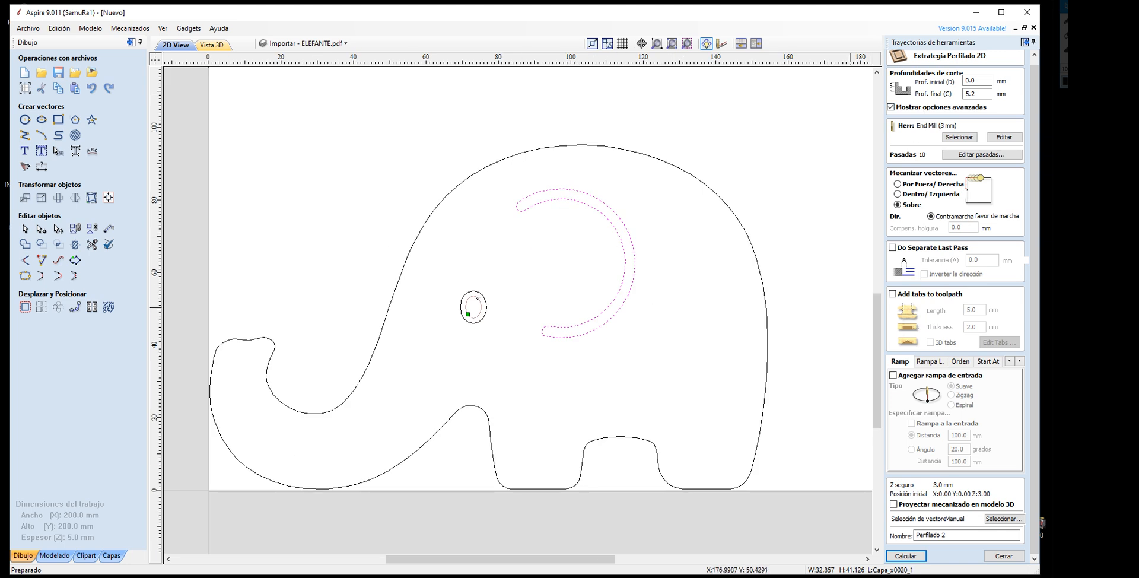
click(912, 556)
click(500, 360)
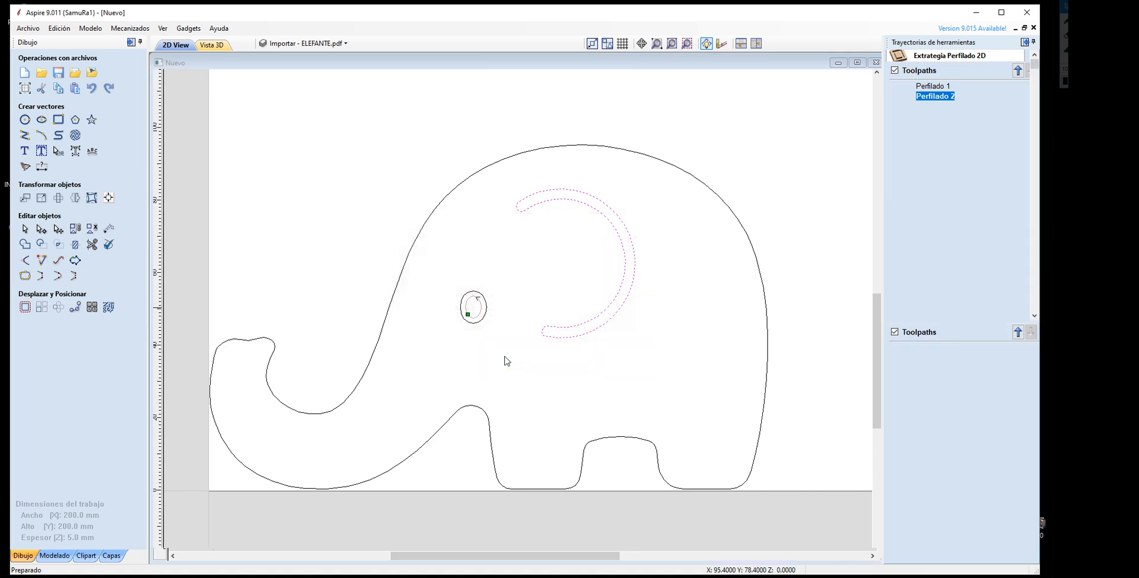
Step: Inspect the ear's toolpath on the board in the 3D view and run its animated cutting preview
scroll(531, 478, up, 3)
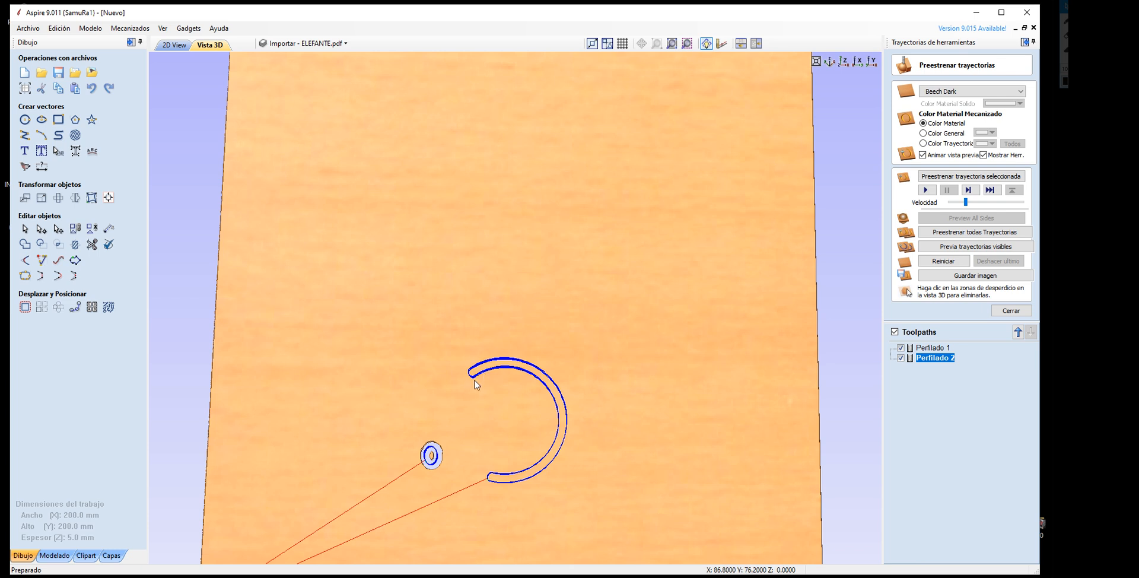
scroll(474, 384, up, 3)
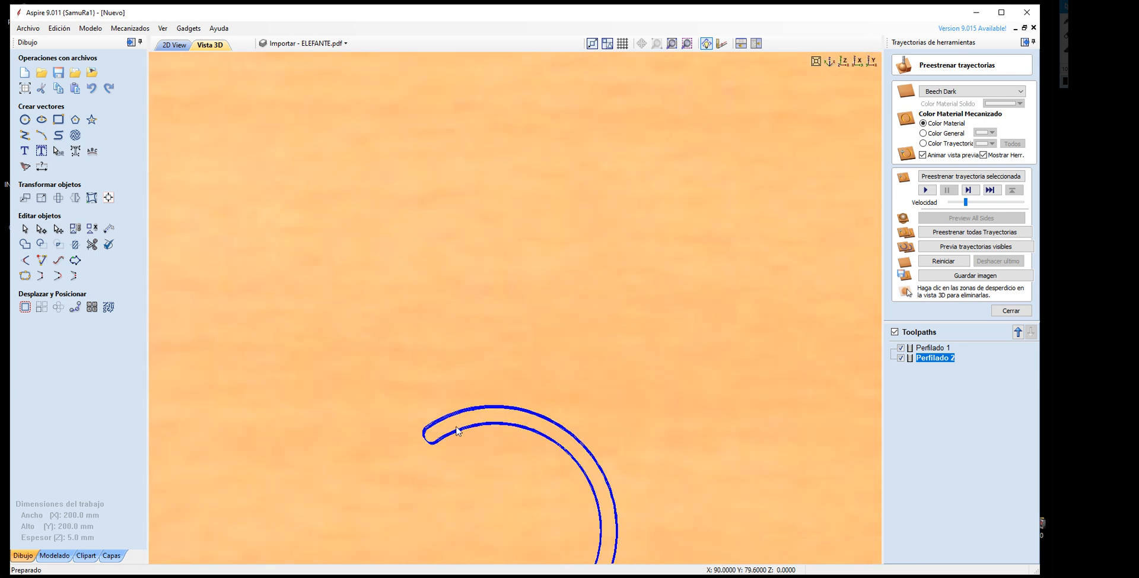
scroll(468, 396, down, 4)
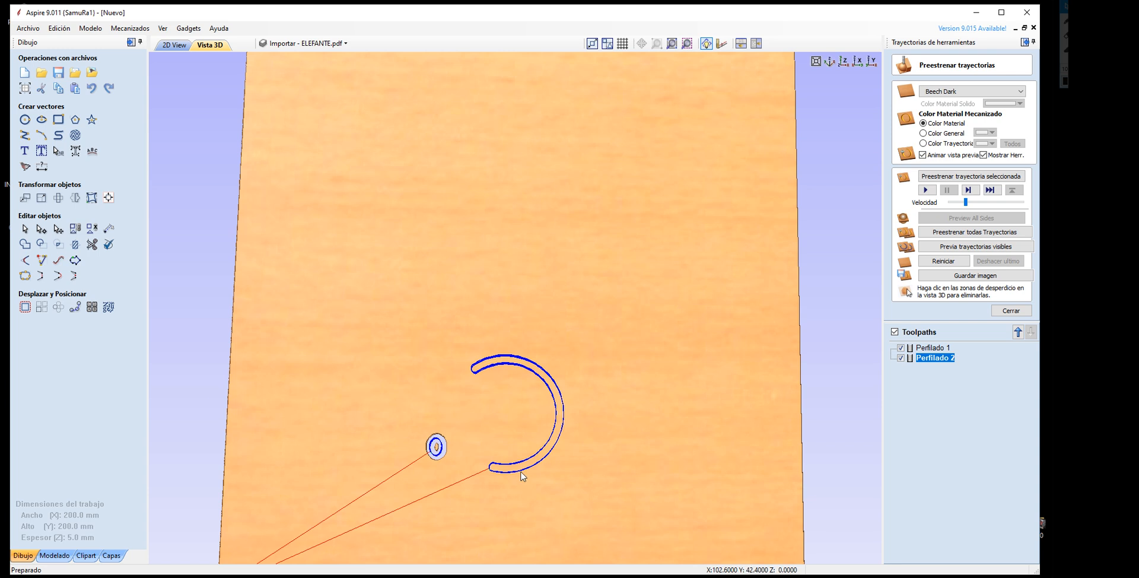
scroll(522, 476, up, 1)
scroll(522, 476, down, 1)
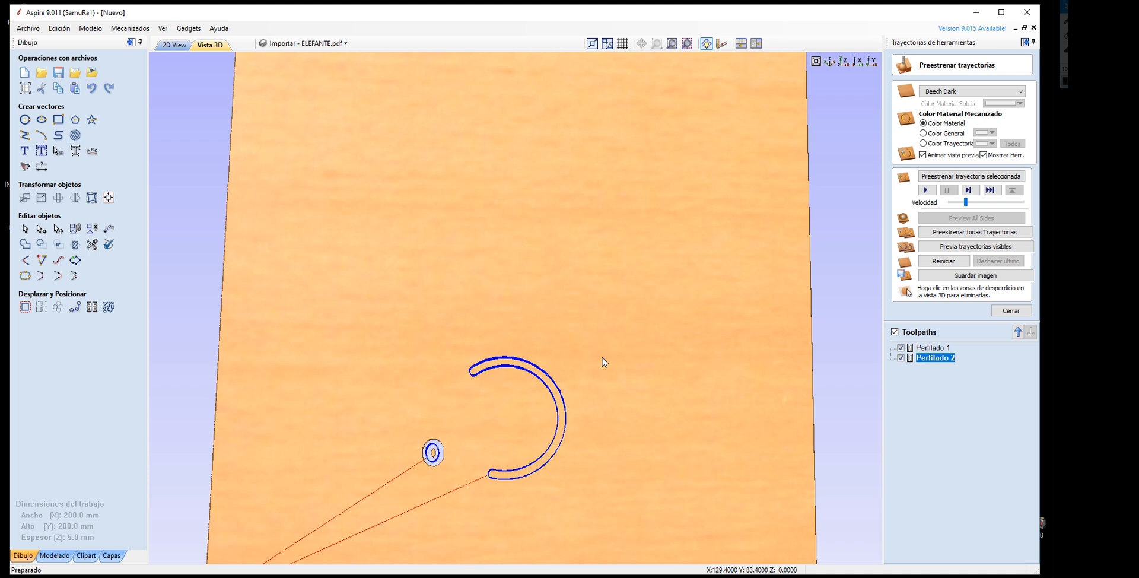
scroll(603, 361, down, 1)
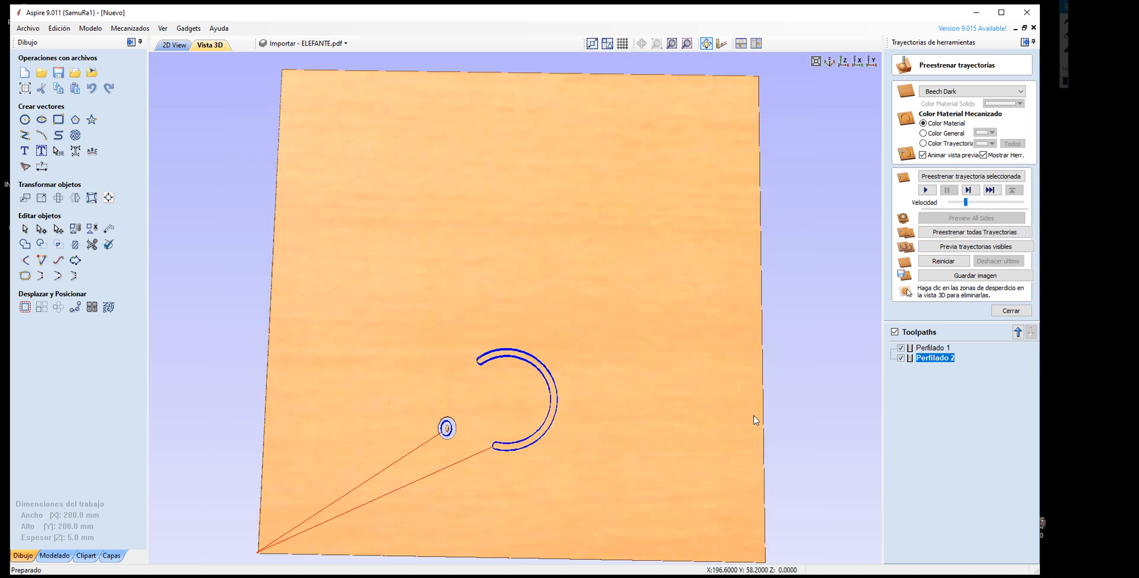
drag(755, 417, 804, 400)
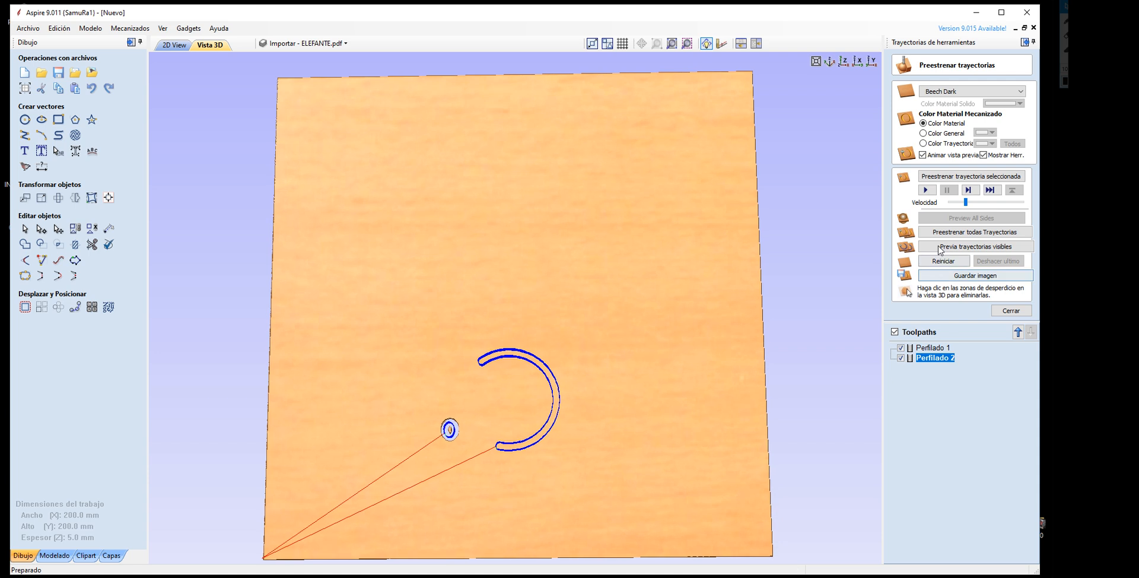
click(925, 190)
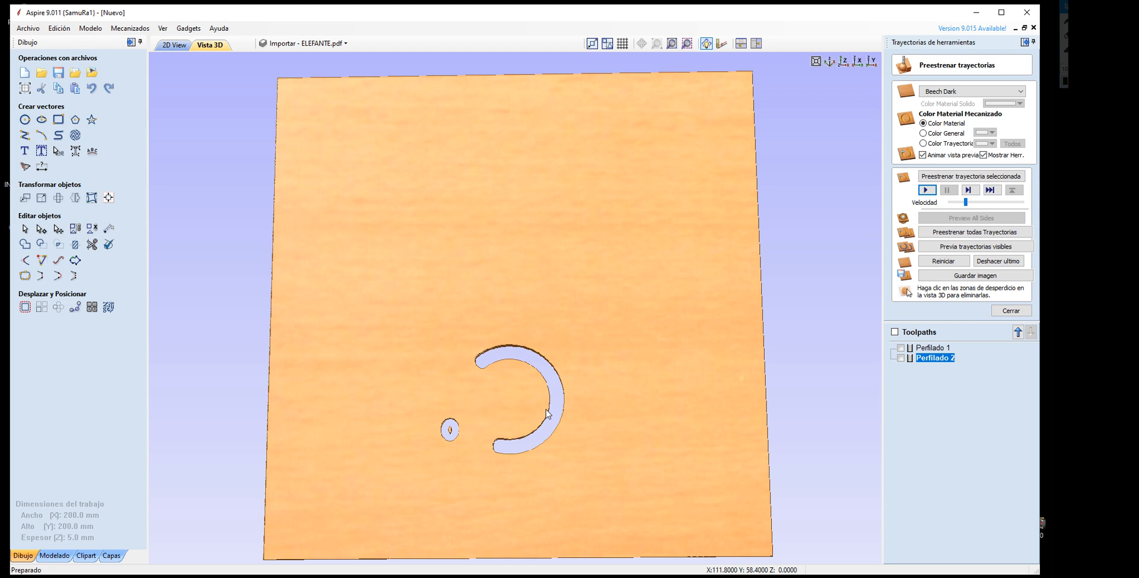
Step: Display the eye and ear toolpaths over the simulated cut and close the toolpath preview
click(901, 348)
click(901, 358)
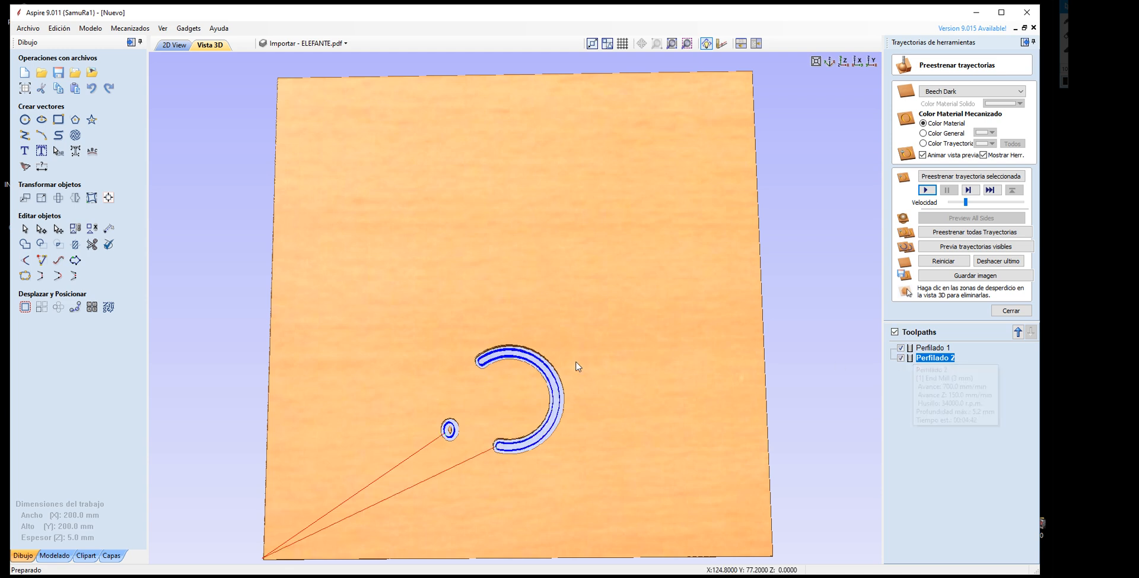
click(1011, 310)
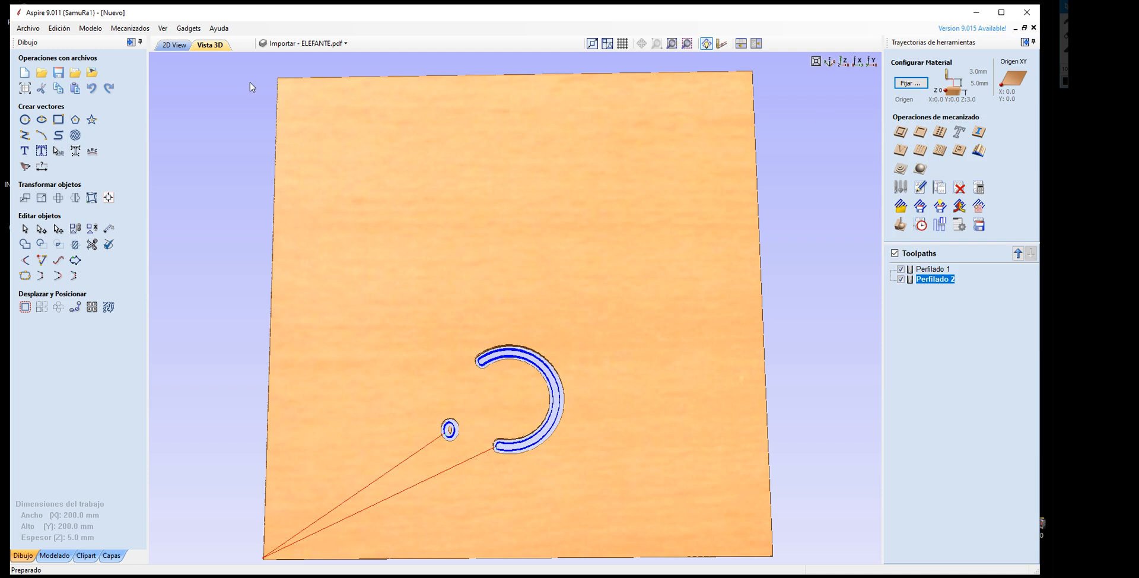
Step: Compare the eye and ear toolpaths with their outlines in the 2D view, toggling toolpath visibility and selecting each toolpath
click(173, 47)
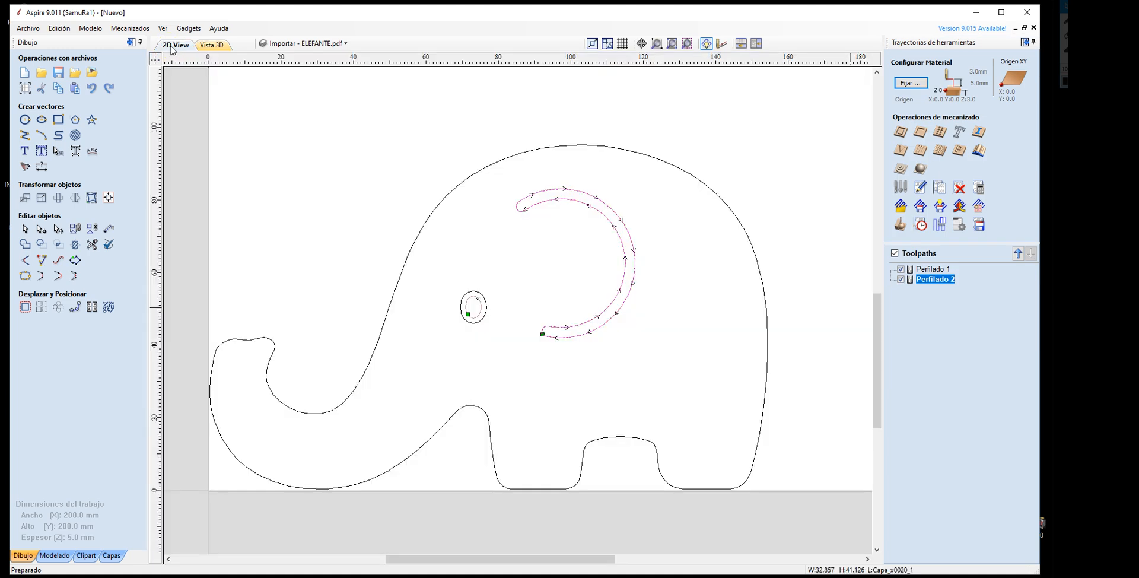
click(580, 145)
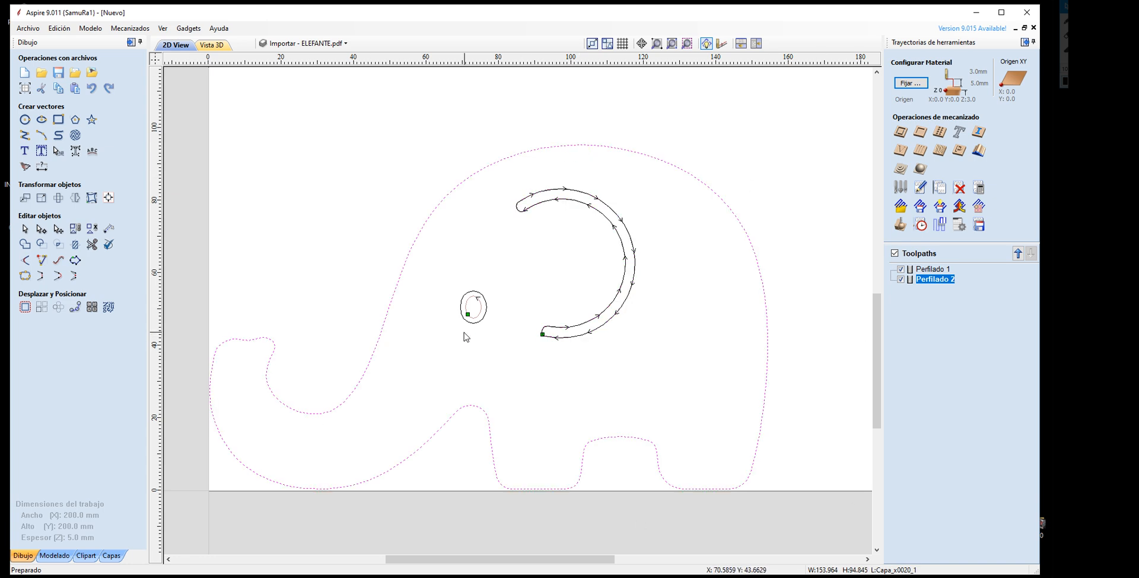
scroll(488, 320, up, 2)
scroll(545, 372, down, 1)
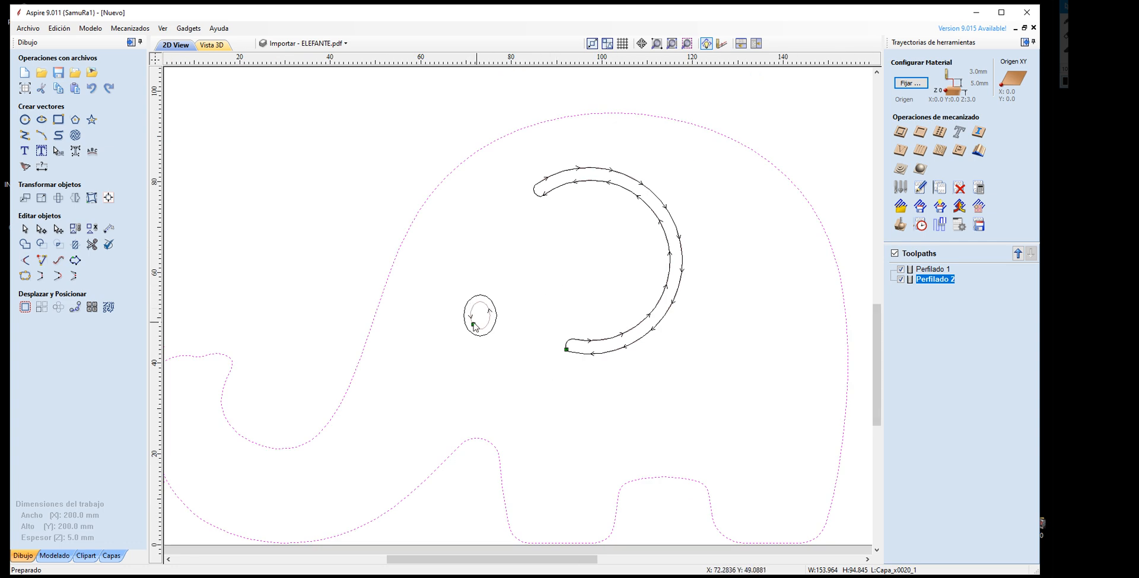
click(894, 252)
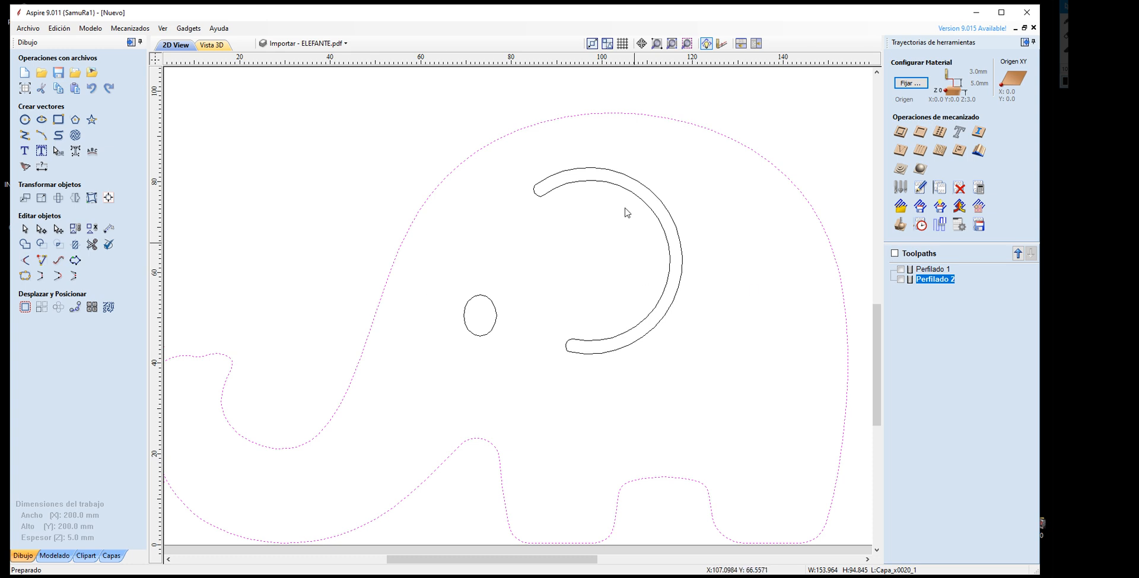
click(894, 253)
scroll(489, 323, up, 1)
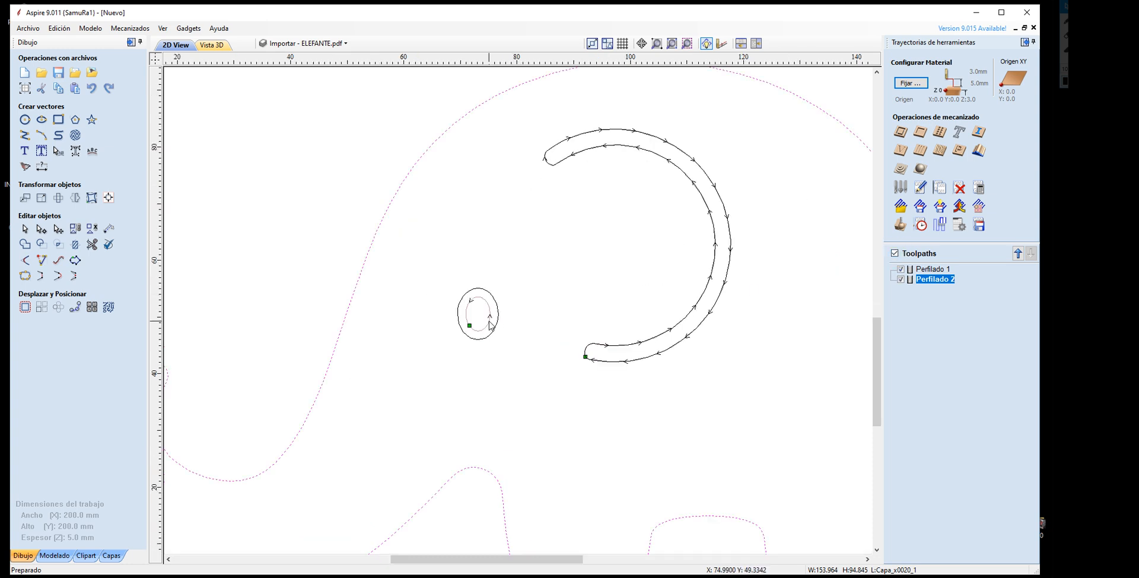
click(933, 268)
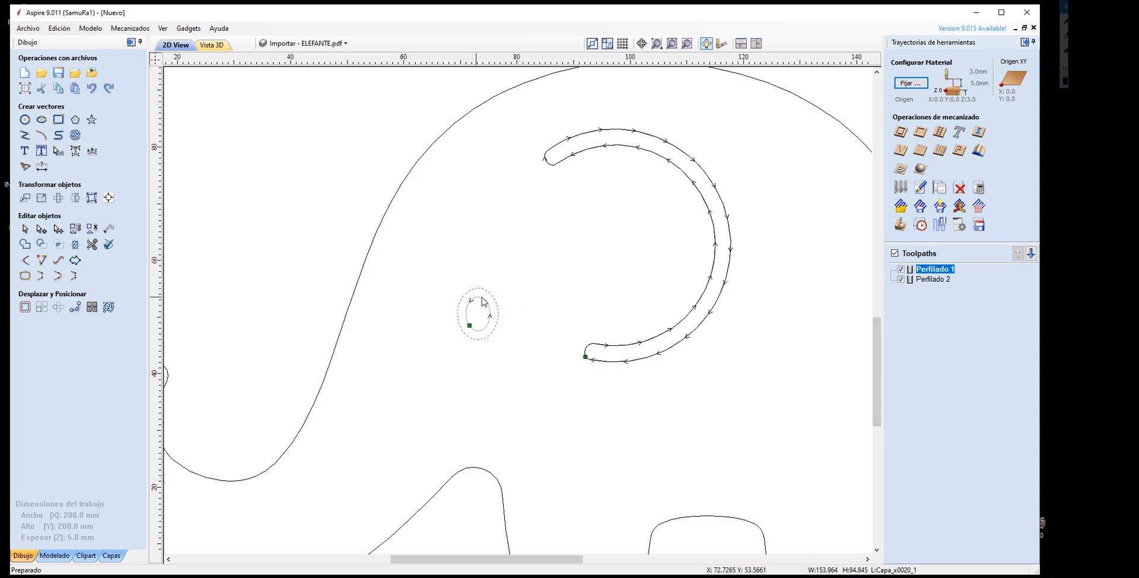
click(933, 280)
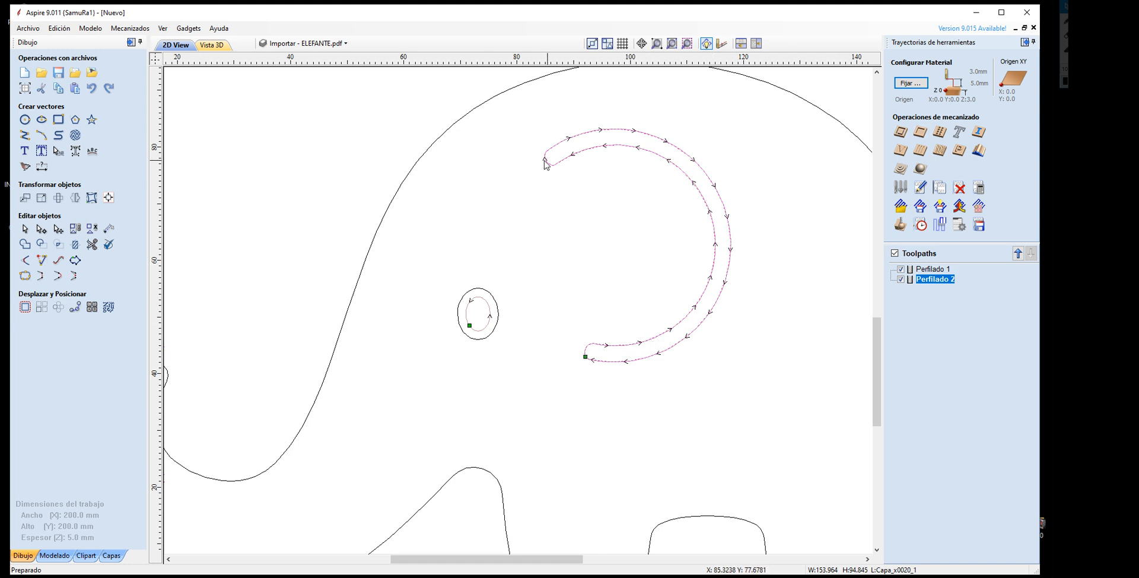
scroll(543, 303, down, 2)
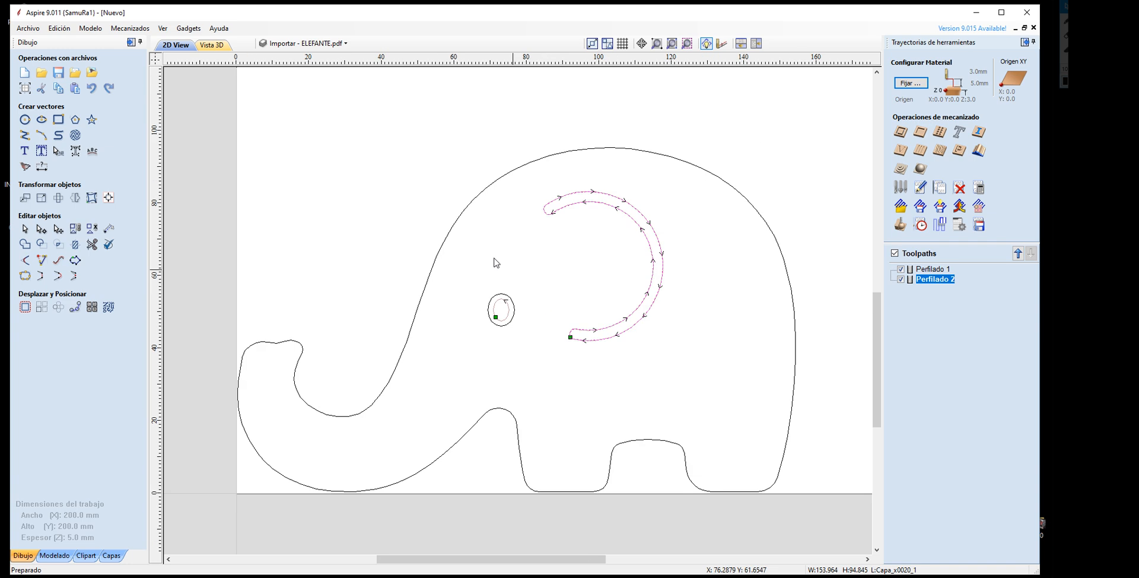
Step: Select the elephant's body outline and start a 2D profile toolpath for it with the number of passes set to 10
click(442, 240)
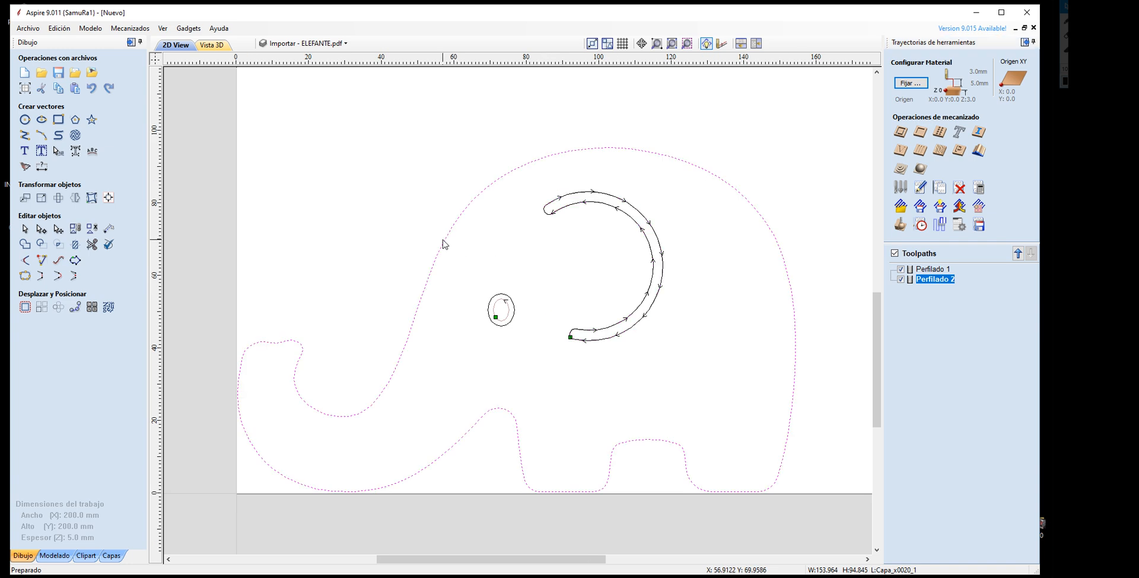
click(900, 133)
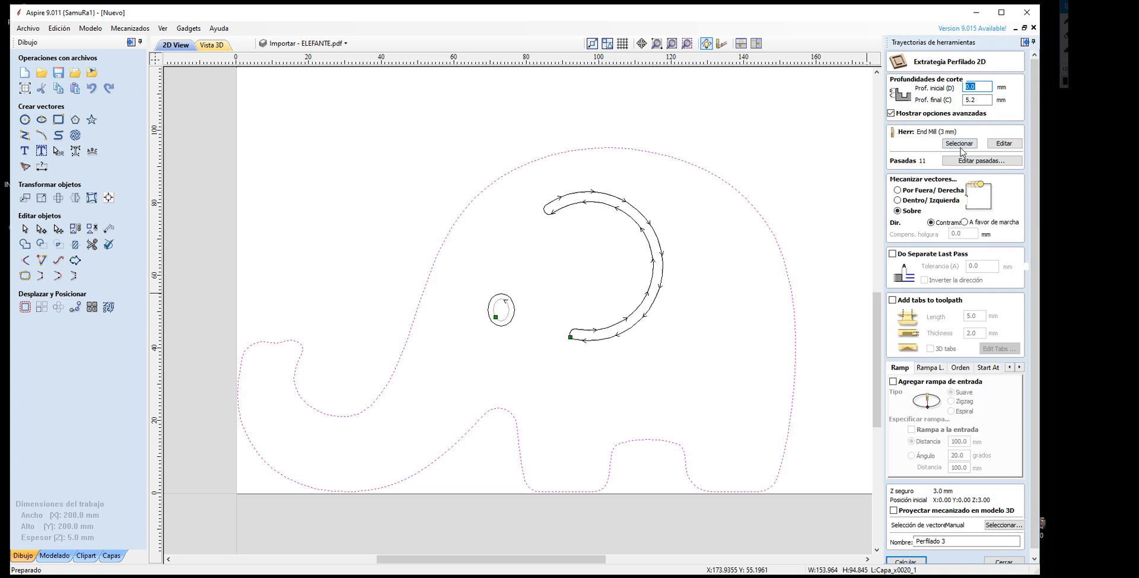
click(971, 159)
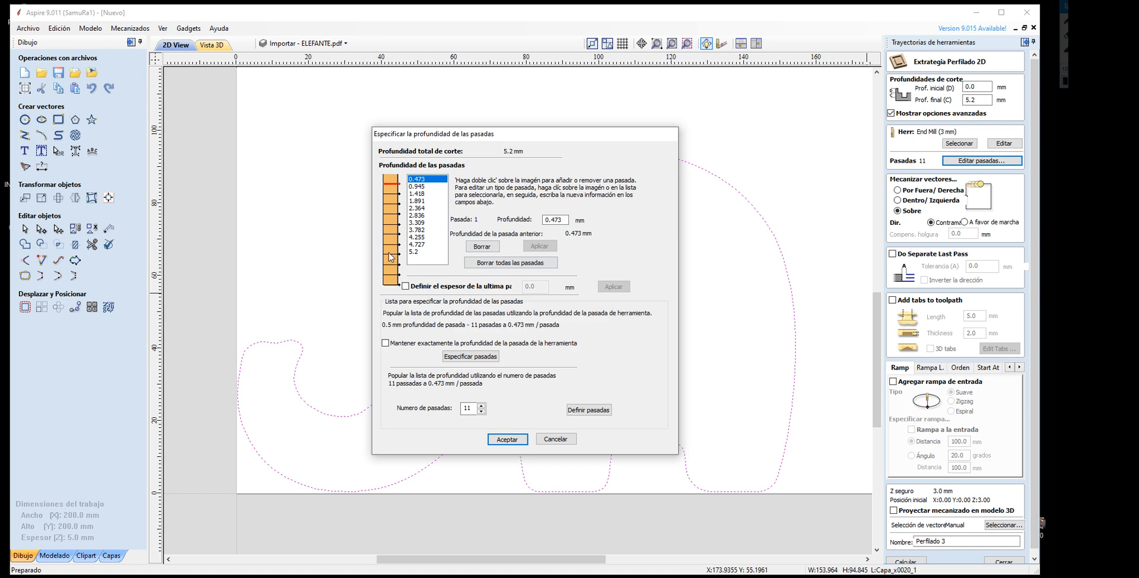
click(481, 411)
click(507, 438)
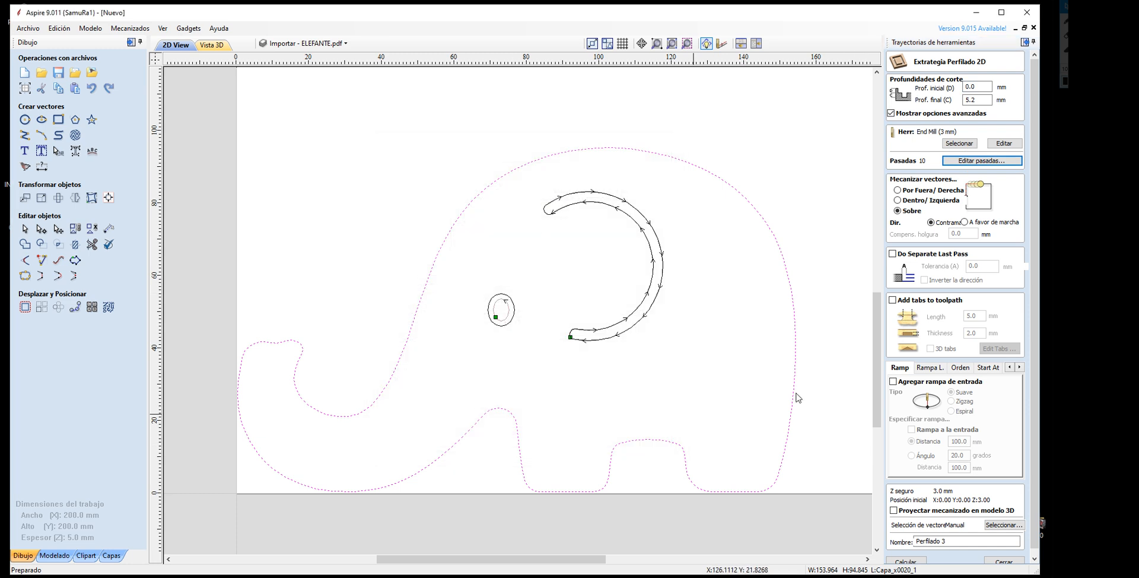
Step: Reselect the body outline and add tabs to its toolpath with a length of 5 mm and a thickness of 2.5 mm
double_click(975, 100)
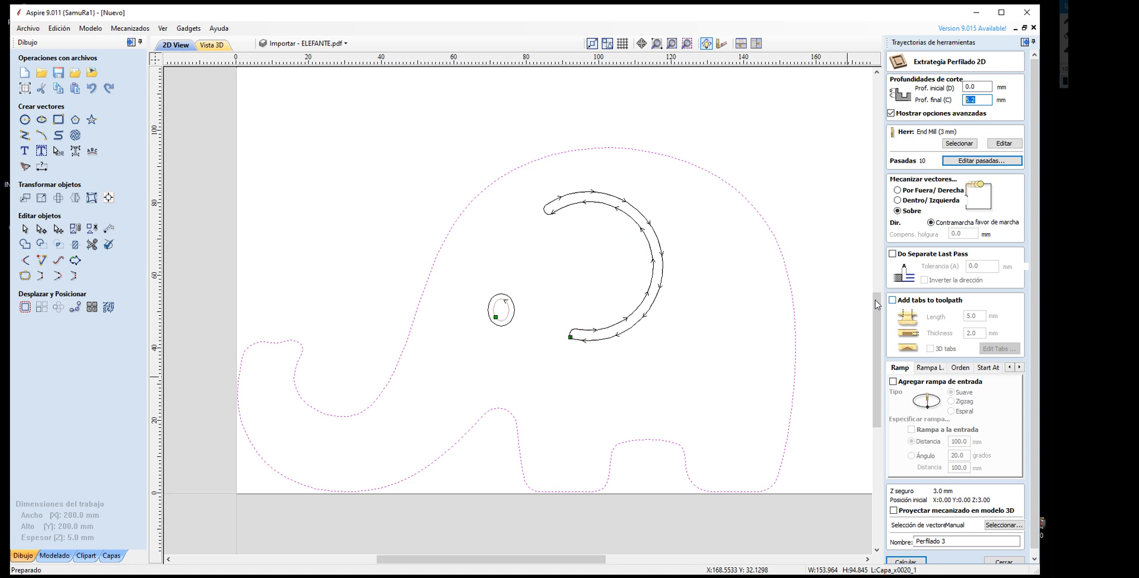
click(834, 275)
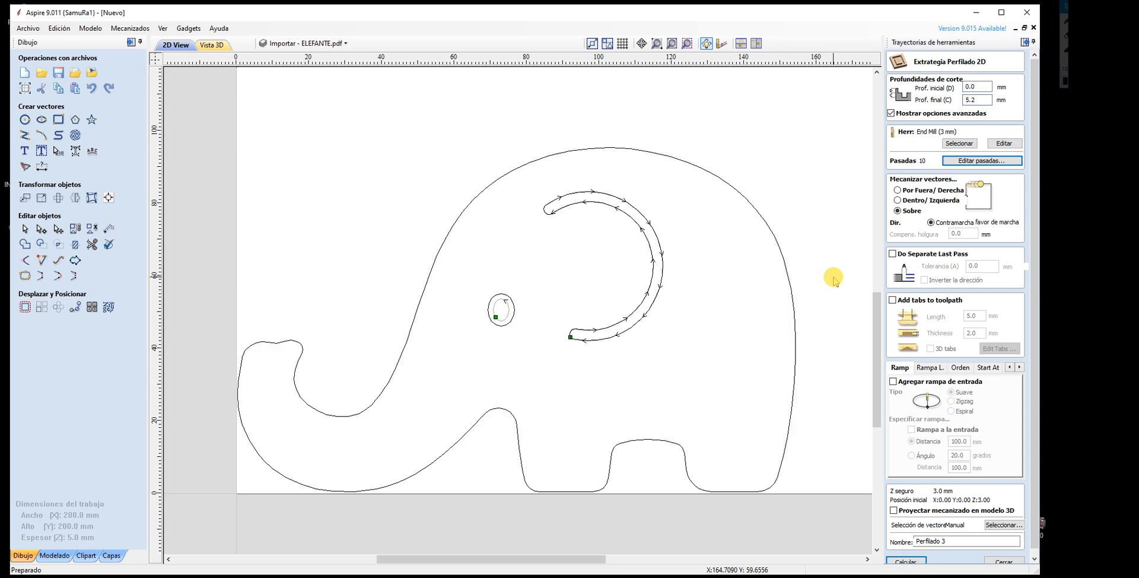
click(791, 279)
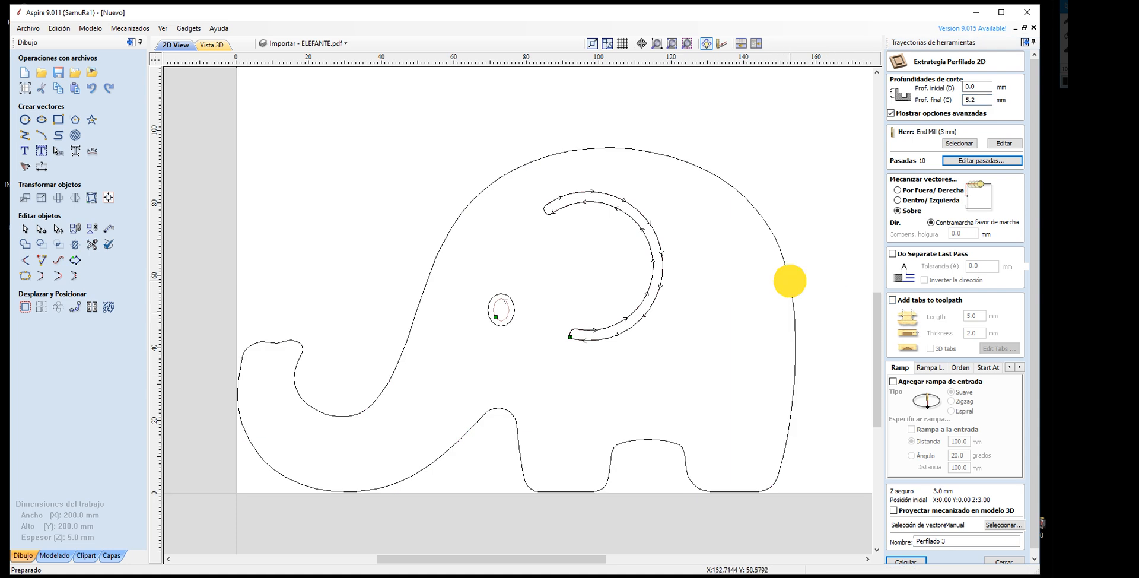
click(896, 301)
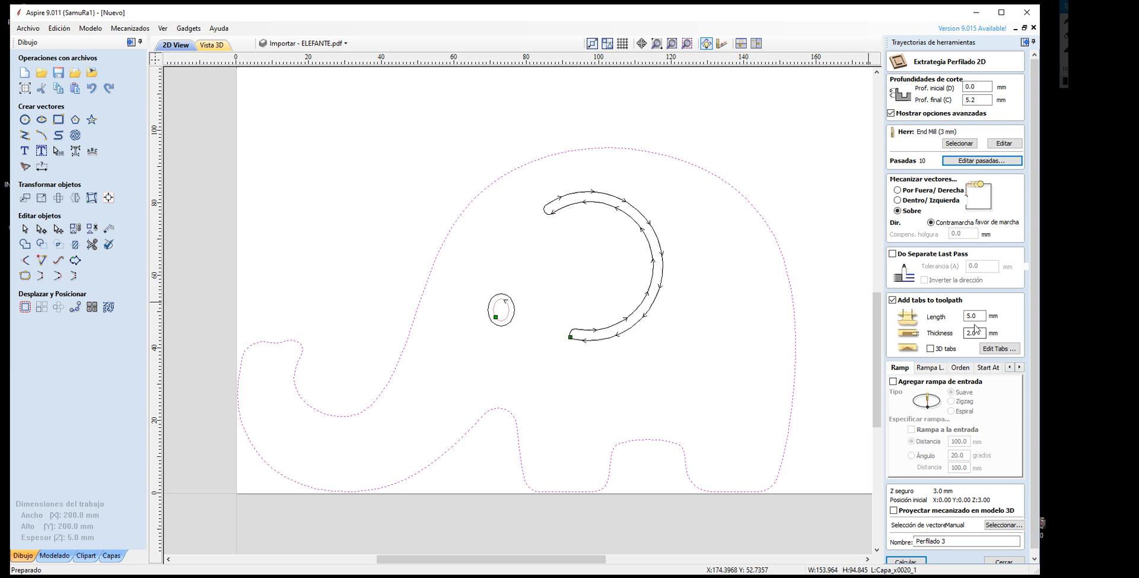
drag(981, 315, 957, 320)
click(963, 332)
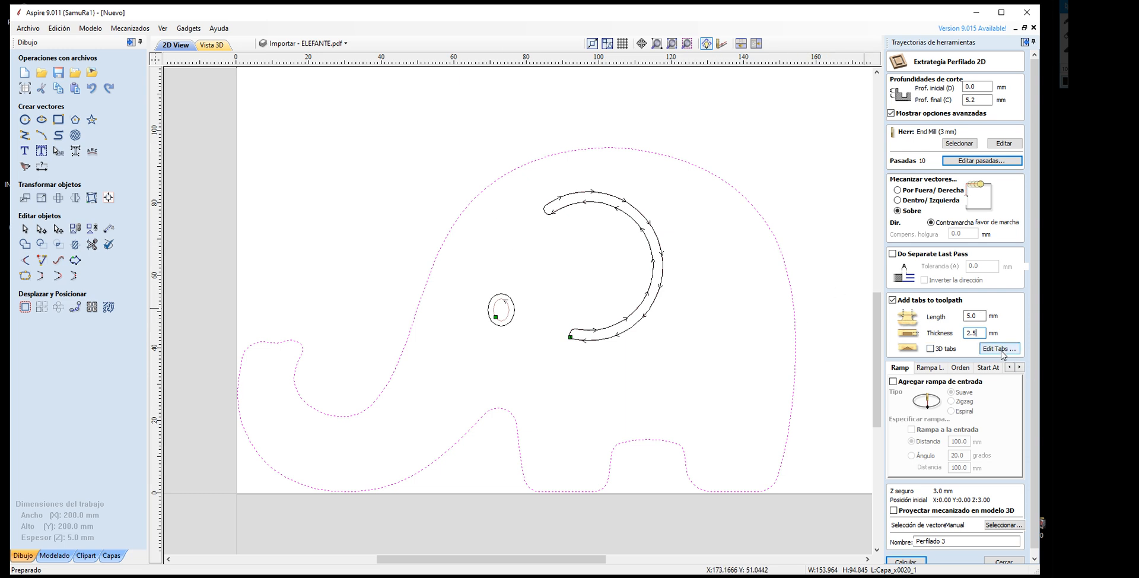
double_click(969, 332)
drag(979, 316, 953, 333)
Step: Place four tabs on the body outline: at the face above the trunk, upper back, rear leg and underside of the trunk
click(997, 350)
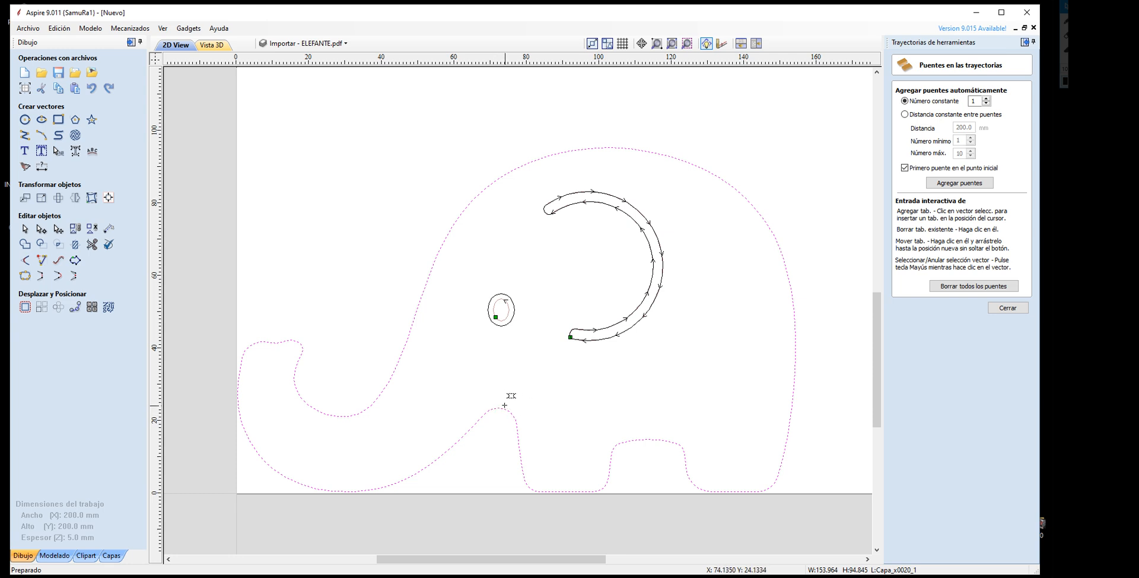
click(411, 337)
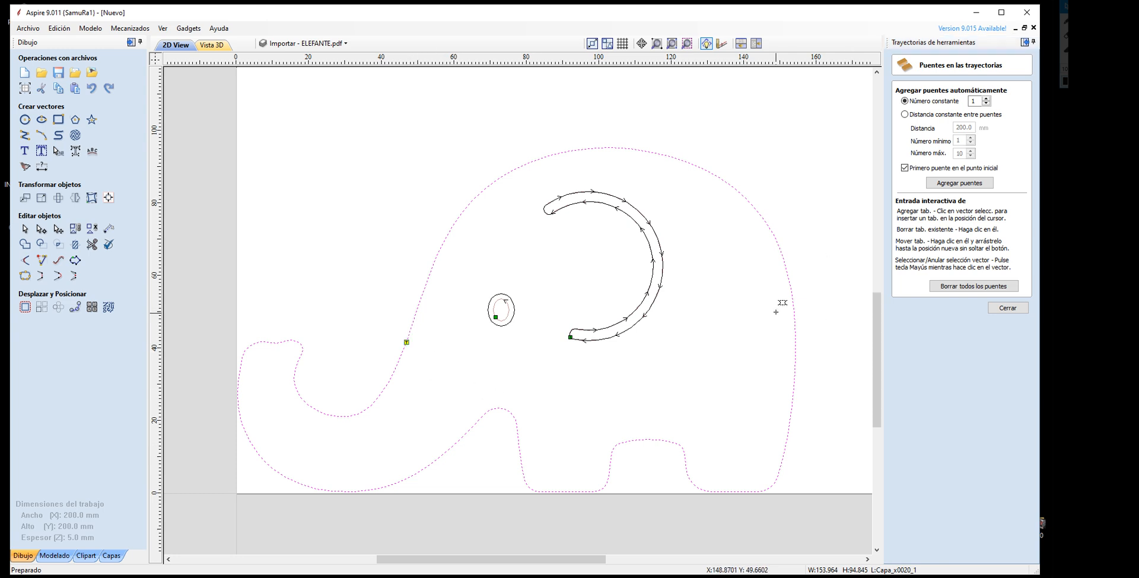
click(693, 164)
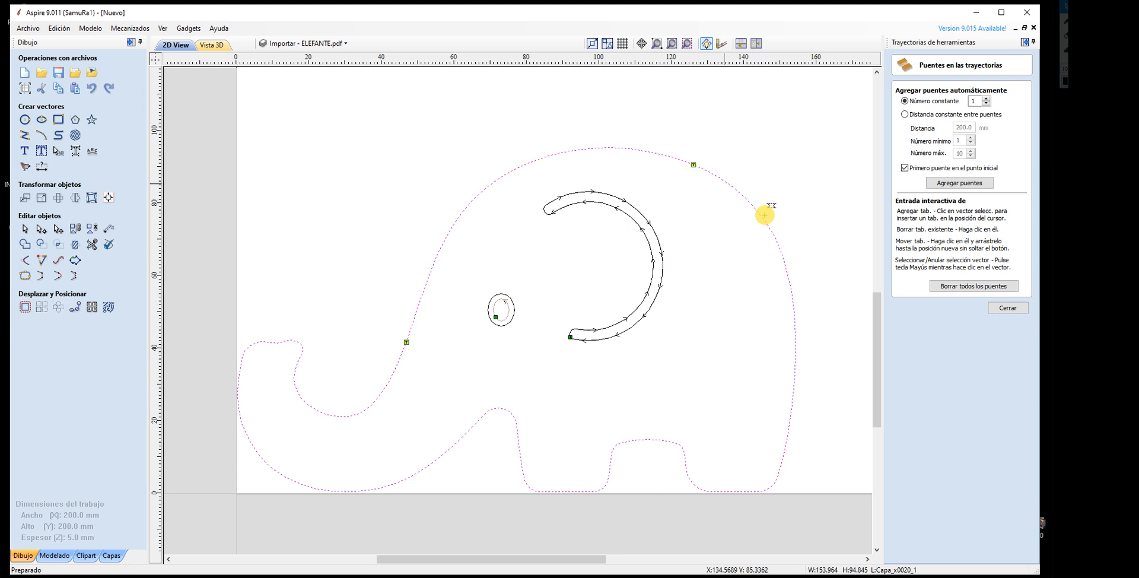
click(783, 454)
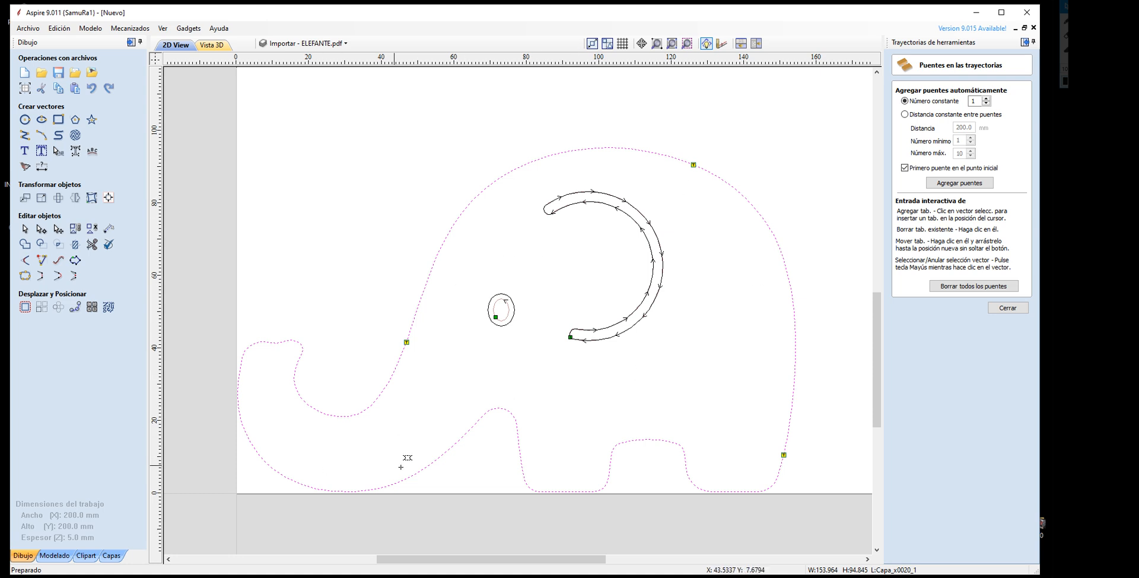
click(288, 478)
click(1007, 307)
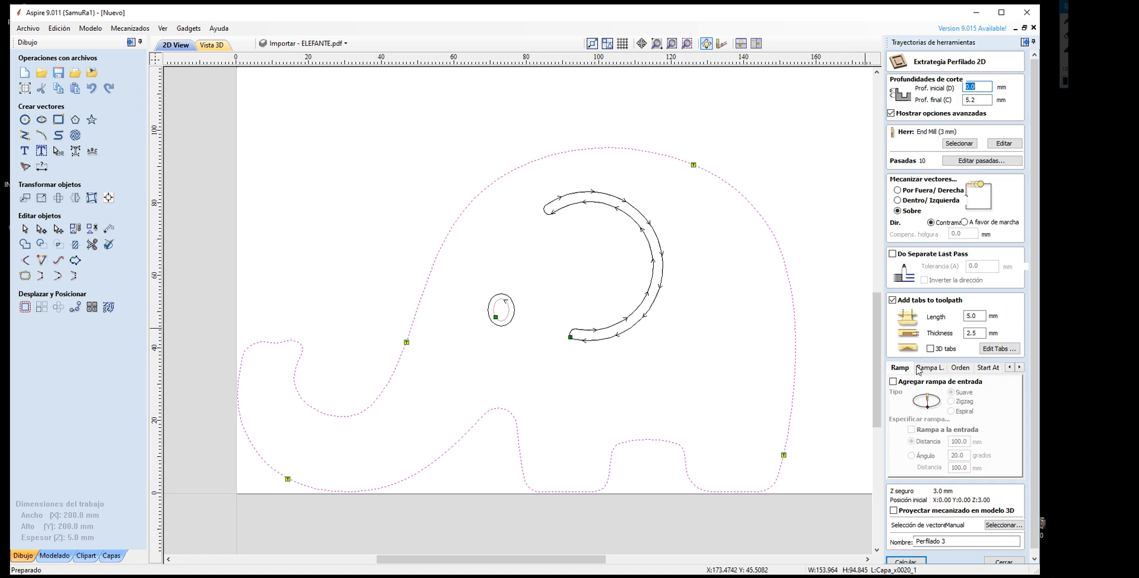
Step: Set the body outline's profile to be machined on the outside of the vector (Por Fuera/Derecha)
scroll(986, 372, down, 1)
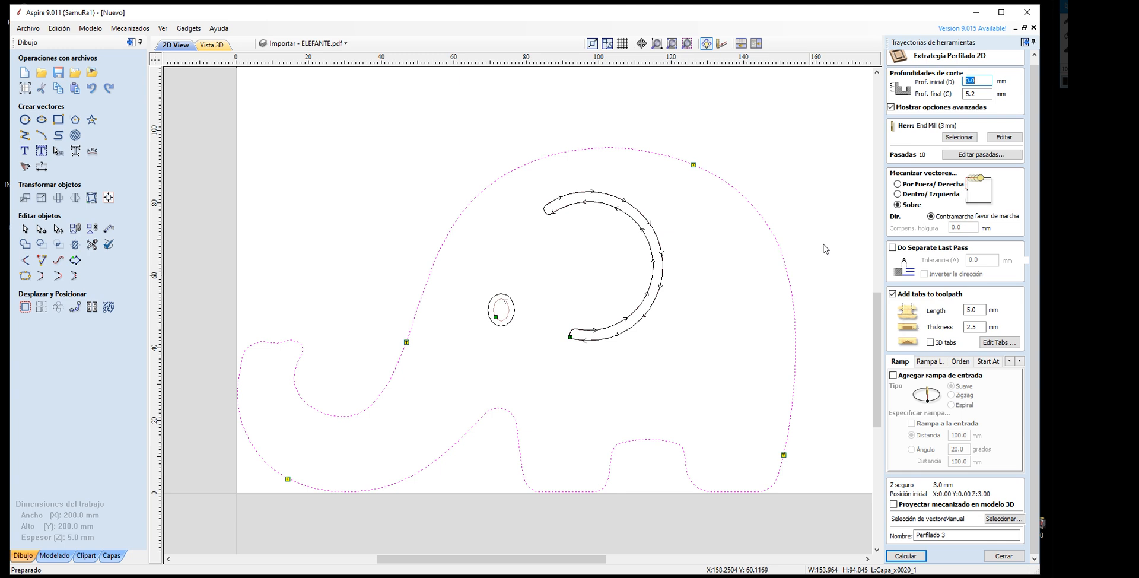
click(898, 185)
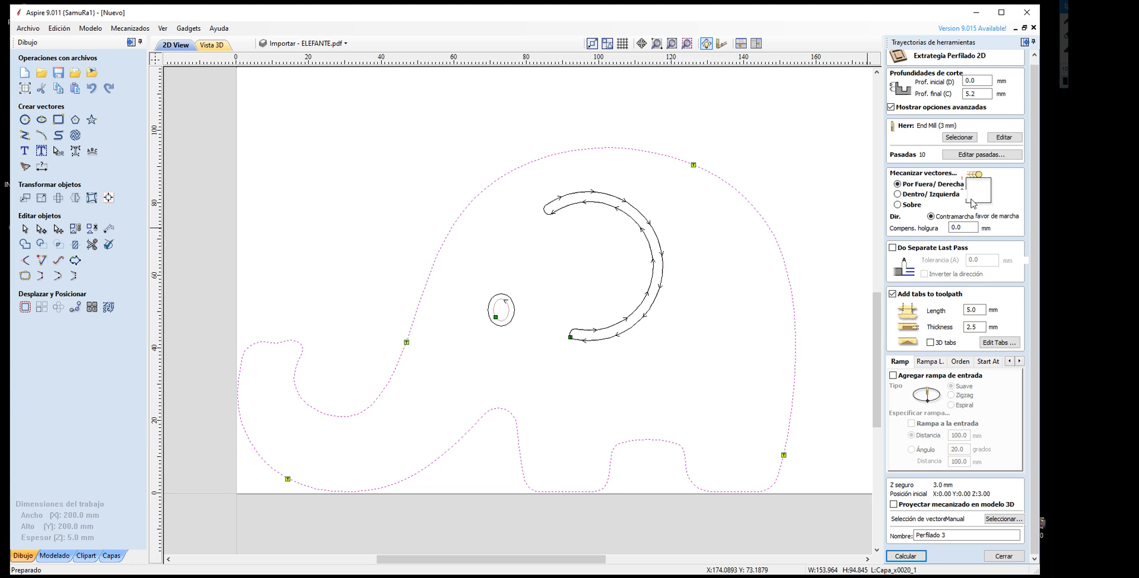
click(932, 196)
click(916, 205)
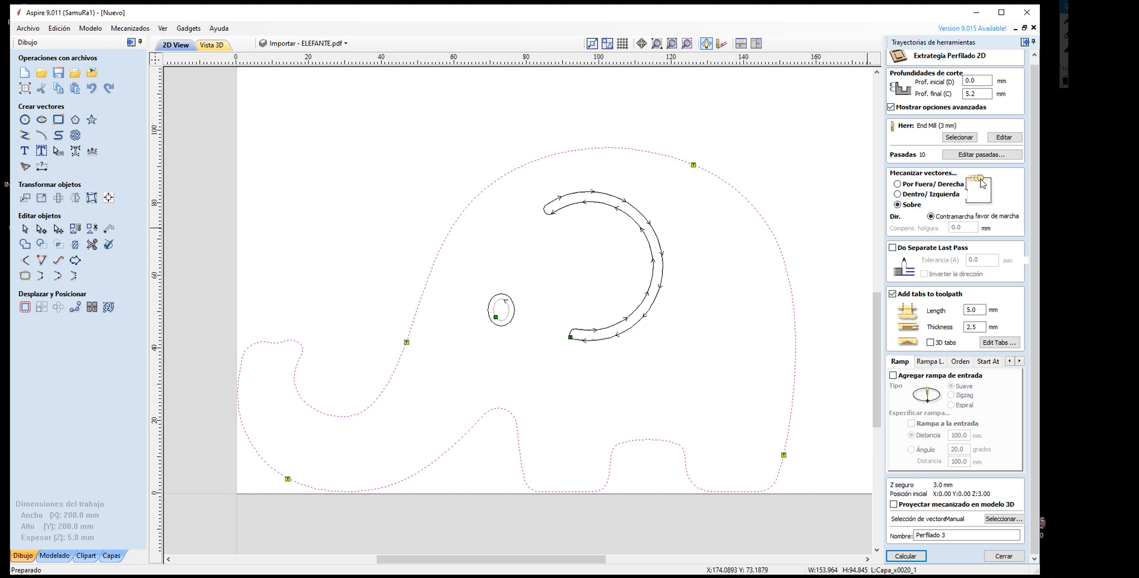
click(906, 184)
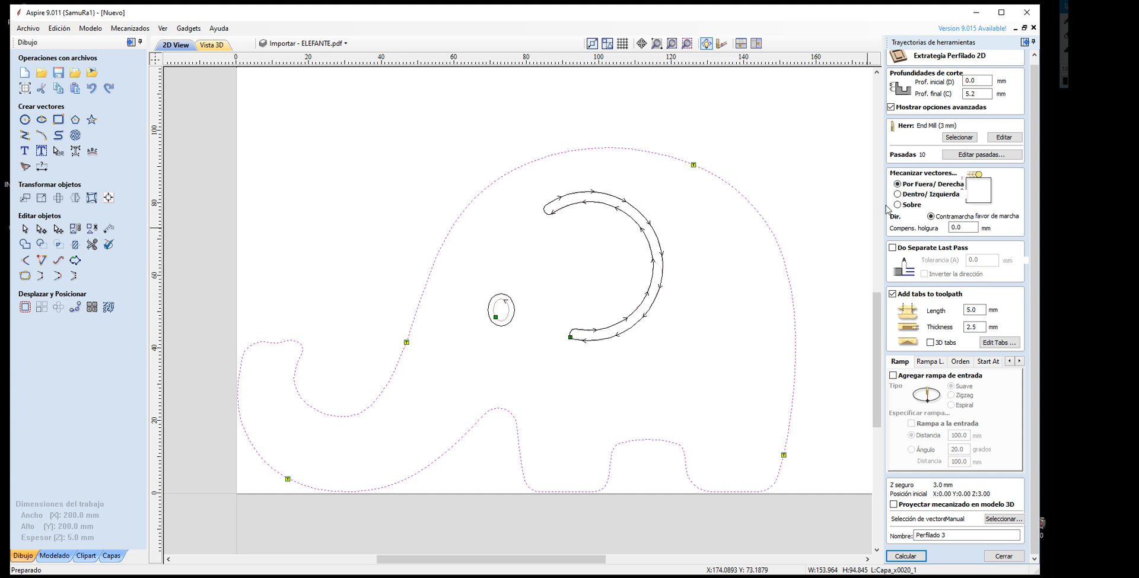
Step: Calculate the body outline toolpath, accepting the cut through the material, and preview its cut in 3D
click(907, 556)
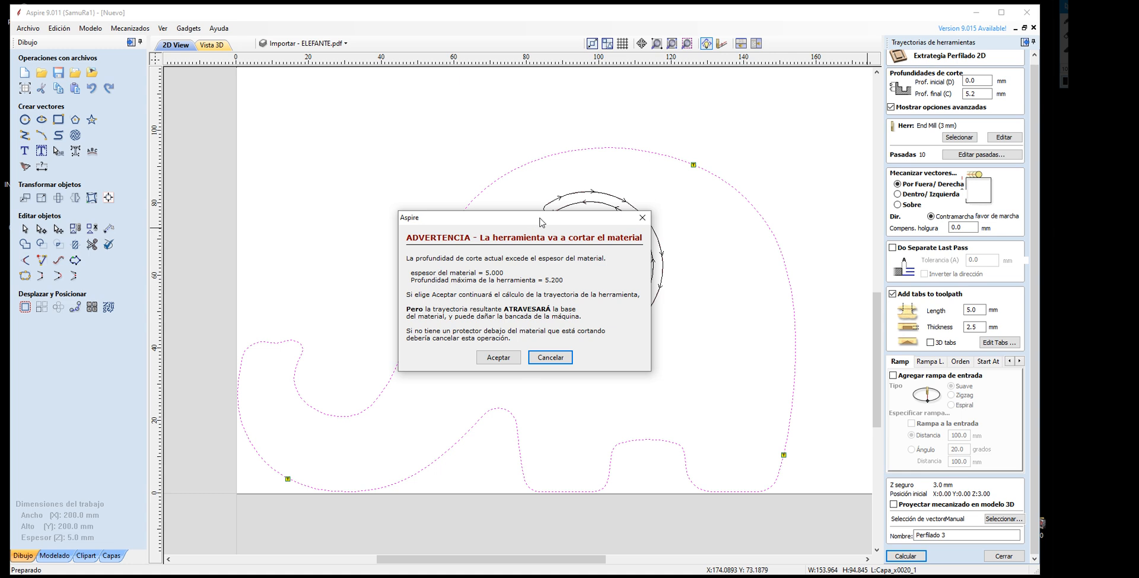
drag(540, 221, 352, 110)
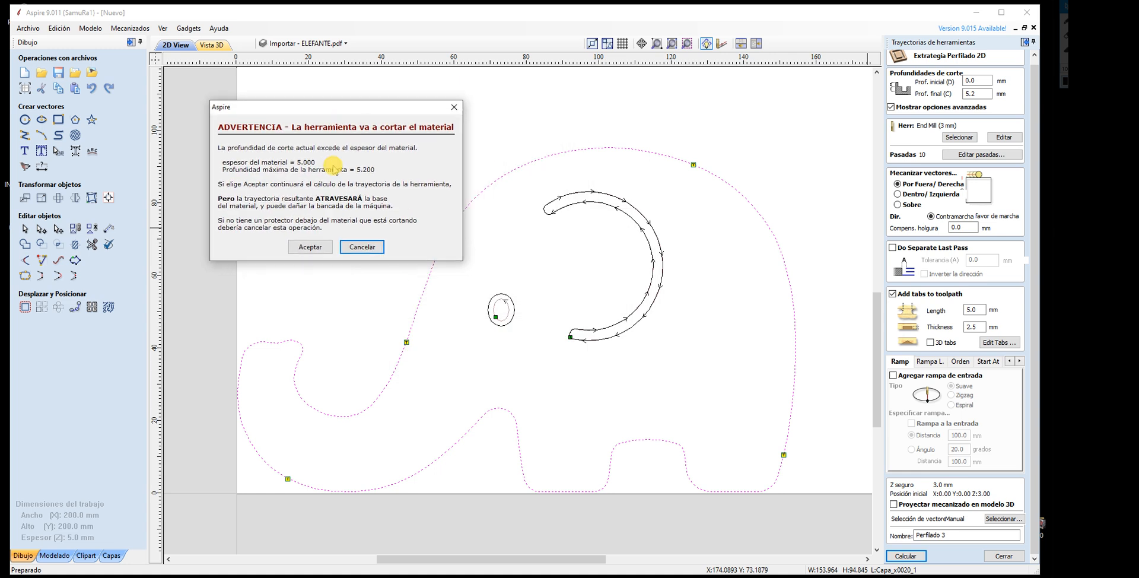
click(323, 248)
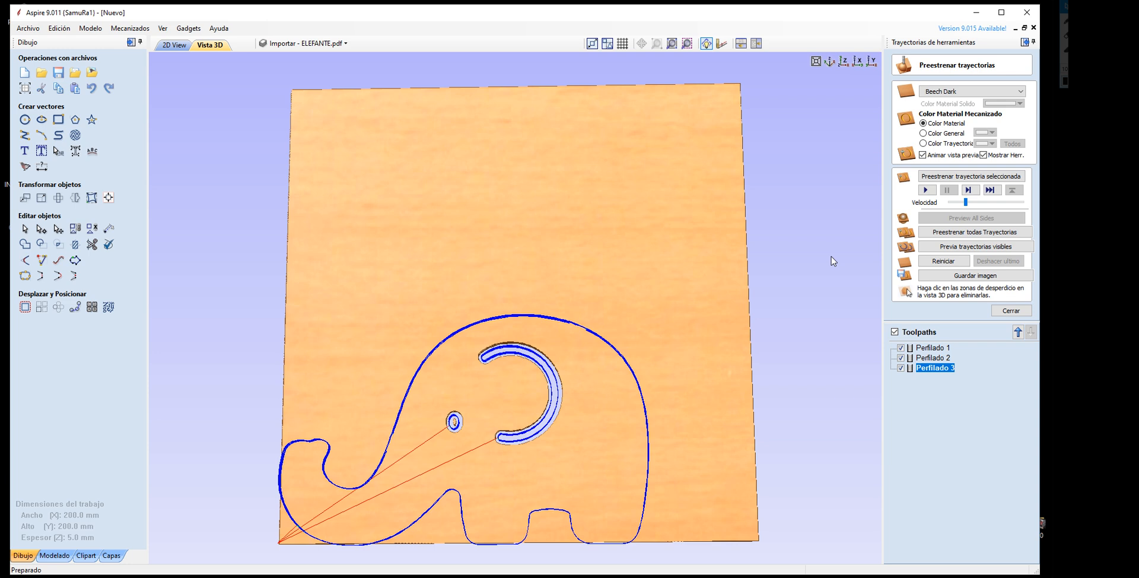
click(926, 191)
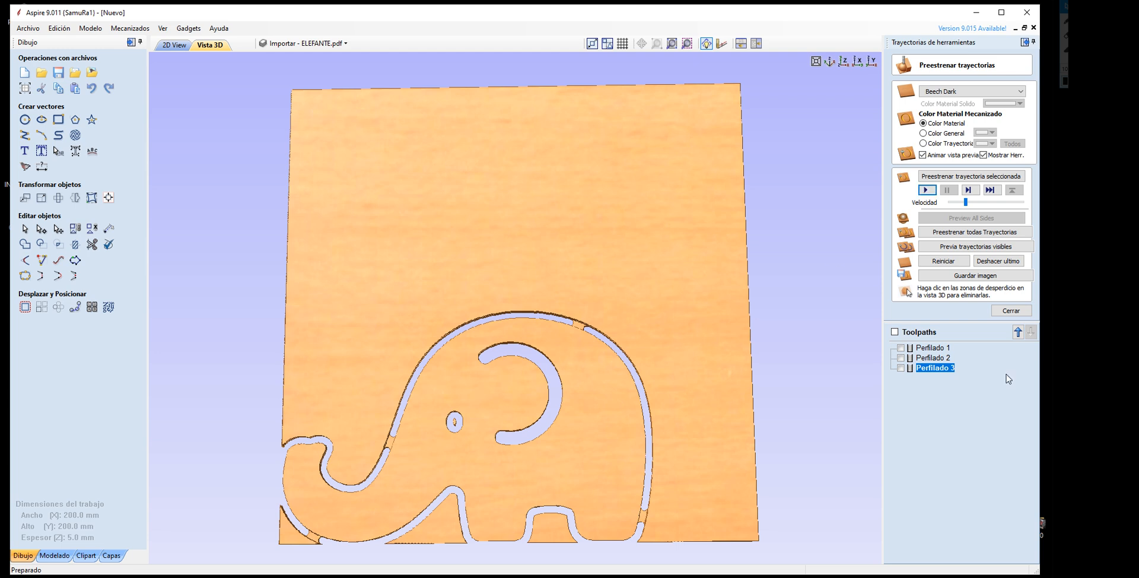
Step: Show the eye, ear and body toolpaths one by one over the simulated cut, then hide the body toolpath
click(900, 348)
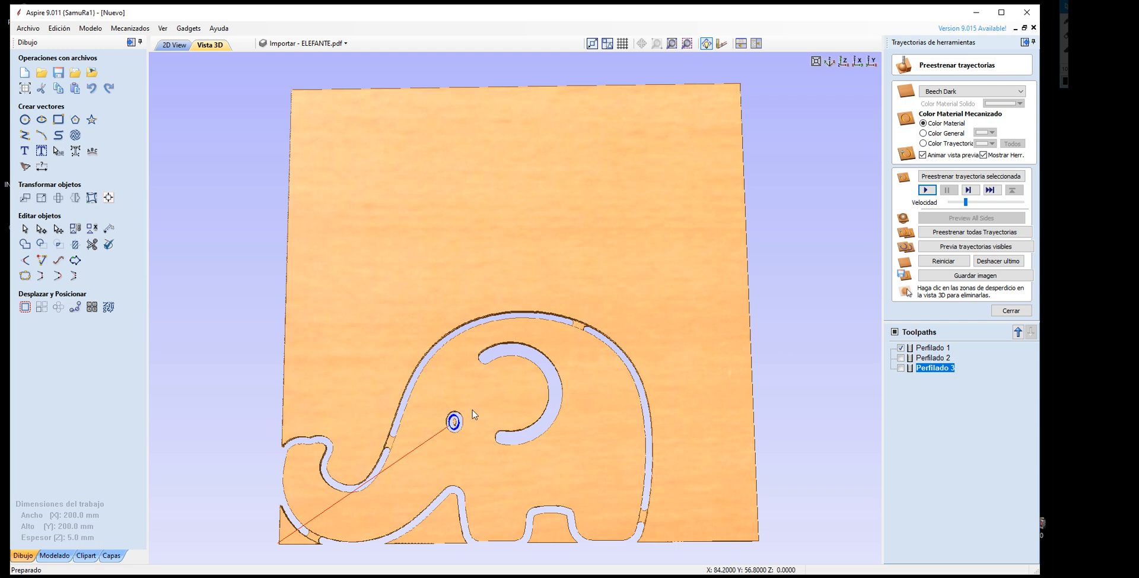
click(901, 358)
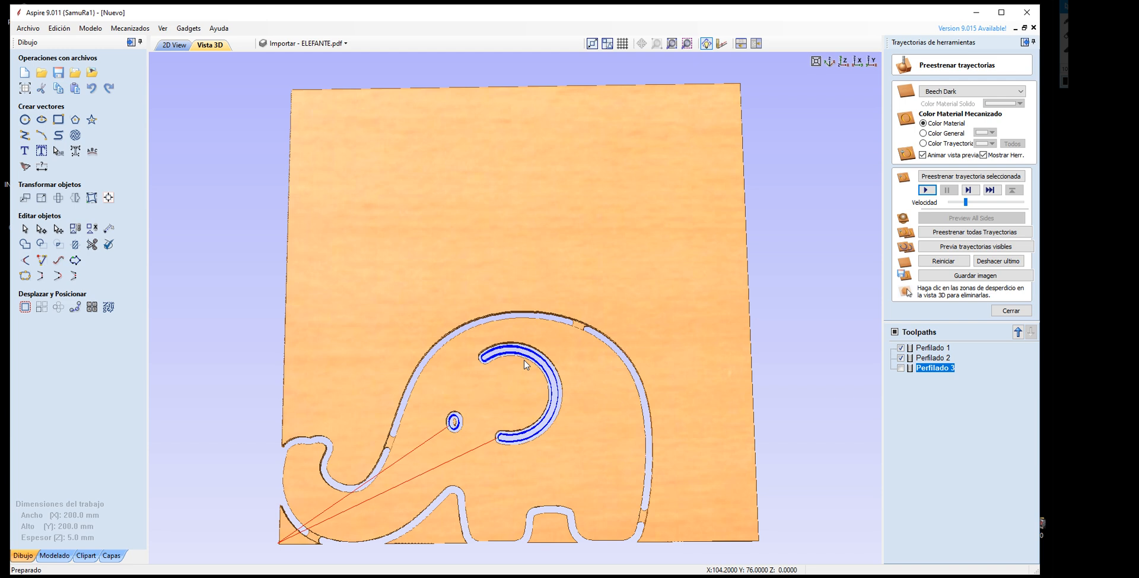
click(900, 367)
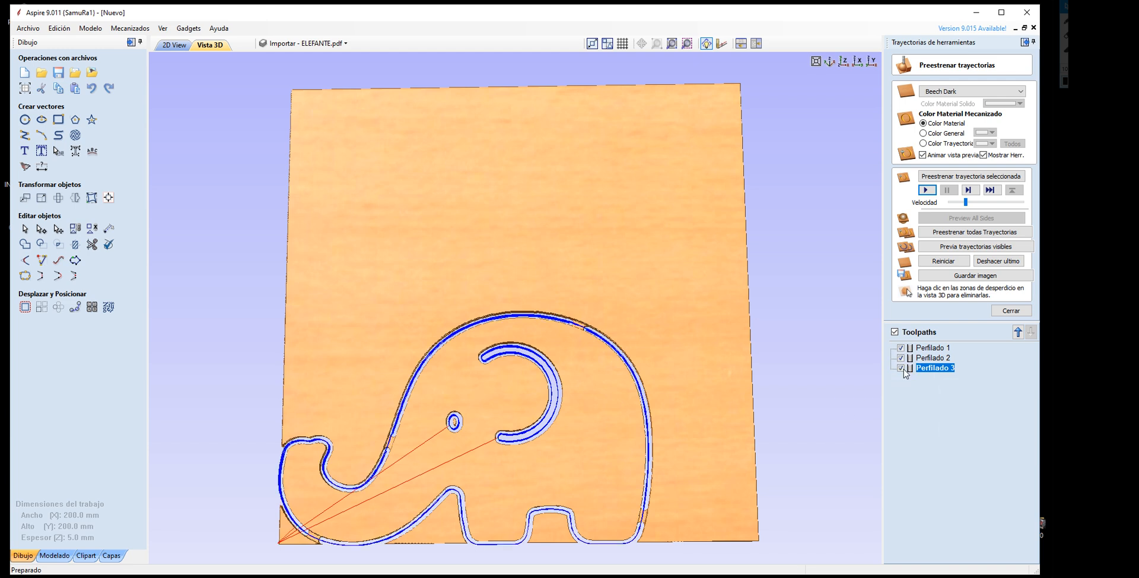
click(901, 368)
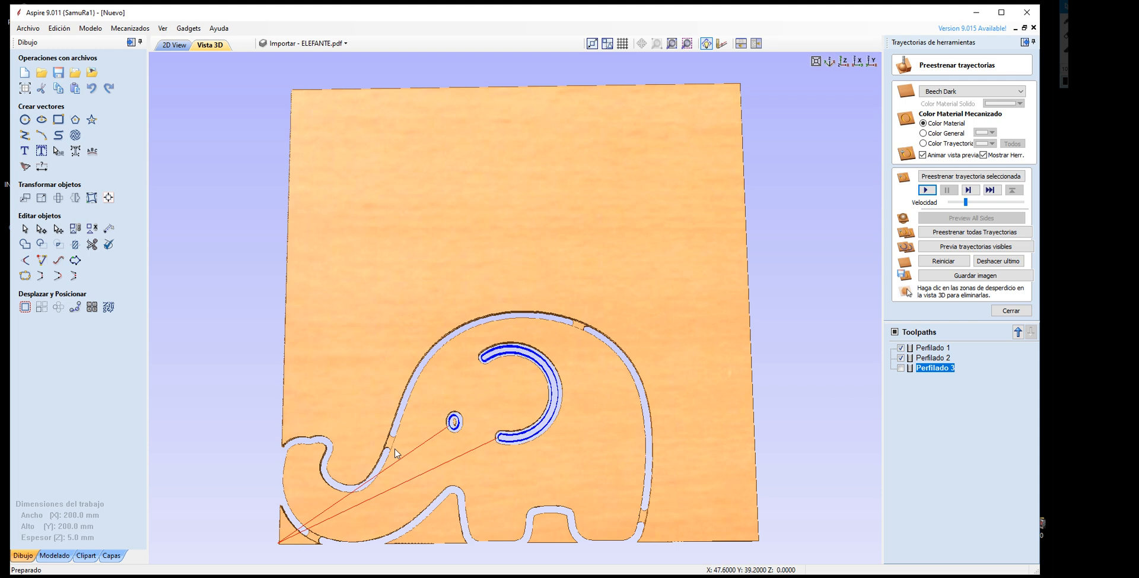
Step: Inspect the tabs left along the elephant's body cut in the 3D preview from close up and at an angle
scroll(394, 452, up, 3)
click(644, 360)
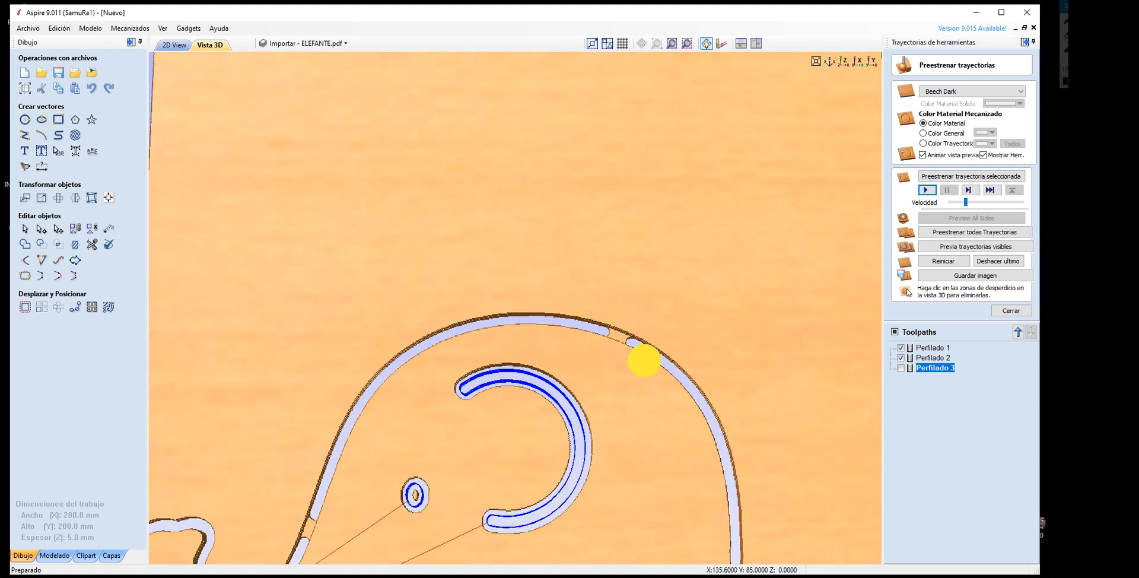
drag(644, 361, 457, 370)
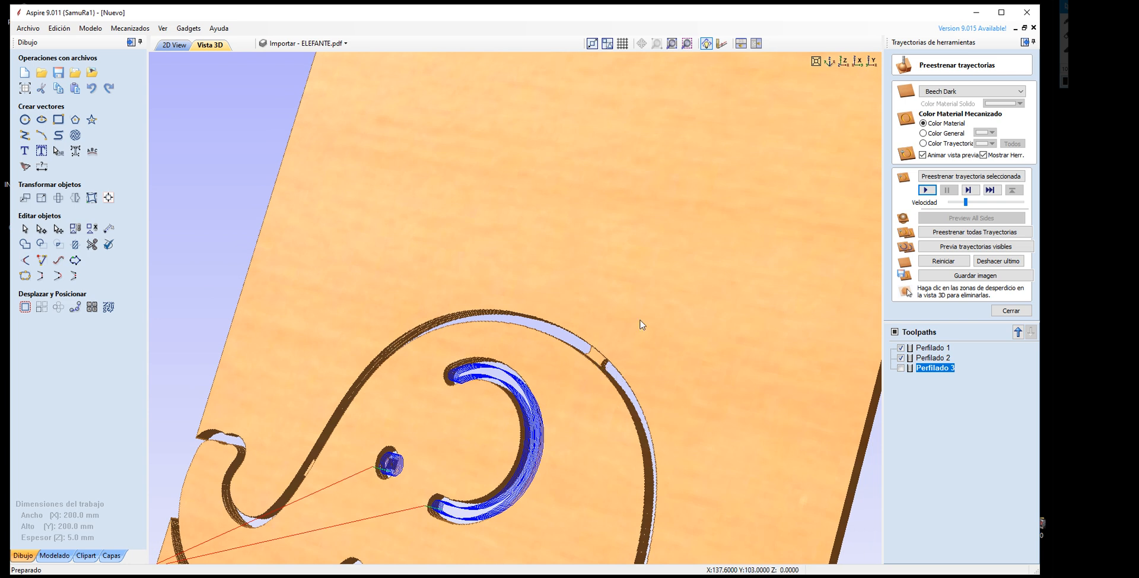
scroll(640, 324, down, 1)
scroll(640, 324, down, 2)
mouse_move(613, 384)
mouse_down()
mouse_move(673, 384)
mouse_move(735, 326)
mouse_move(745, 361)
mouse_up()
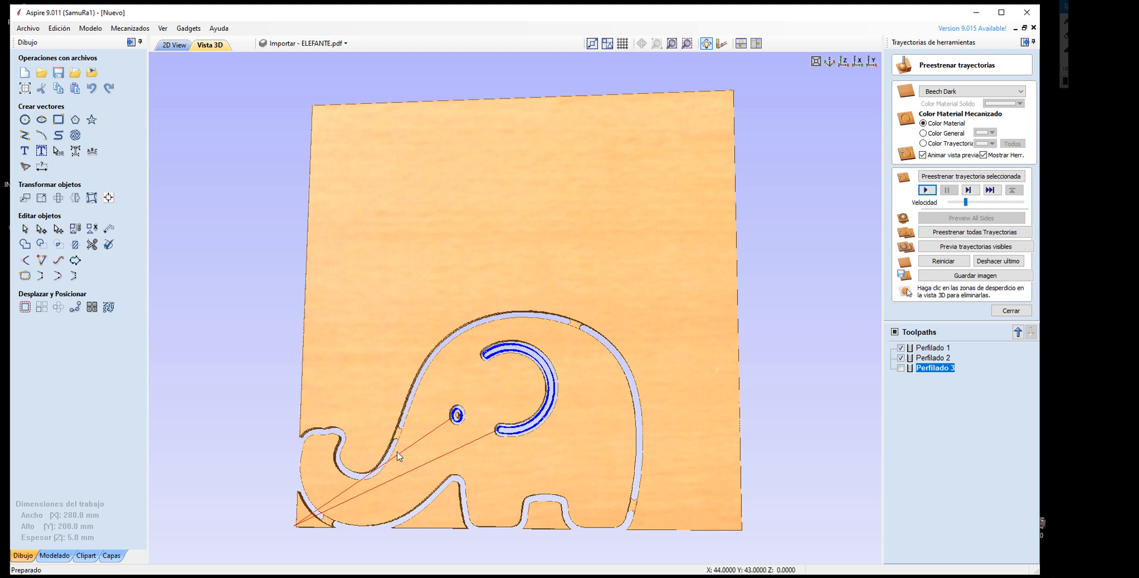
drag(610, 382, 618, 389)
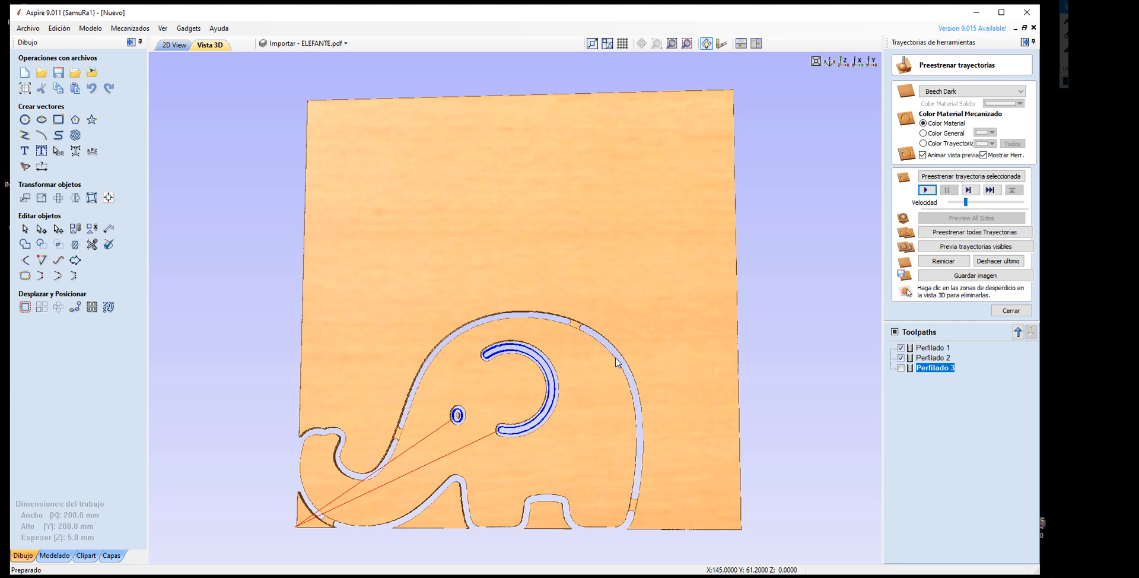
Step: Close the toolpath preview and make all three profile toolpaths visible
click(1013, 311)
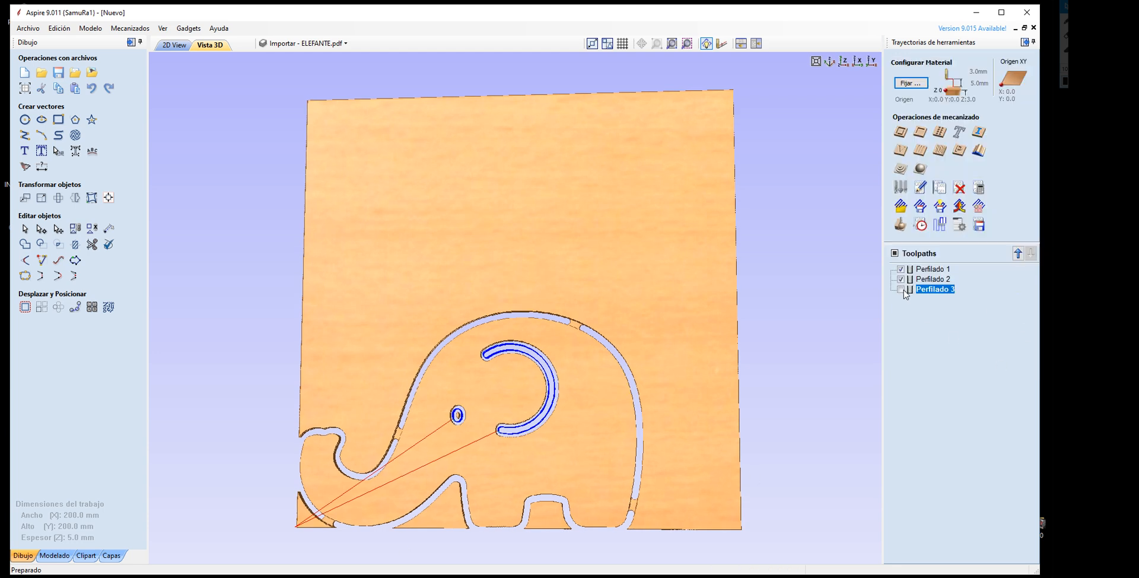
click(901, 269)
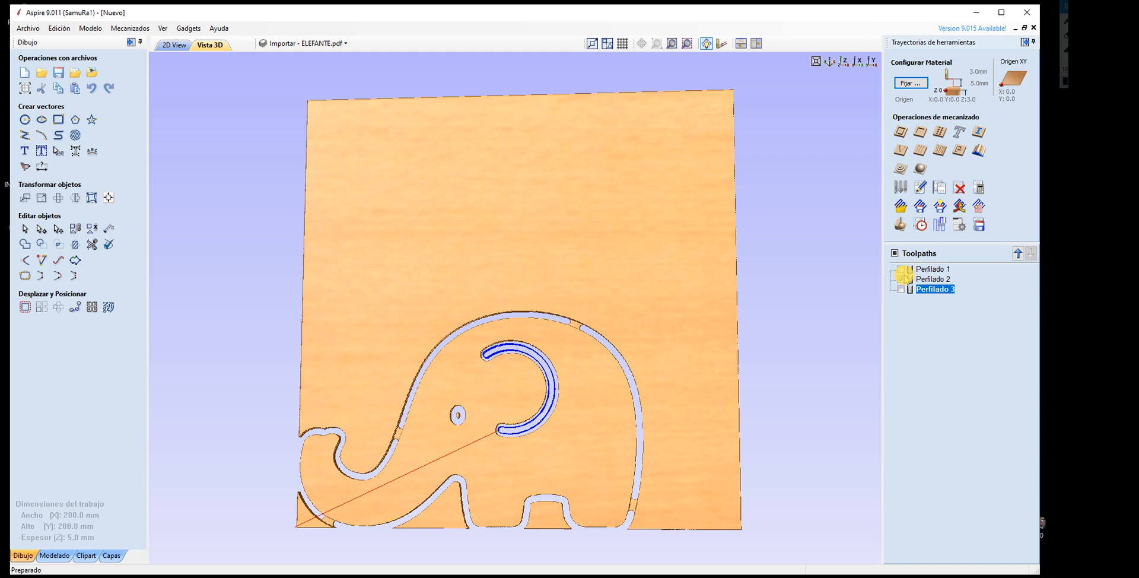
click(900, 279)
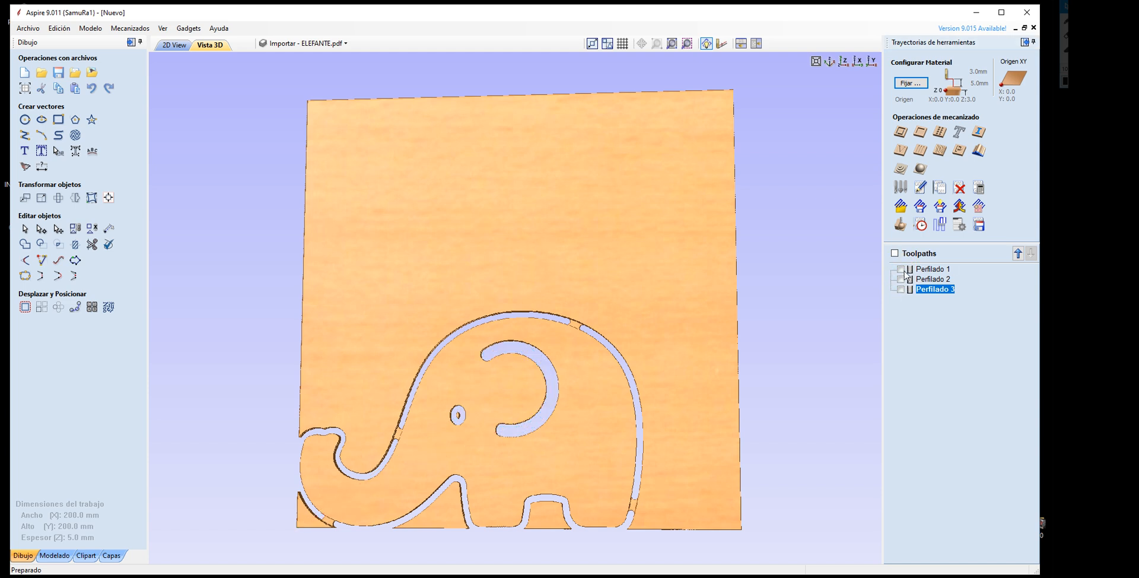
click(901, 268)
click(901, 289)
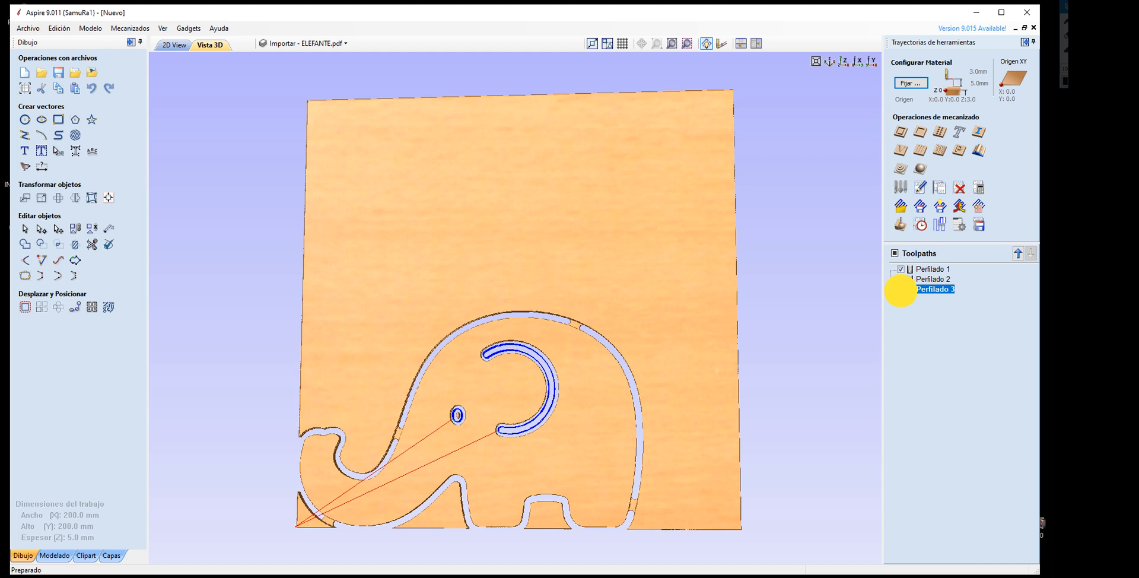
click(901, 278)
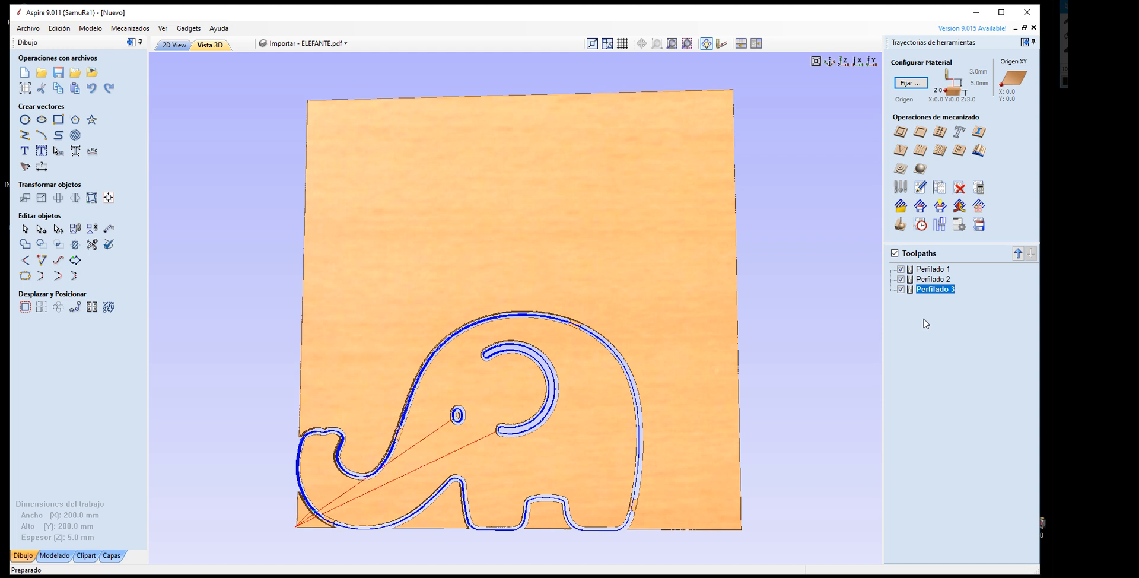
Step: Review the three profile toolpaths in turn, checking the tool and cutting data of Perfilado 1
click(929, 270)
click(930, 279)
click(932, 289)
click(926, 270)
click(928, 279)
click(928, 288)
mouse_move(933, 274)
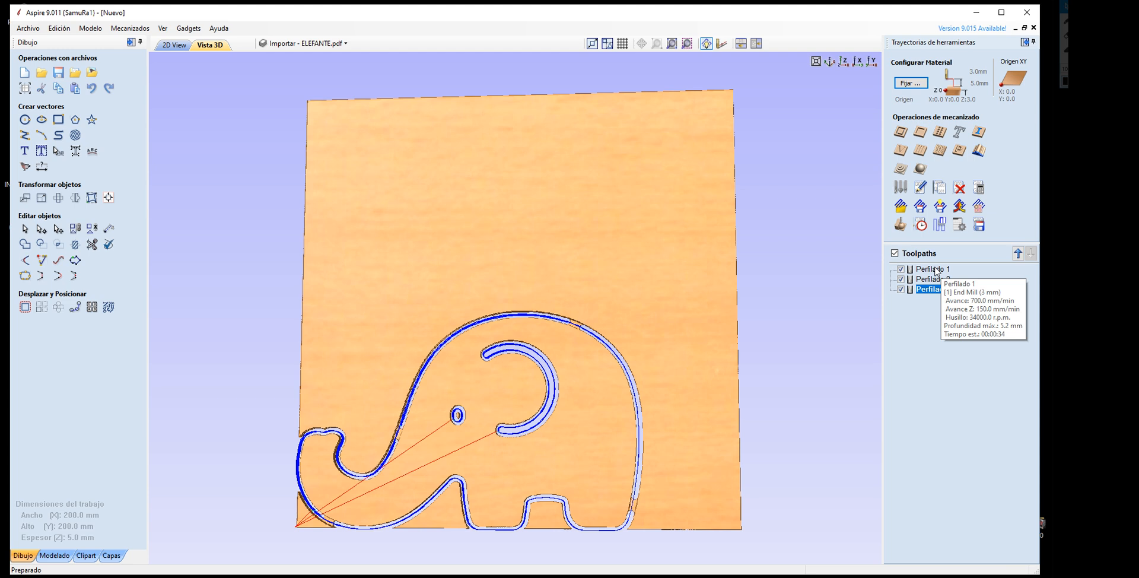
click(948, 270)
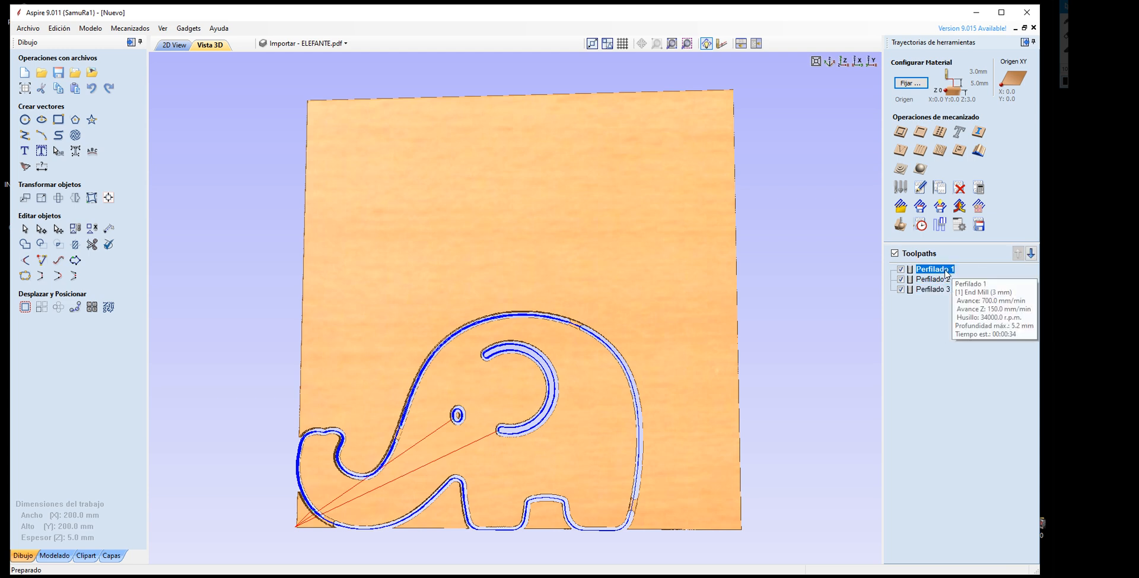
click(932, 289)
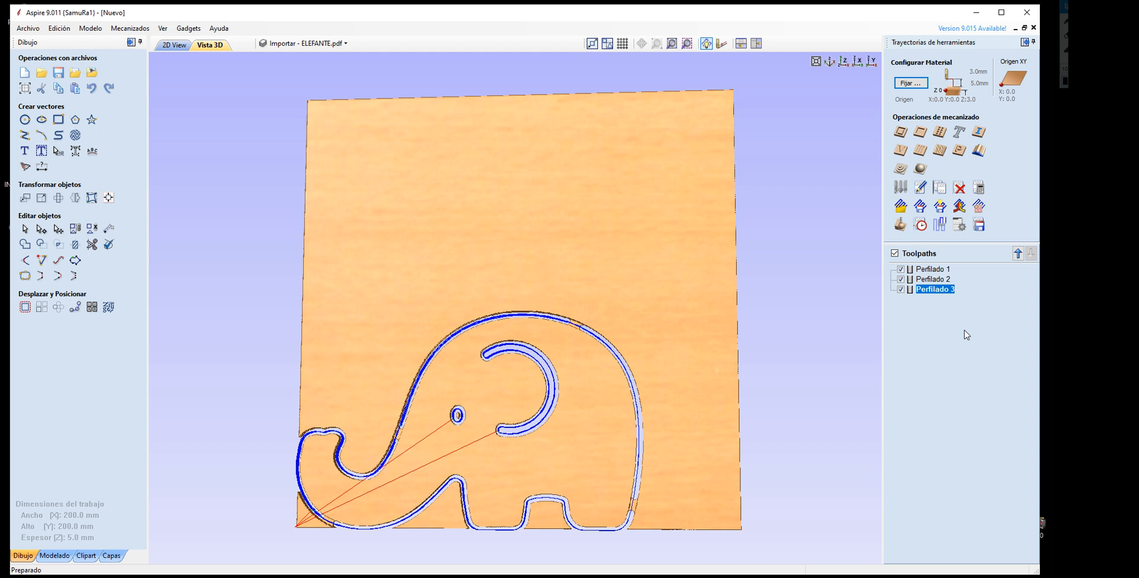
Step: Open toolpath saving, compare the individual output of each toolpath, and set all visible toolpaths to be output in one file
click(979, 232)
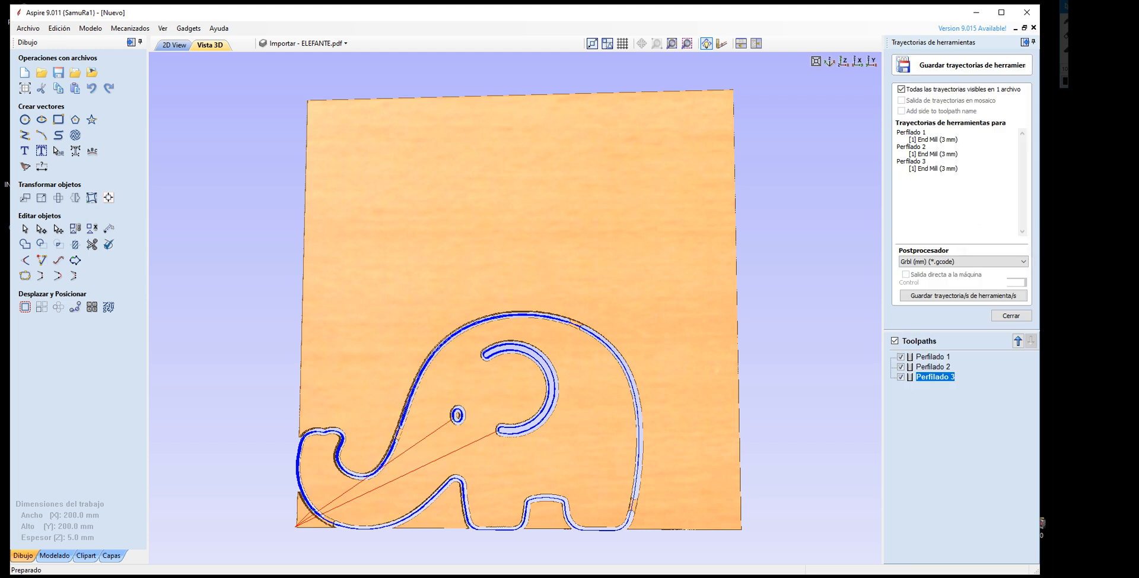
click(908, 87)
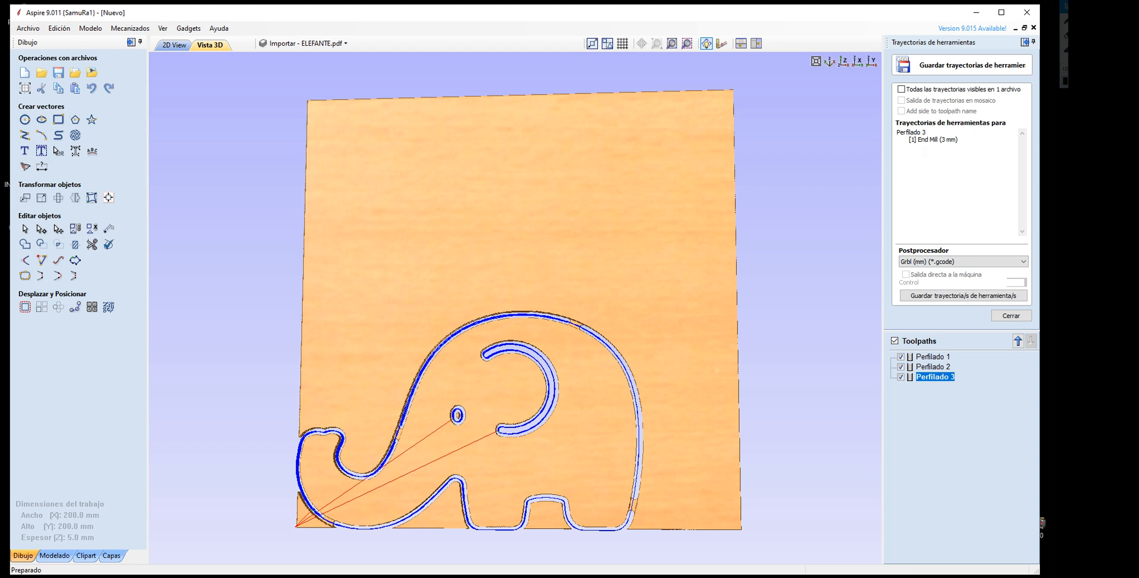
click(929, 357)
click(934, 367)
click(916, 359)
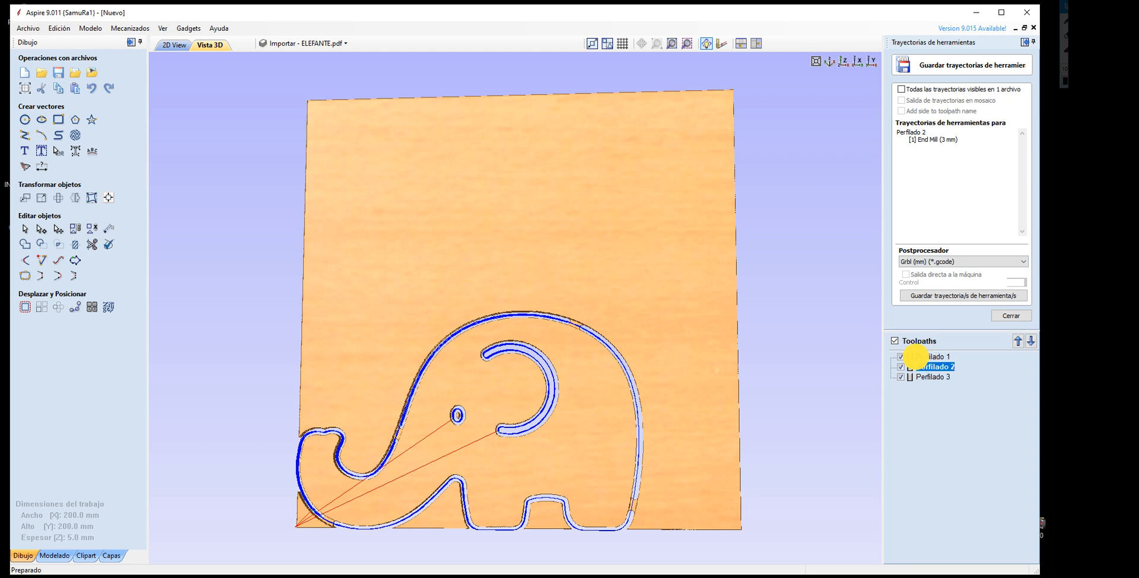
click(919, 367)
click(930, 376)
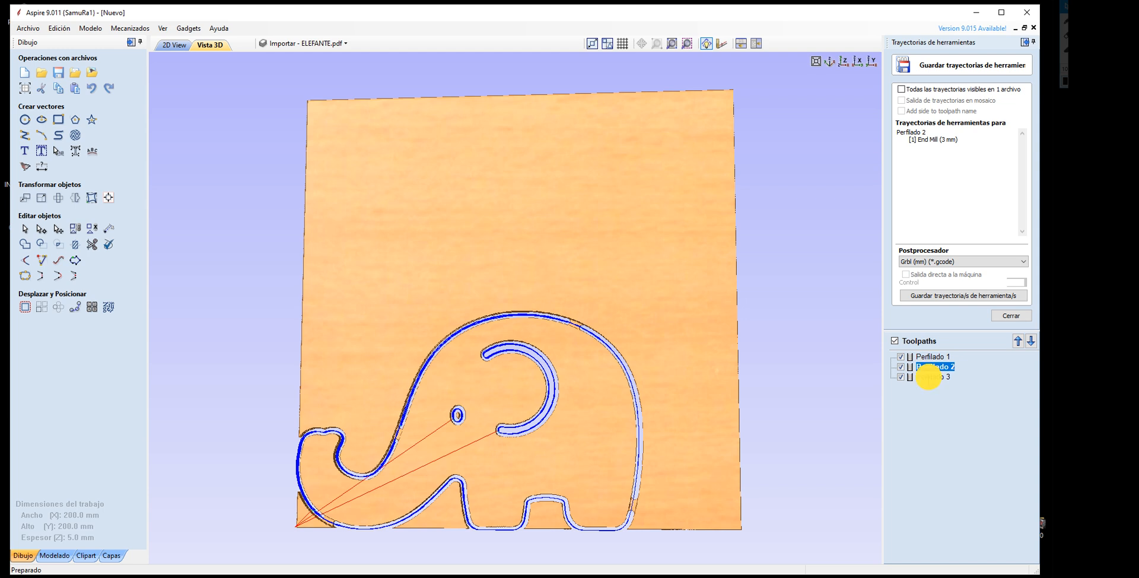
click(930, 360)
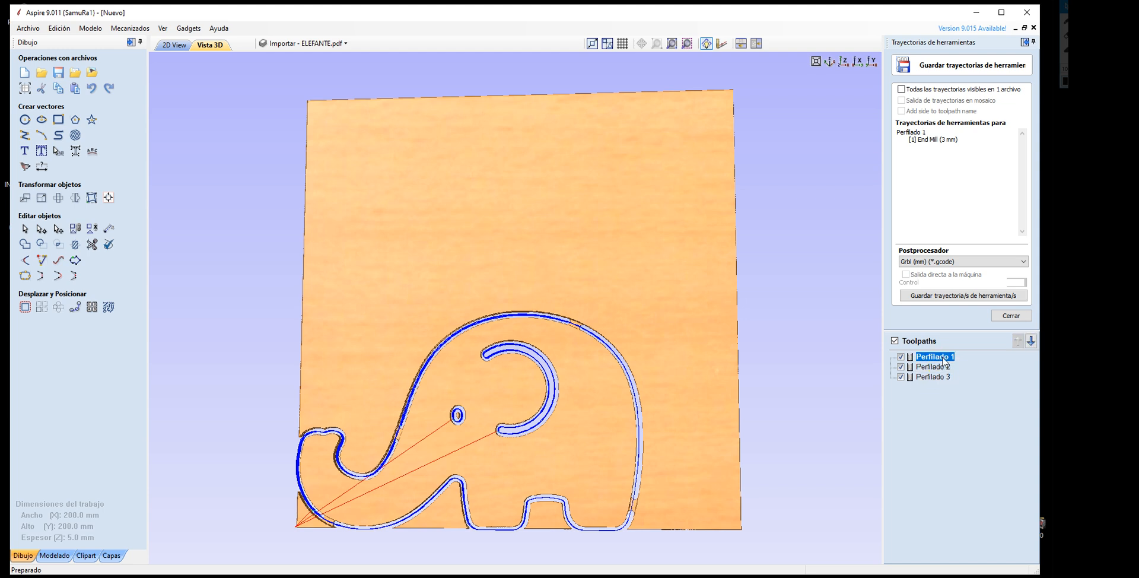
click(930, 375)
click(929, 358)
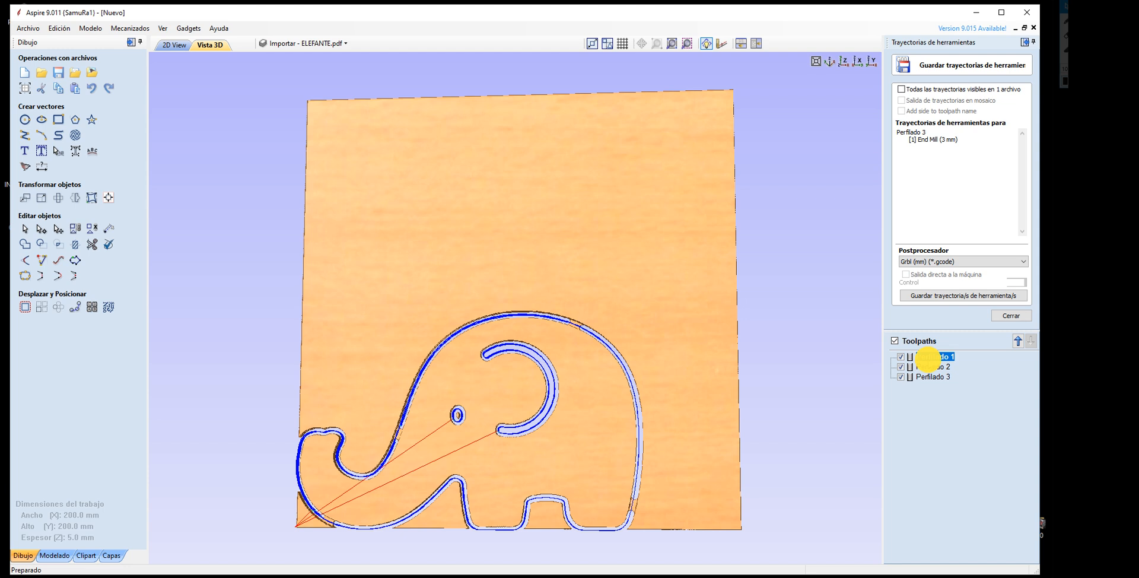
click(901, 90)
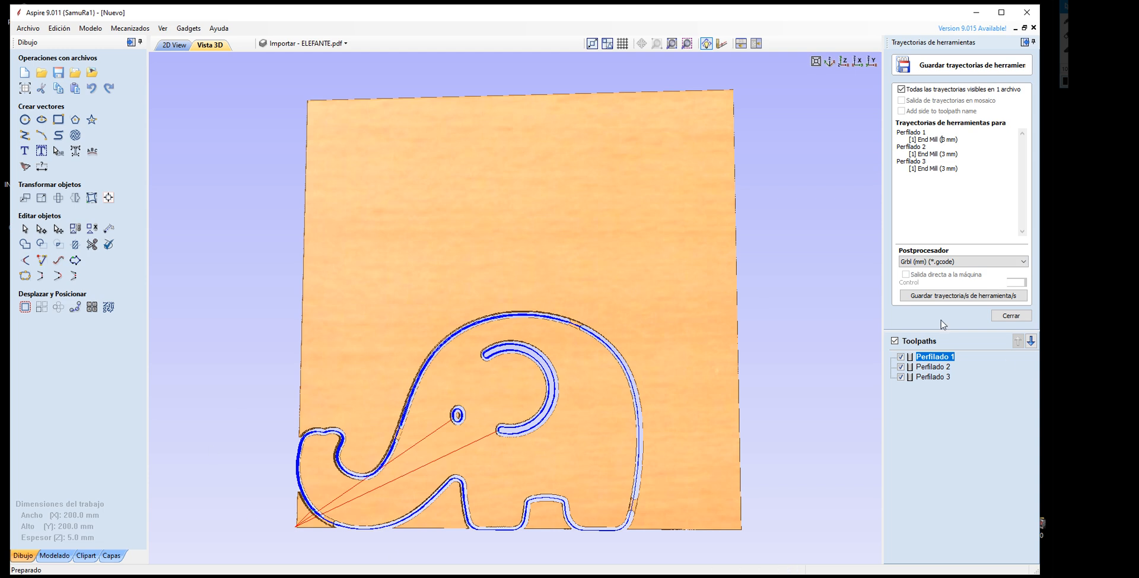
Step: Browse the available postprocessors and choose Grbl (mm) (*.gcode) for the toolpath output
click(1013, 264)
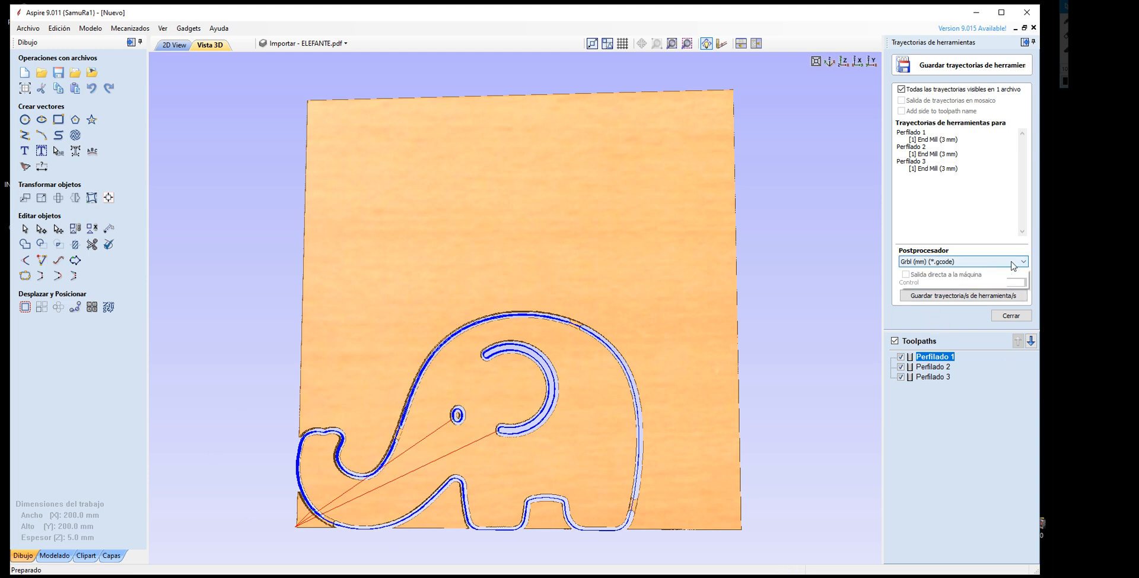
drag(1024, 352, 1030, 280)
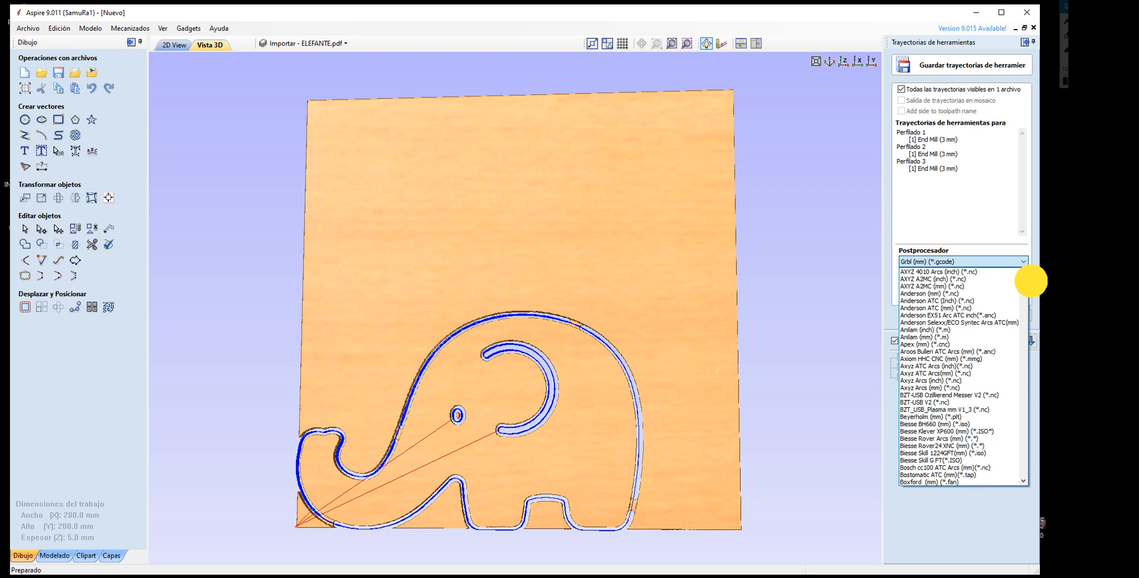
click(1022, 216)
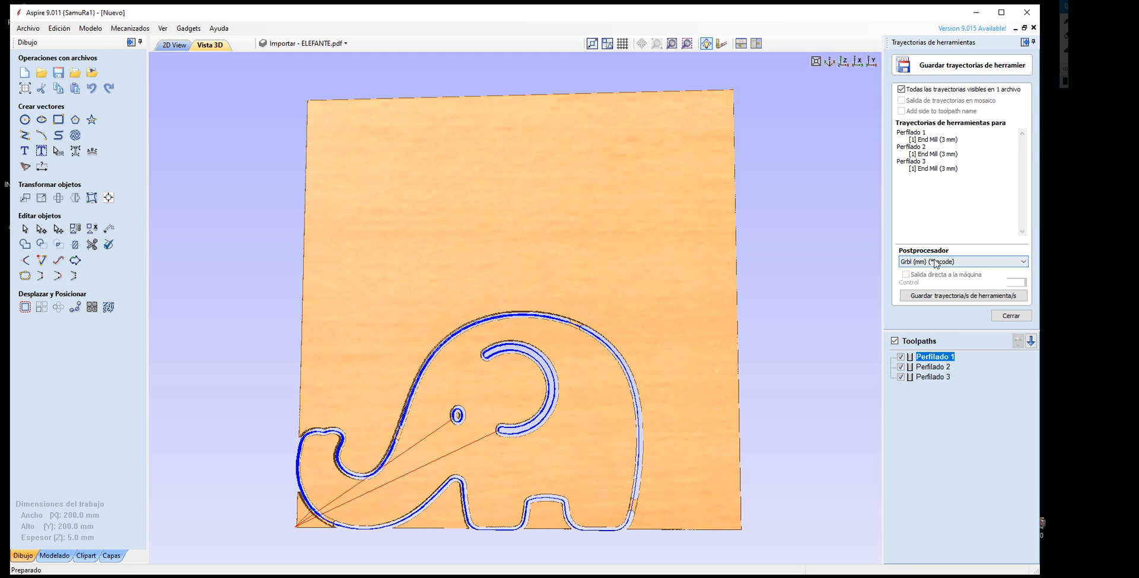
click(1012, 261)
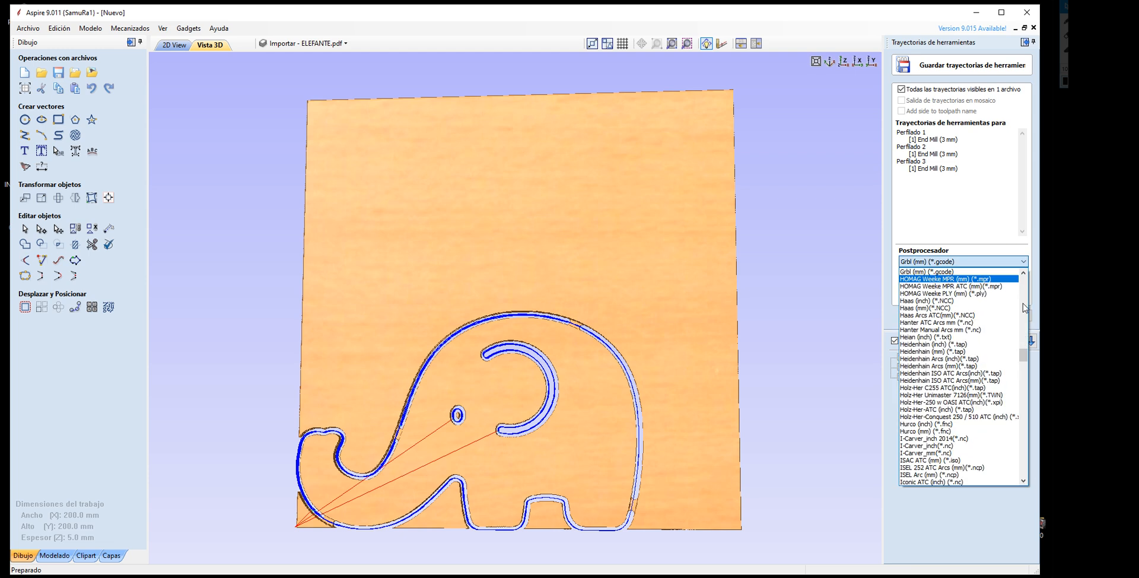
drag(1023, 358, 1024, 348)
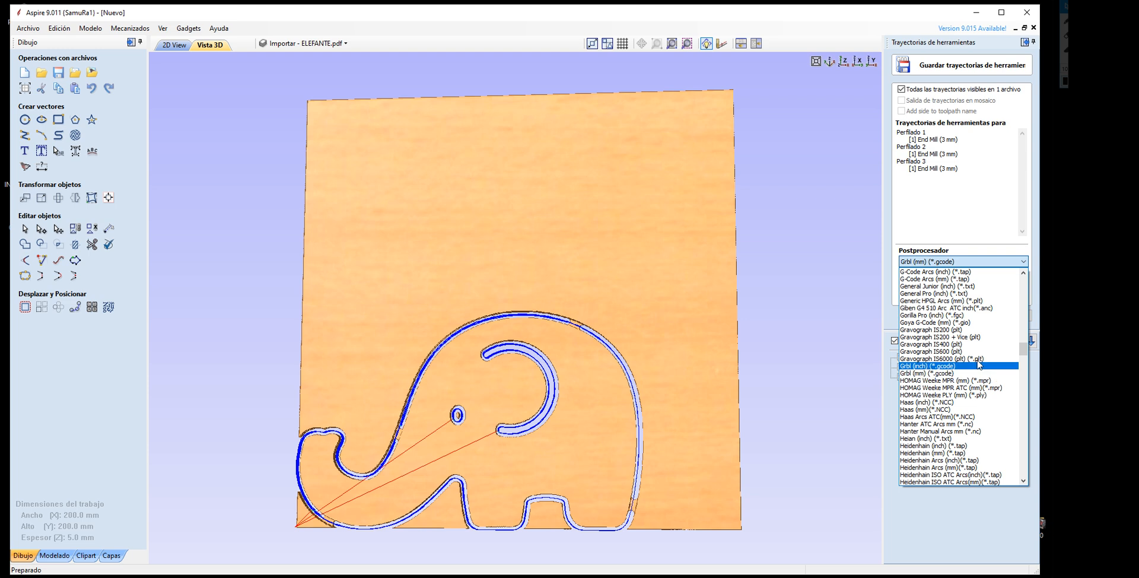
scroll(946, 344, up, 8)
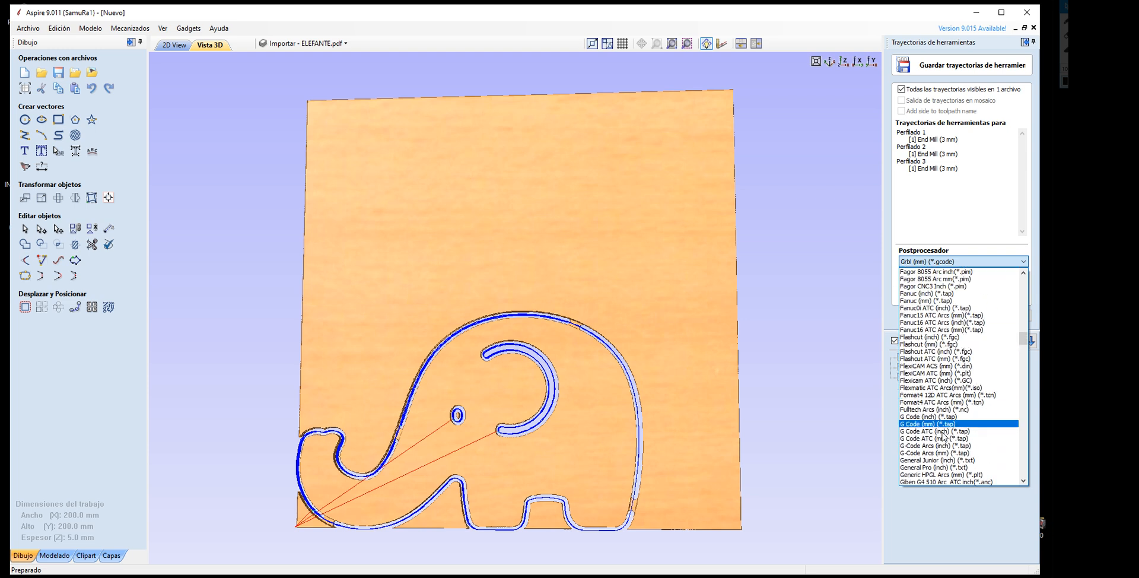
scroll(949, 332, down, 3)
scroll(971, 347, down, 3)
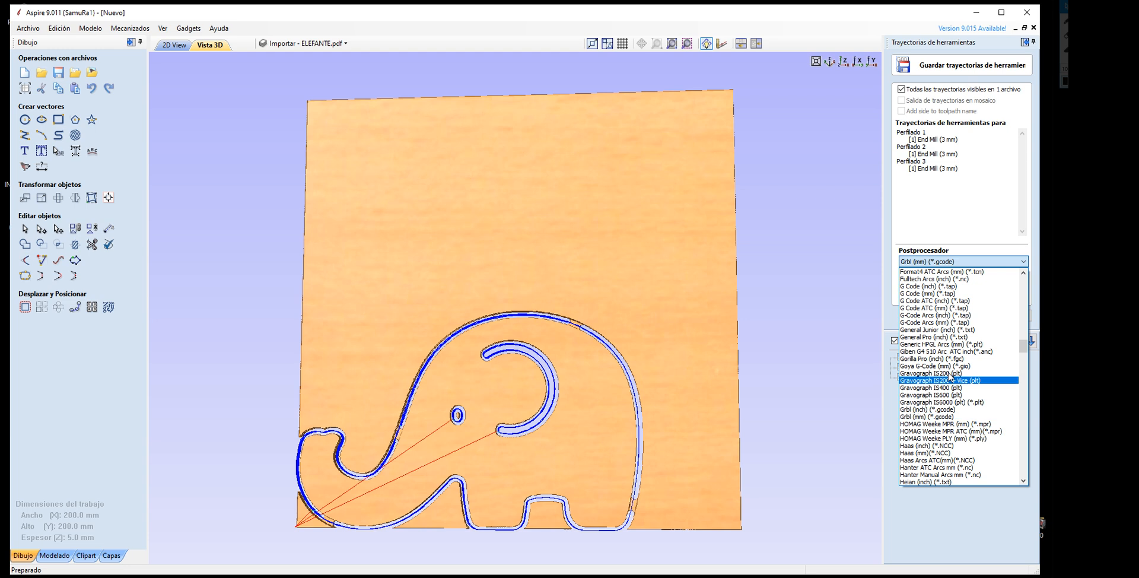
scroll(967, 430, down, 1)
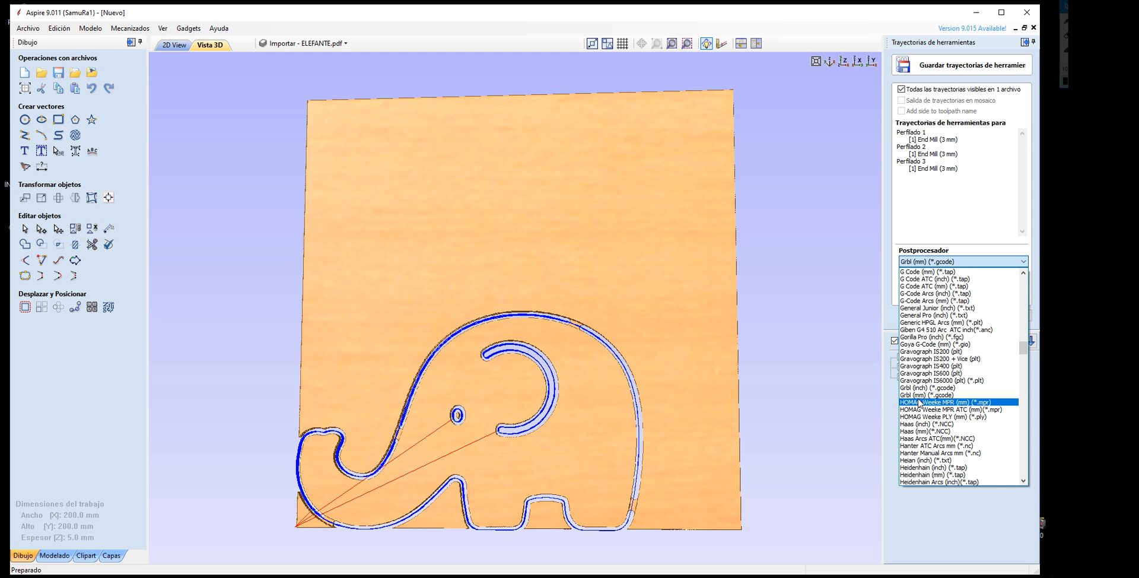
click(948, 394)
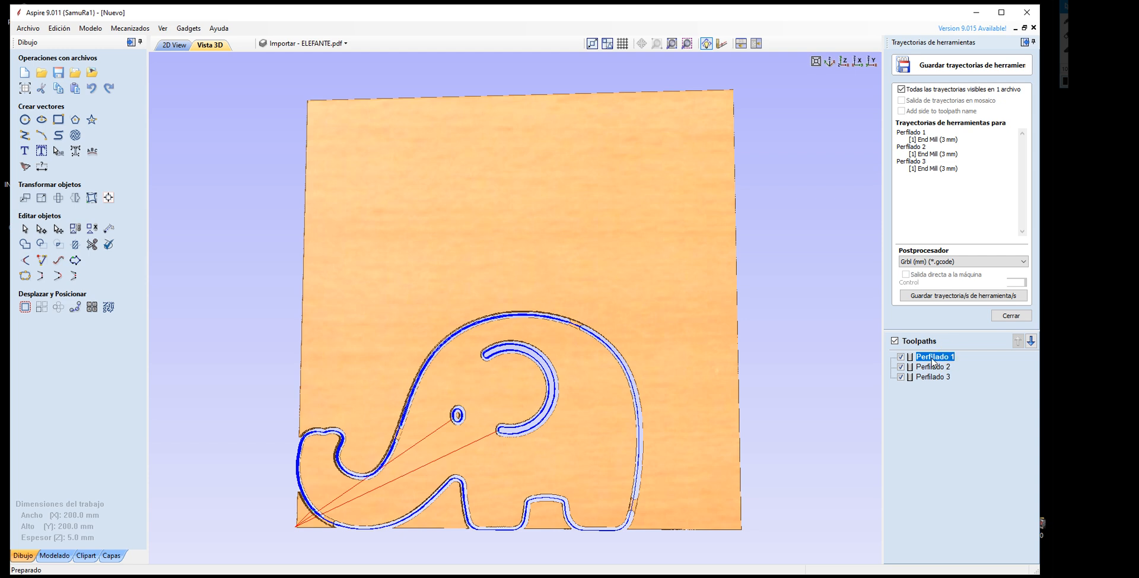
right_click(932, 362)
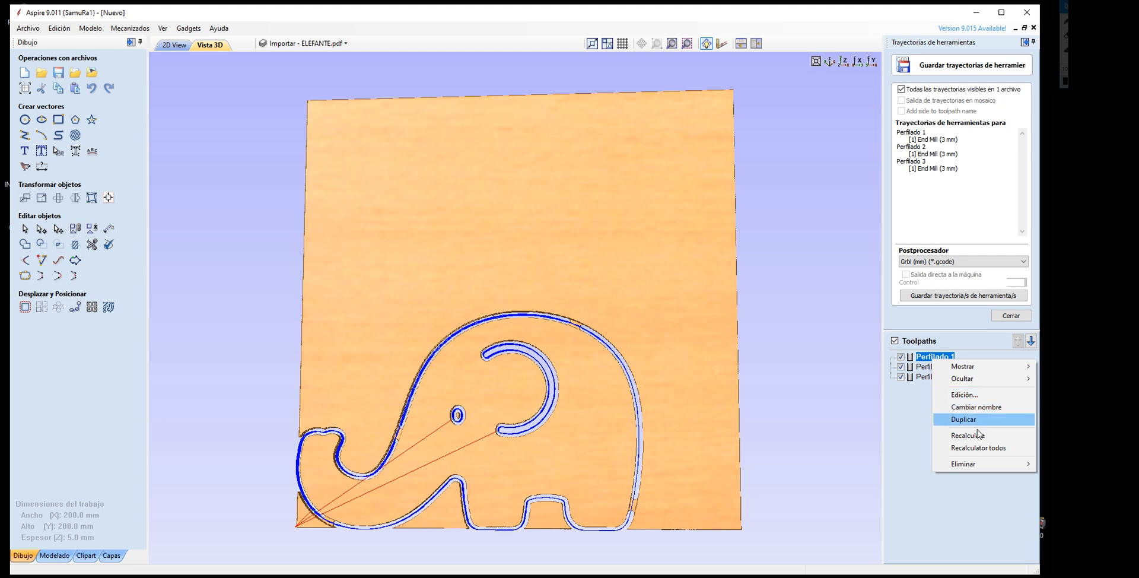
click(972, 395)
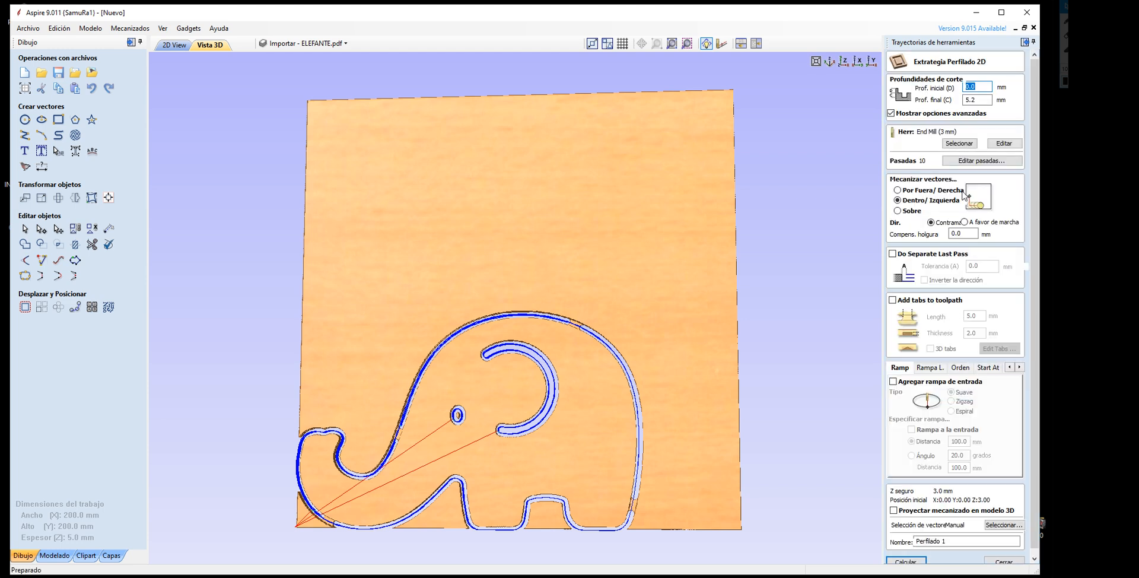
click(995, 562)
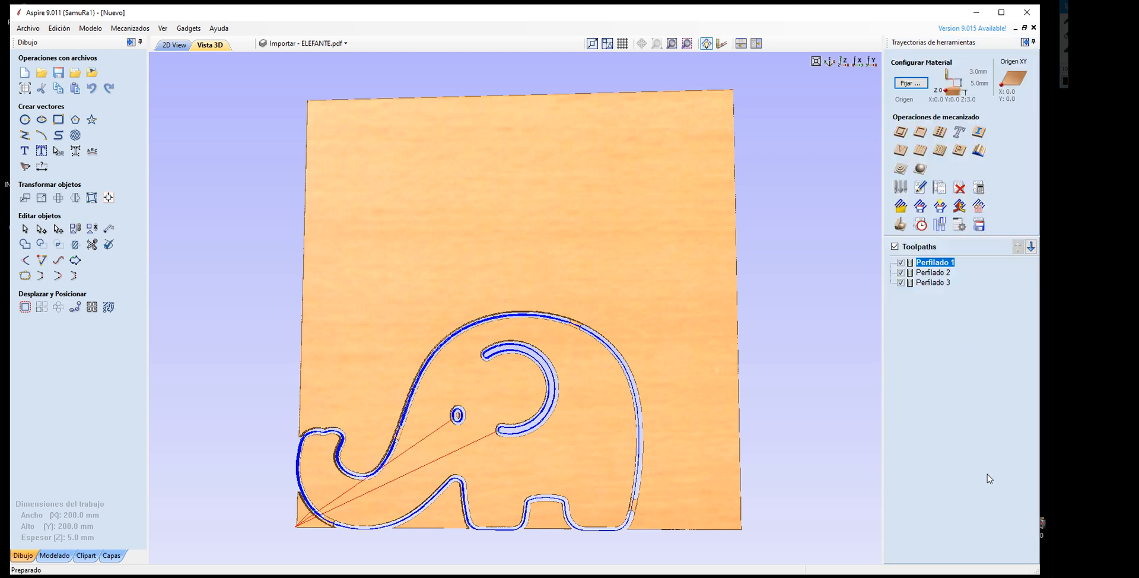
click(935, 263)
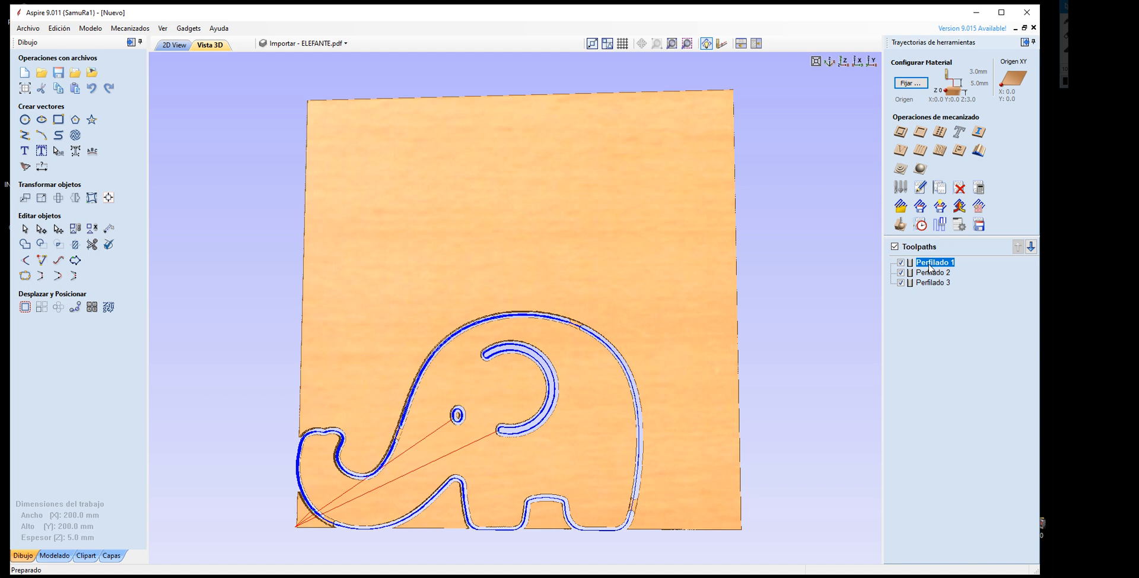
double_click(934, 262)
click(1002, 561)
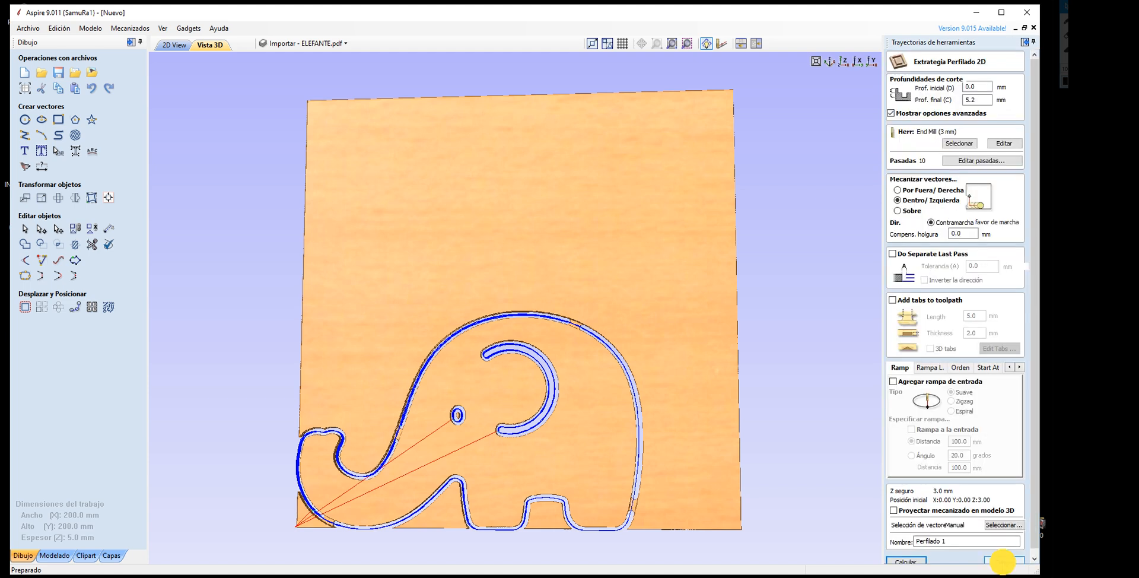
Step: Rename the toolpath Perfilado 1 as OJO and Perfilado 2 as OREJA
right_click(922, 261)
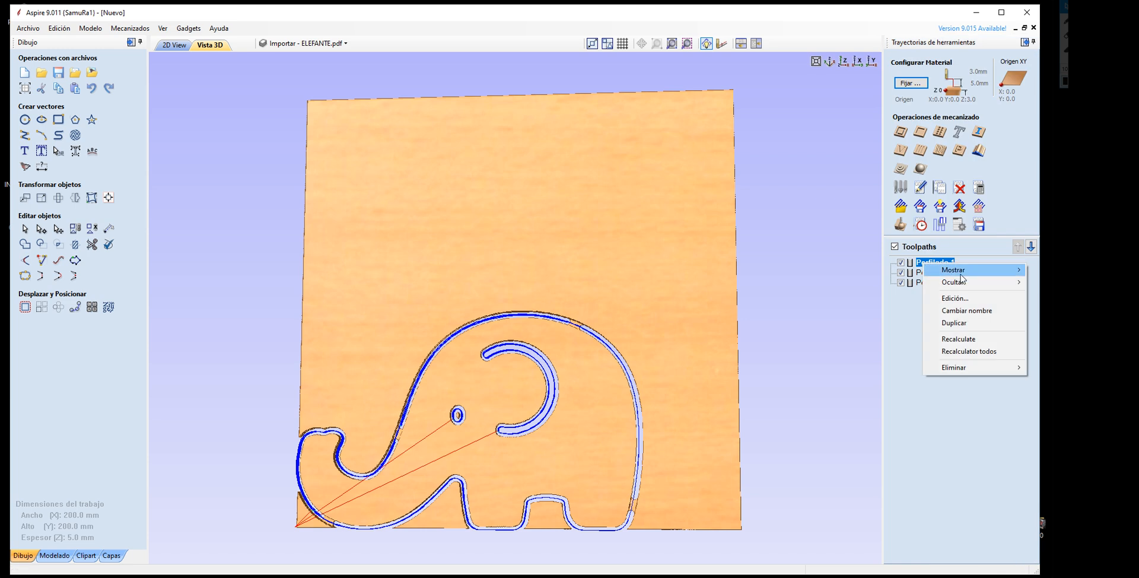
click(964, 311)
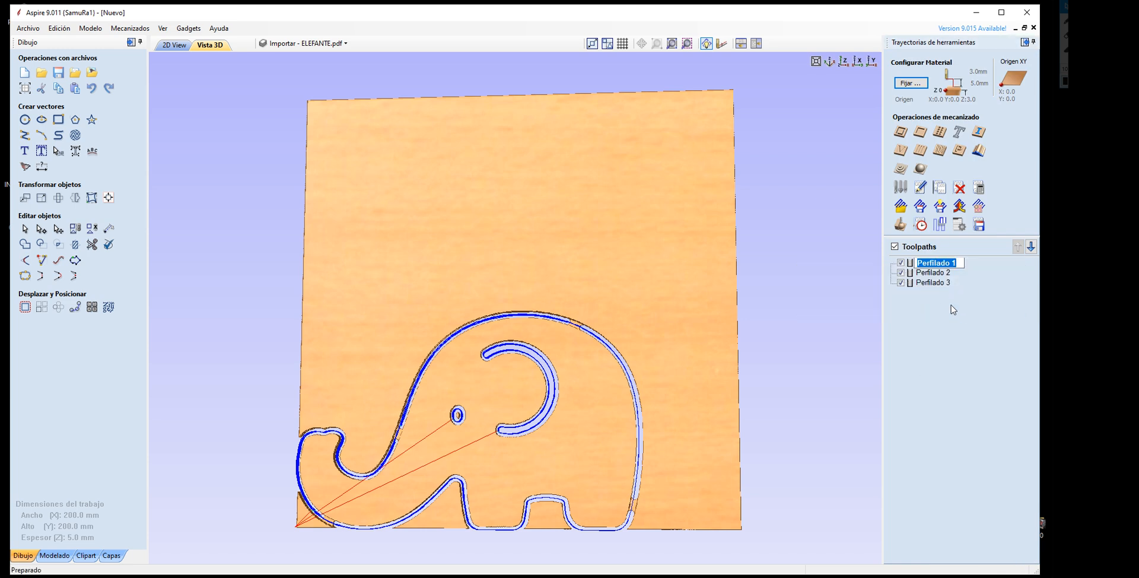
text(OJO)
click(939, 274)
right_click(942, 274)
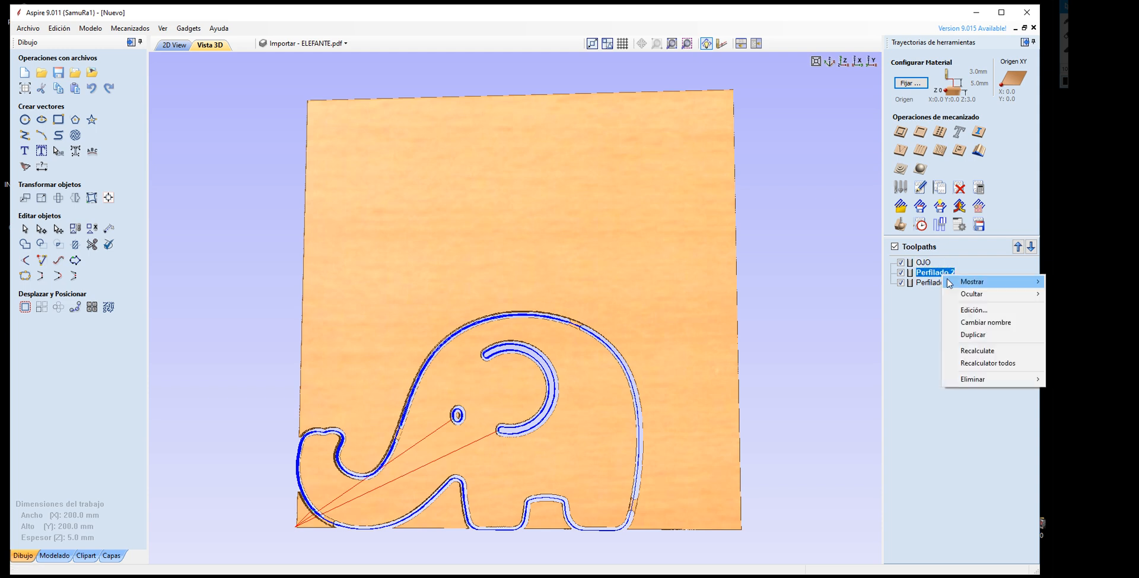
click(979, 322)
text(ORE)
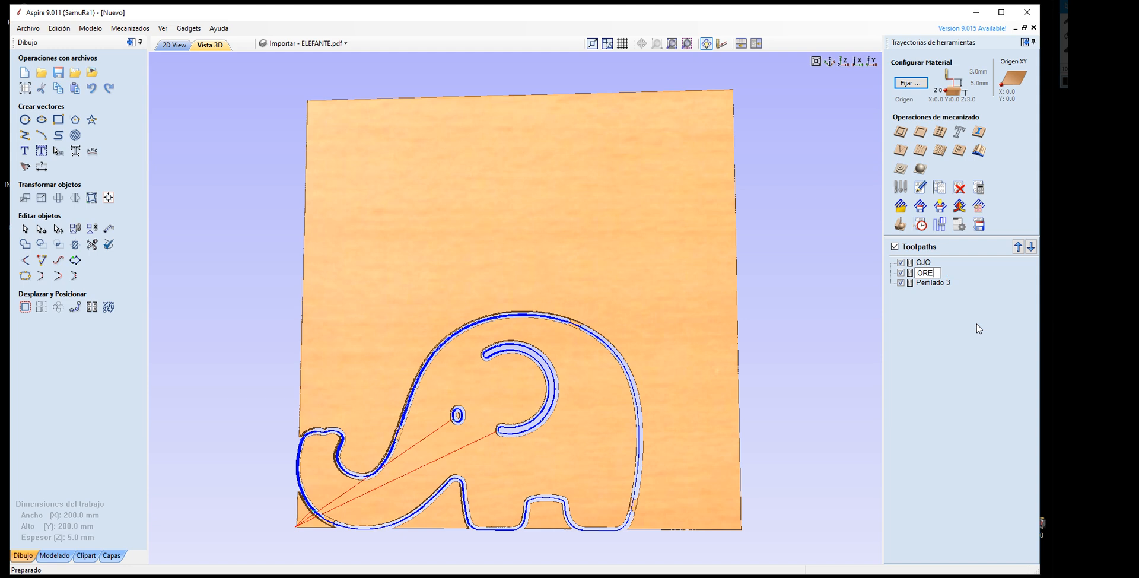
text(JA)
key(Return)
Step: Rename the toolpath Perfilado 3 as CONTORNO
right_click(939, 283)
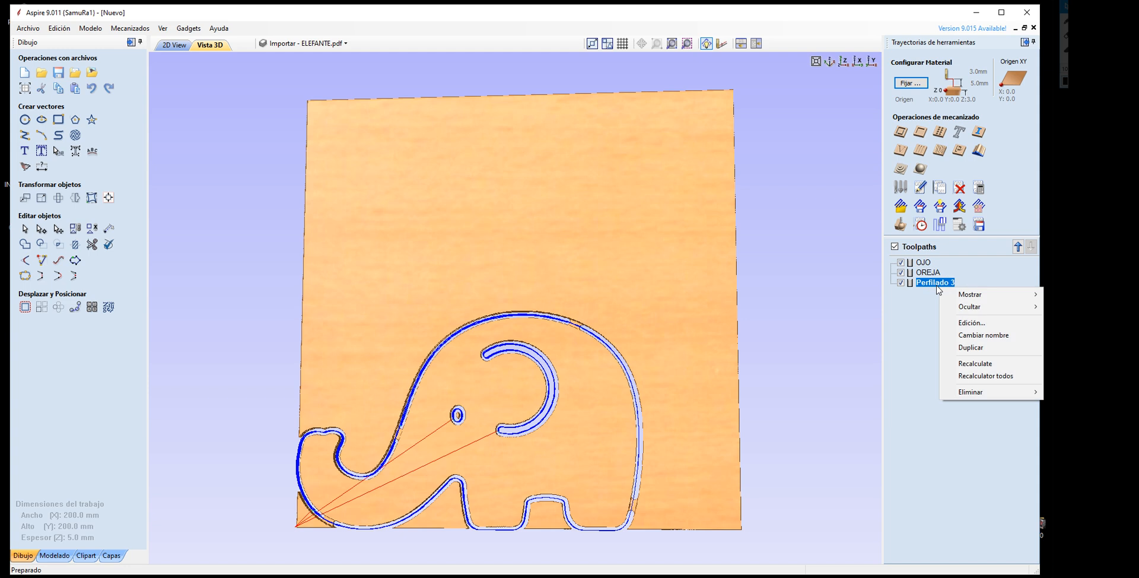
click(979, 335)
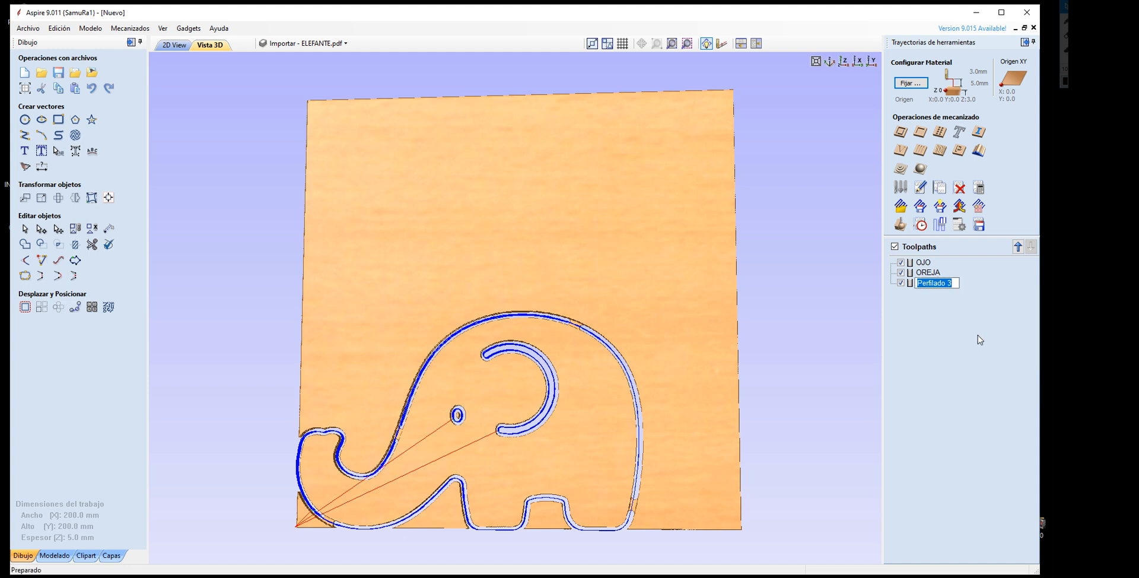
text(CONTORNO)
key(Return)
Step: Reopen toolpath saving, check the output without CONTORNO and OREJA, and include all three toolpaths again
click(978, 227)
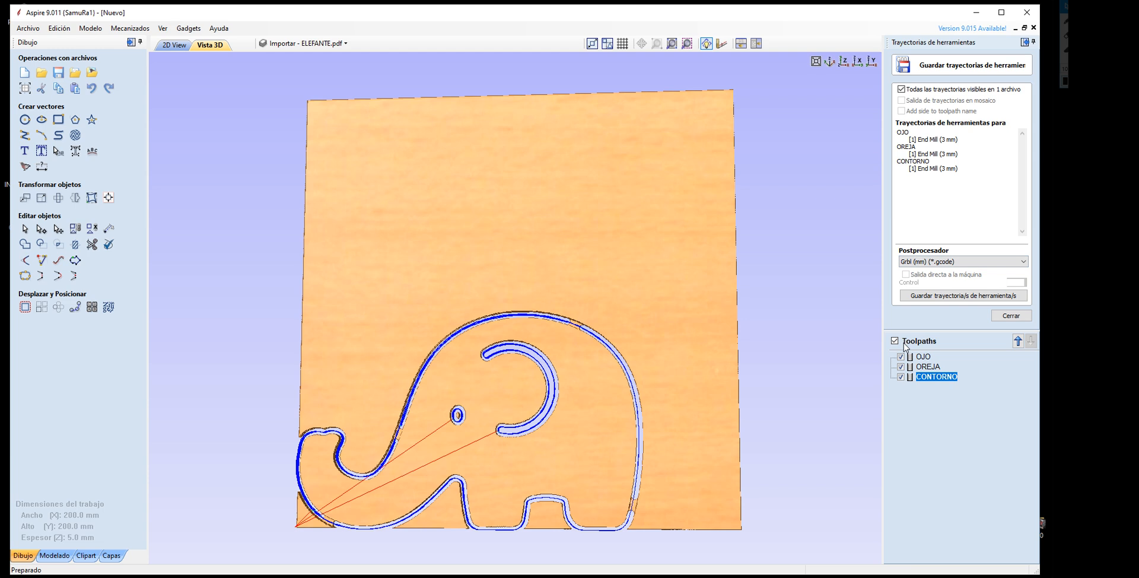
click(894, 341)
click(895, 342)
click(901, 377)
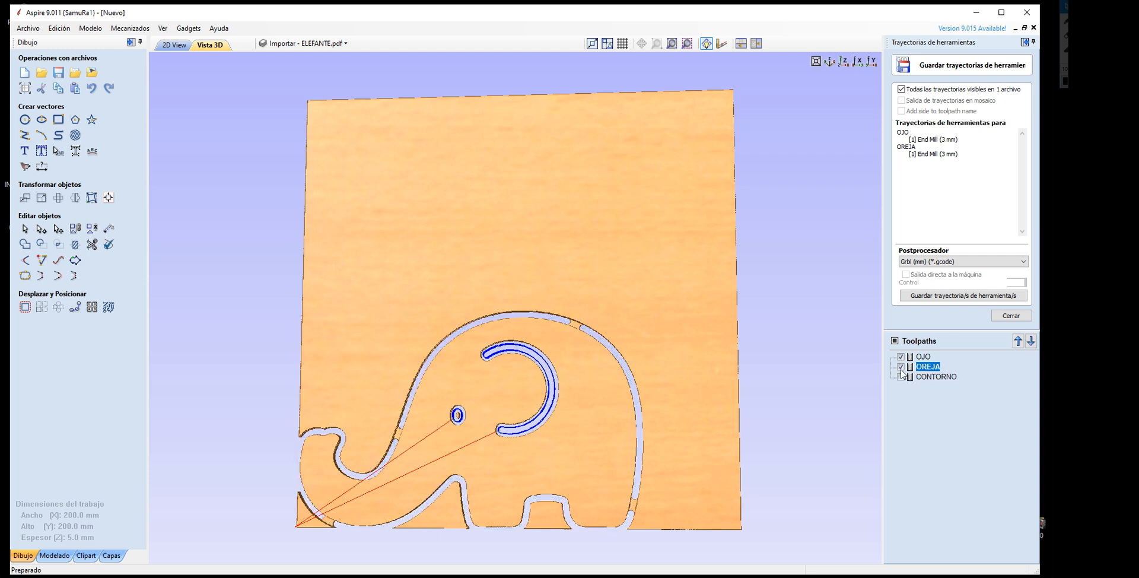
click(901, 367)
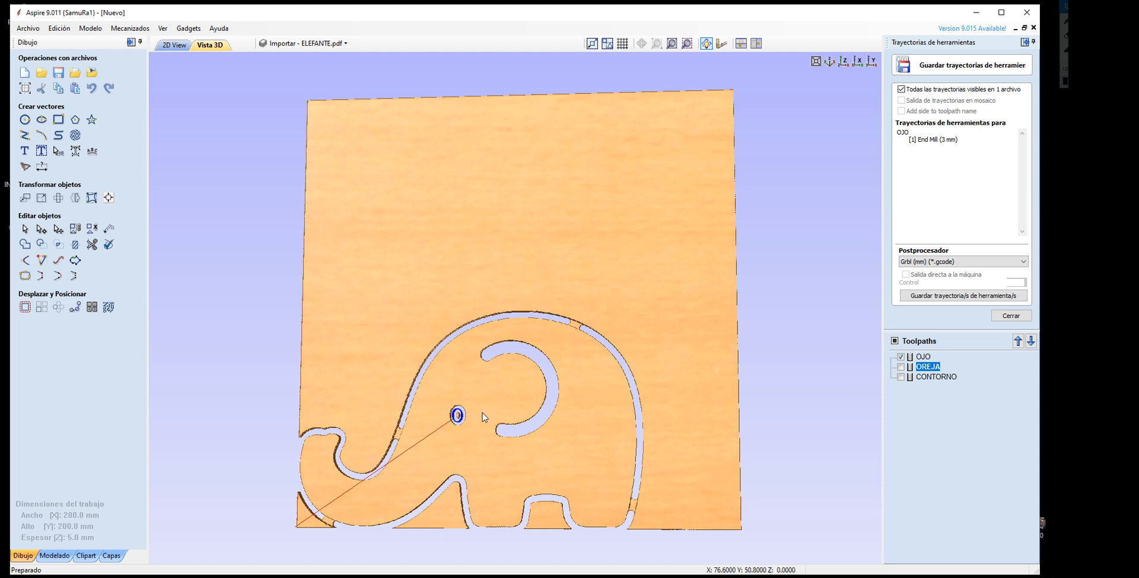
click(901, 367)
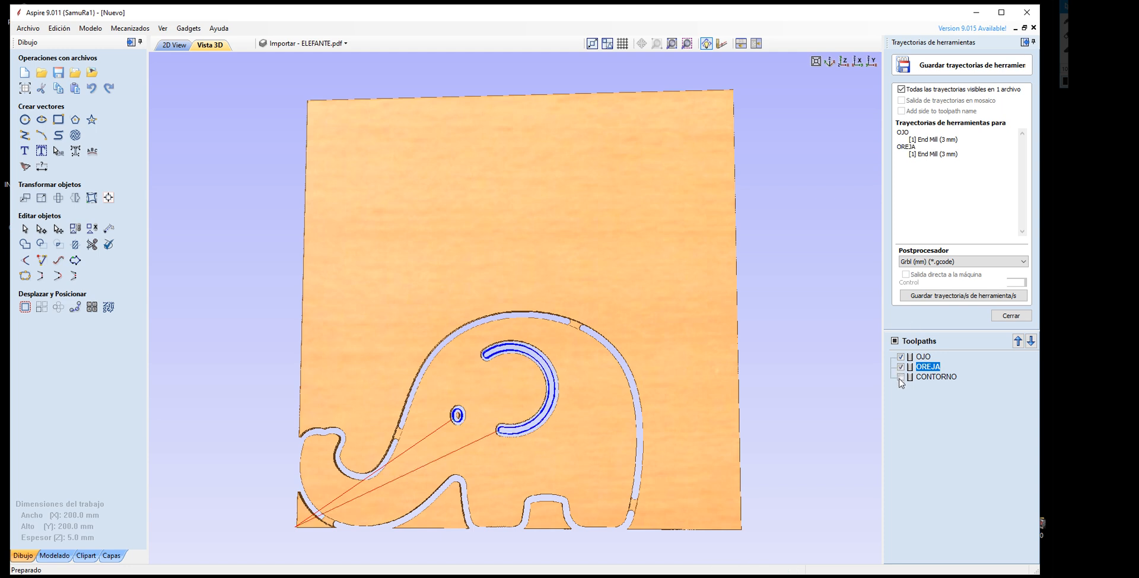
click(901, 377)
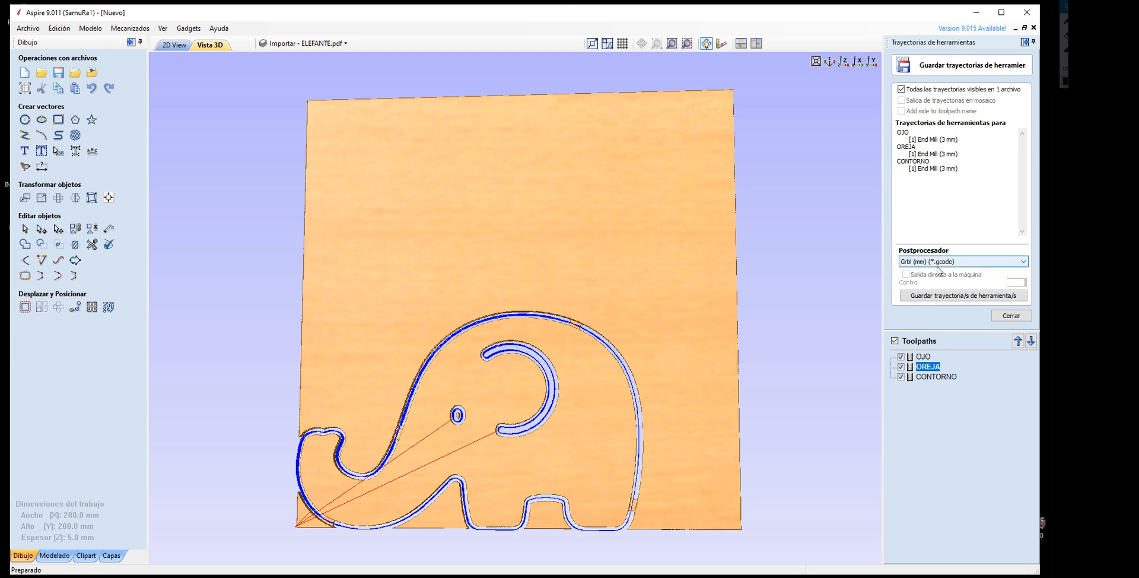
Step: Save the three toolpaths in one Grbl (mm) (*.gcode) file named ELEFANTE in the Escritorio folder
click(965, 299)
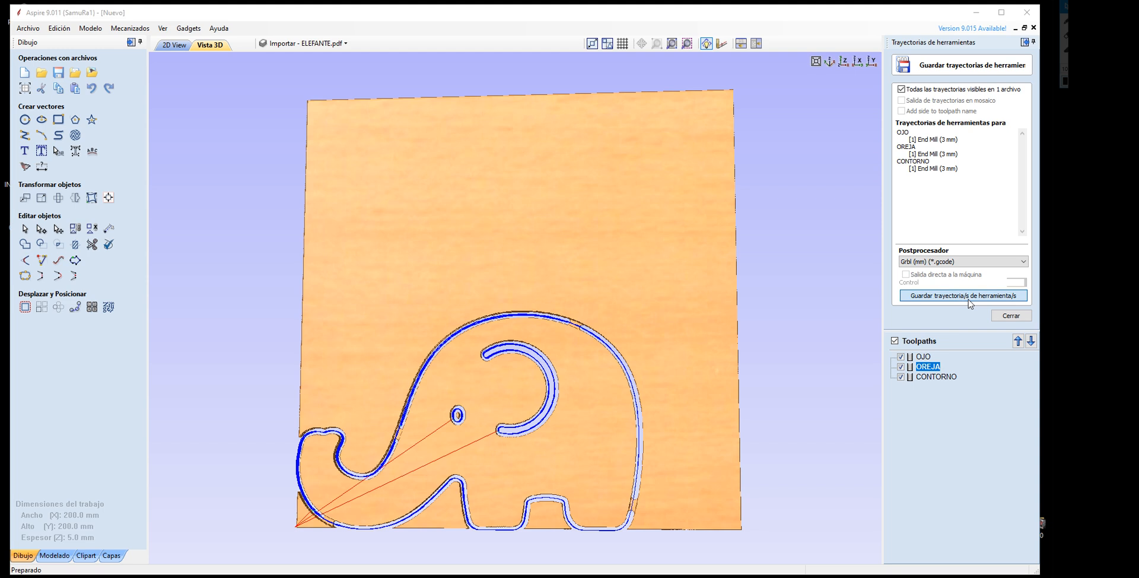
drag(616, 165, 589, 116)
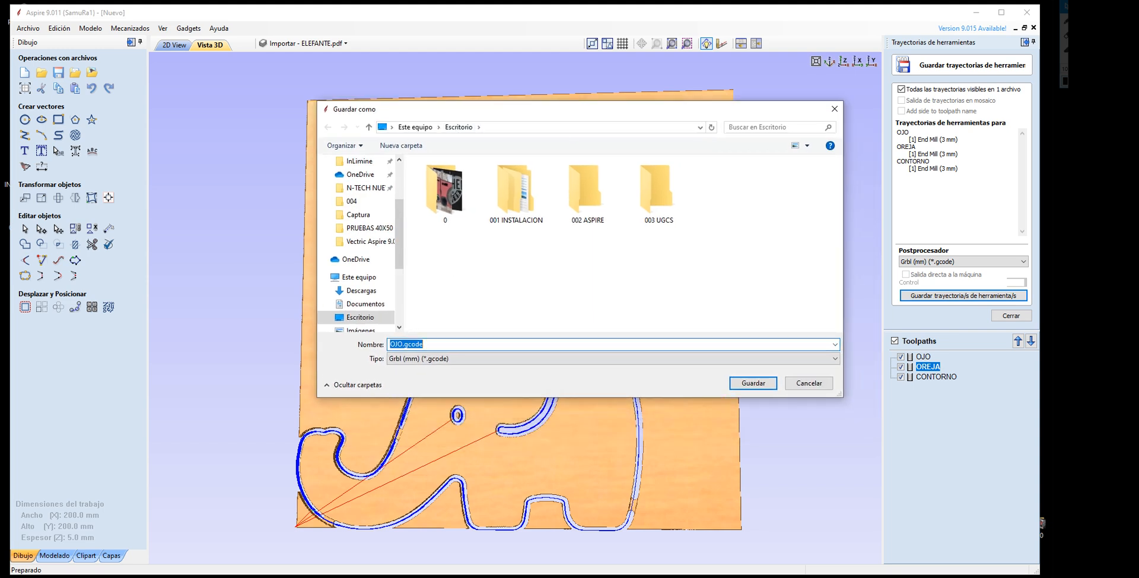
drag(439, 344, 374, 342)
text(ELEFANTE)
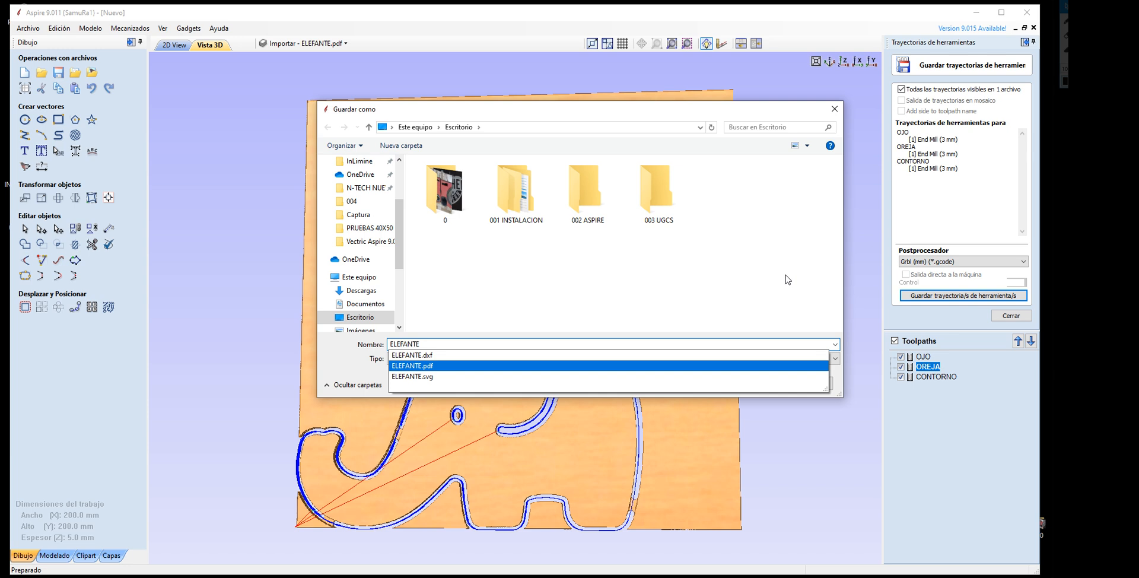
click(553, 261)
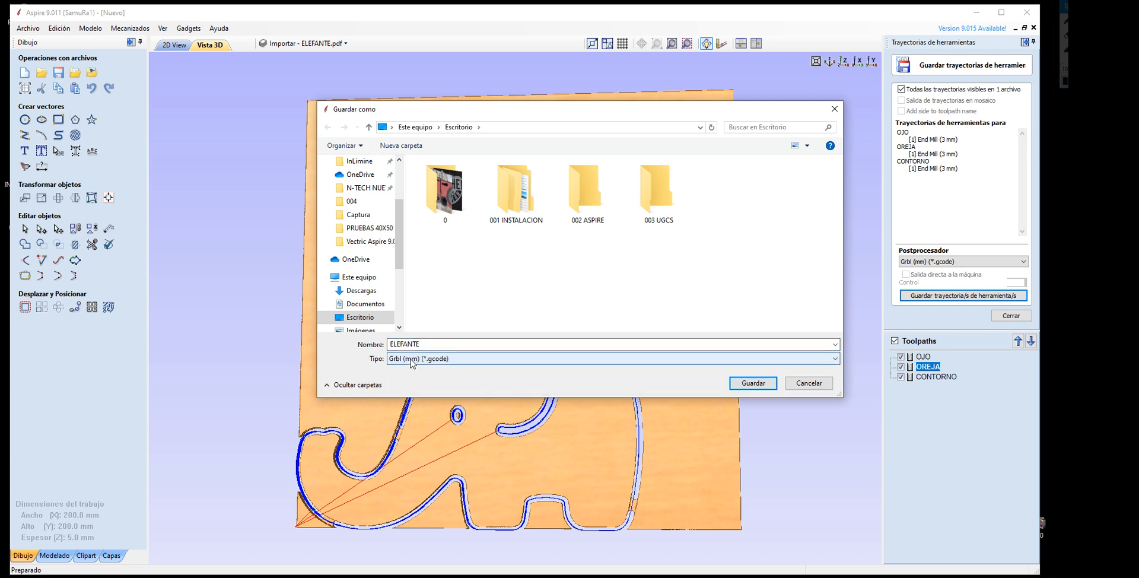
click(411, 360)
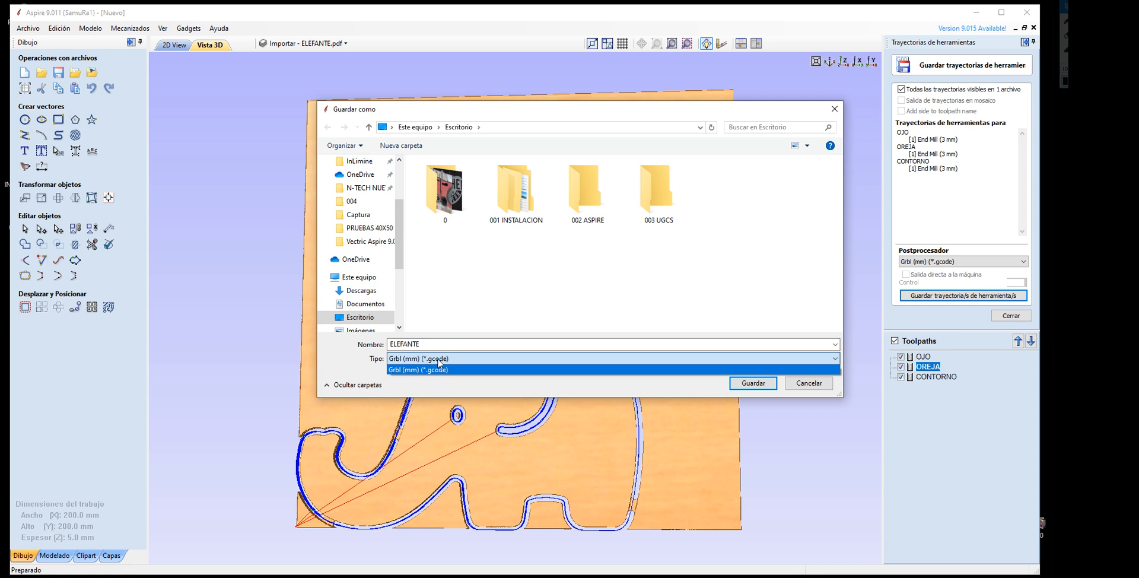
click(460, 354)
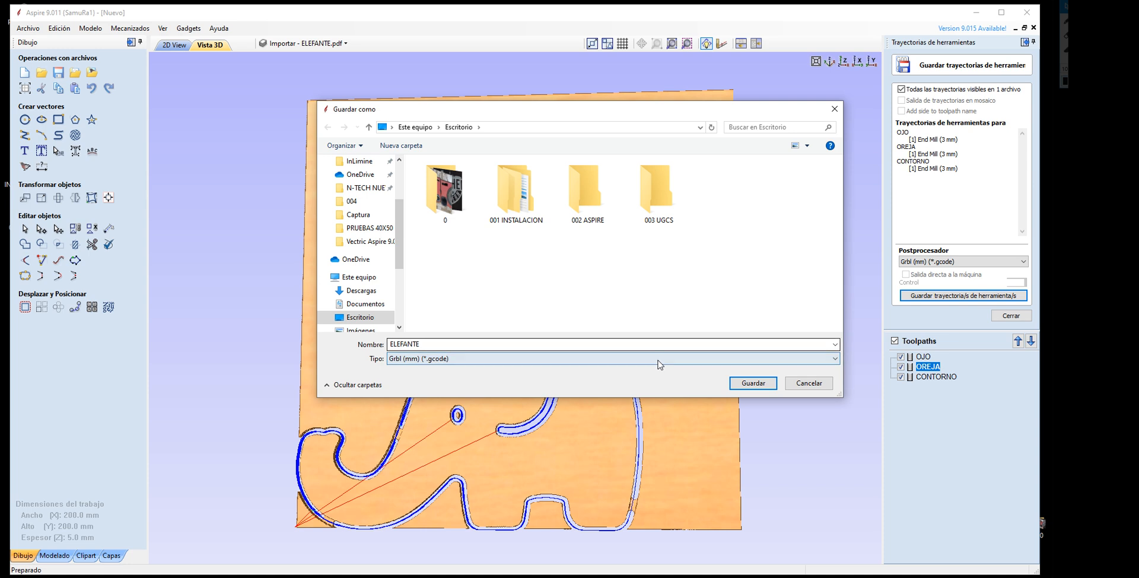
click(753, 383)
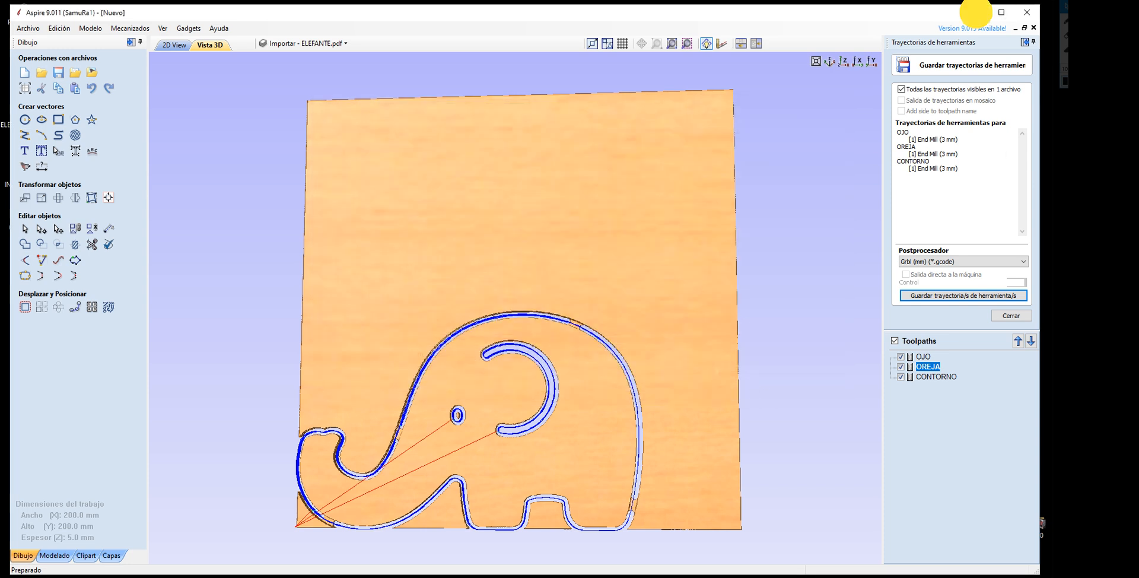
Step: Minimize the design program and move ELEFANTE.gcode to an empty area of the desktop, away from the other icons
click(978, 16)
drag(25, 111, 430, 54)
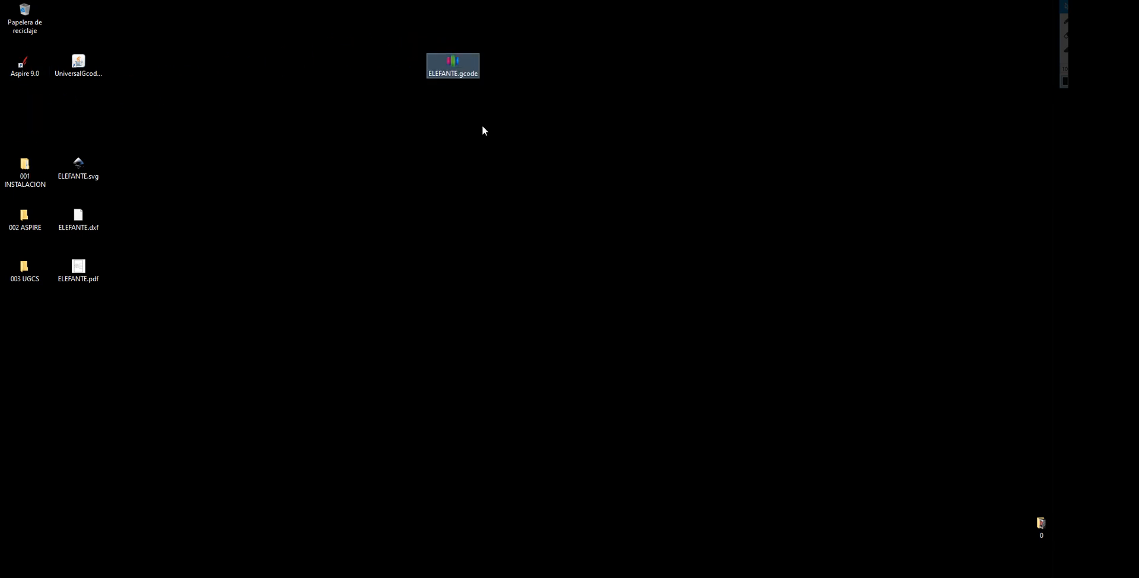
drag(393, 25, 542, 161)
drag(44, 243, 5, 325)
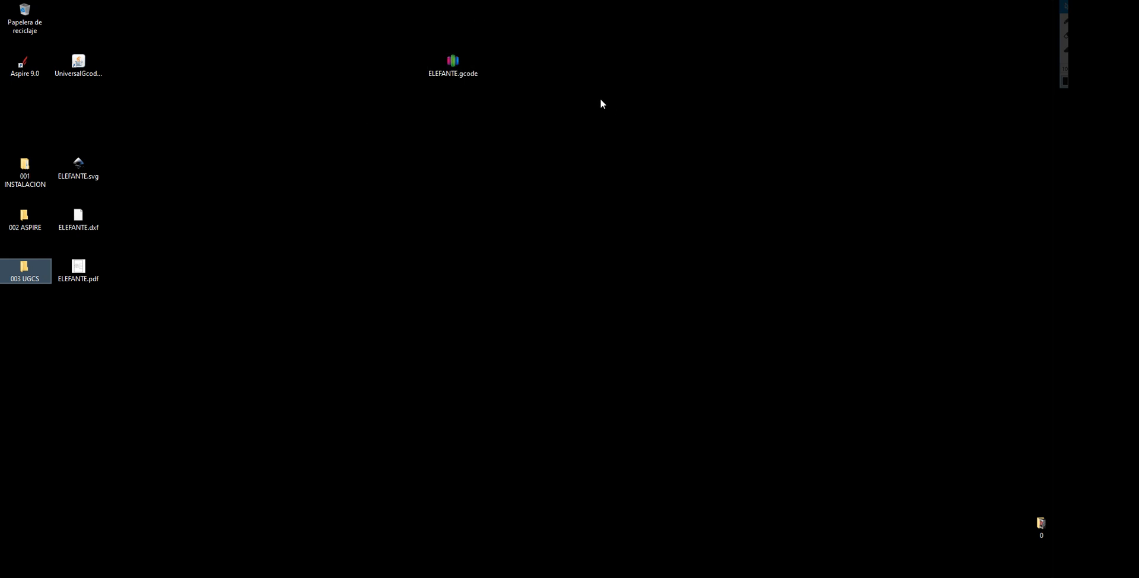
click(453, 62)
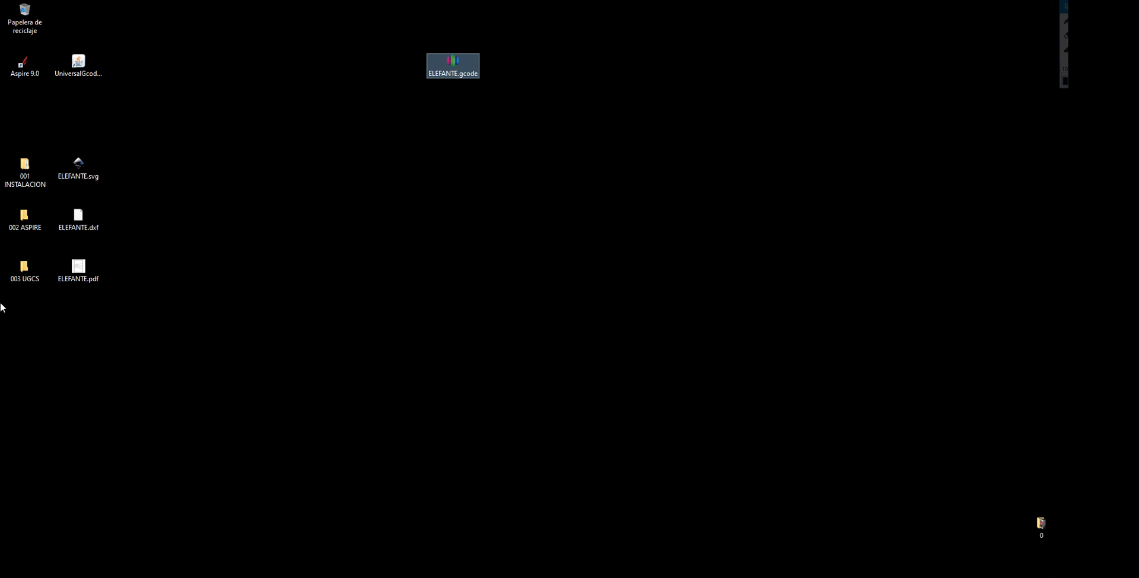
Step: Shift the ELEFANTE.gcode file slightly farther from the other desktop icons and deselect it
drag(460, 66, 514, 60)
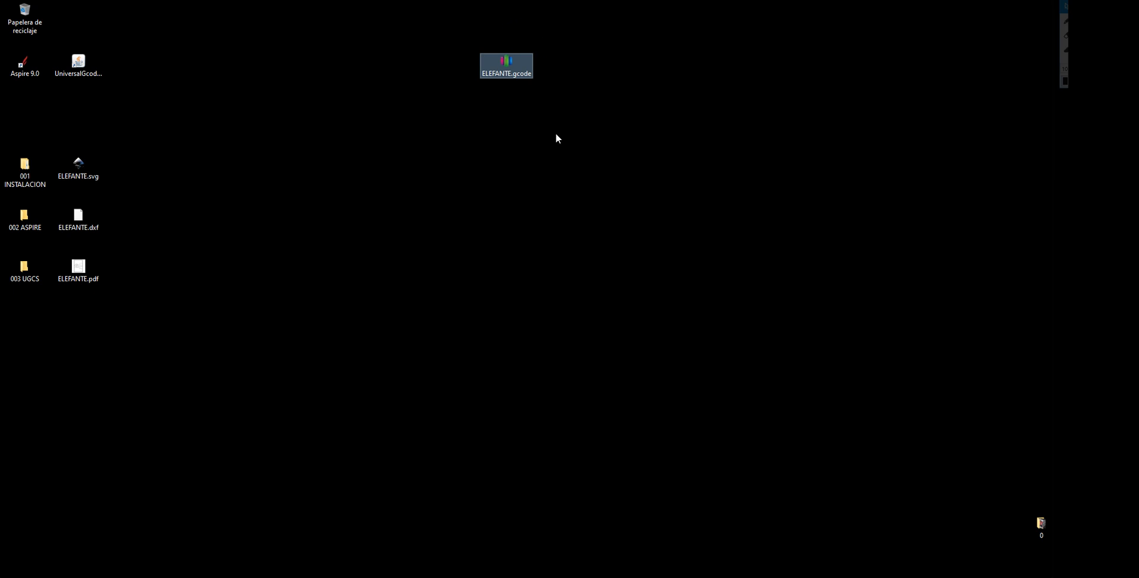
click(397, 293)
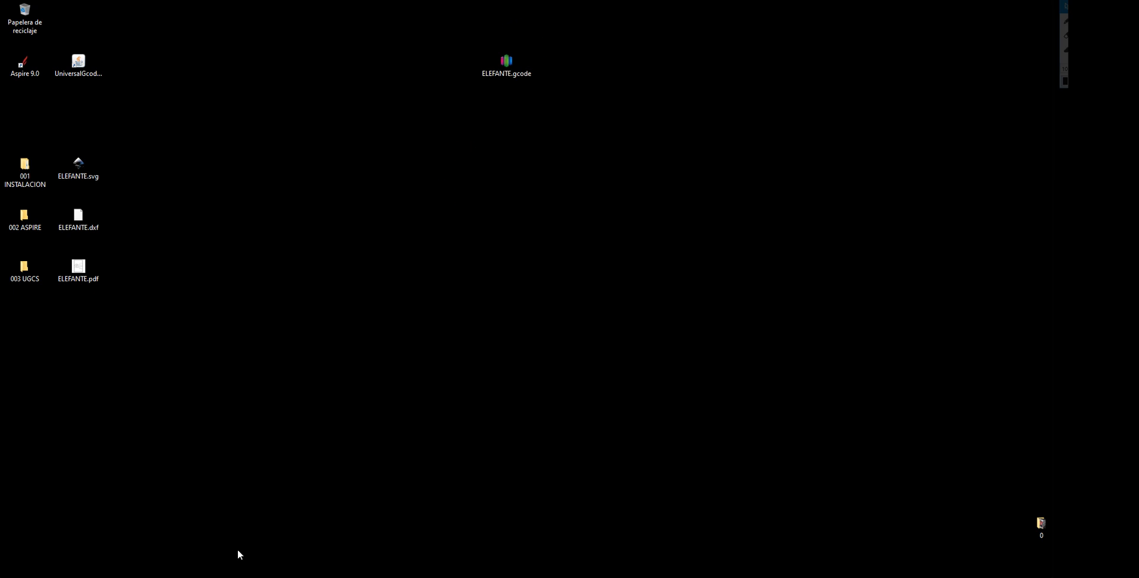
Step: Switch back to Aspire, show the elephant drawing in 2D and close toolpath saving
click(368, 576)
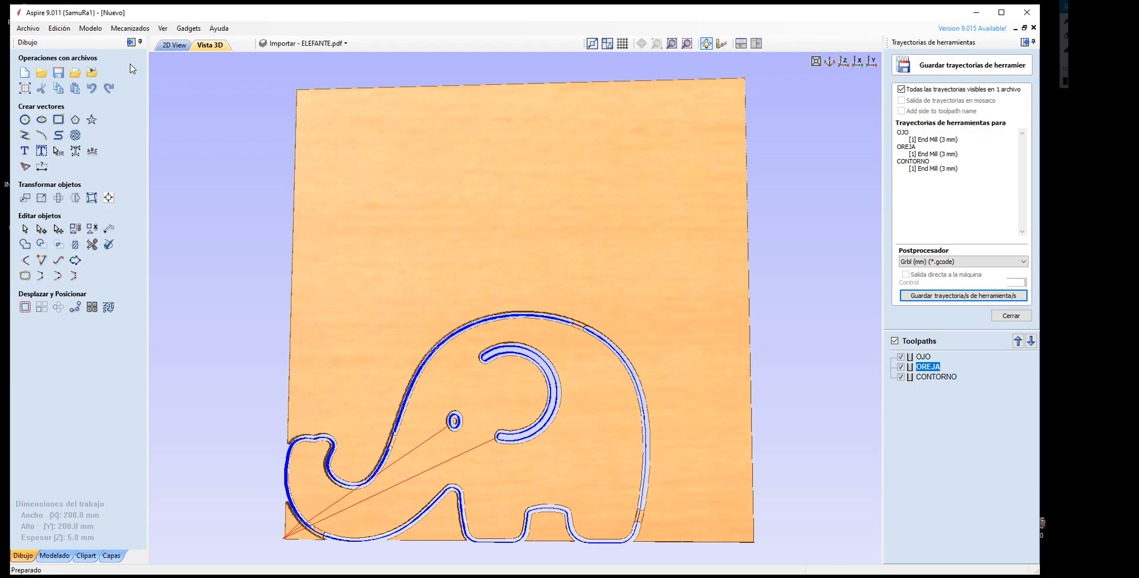
click(173, 45)
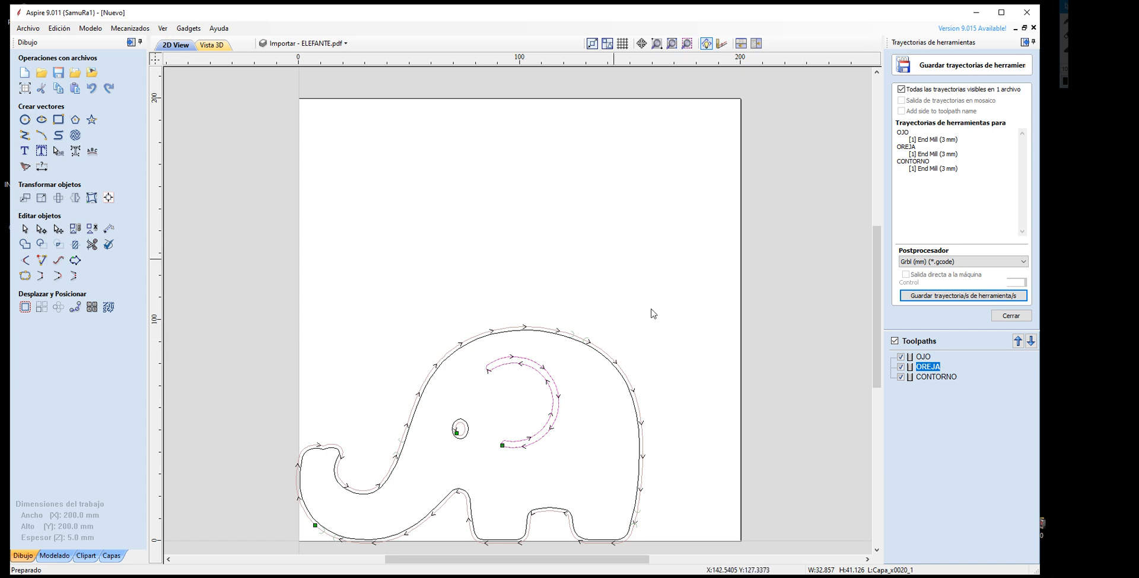
click(1011, 316)
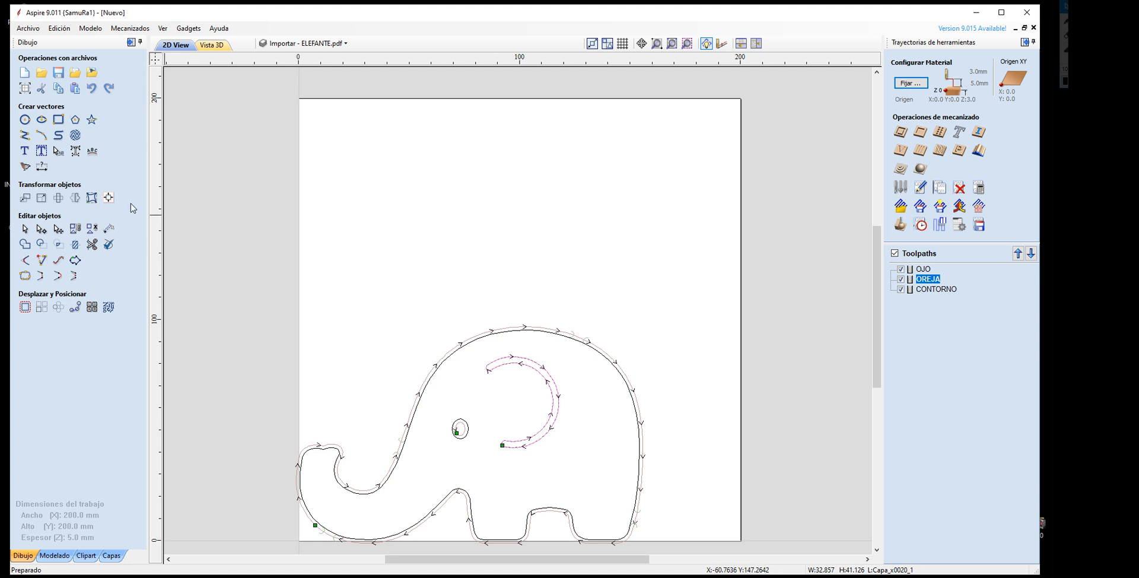
Step: Create the text ELEFANTE in TrueType Times New Roman, place it above the elephant and enlarge it to about 25 mm high
click(24, 152)
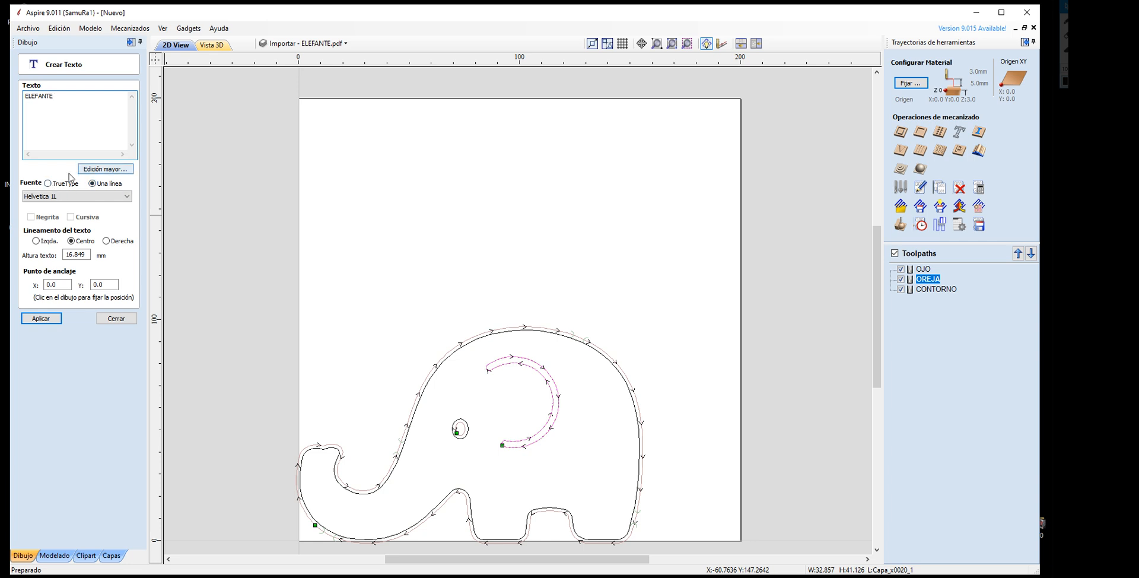
click(48, 183)
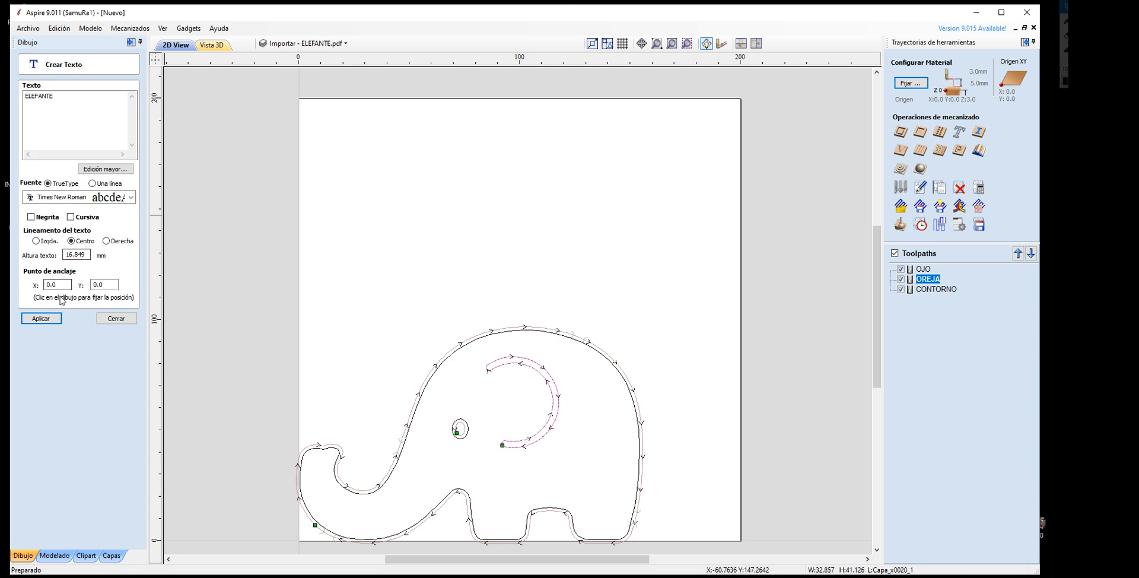
click(54, 318)
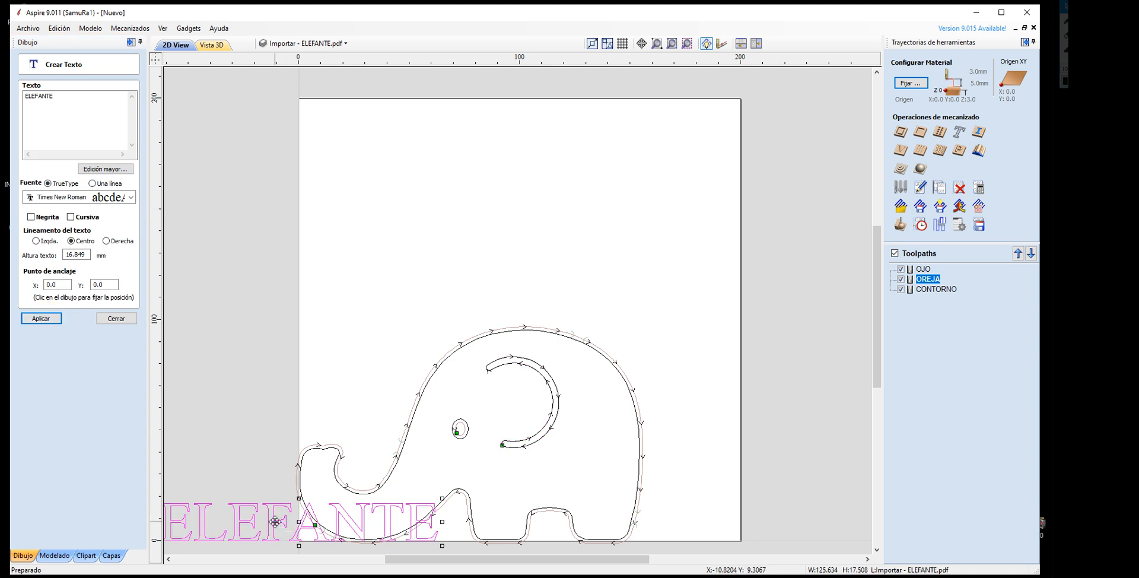
click(275, 522)
drag(275, 522, 491, 193)
drag(592, 160, 654, 178)
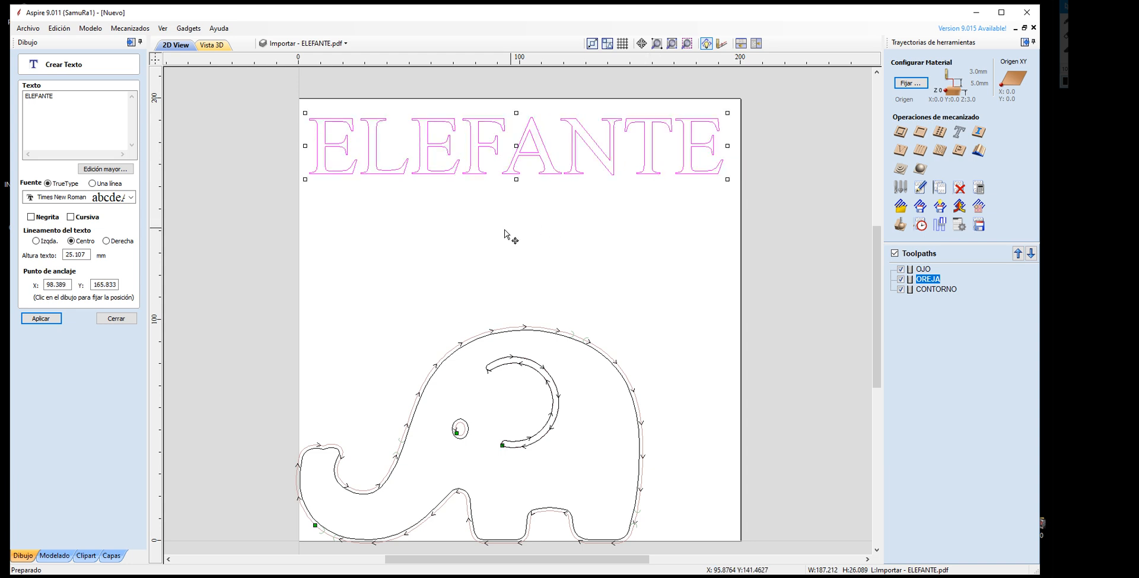
Step: Change the ELEFANTE text's font to Tw Cen MT Condensed Extra Bold
click(131, 197)
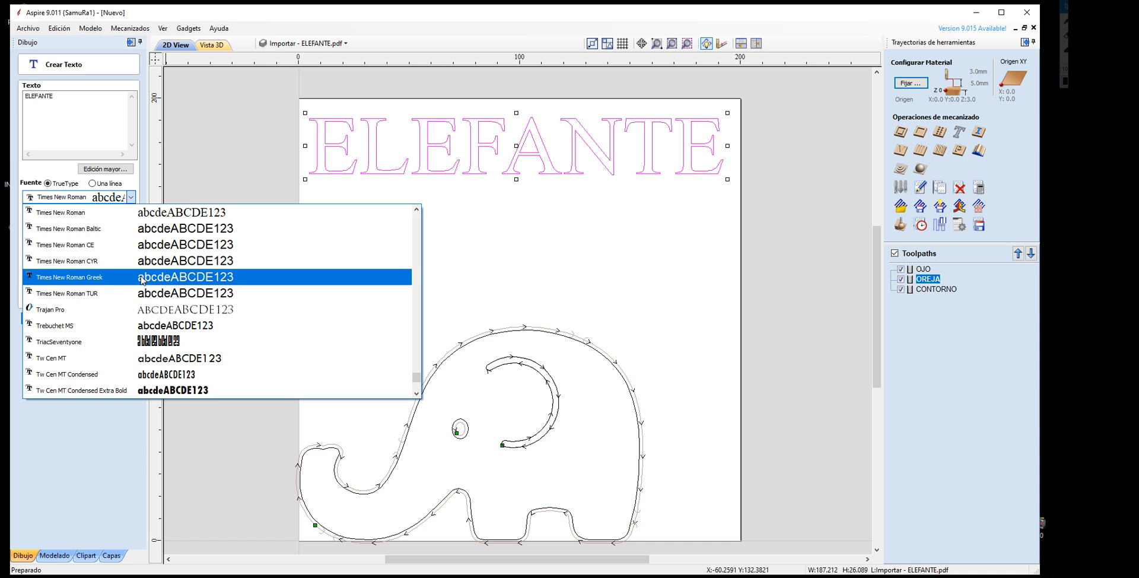
click(175, 390)
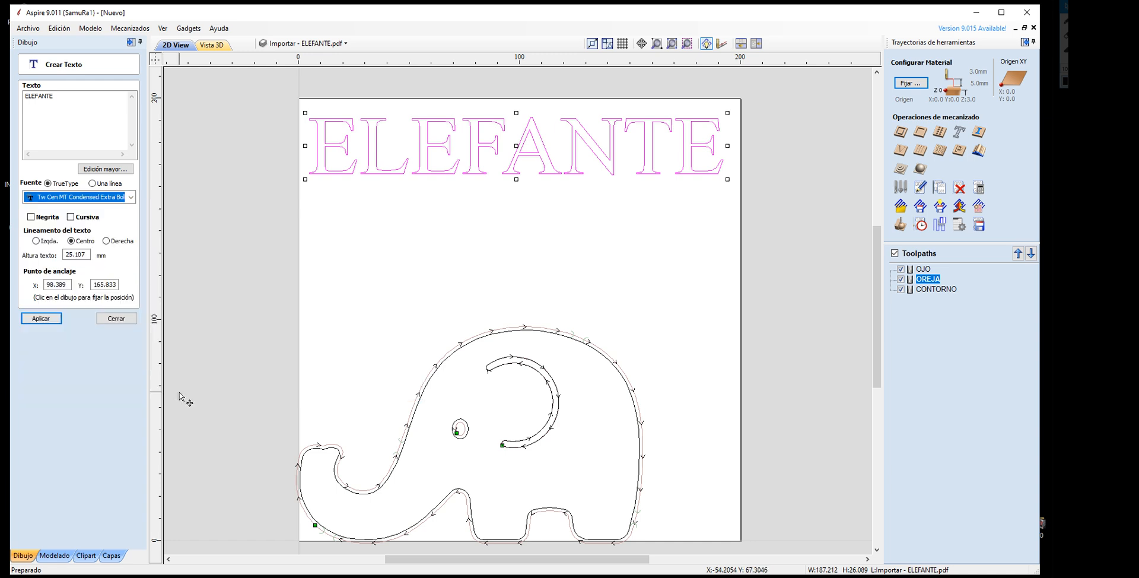
click(40, 319)
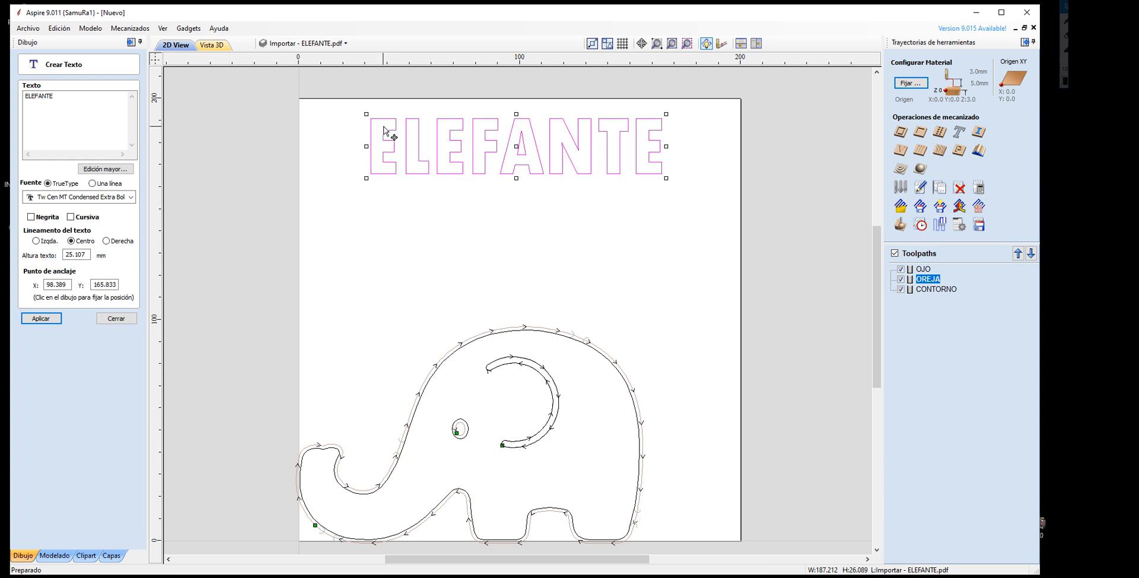
click(391, 218)
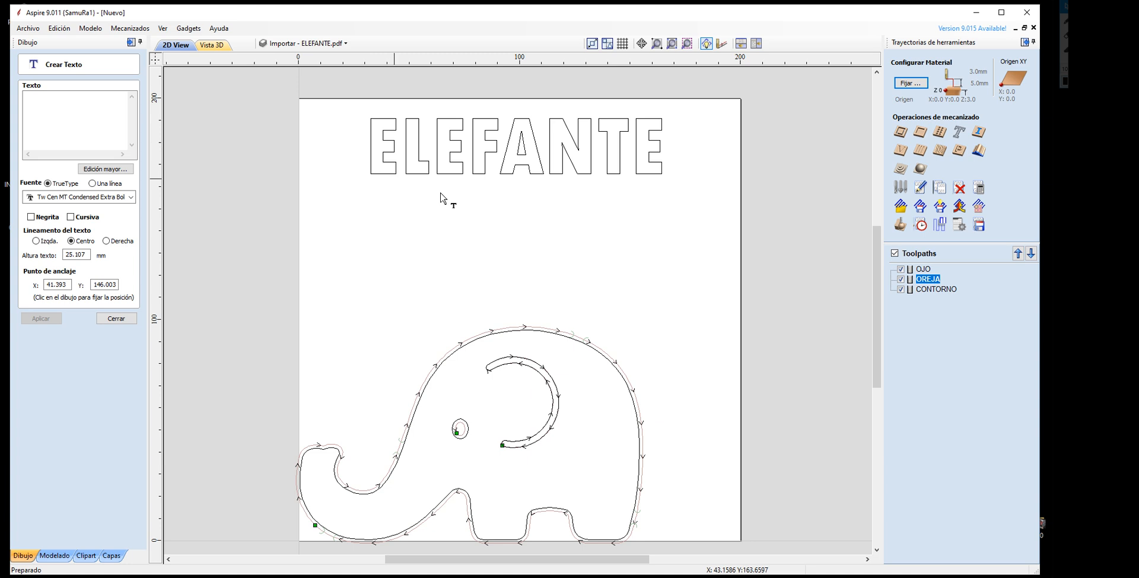
Step: Start a 2D profile toolpath for the ELEFANTE text and set it to machine on the vectors (Sobre)
click(618, 156)
drag(618, 155, 676, 118)
scroll(390, 134, up, 1)
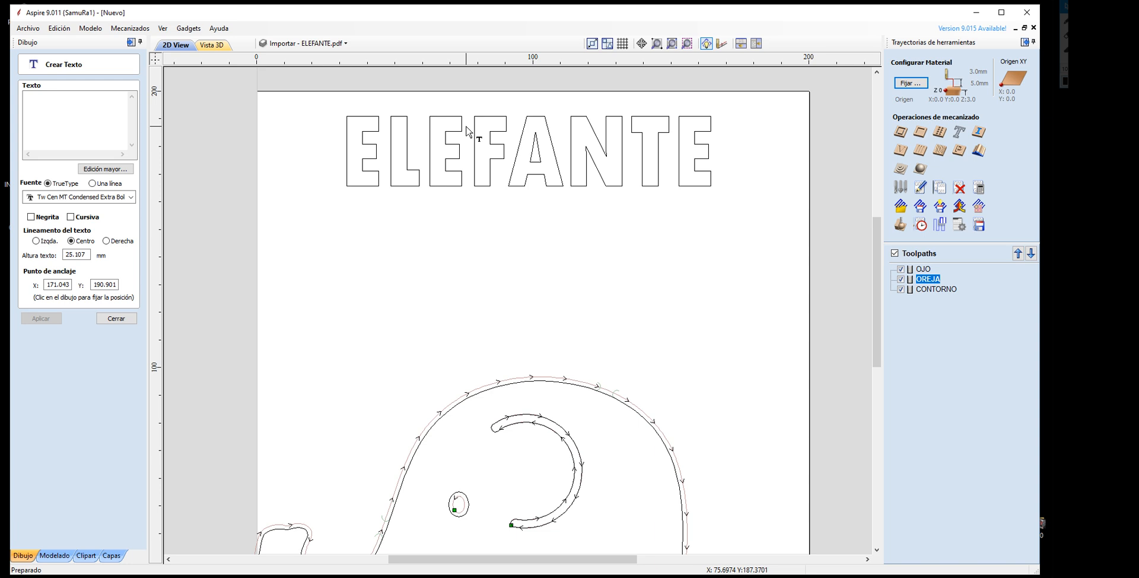
click(391, 134)
click(900, 132)
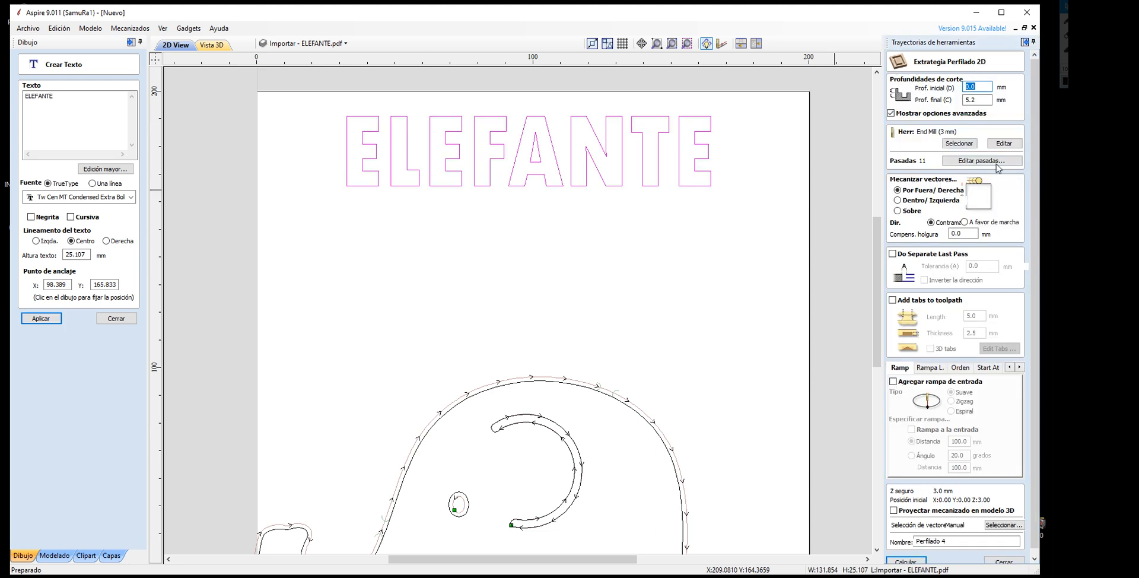
click(903, 213)
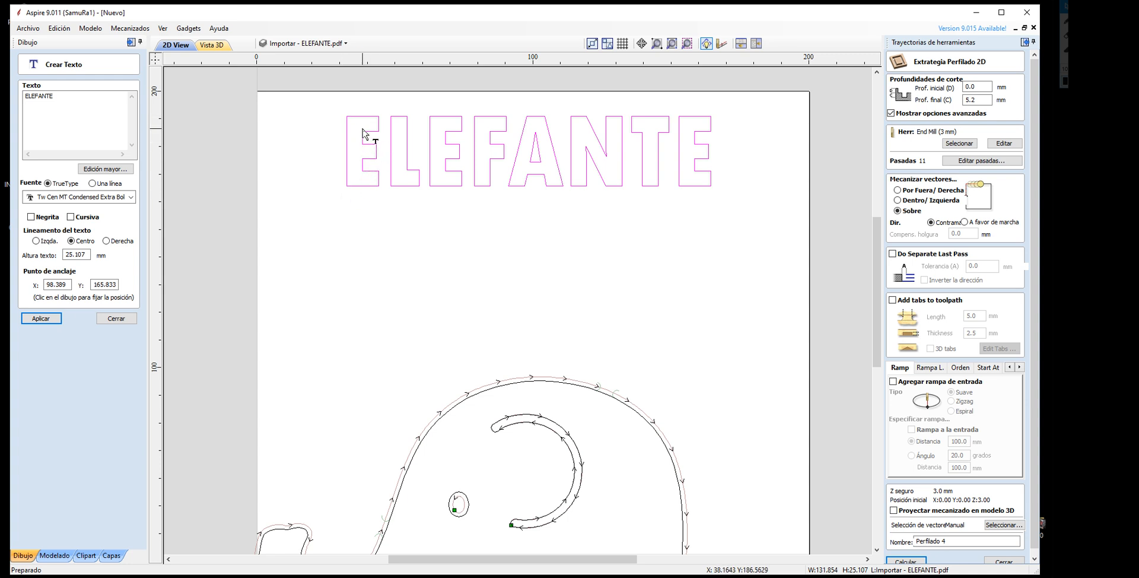
Step: Shrink the ELEFANTE text to about 9 mm high and examine the gaps within its outlined letters
click(541, 164)
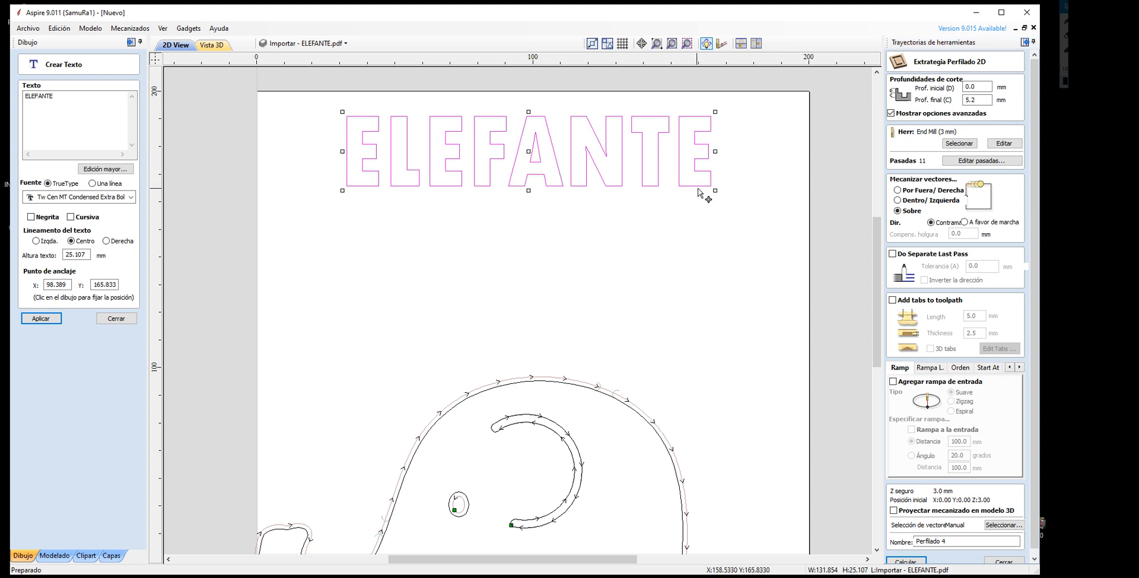
drag(714, 190, 530, 143)
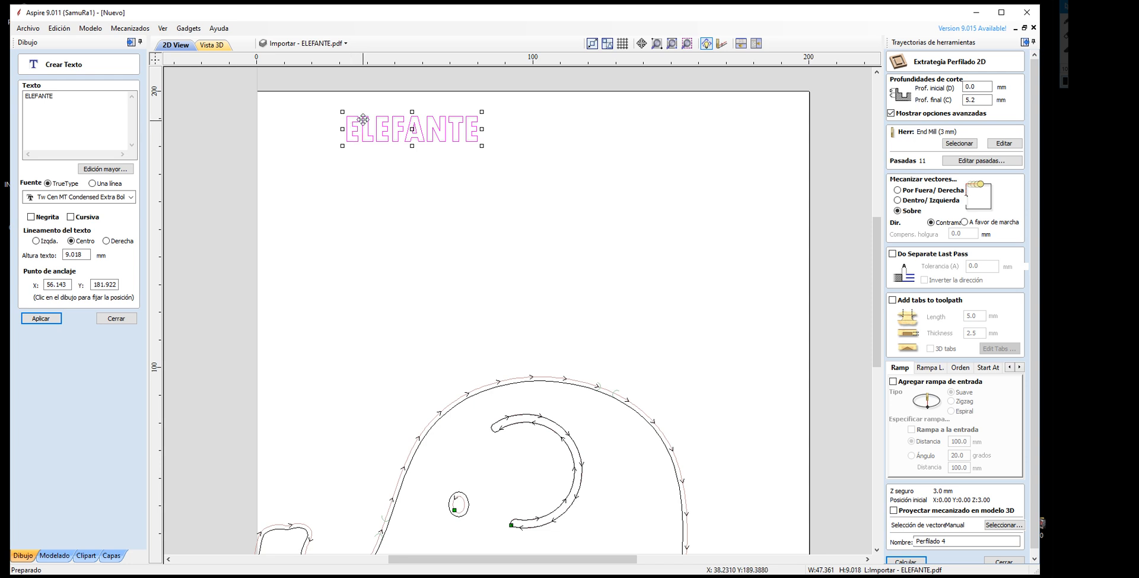
click(368, 191)
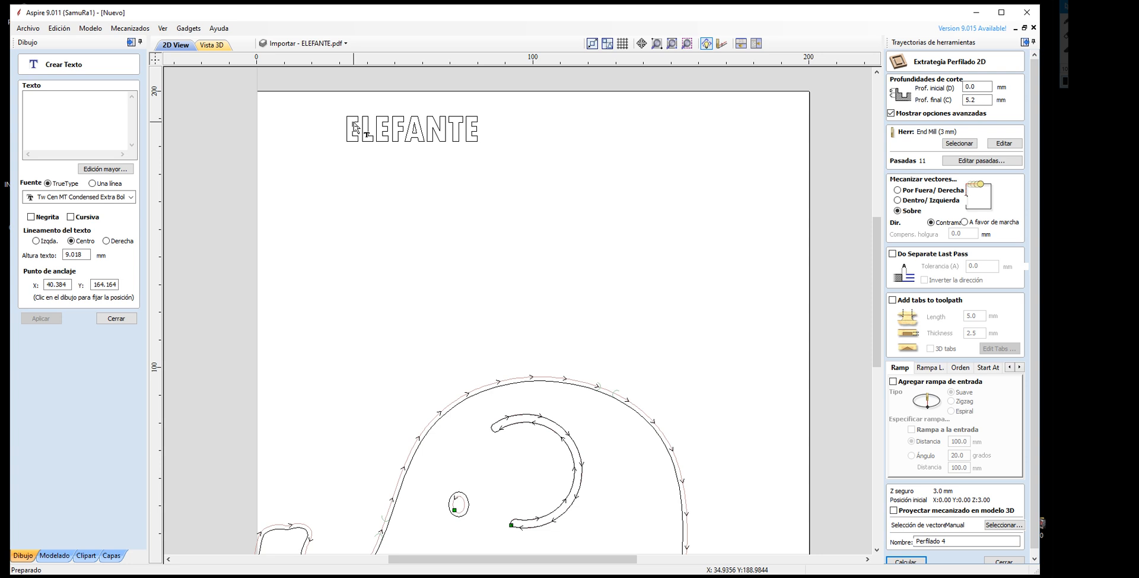
scroll(356, 128, up, 5)
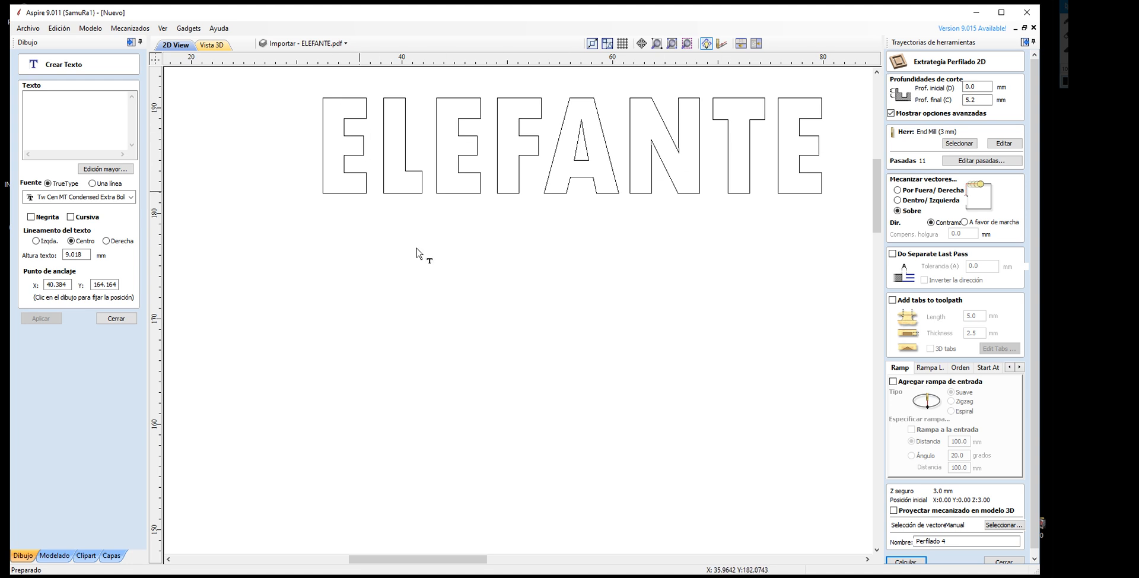
scroll(281, 255, down, 2)
scroll(280, 250, down, 2)
scroll(498, 119, down, 2)
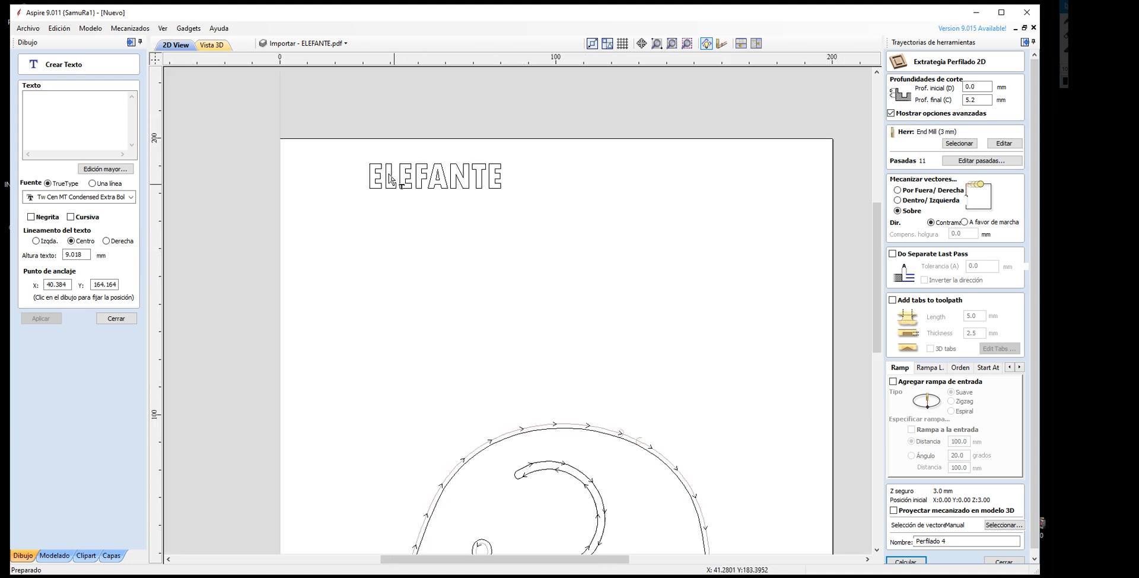
scroll(384, 175, up, 1)
Step: Enlarge the outlined ELEFANTE text to about 17 mm high
click(525, 184)
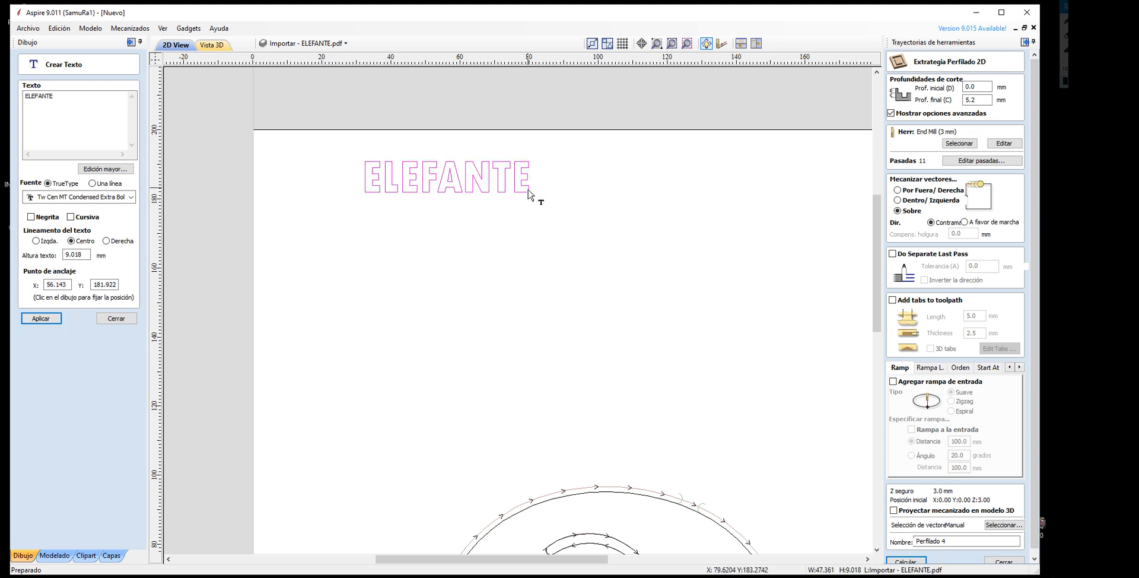
click(527, 189)
drag(531, 195, 581, 222)
scroll(424, 187, down, 2)
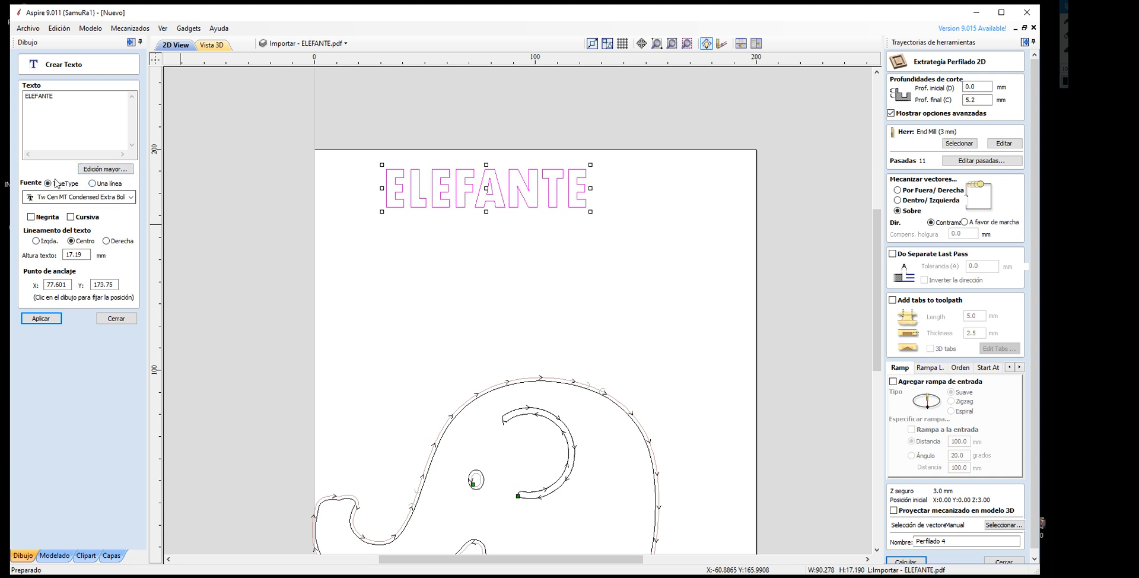
Step: Change the ELEFANTE text to the single-line (Una línea) font Avntgrd 1L
click(93, 184)
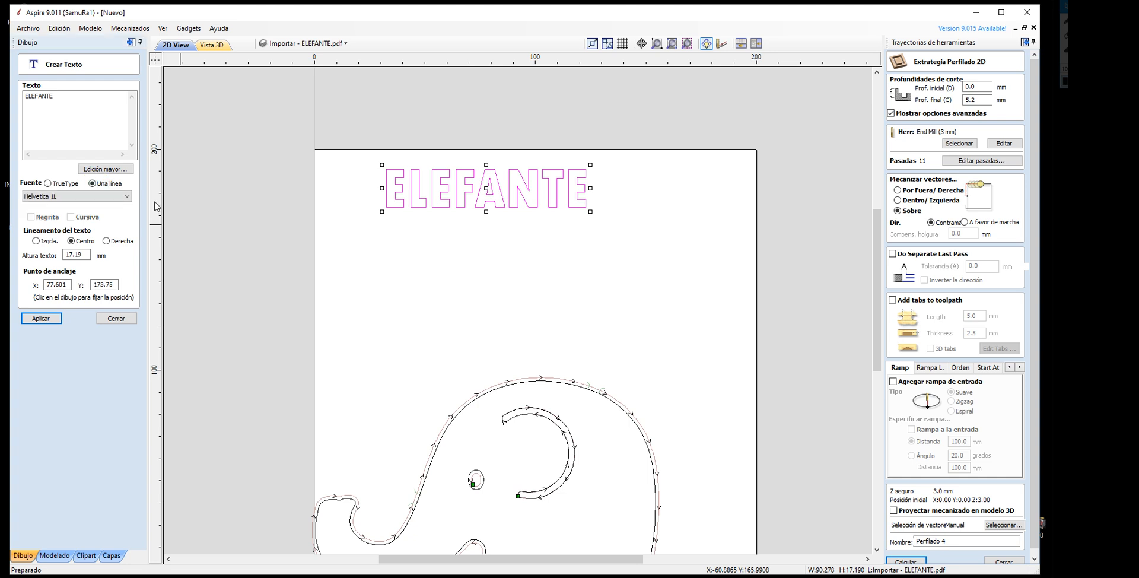
click(116, 198)
click(116, 198)
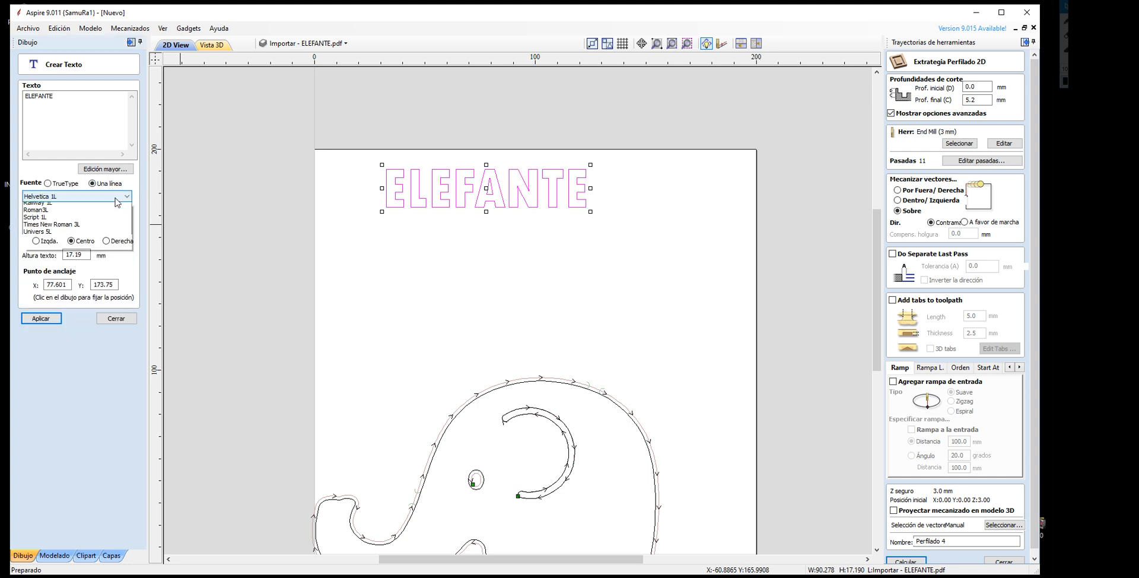
click(115, 198)
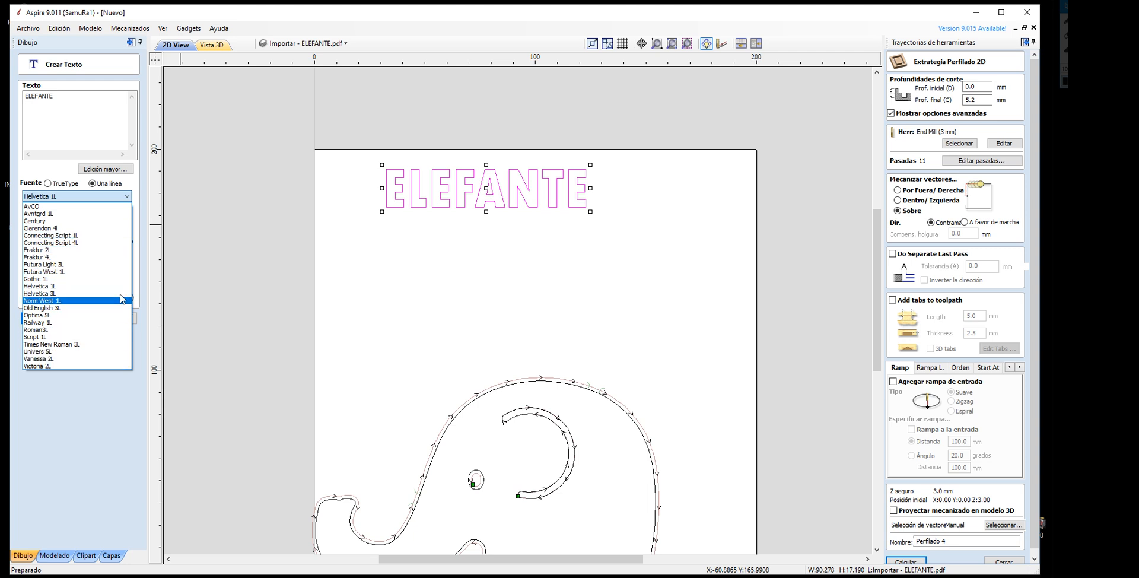
click(70, 214)
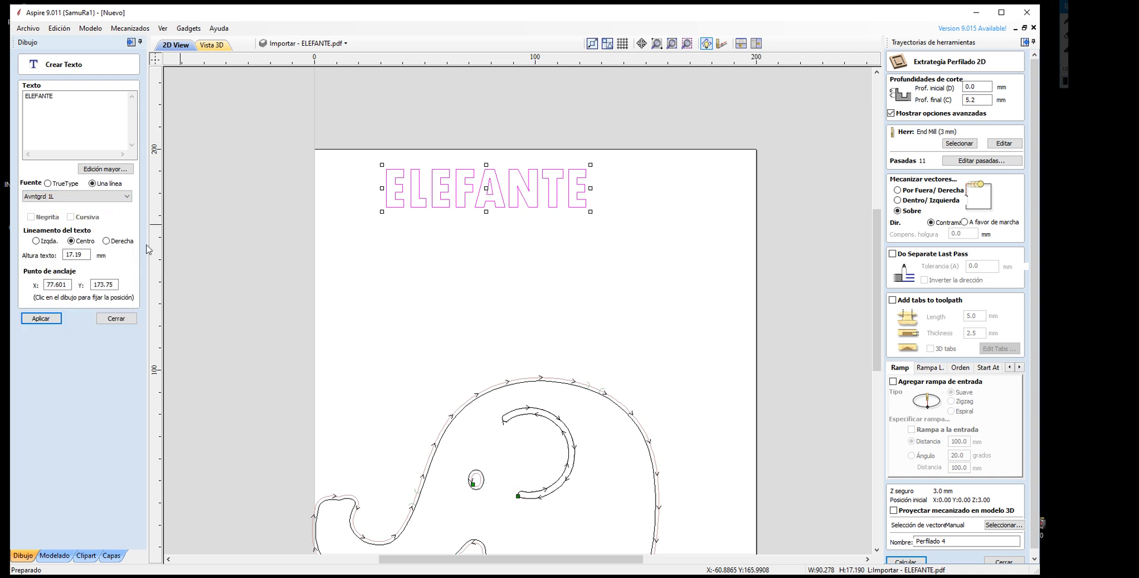
click(41, 318)
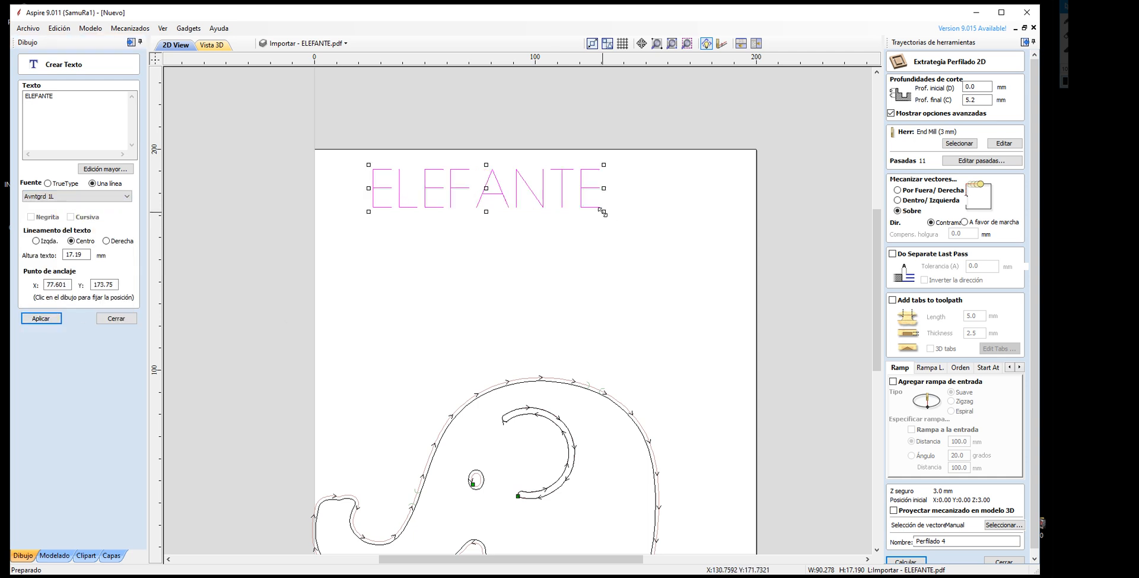
Step: Enlarge the single-line ELEFANTE text to about 26 mm high, move it closer to the elephant and examine its strokes
mouse_move(603, 211)
mouse_down()
mouse_move(638, 237)
mouse_move(600, 191)
mouse_move(580, 232)
mouse_up()
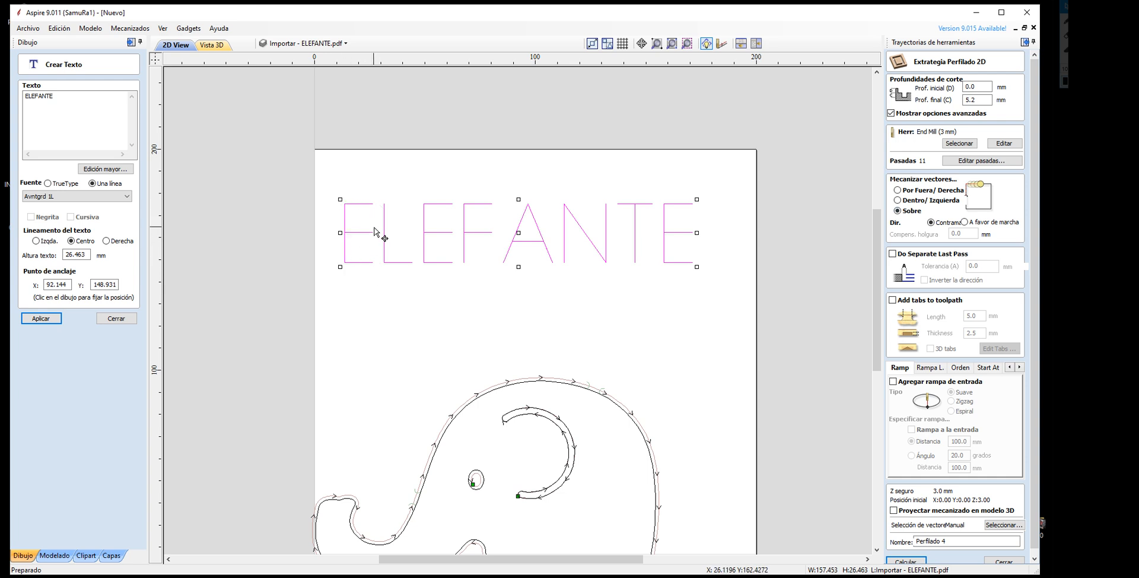
scroll(347, 232, up, 2)
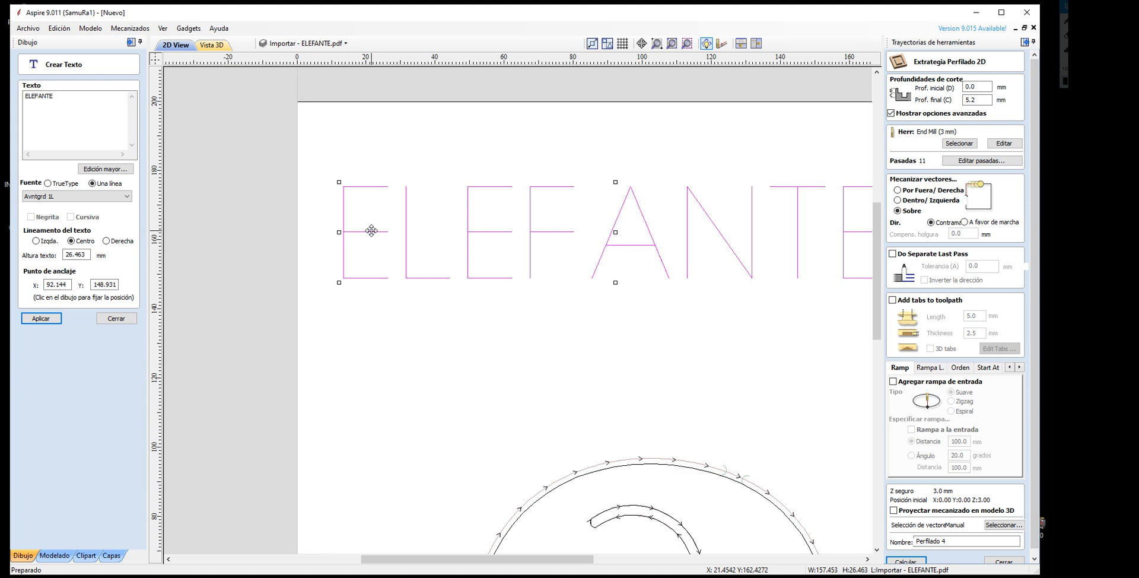
scroll(370, 230, up, 2)
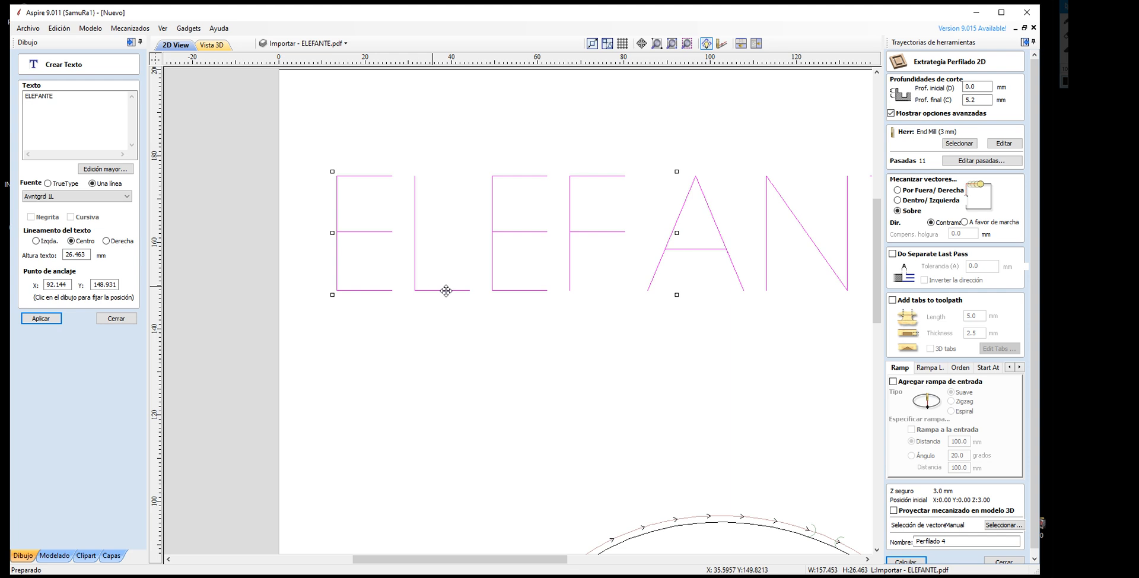
scroll(402, 242, down, 2)
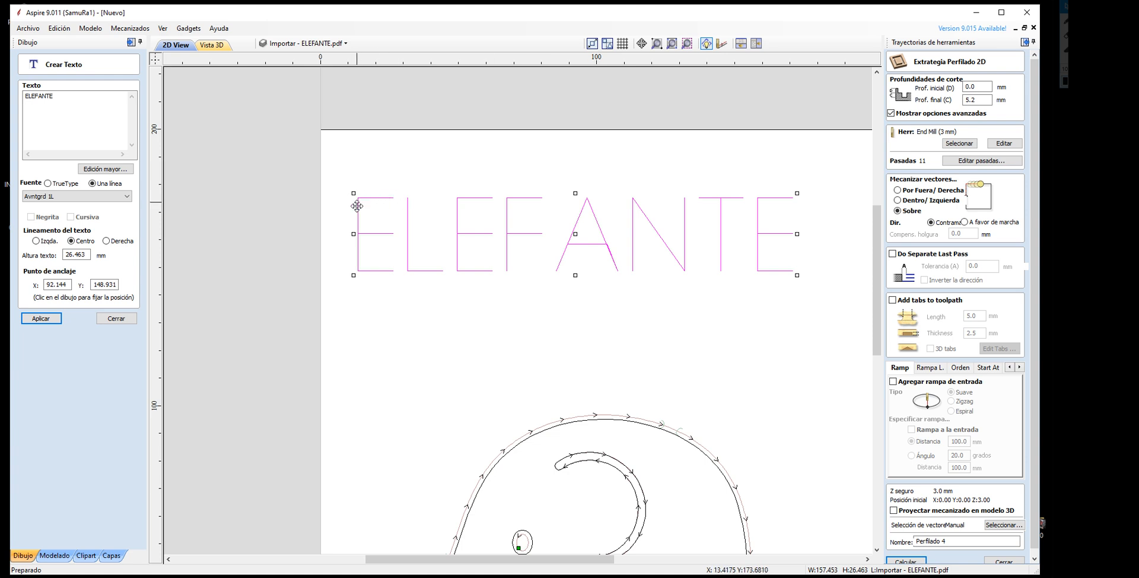
Step: Shrink the single-line ELEFANTE text to about 10 mm high and place it near the upper edge of the material
click(784, 274)
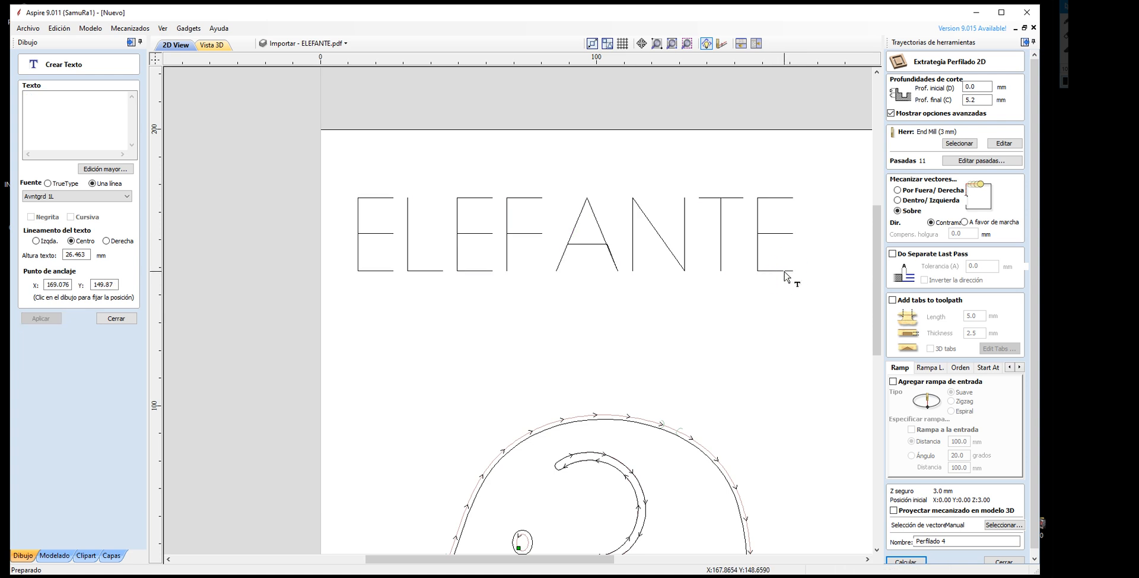
click(791, 274)
mouse_move(793, 275)
mouse_down()
mouse_move(719, 264)
mouse_move(669, 241)
mouse_up()
drag(627, 225, 530, 168)
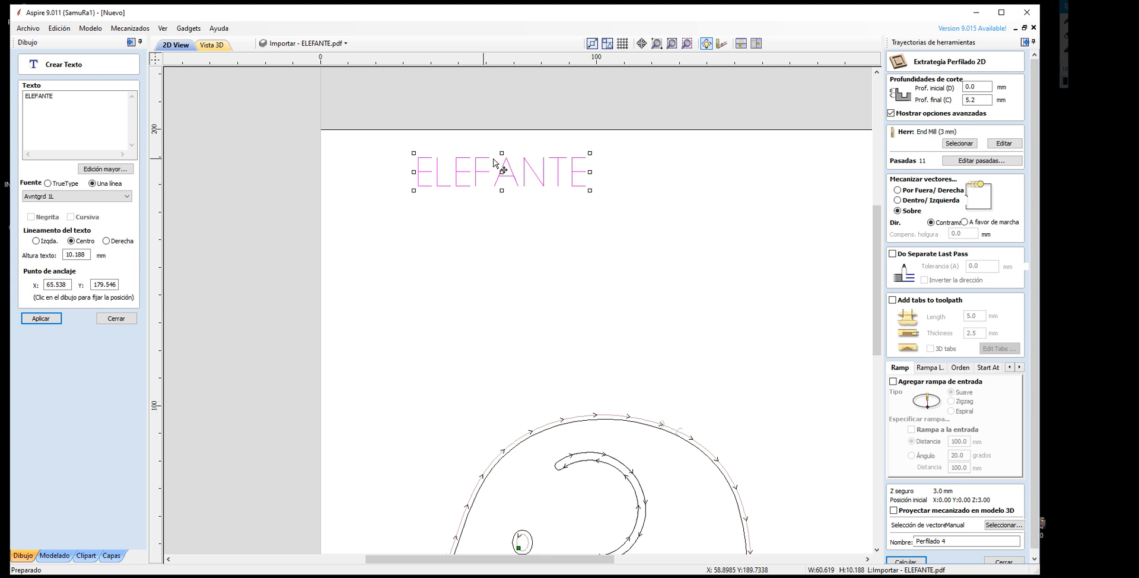
scroll(502, 168, up, 3)
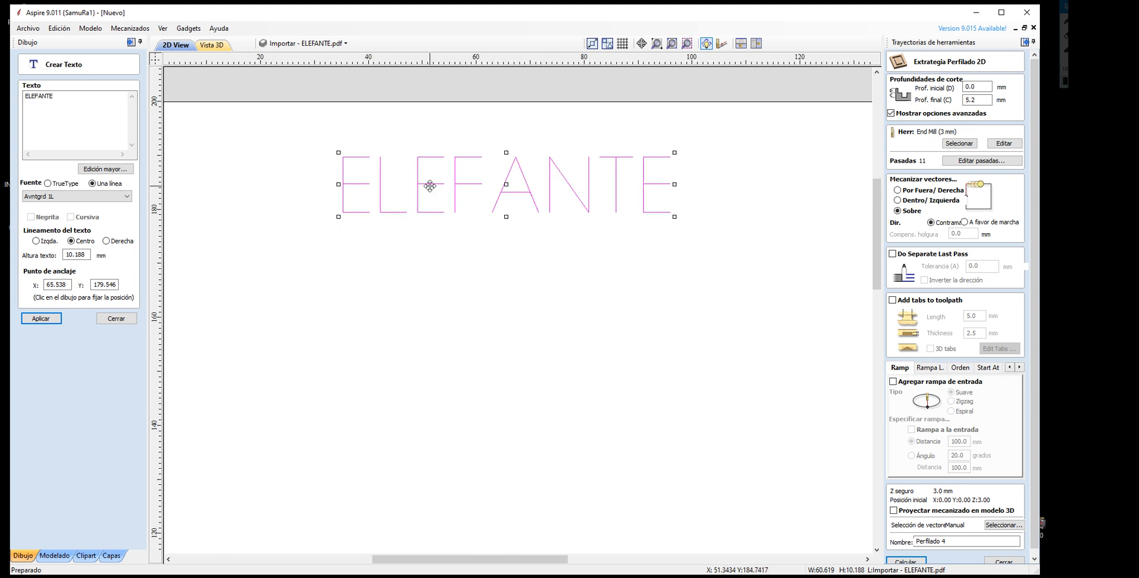
Step: Enlarge the ELEFANTE text to about 14 mm high and change its font to the TrueType Tw Cen MT Condensed Extra Bold
drag(675, 217, 680, 237)
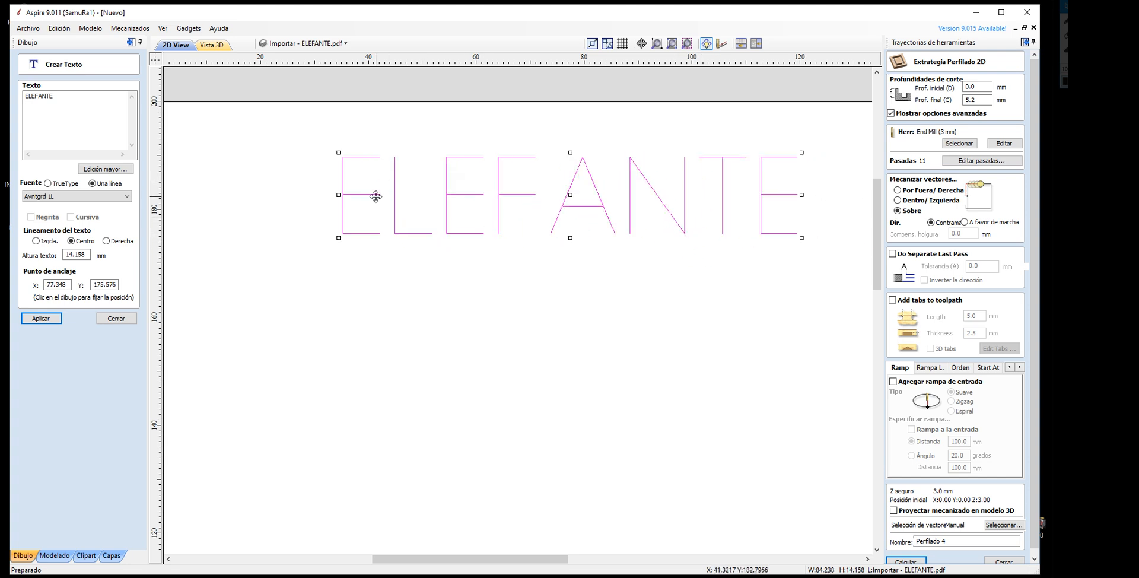
scroll(370, 193, down, 1)
click(54, 185)
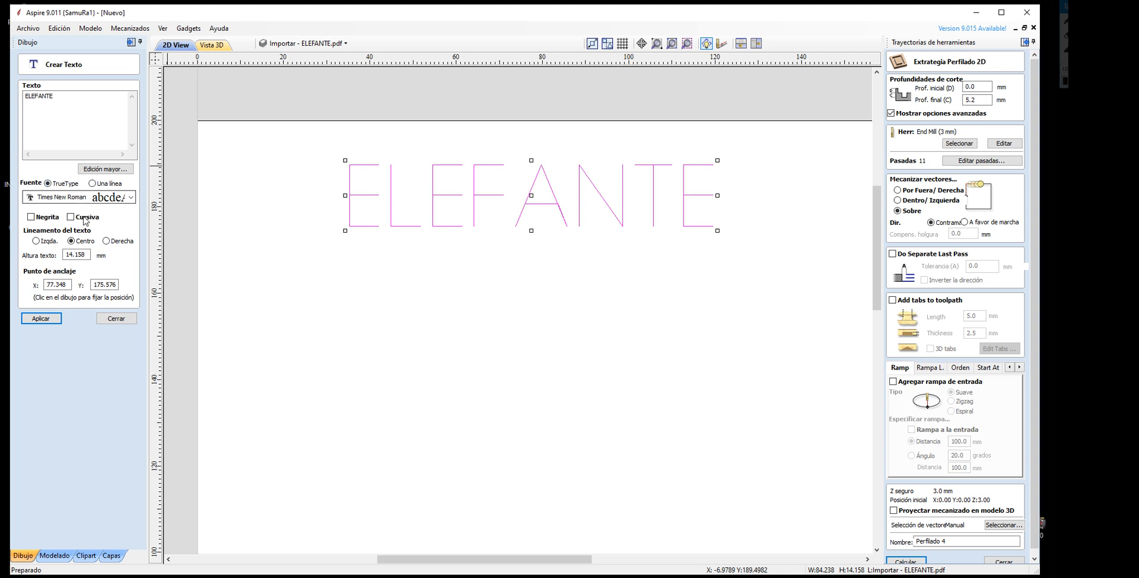
click(132, 199)
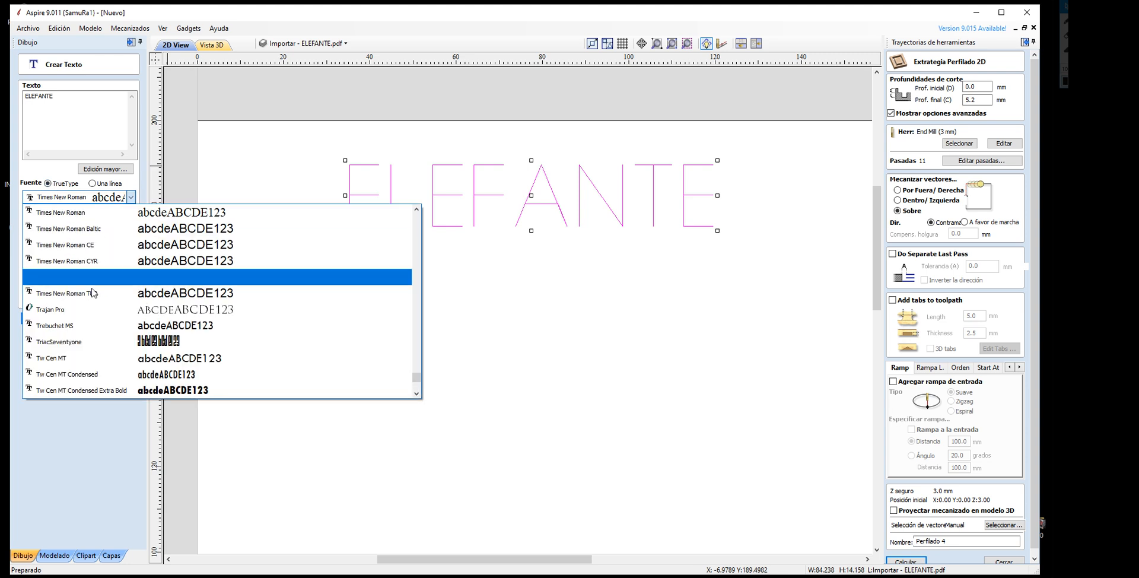
click(163, 391)
click(41, 318)
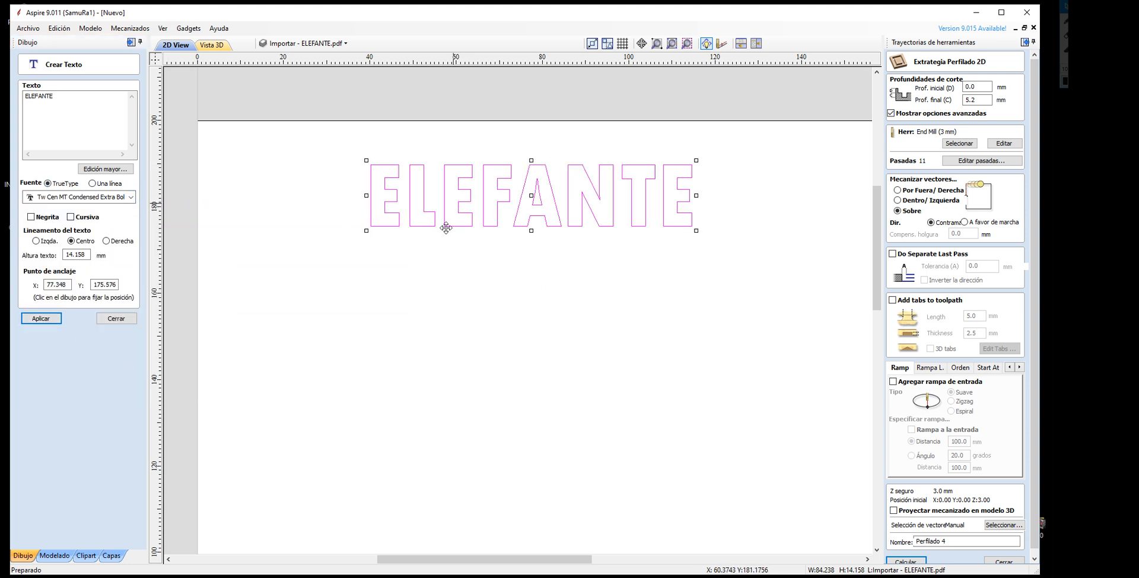
Step: Reselect the outlined ELEFANTE text, leave the 2D profile strategy and open the quick engraving (Grabado rápido) toolpath
click(441, 257)
click(447, 254)
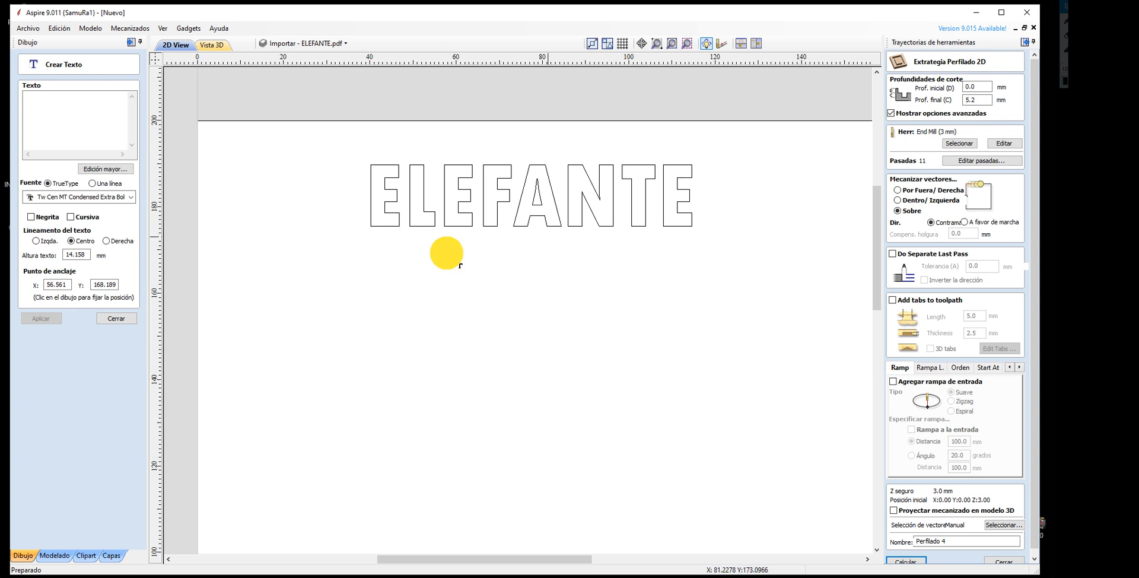
click(285, 284)
click(388, 175)
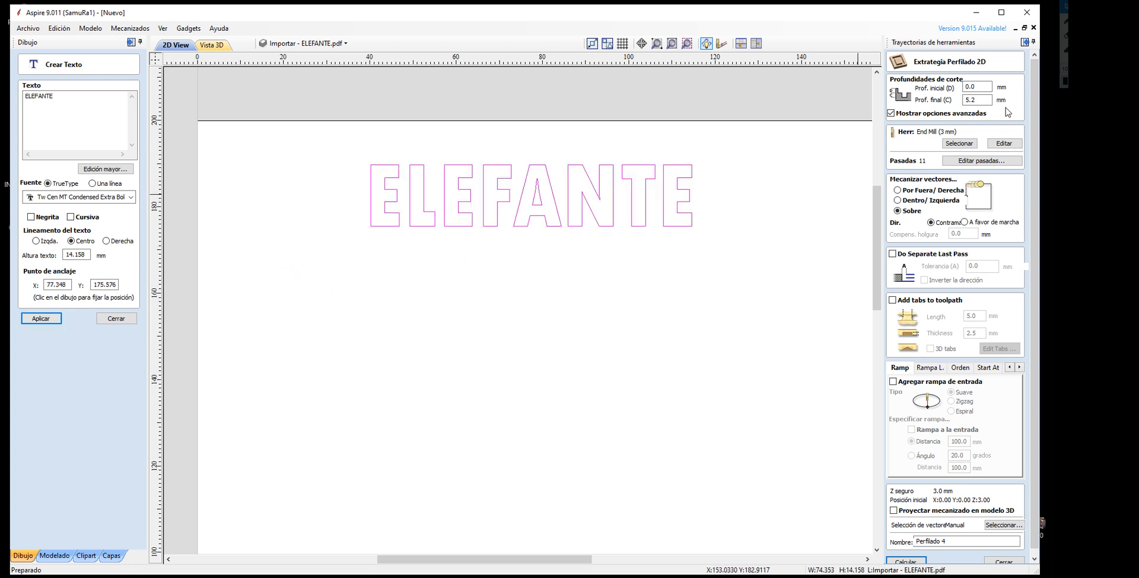
click(1004, 560)
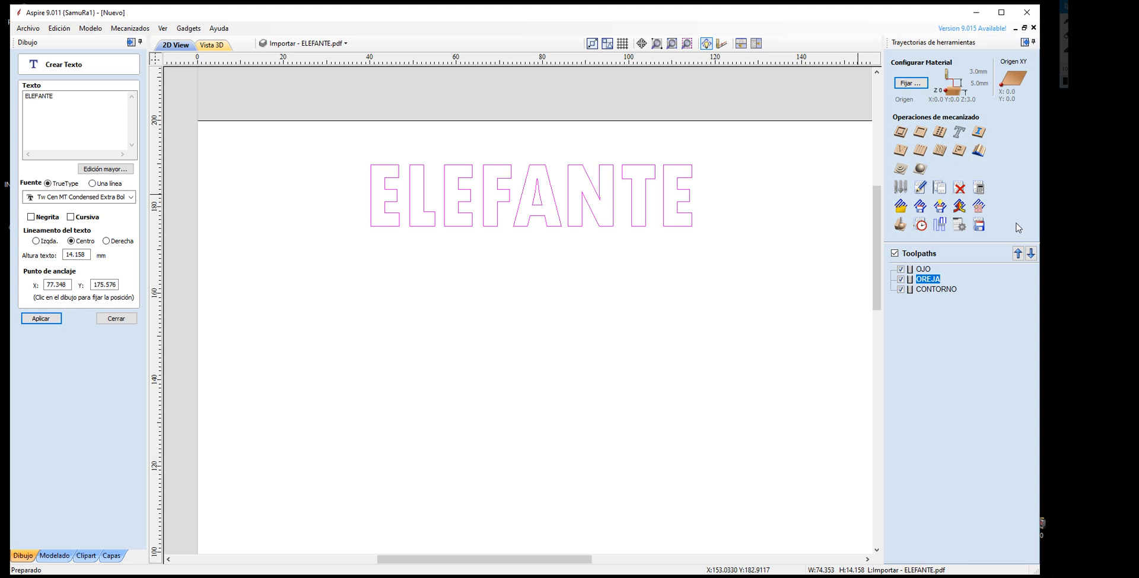
click(964, 138)
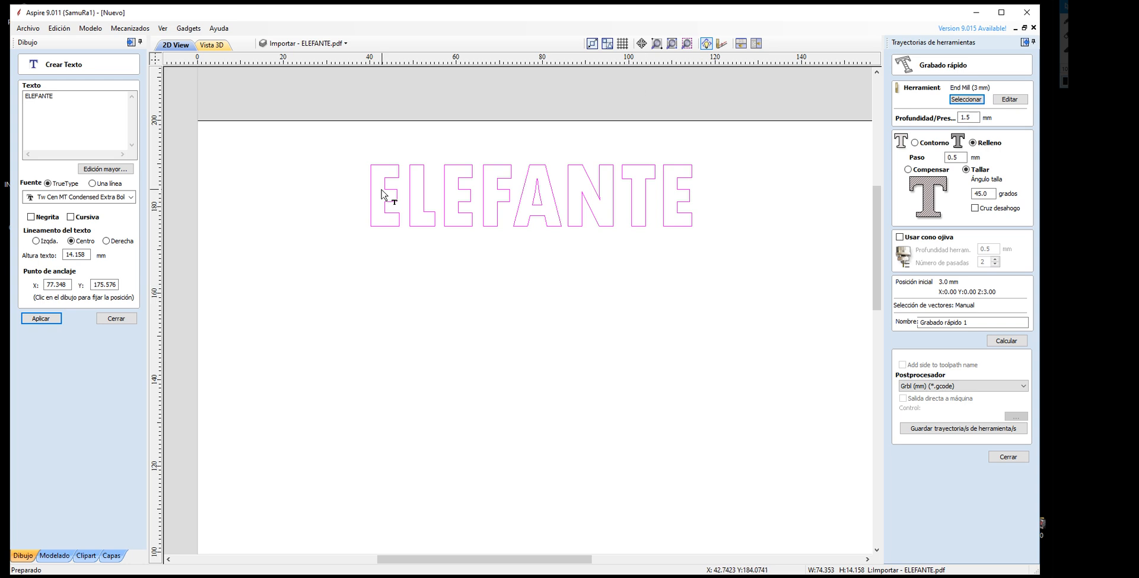
Step: Enlarge the ELEFANTE text to about 37 mm high, spanning the material width, and move it down closer to the elephant
scroll(382, 188, down, 3)
click(410, 192)
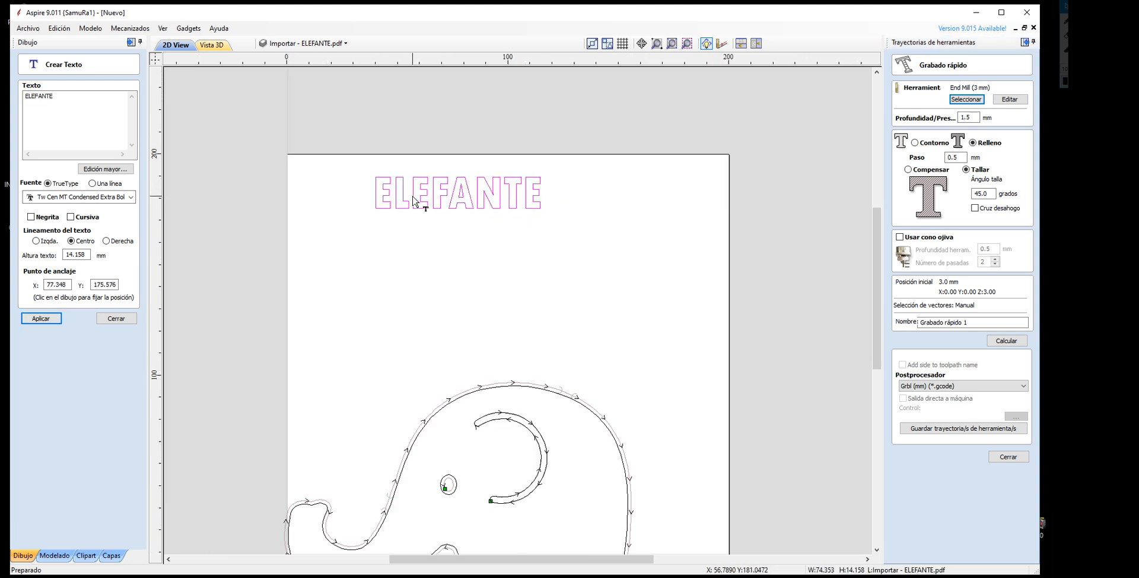
drag(540, 208, 575, 243)
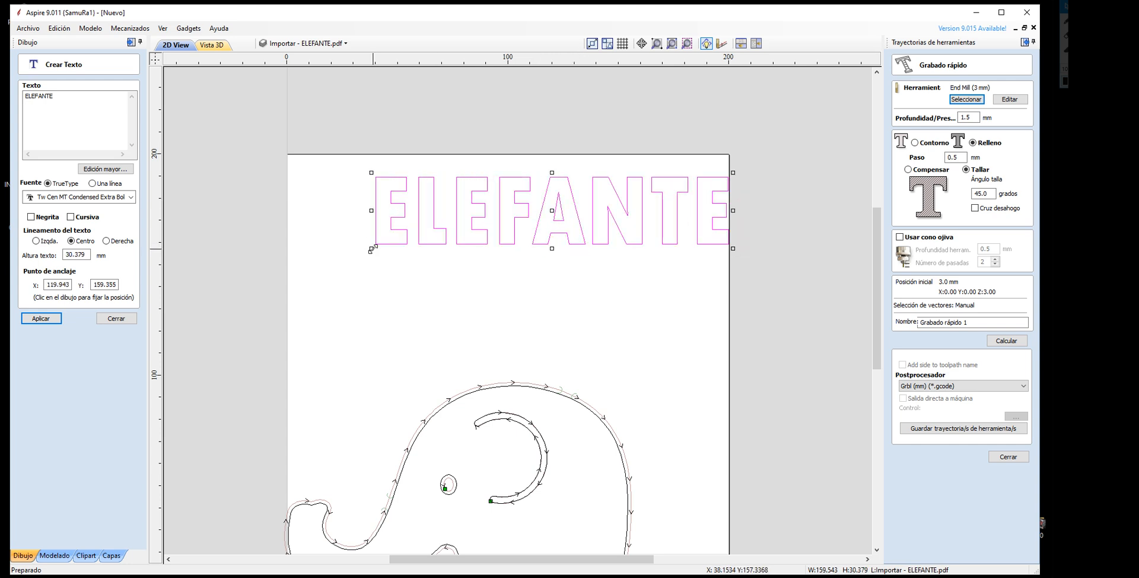
drag(375, 244, 356, 259)
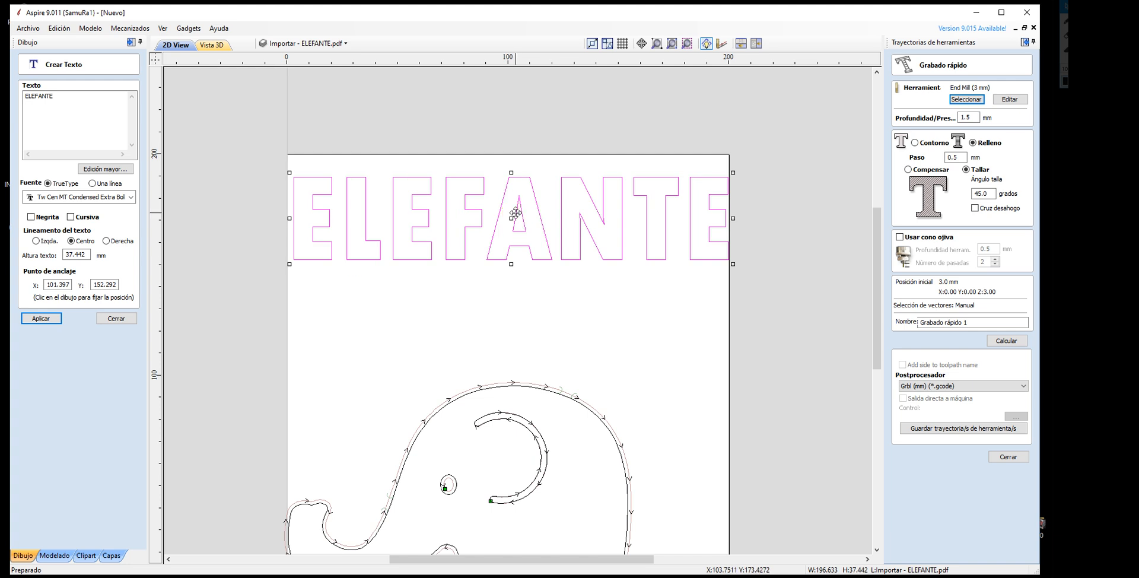
drag(516, 211, 509, 275)
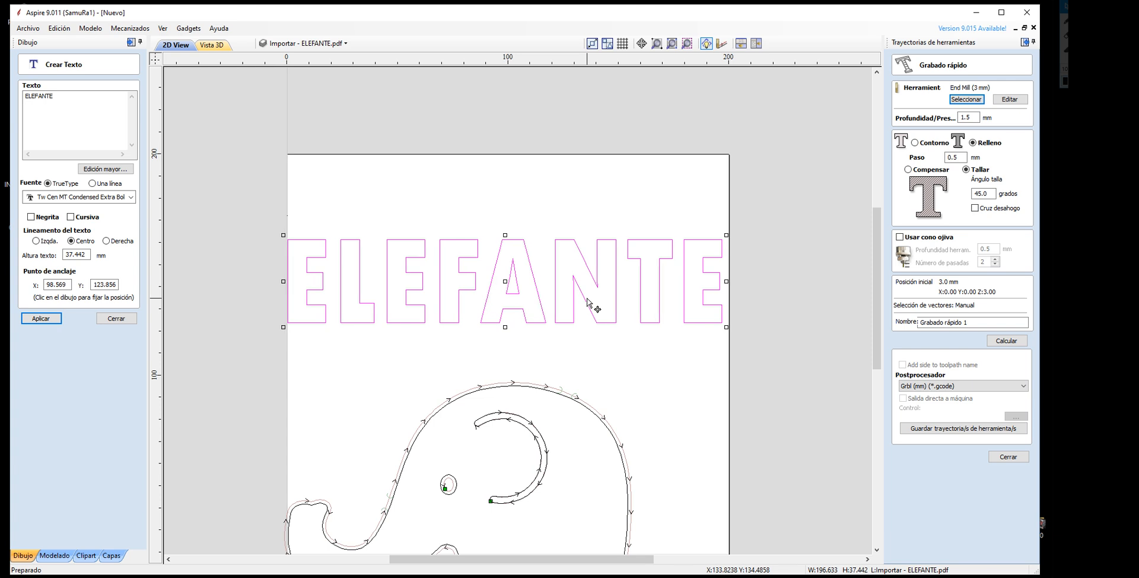
scroll(515, 302, up, 1)
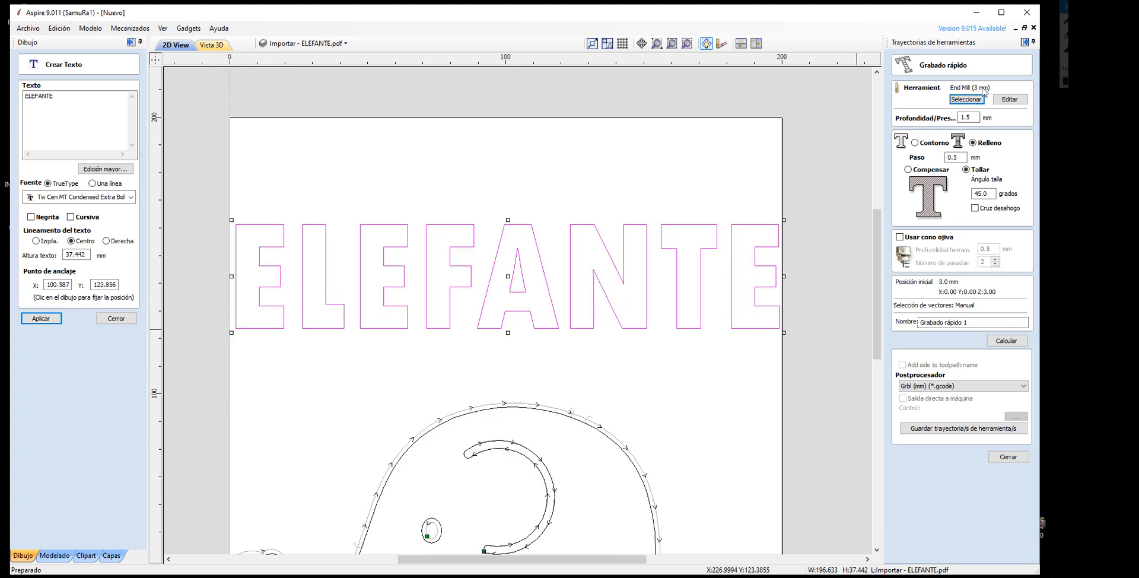
Step: Check the tool database without changing the tool, and set the quick engraving depth to 1 mm
click(966, 99)
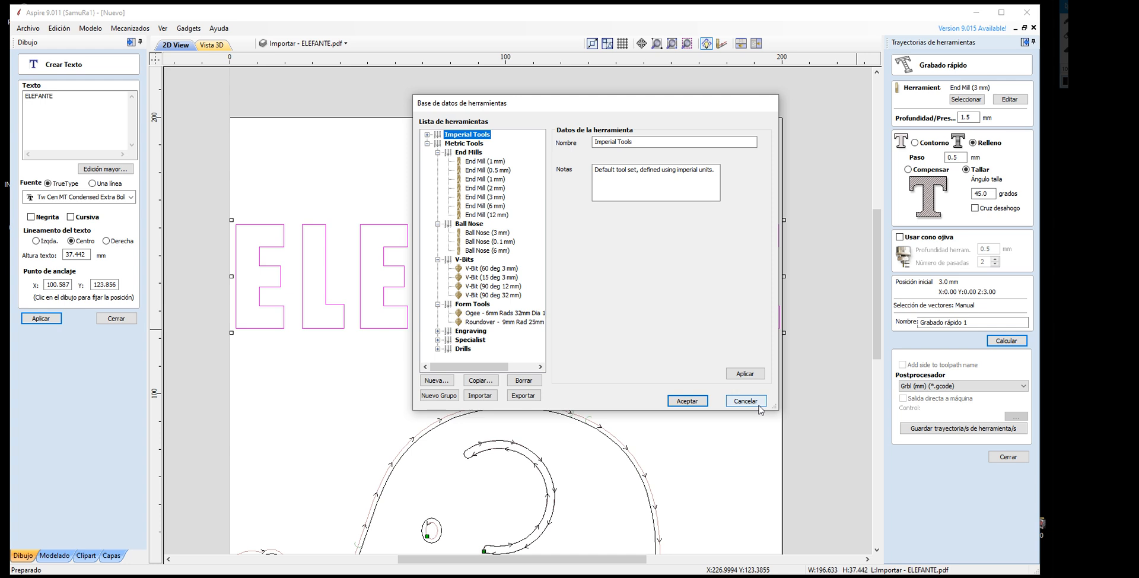
click(759, 403)
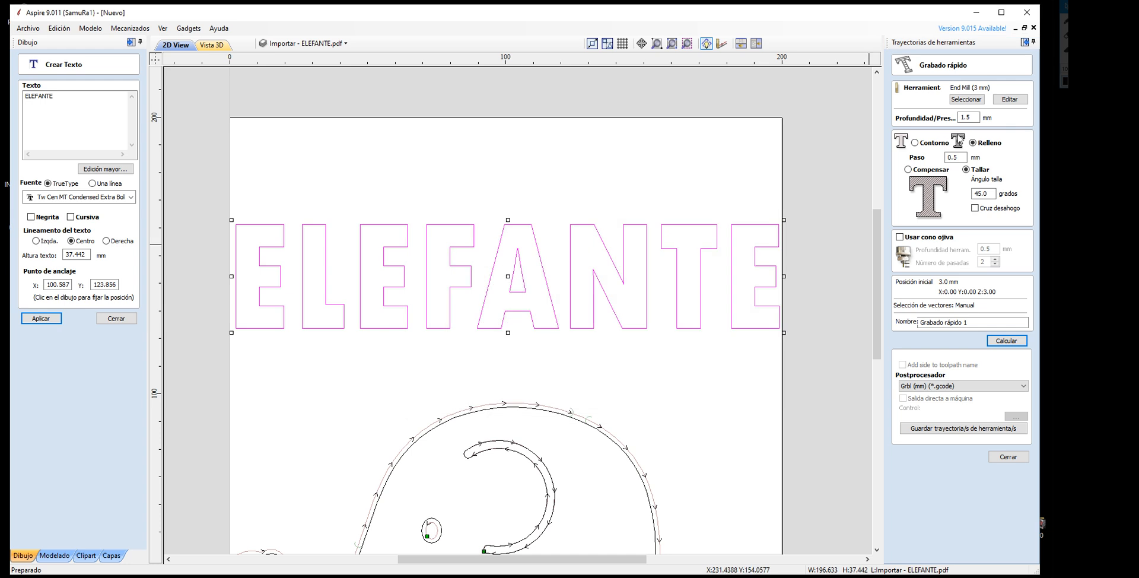
double_click(965, 116)
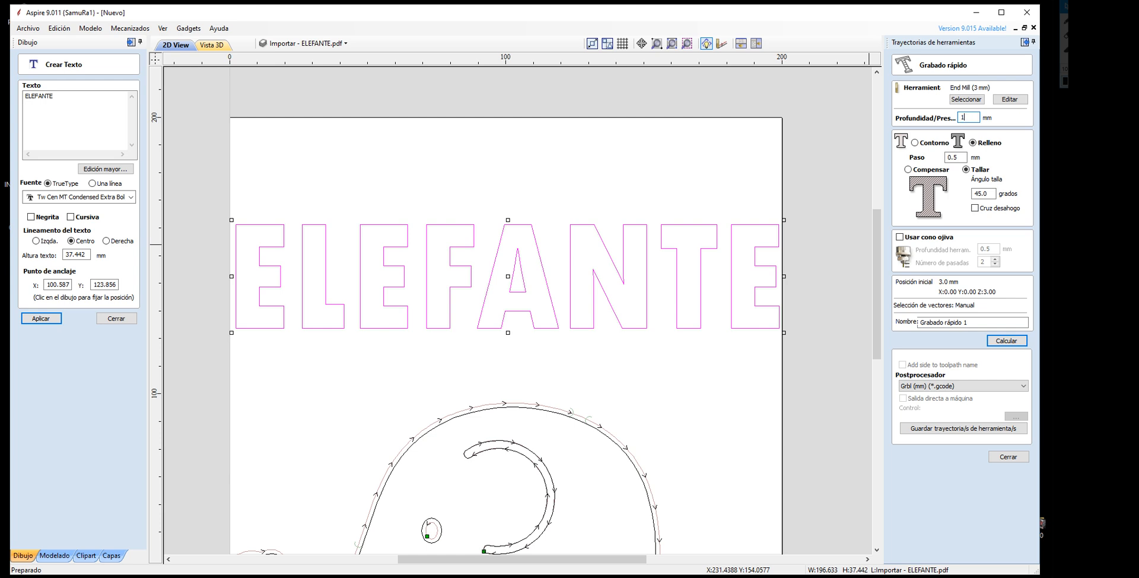
Step: Try the outline (Contorno) and offset fill (Compensar) engraving options, and return to Relleno with Tallar hatching
click(915, 143)
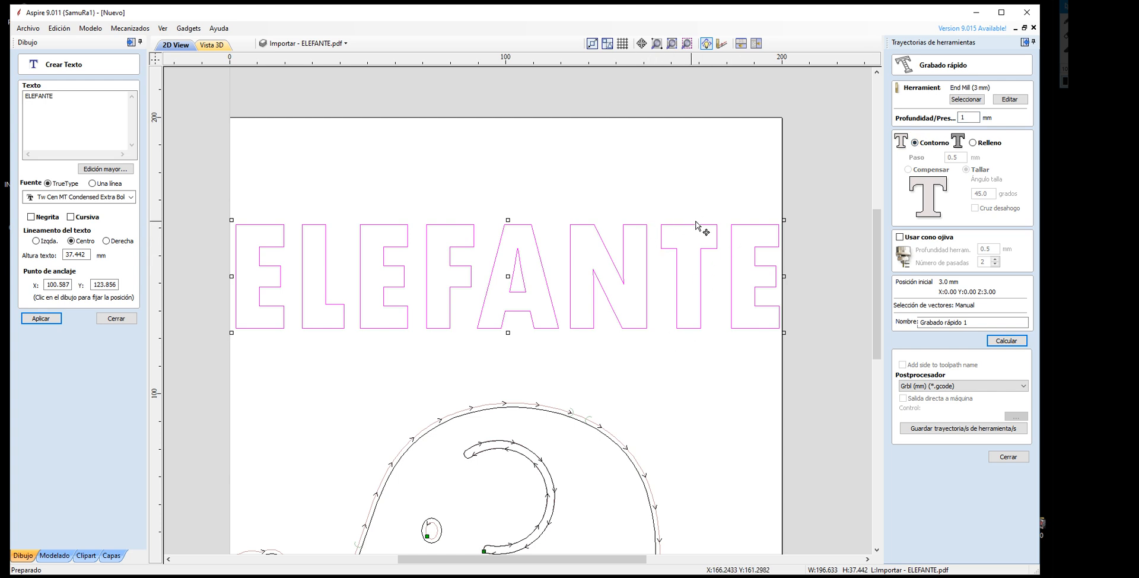
click(972, 143)
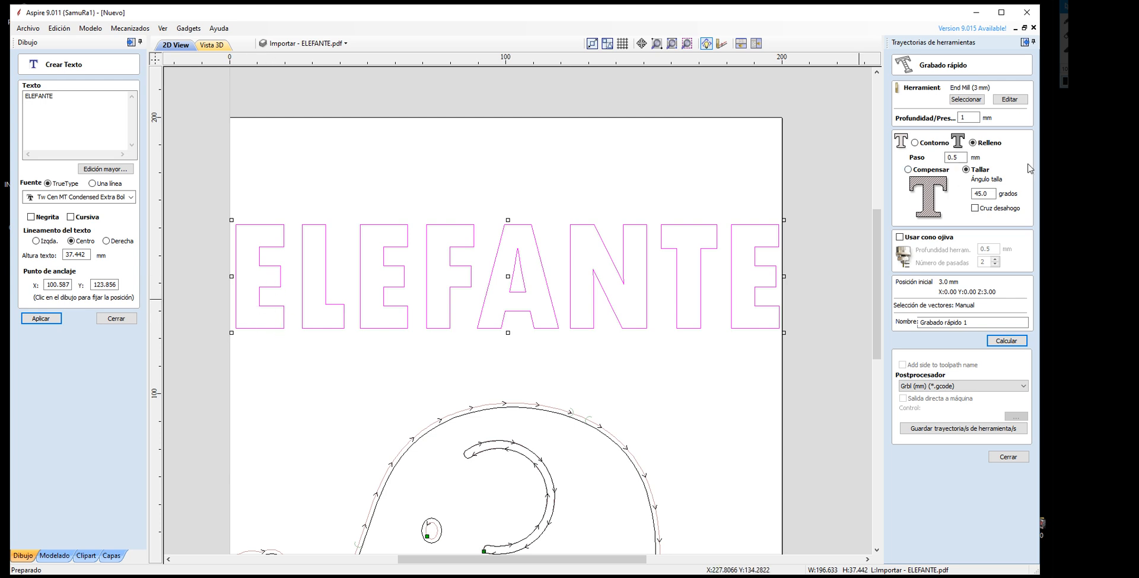
click(928, 170)
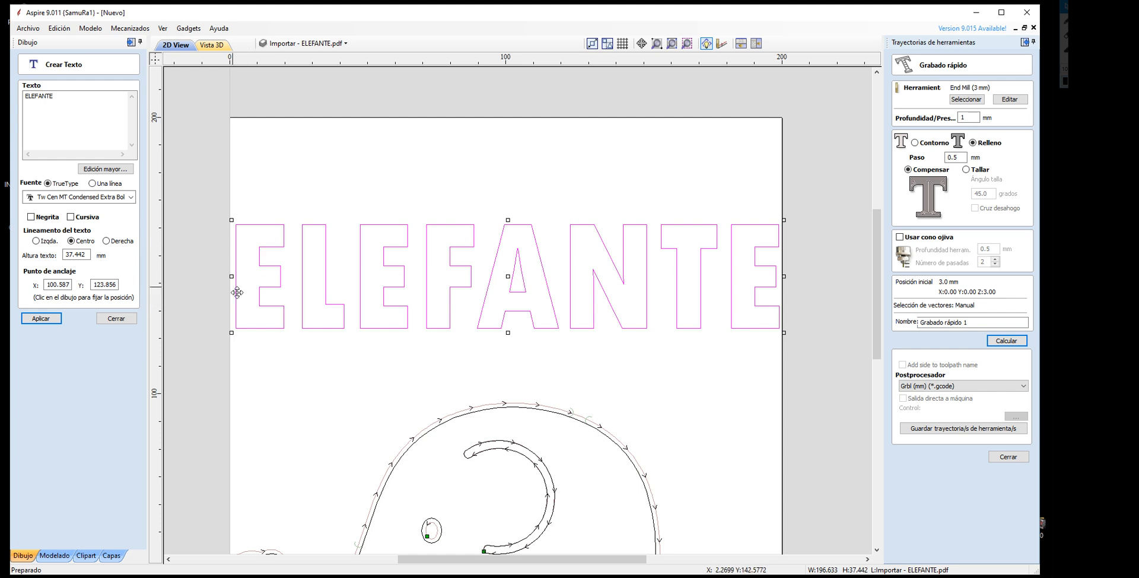
click(967, 117)
click(966, 169)
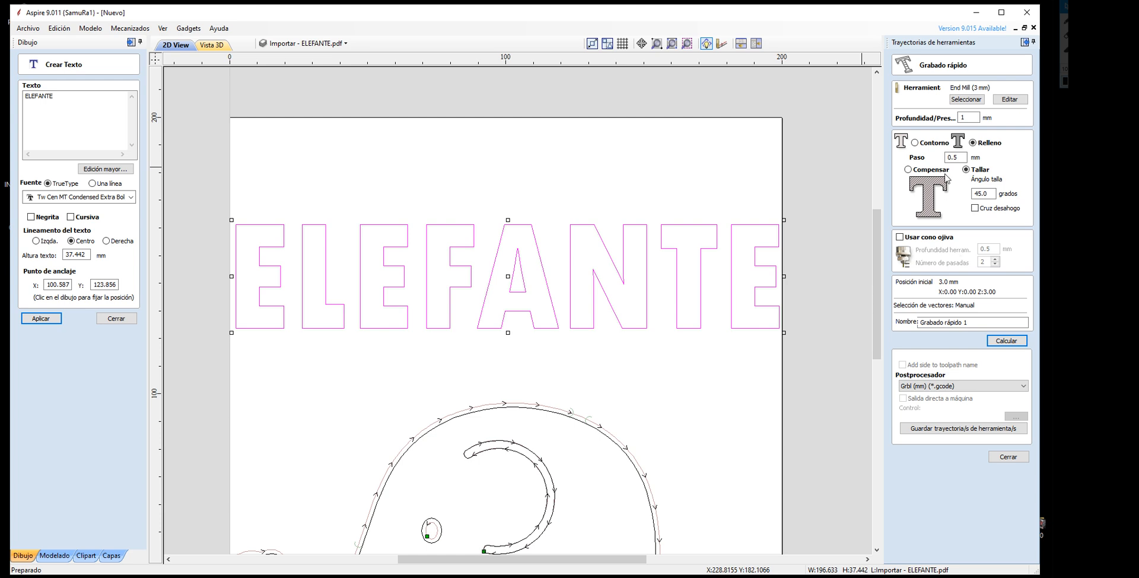
Step: Calculate the quick engraving toolpath for the ELEFANTE text, close its settings and open the toolpath preview
click(1004, 341)
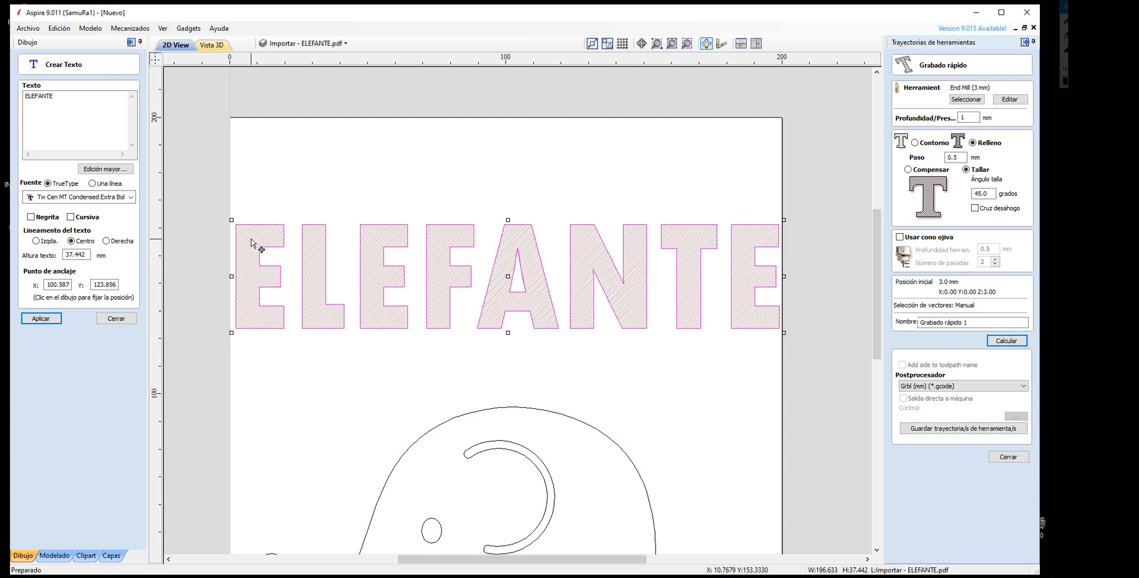
click(1008, 456)
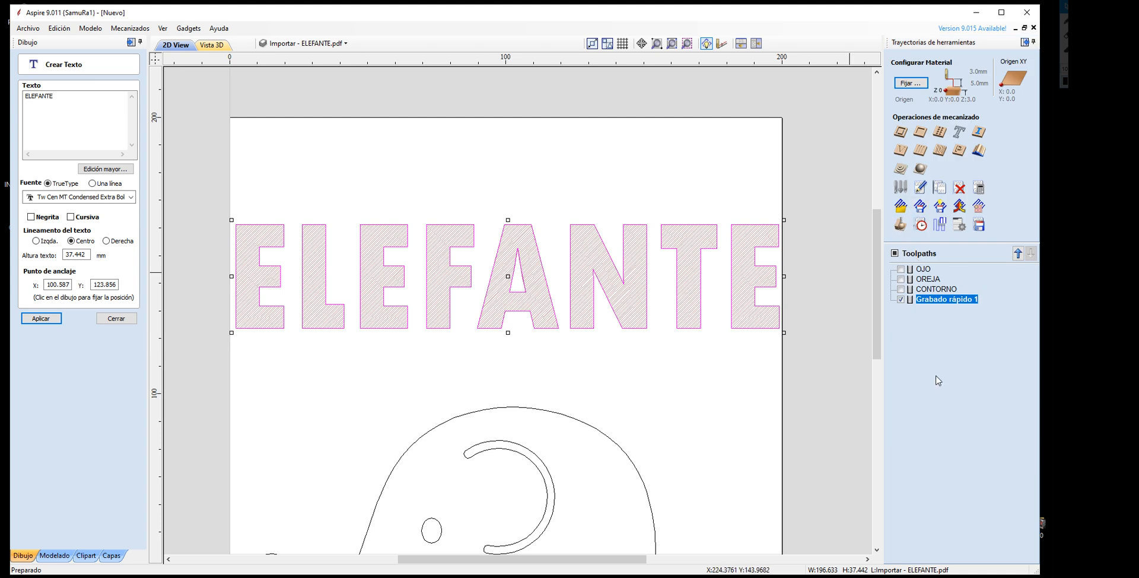
click(900, 229)
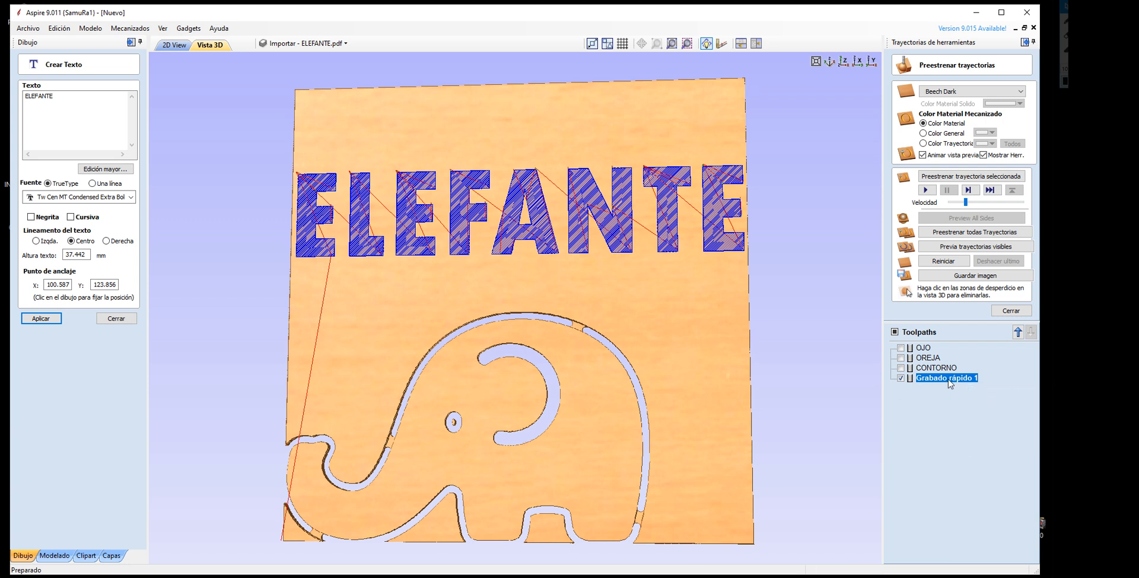
Step: Simulate the quick engraving toolpath at slow and increasing speed, examine the engraved letters in 3D and close the preview
mouse_move(944, 383)
click(966, 202)
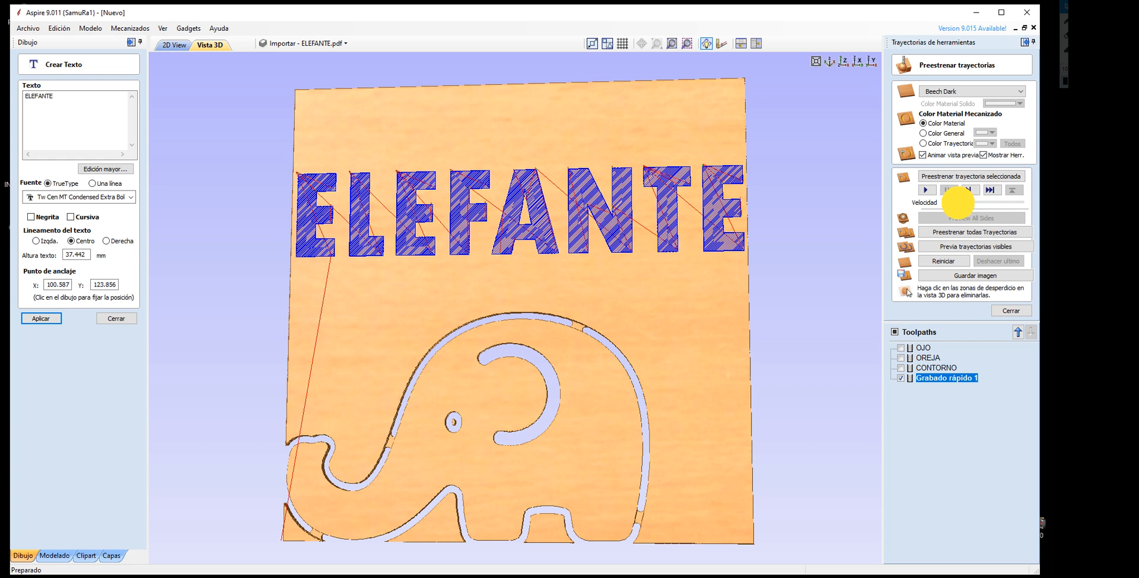
drag(954, 202, 924, 202)
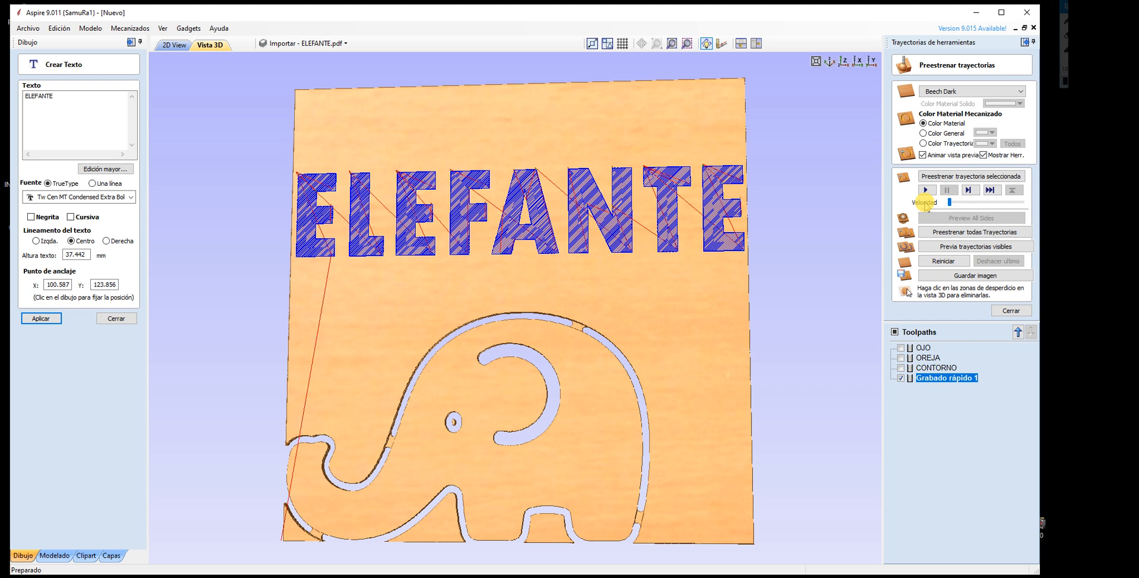
click(925, 190)
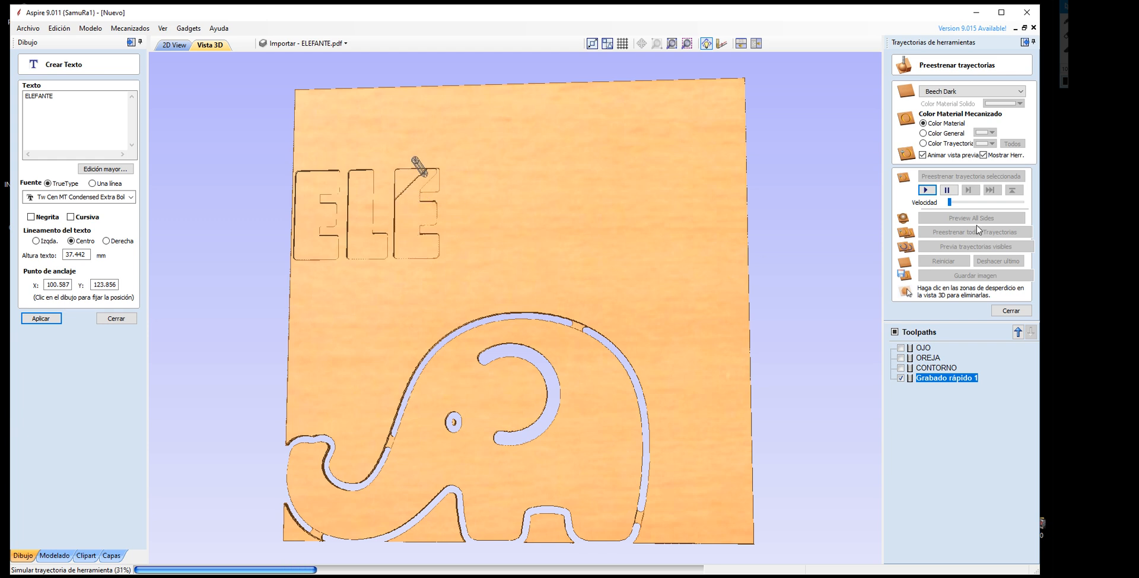
drag(957, 201, 976, 202)
click(986, 201)
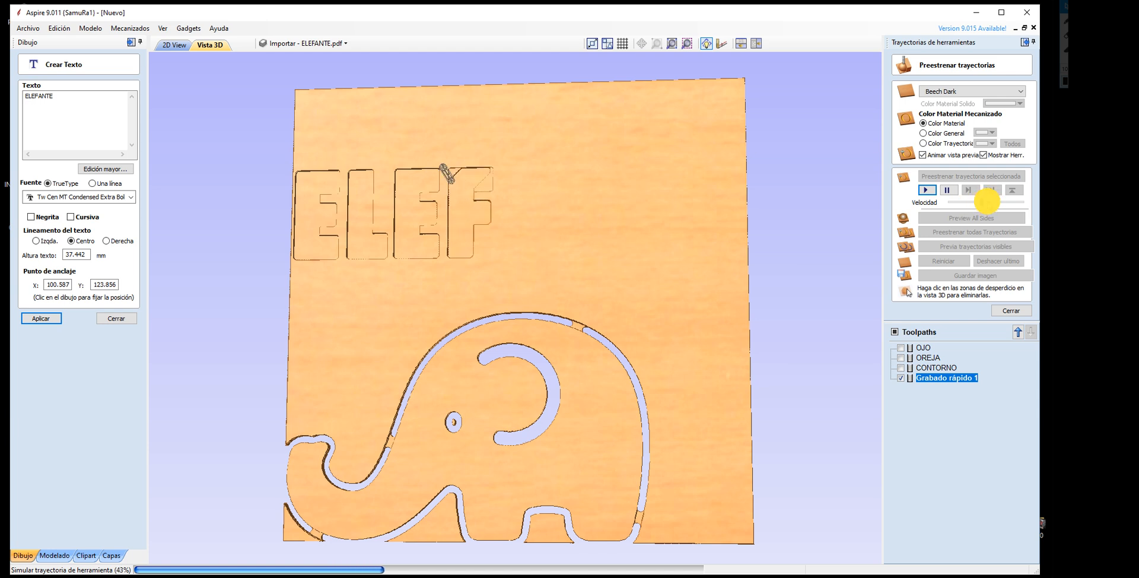
click(1006, 203)
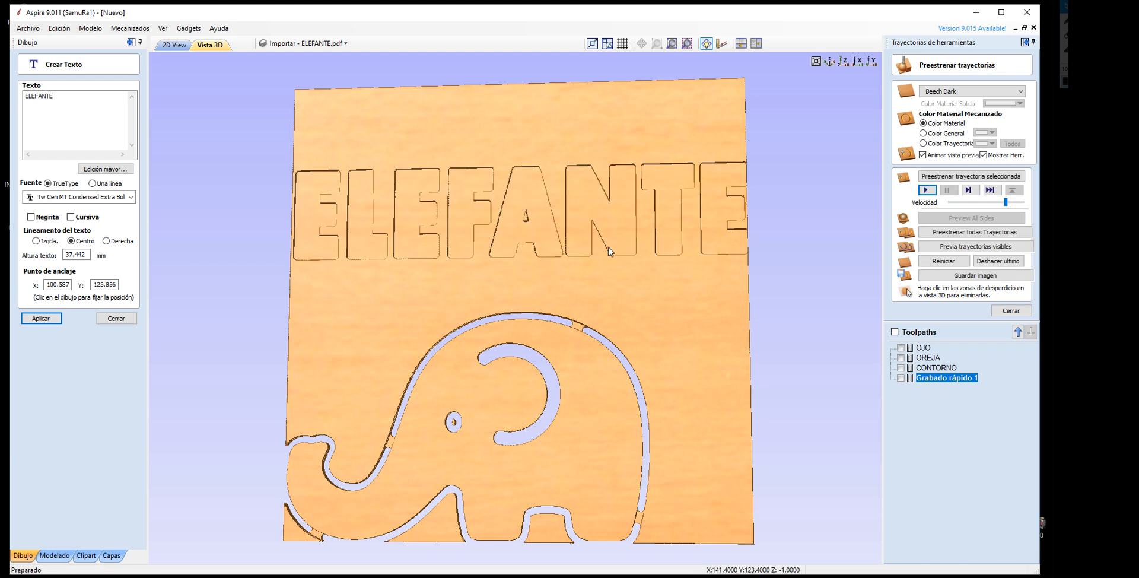
drag(592, 225, 610, 114)
drag(569, 188, 572, 154)
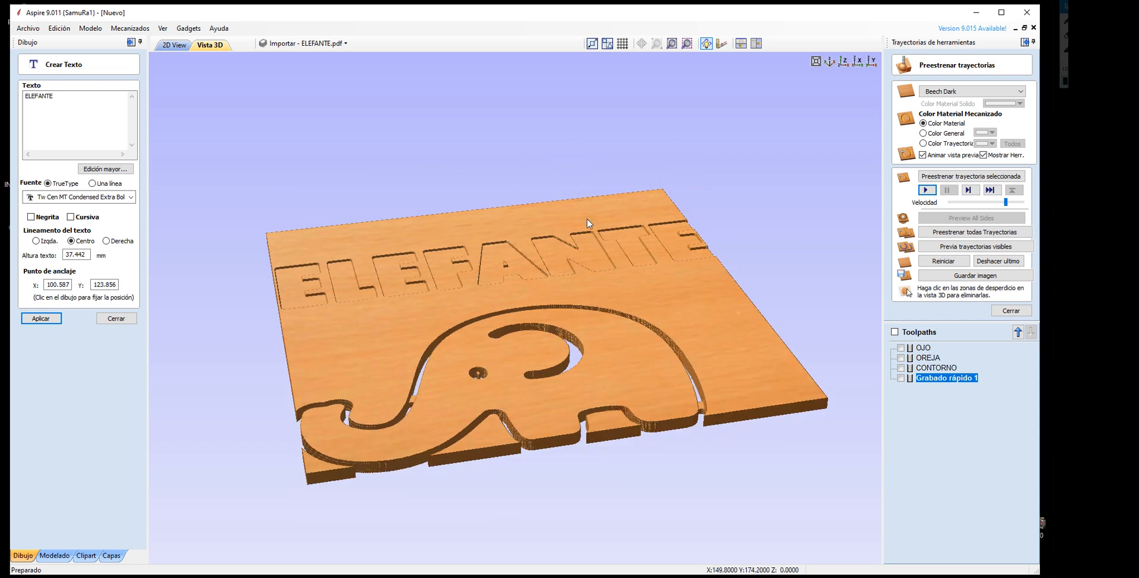
drag(589, 222, 508, 428)
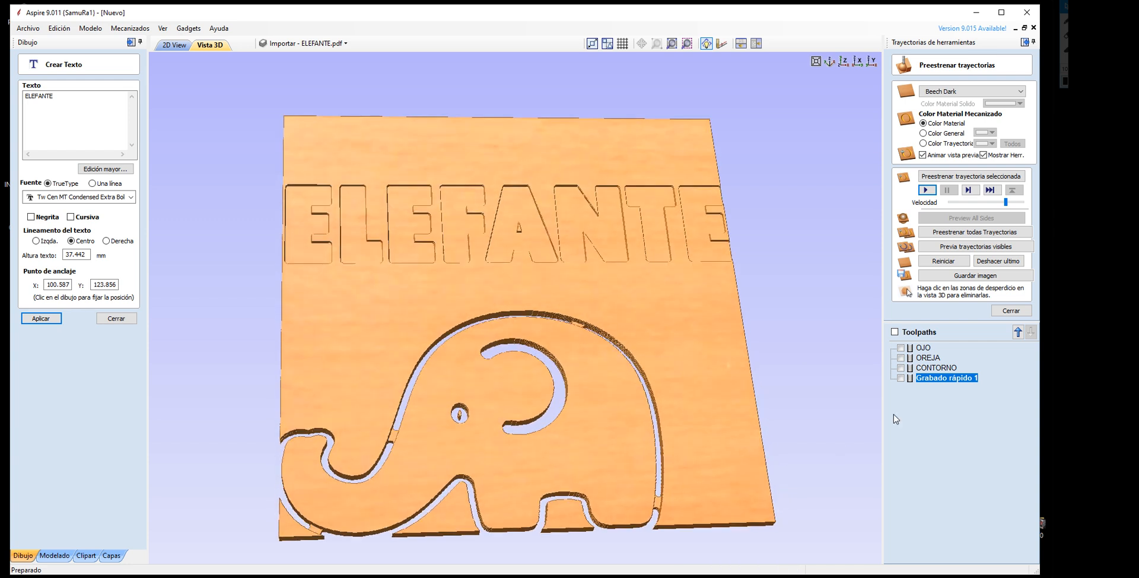
click(1011, 311)
click(902, 132)
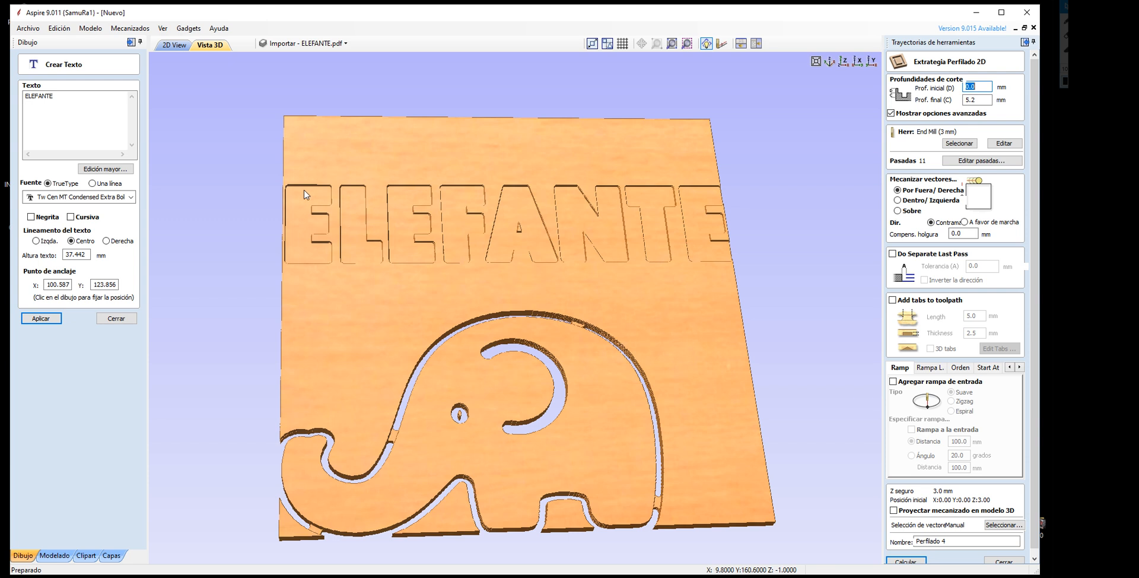
scroll(949, 522, down, 2)
click(1011, 543)
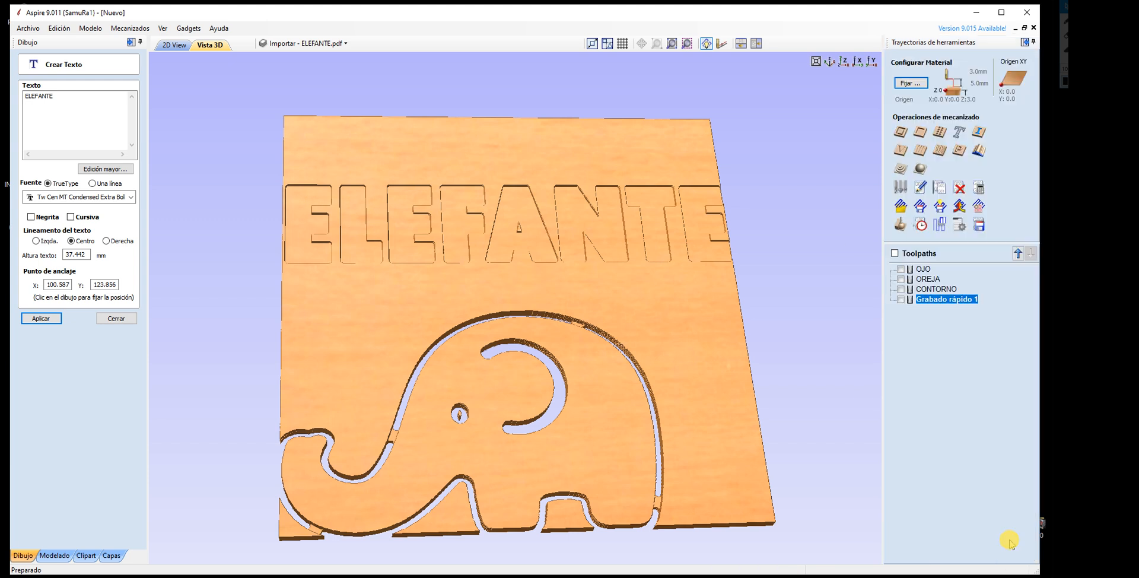
Step: Open a new quick engraving toolpath form and examine the engraved ELEFANTE letters in 3D from several angles
click(954, 139)
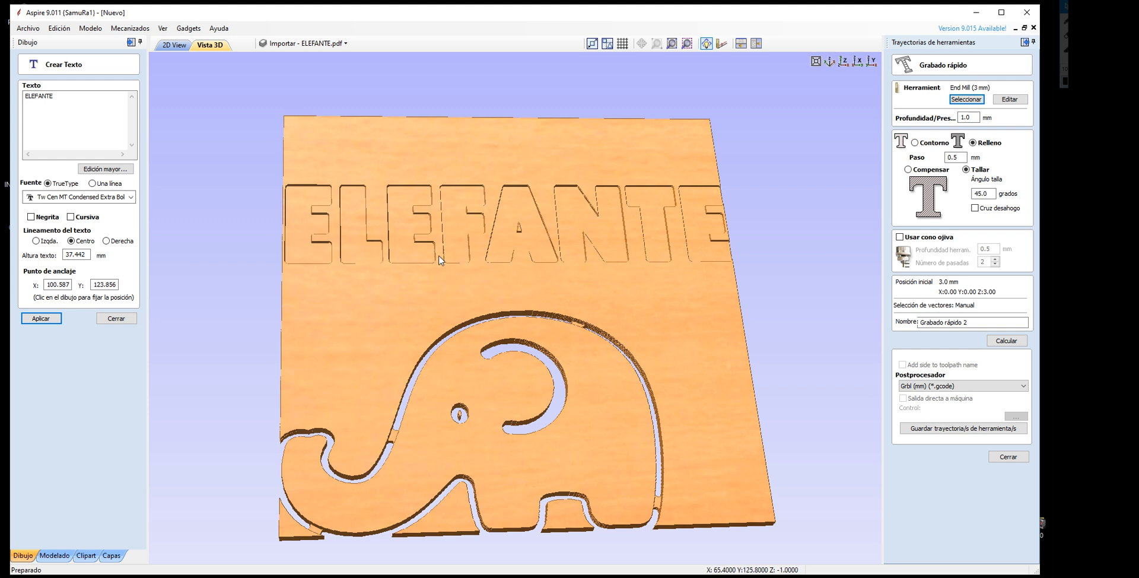
drag(556, 230, 553, 273)
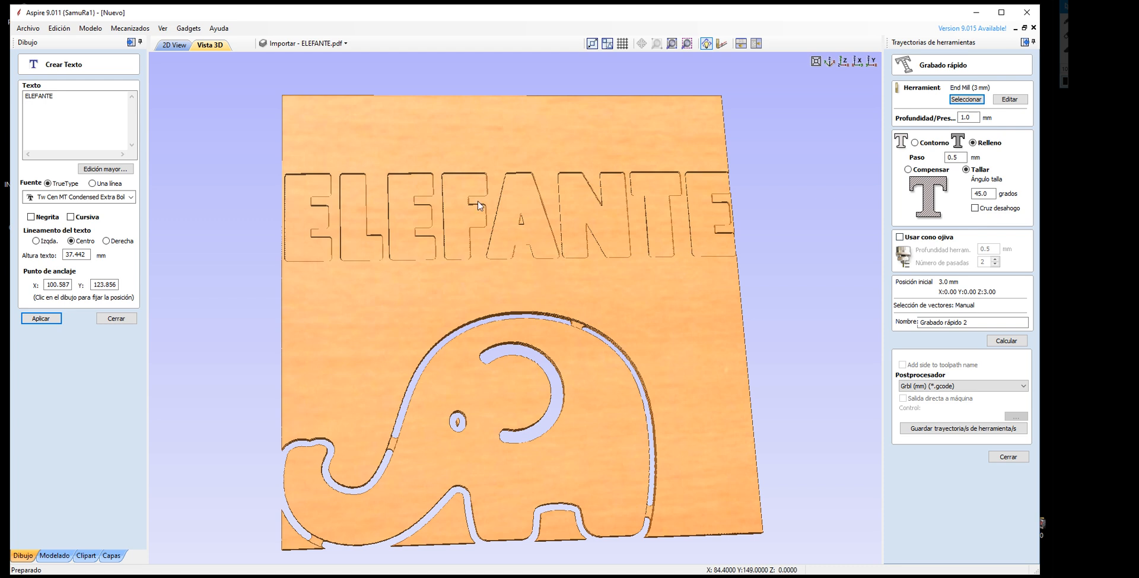
drag(479, 198, 440, 125)
drag(515, 189, 516, 264)
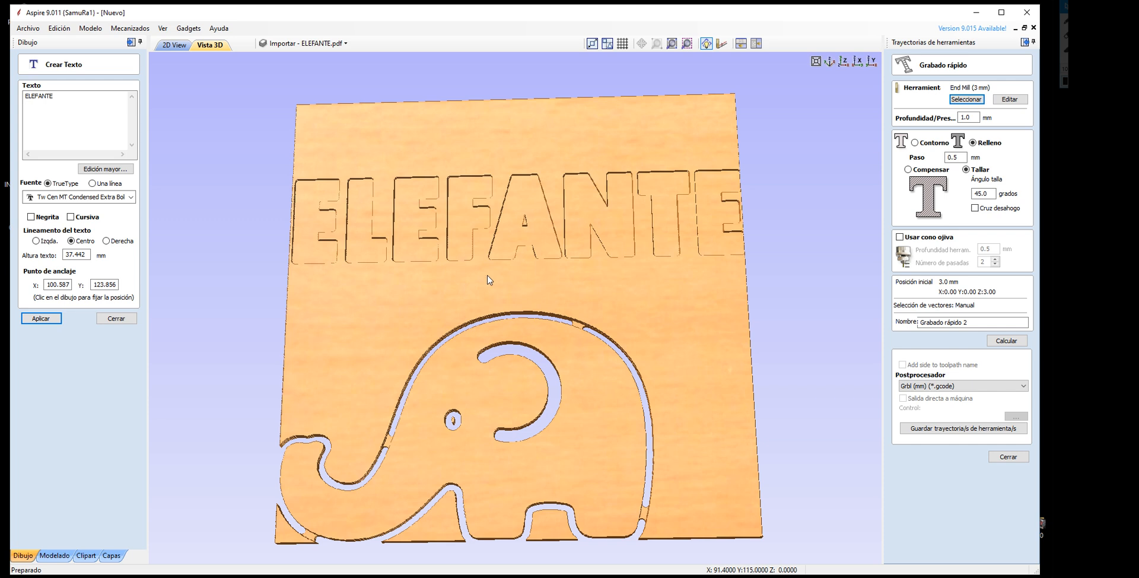
Step: Close the uncalculated second quick engraving form and return to the 2D view of the whole drawing
drag(343, 219, 517, 168)
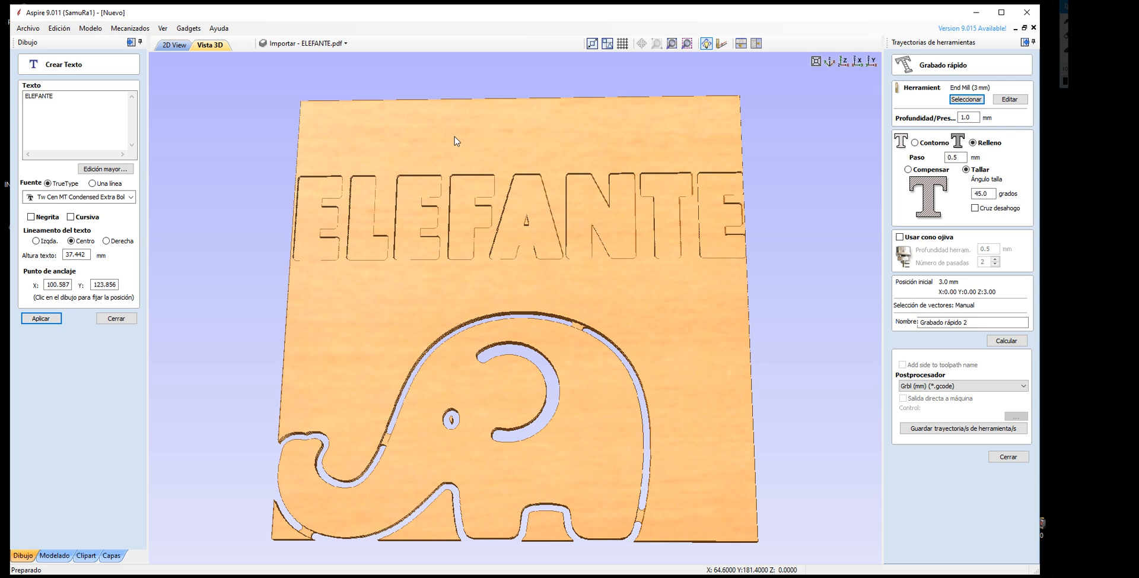
drag(455, 140, 516, 118)
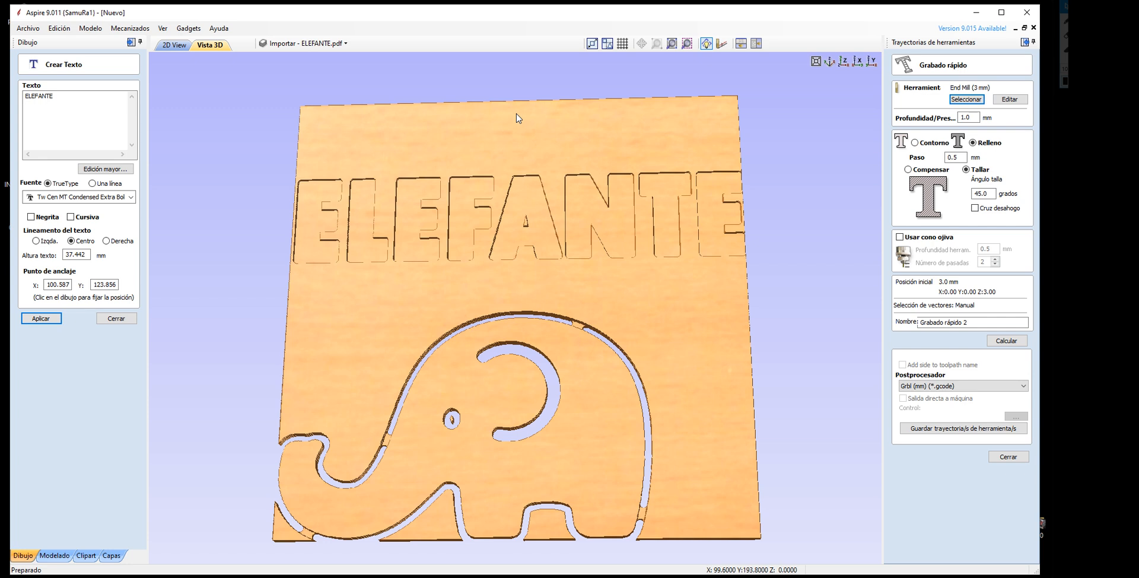
drag(557, 125, 558, 130)
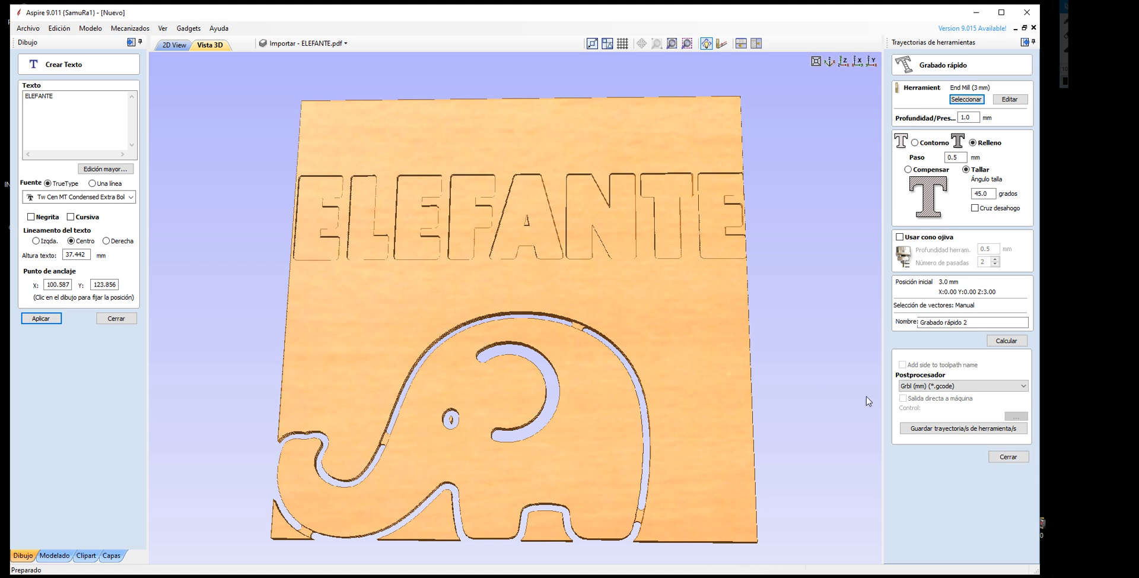
click(1009, 455)
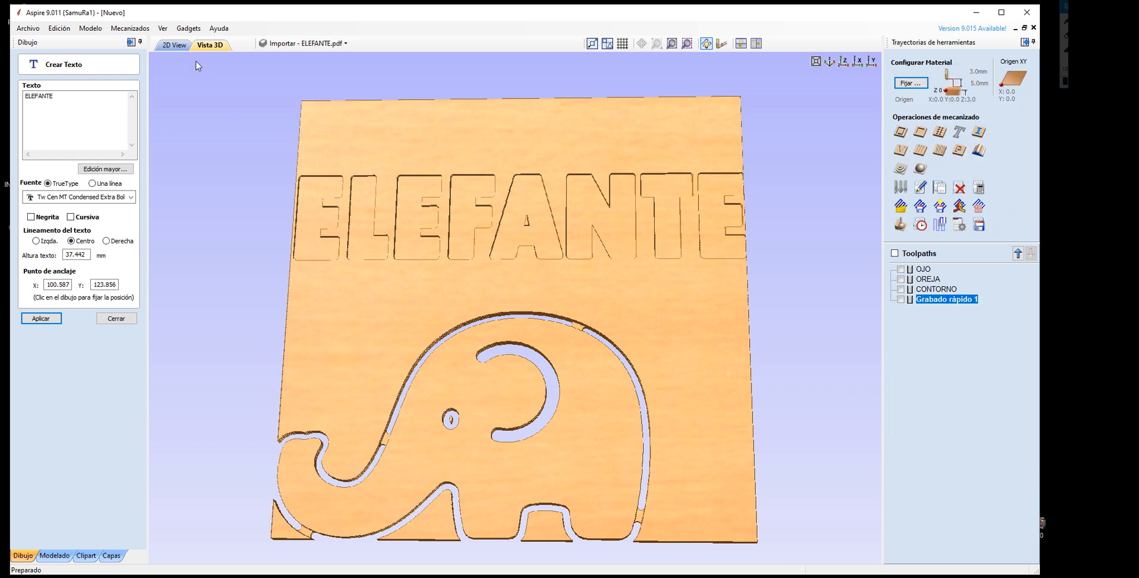
click(174, 45)
scroll(507, 237, down, 4)
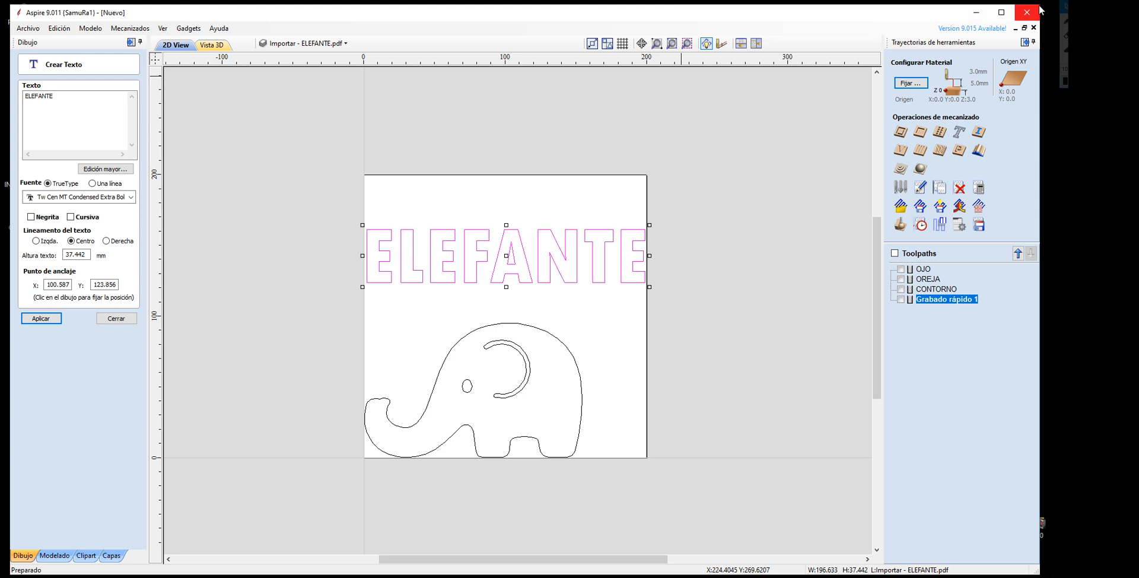
Step: Close the text creation form and restore the maximized window to a smaller size that leaves the desktop files accessible
drag(961, 9, 834, 97)
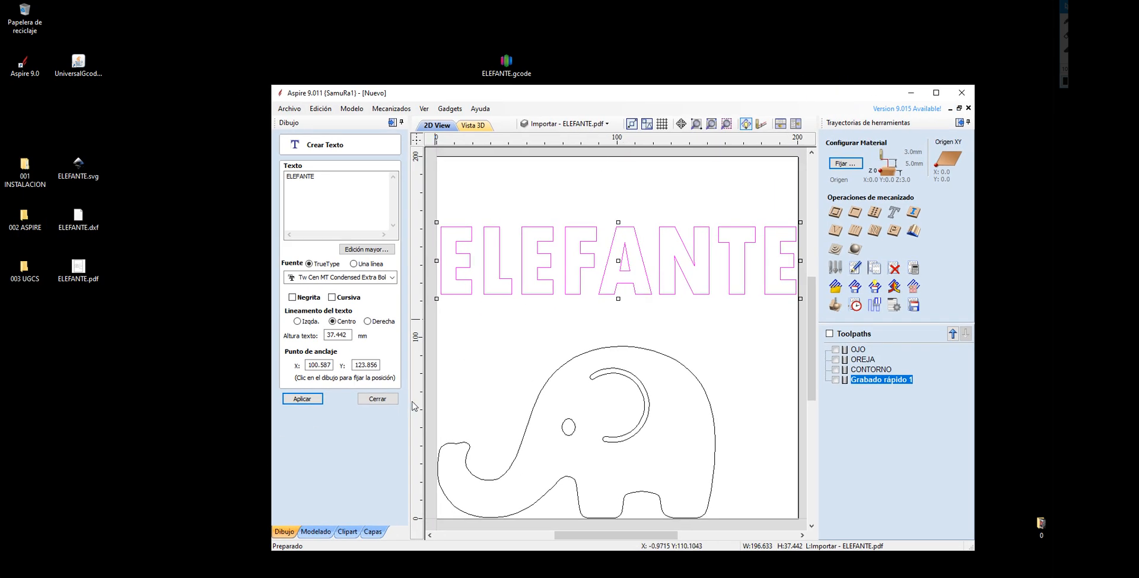
click(377, 398)
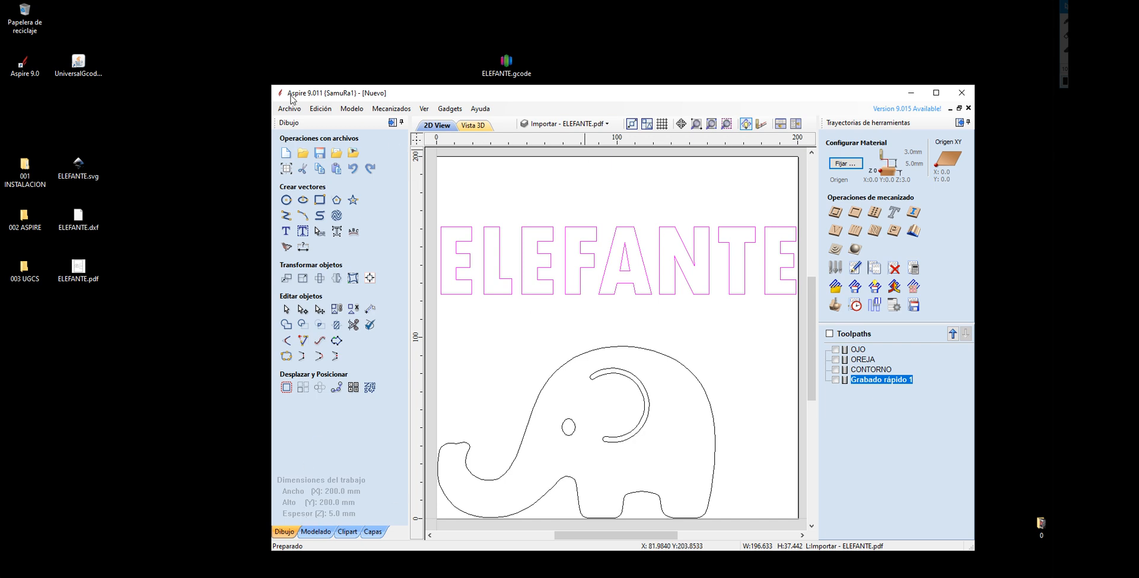
drag(270, 101, 171, 102)
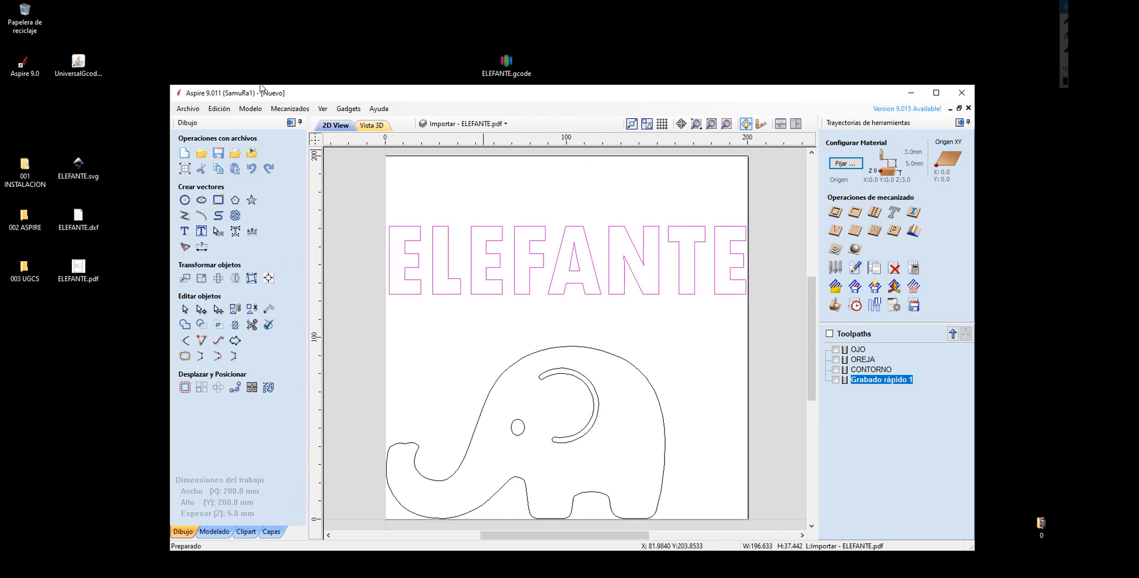
drag(261, 84, 267, 56)
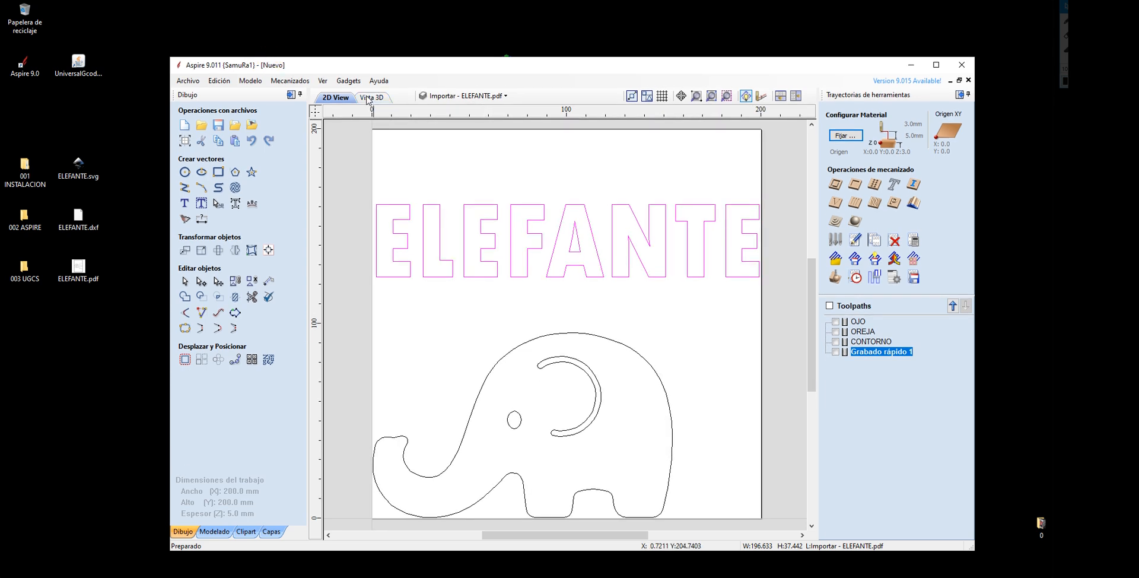
Step: Look through the available gadgets and the modelling, clipart and layer tools, and return to the drawing tools
click(344, 81)
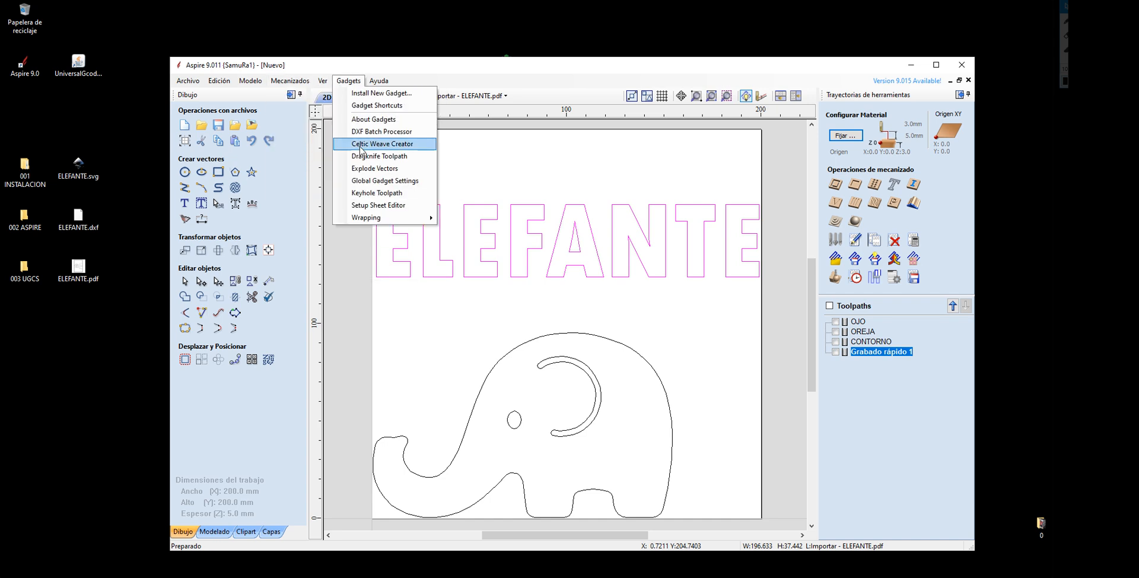
click(345, 259)
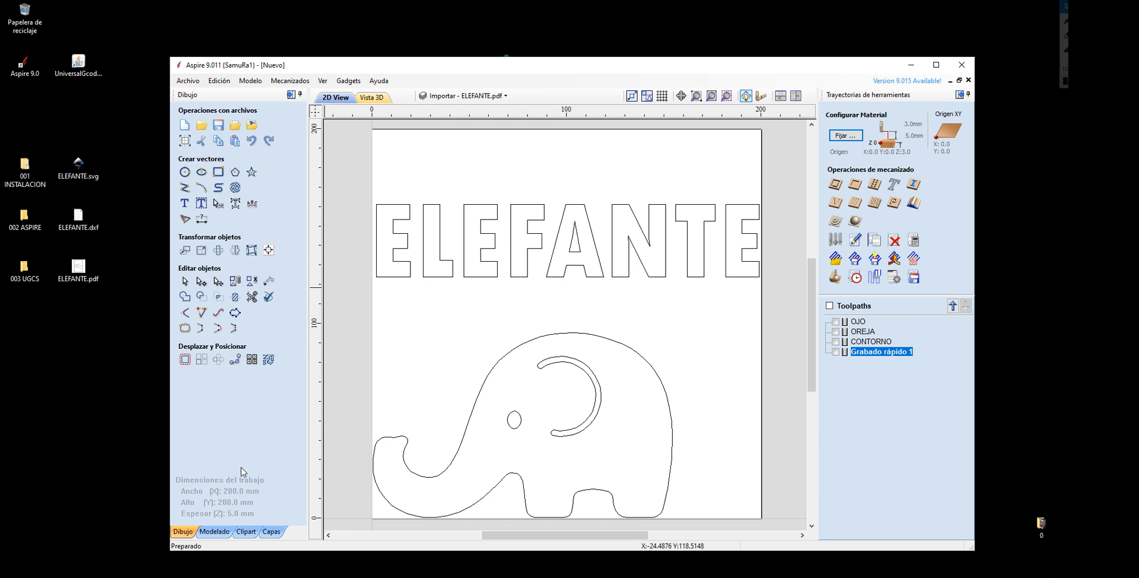
click(209, 532)
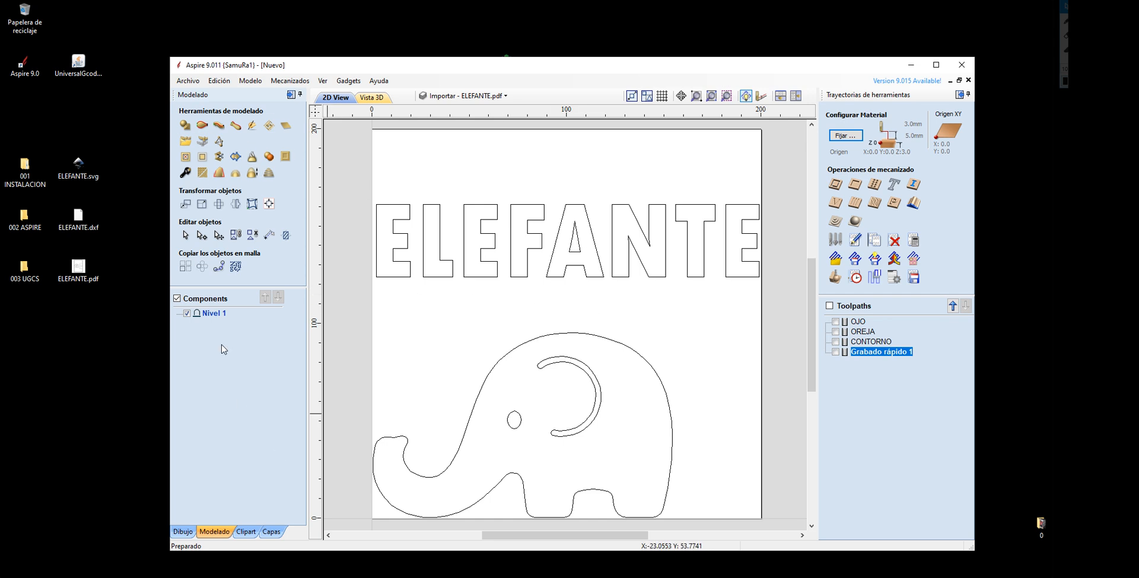
click(245, 531)
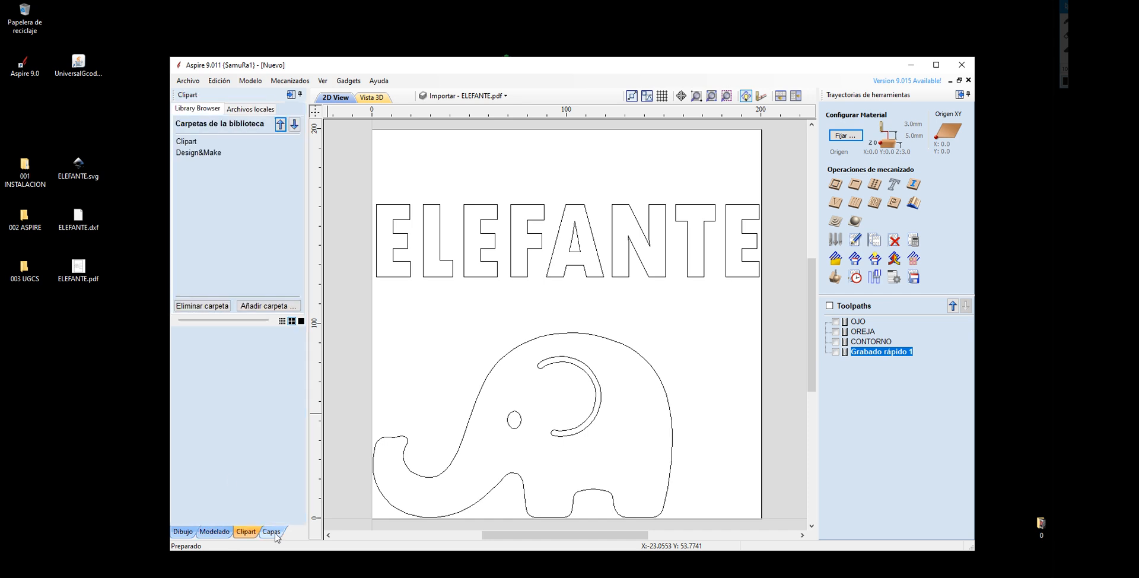
click(271, 530)
click(182, 531)
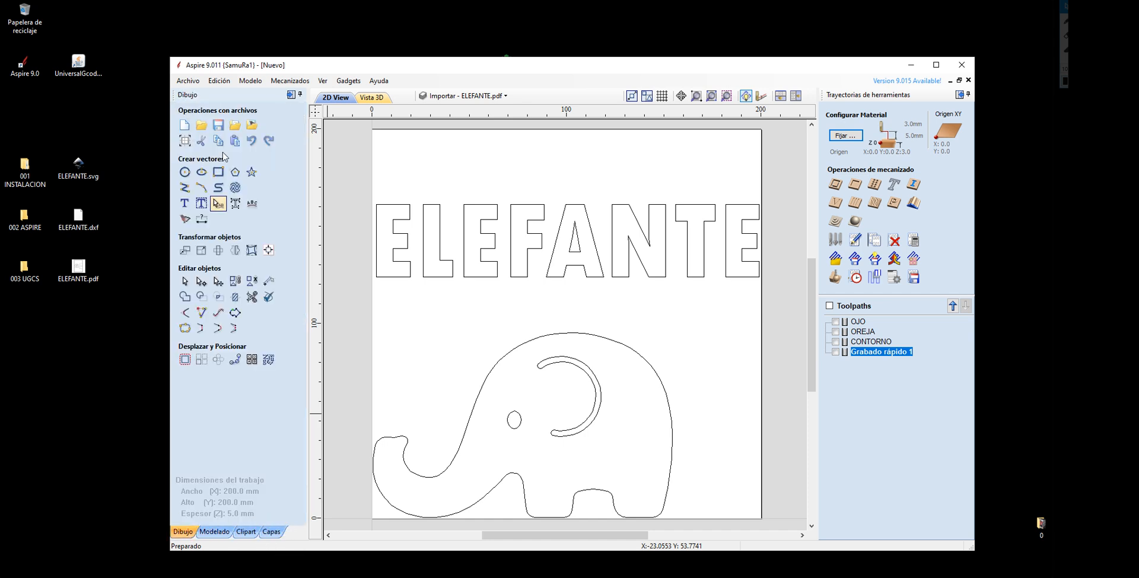
click(215, 530)
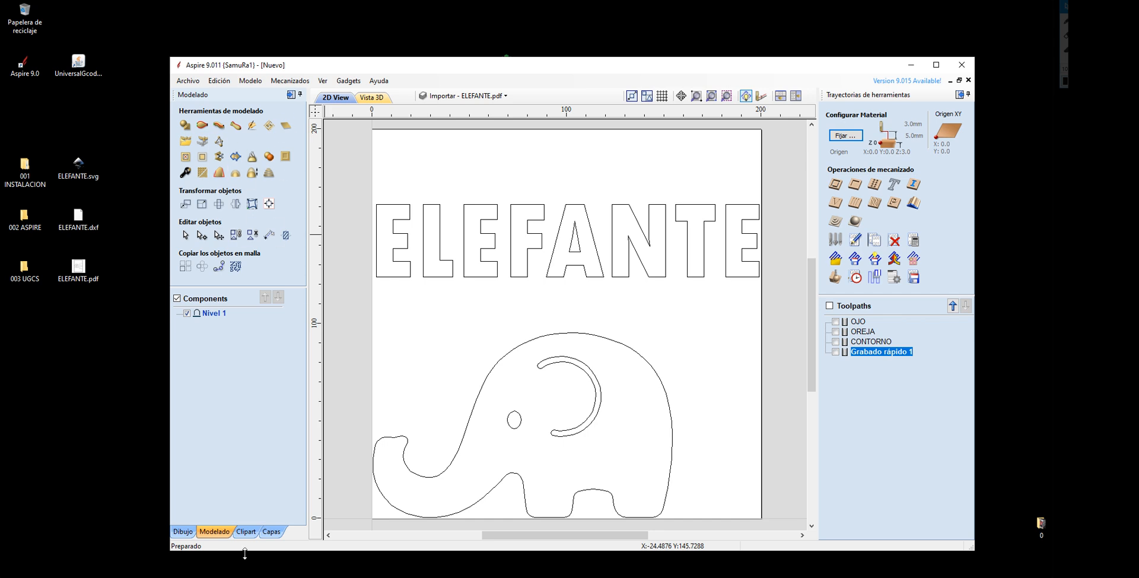
click(245, 531)
click(183, 530)
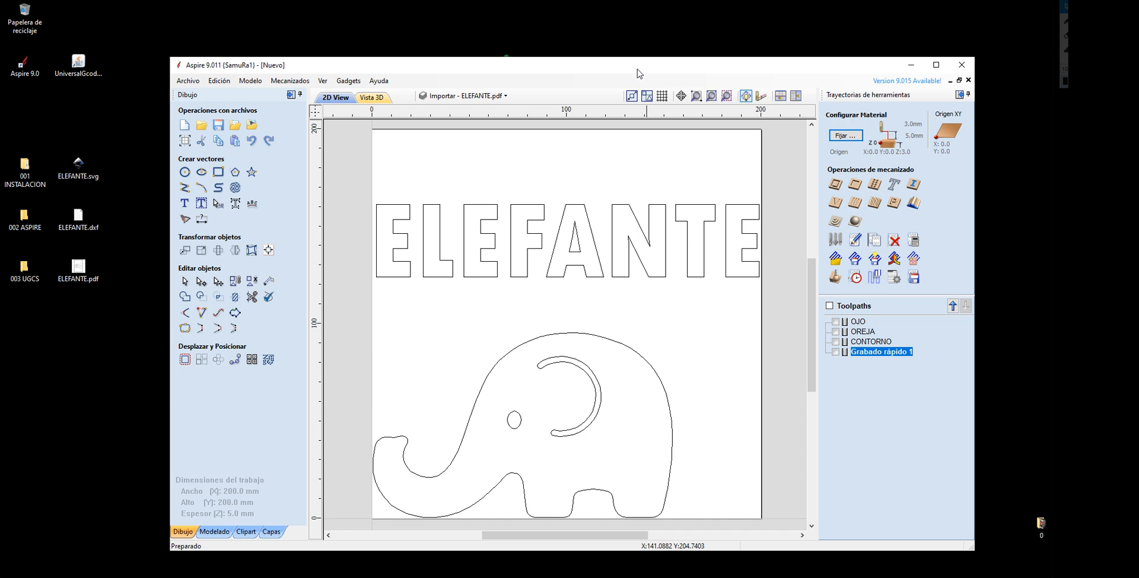
Step: Reduce the window's size and place it below the ELEFANTE.gcode file on the desktop
drag(612, 69, 575, 89)
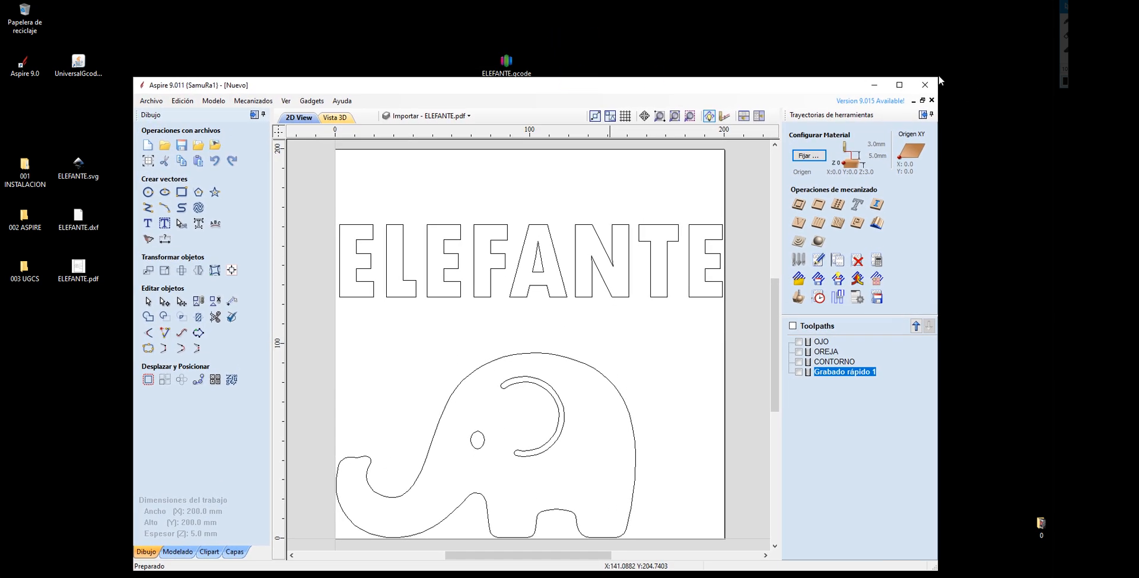
drag(940, 75, 894, 109)
drag(741, 117, 740, 94)
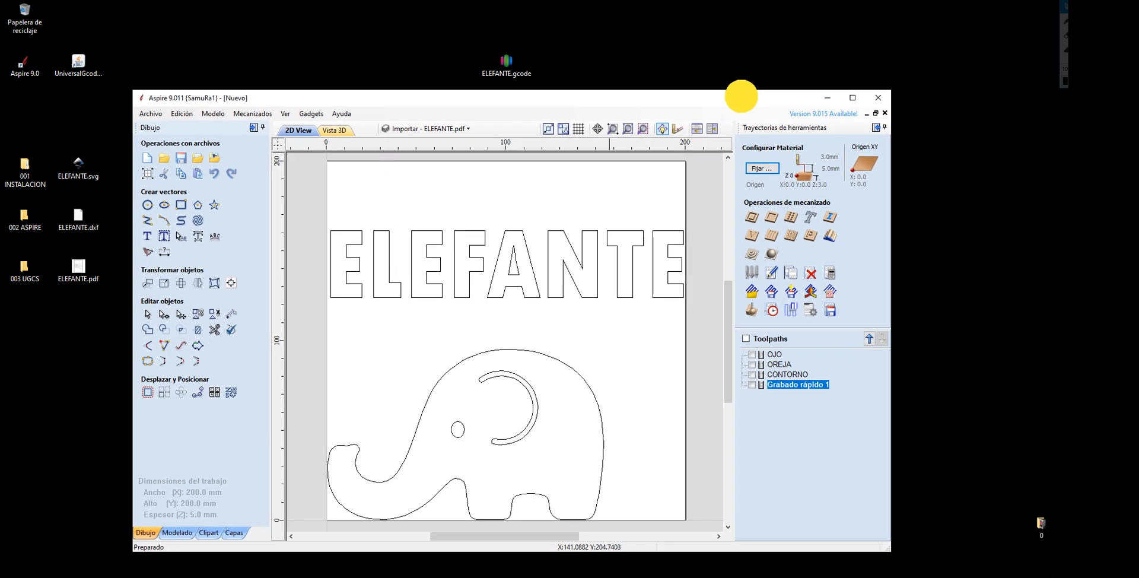
drag(891, 252, 858, 252)
drag(588, 102, 580, 109)
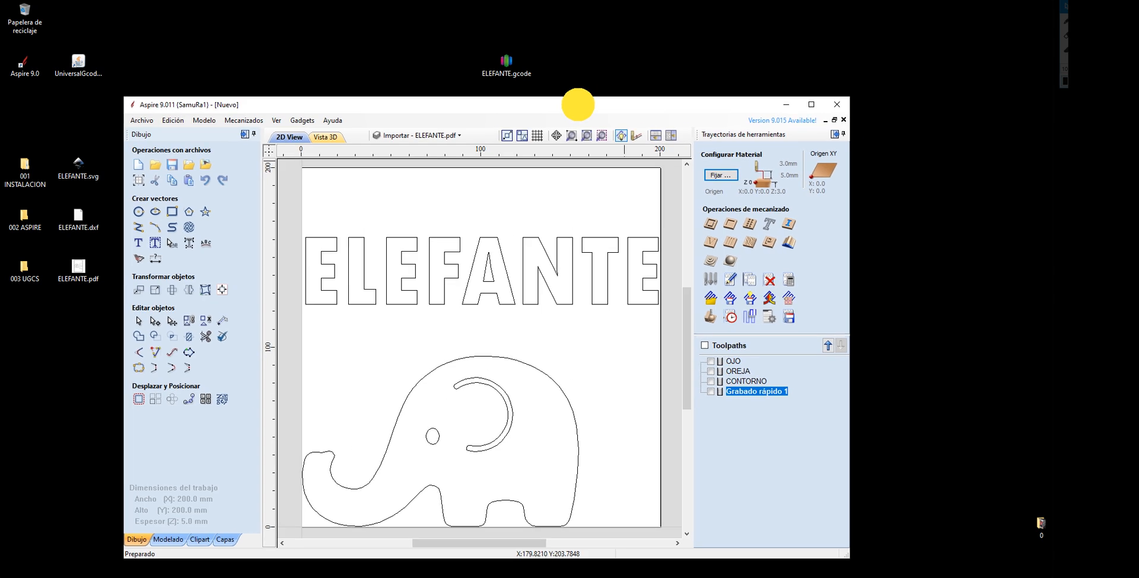
scroll(467, 234, down, 1)
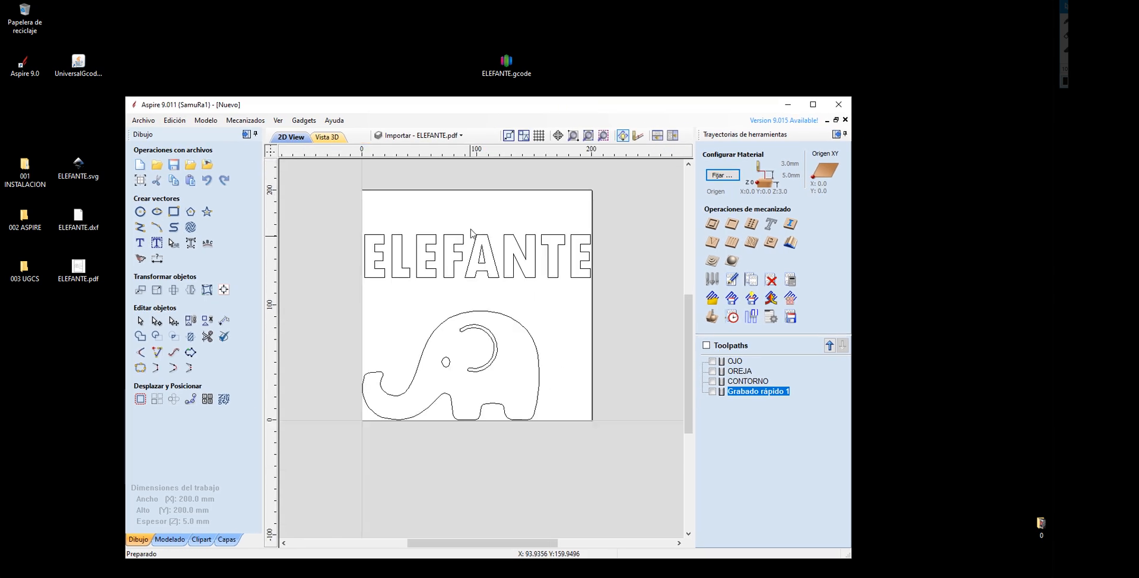
scroll(478, 206, down, 1)
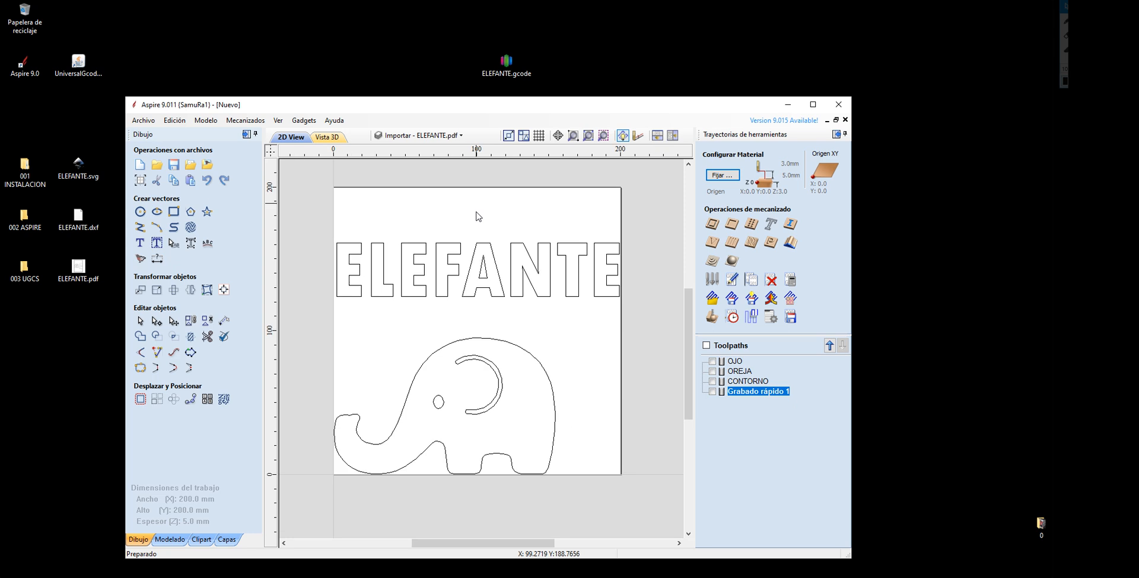
scroll(468, 303, up, 1)
scroll(469, 306, down, 1)
scroll(469, 293, up, 1)
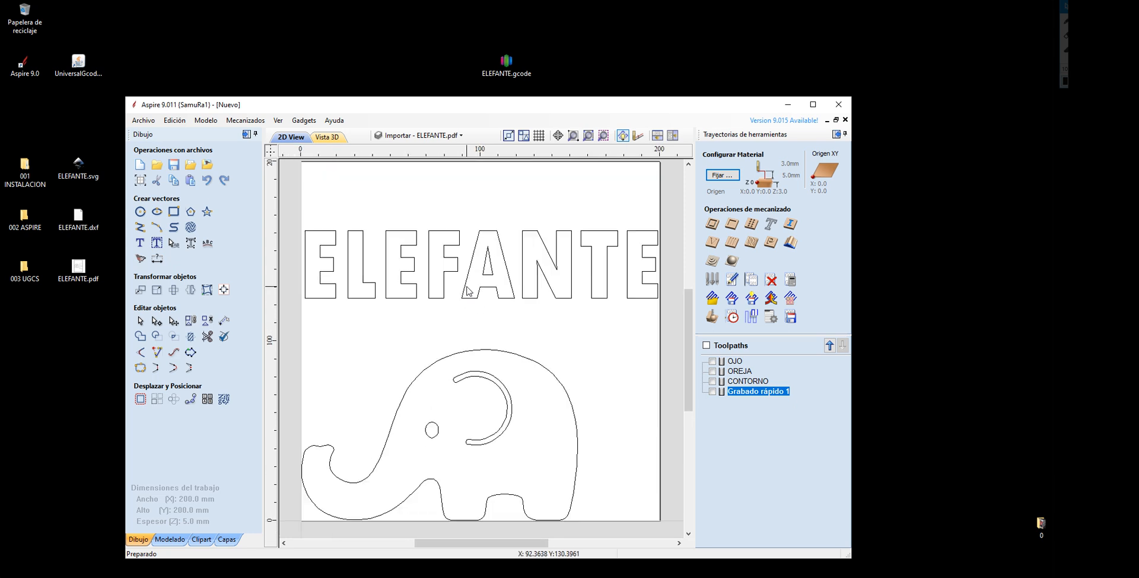
scroll(469, 285, down, 1)
scroll(472, 273, up, 1)
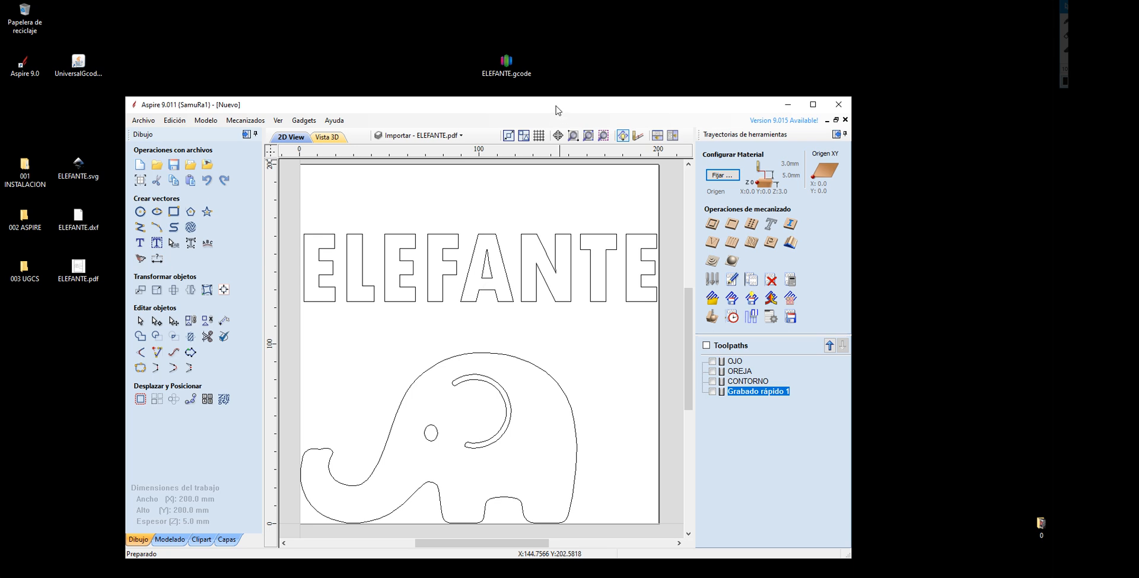
Step: Reposition the window over the middle of the desktop and select the ELEFANTE.gcode file above it
drag(558, 110, 573, 104)
scroll(473, 322, down, 1)
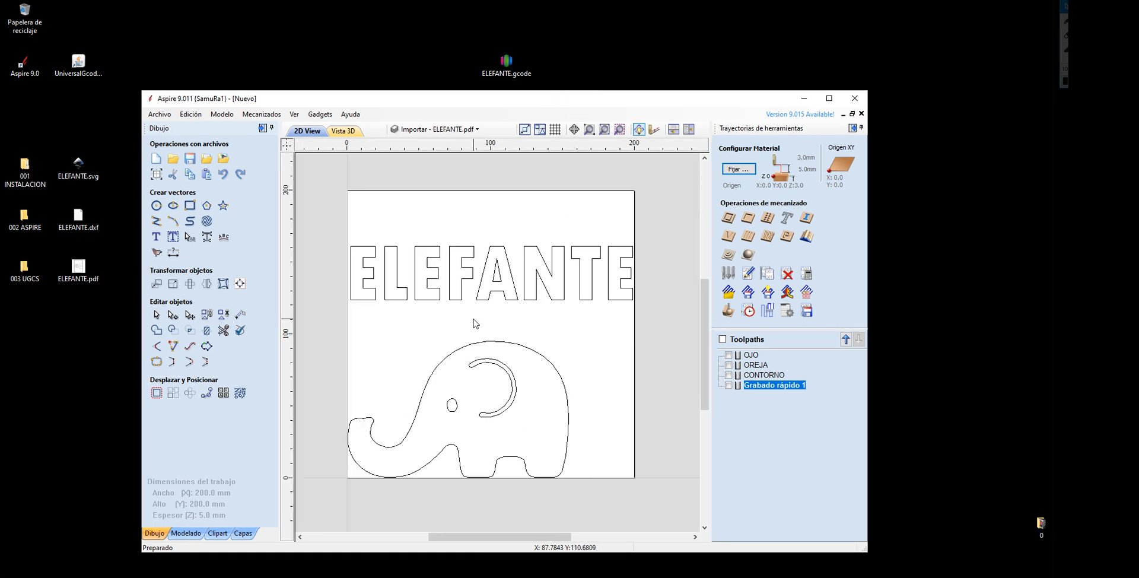
drag(376, 104, 361, 106)
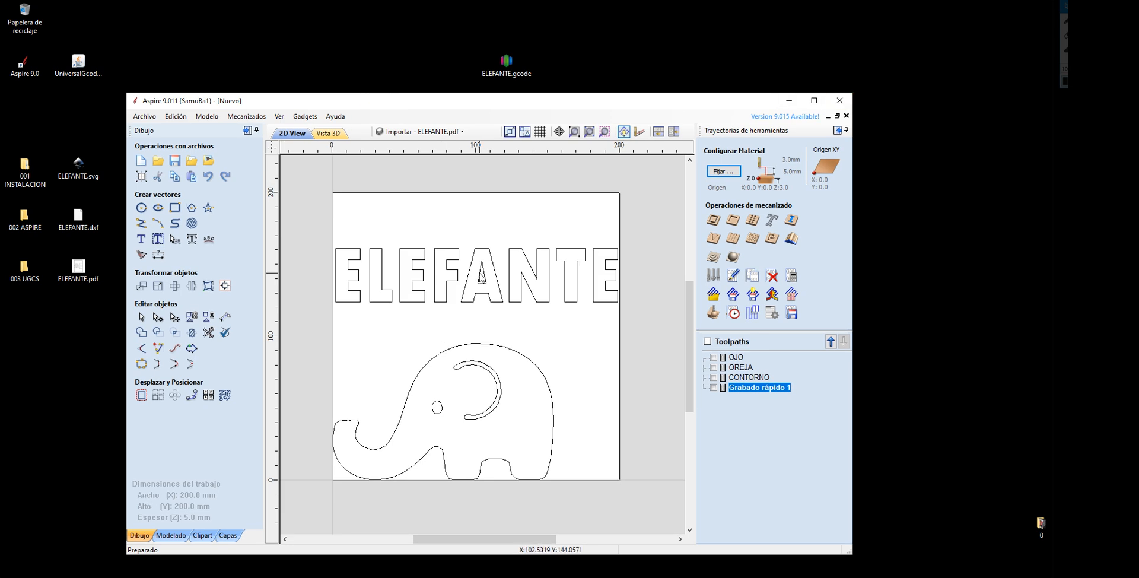
drag(451, 34, 481, 54)
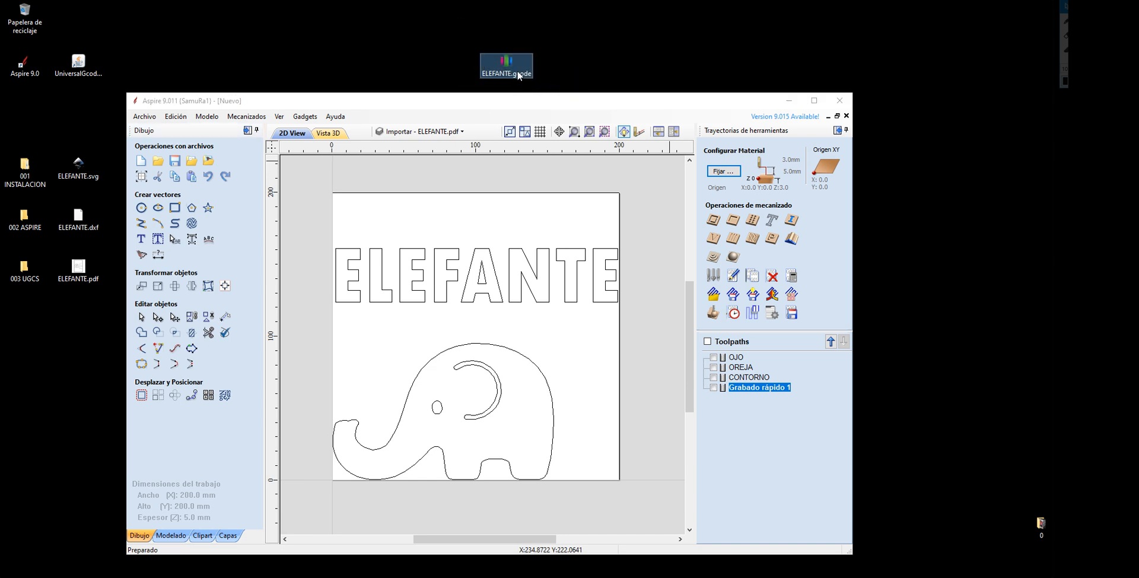